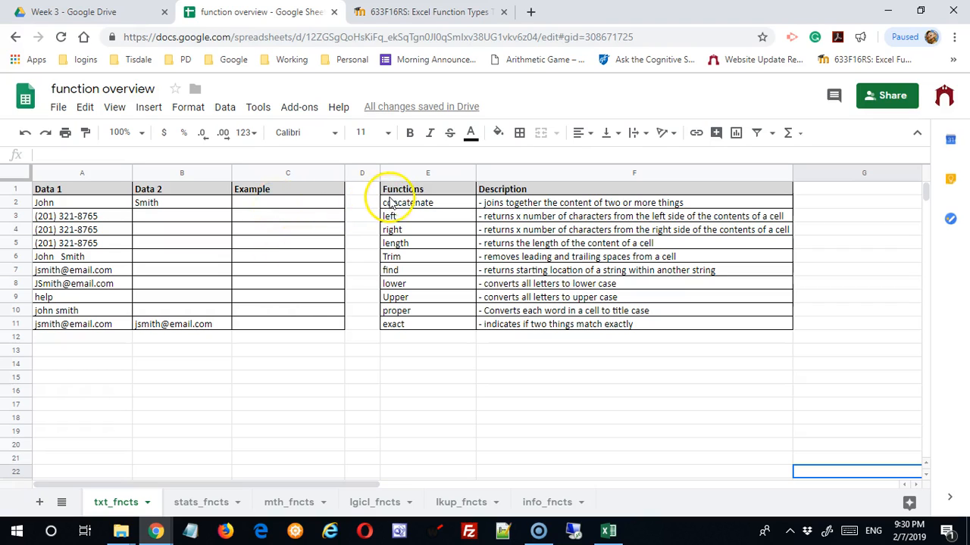
# Step: Enter a CONCATENATE formula in cell C2 that joins the contents of A2 and B2
pyautogui.click(276, 205)
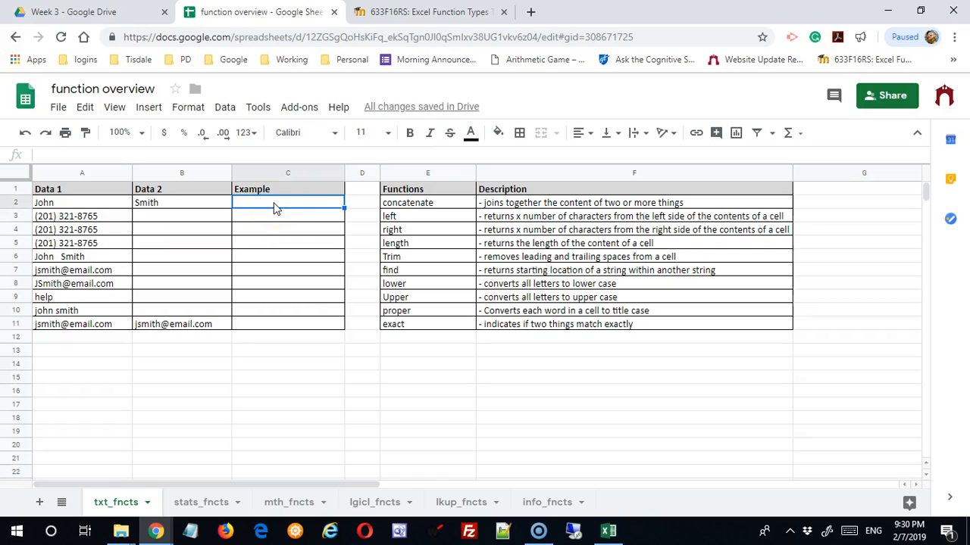
pyautogui.write('=')
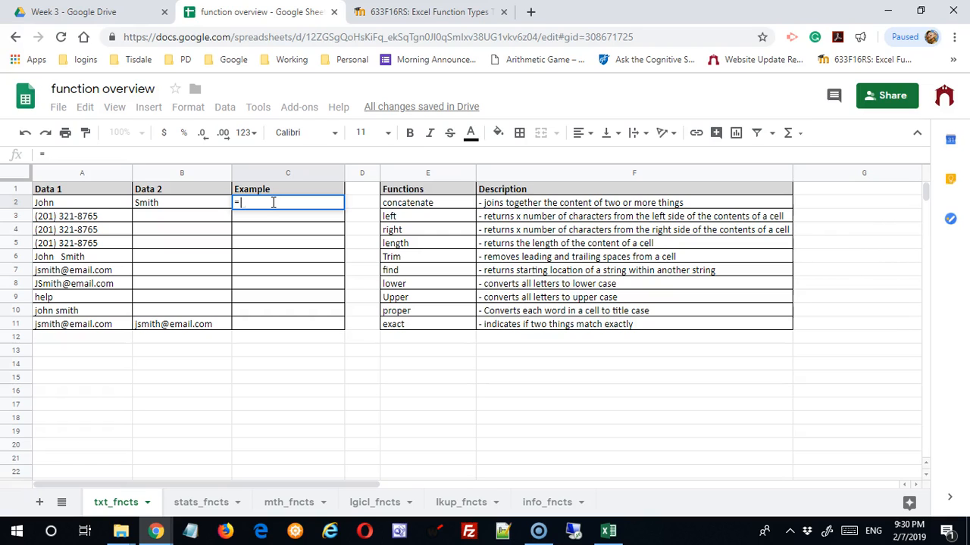
pyautogui.write('conc')
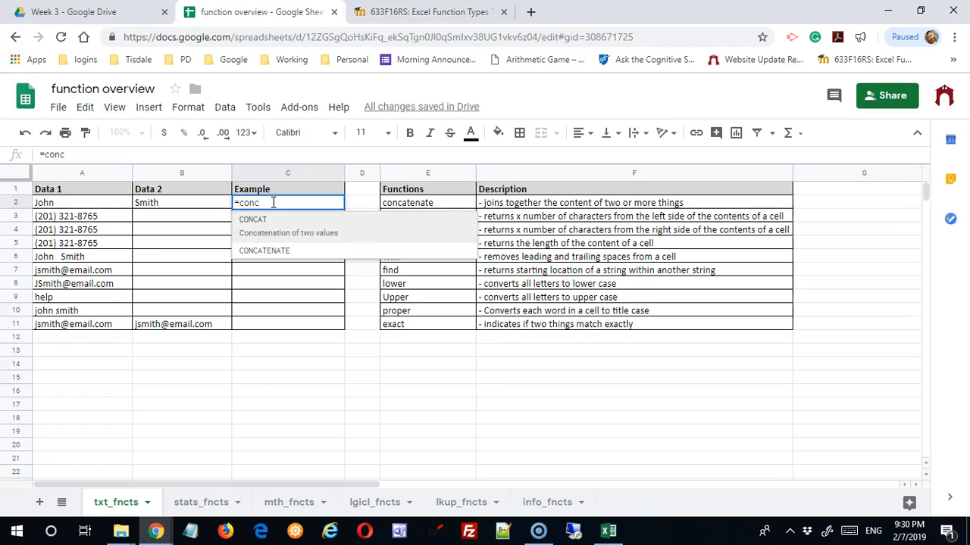
pyautogui.click(261, 247)
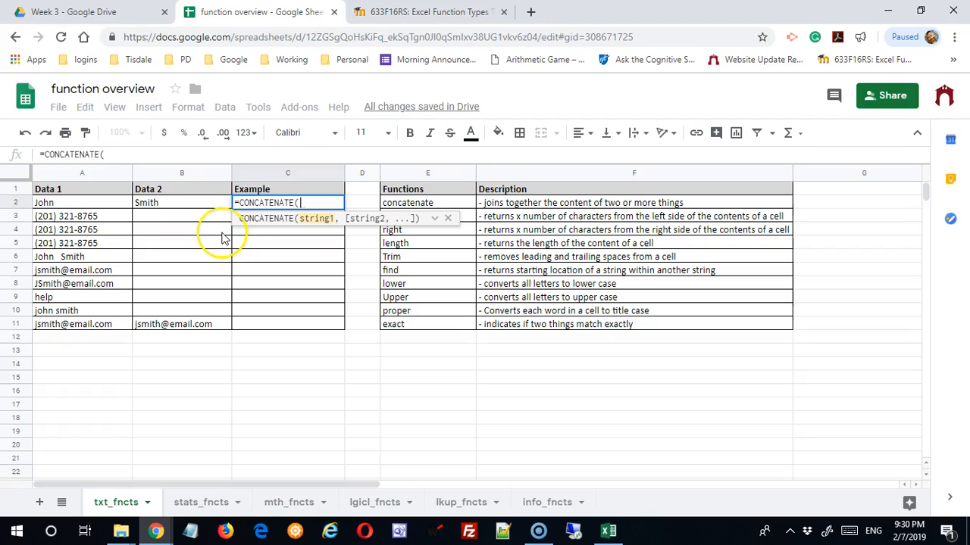
pyautogui.click(67, 206)
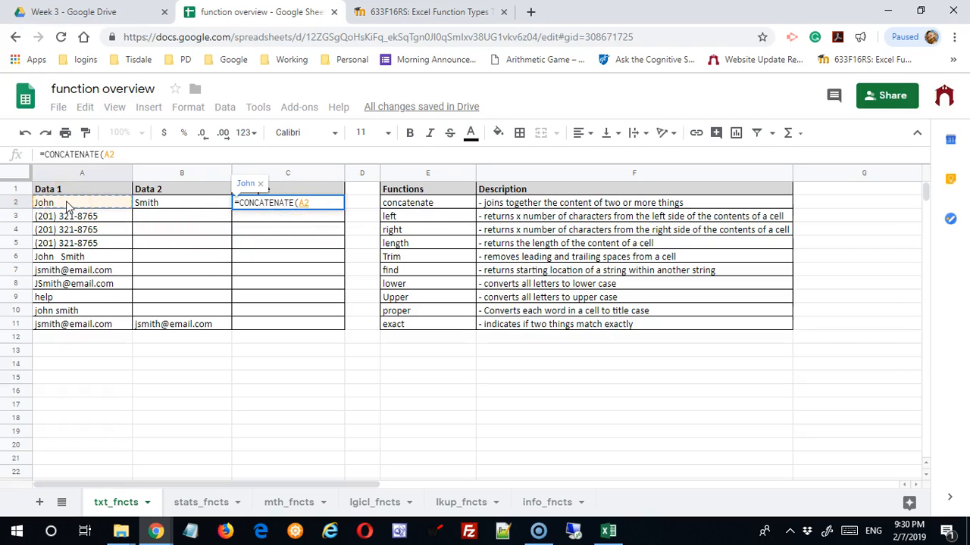
pyautogui.write(',')
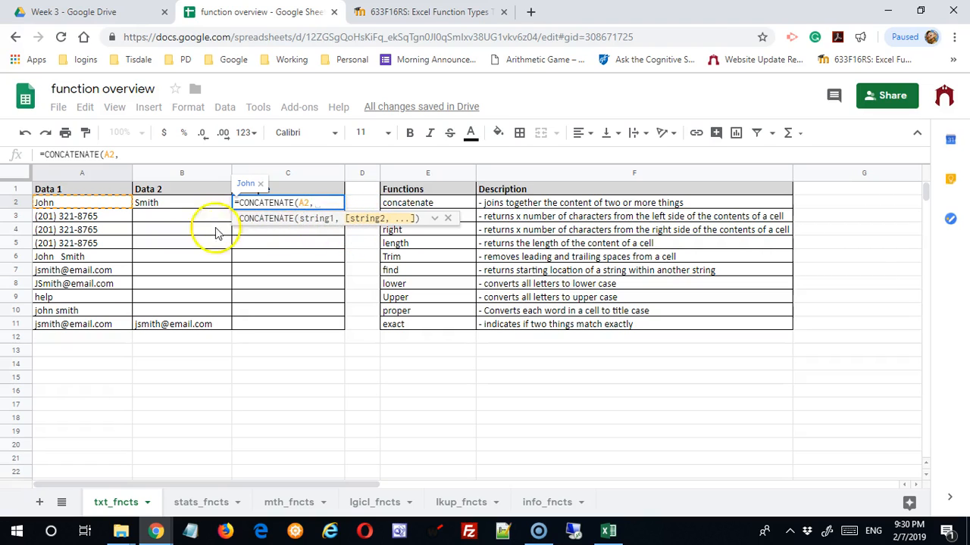
pyautogui.click(189, 207)
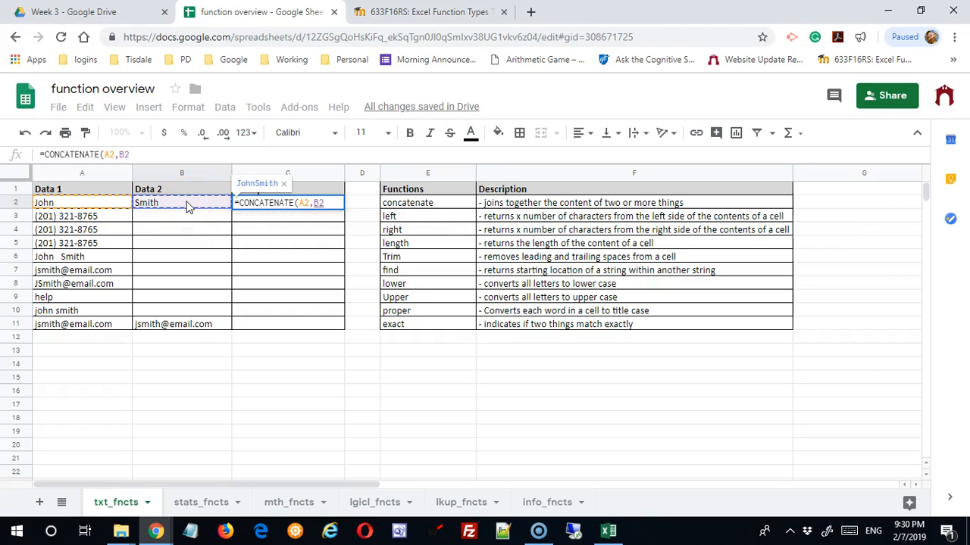
pyautogui.press('Return')
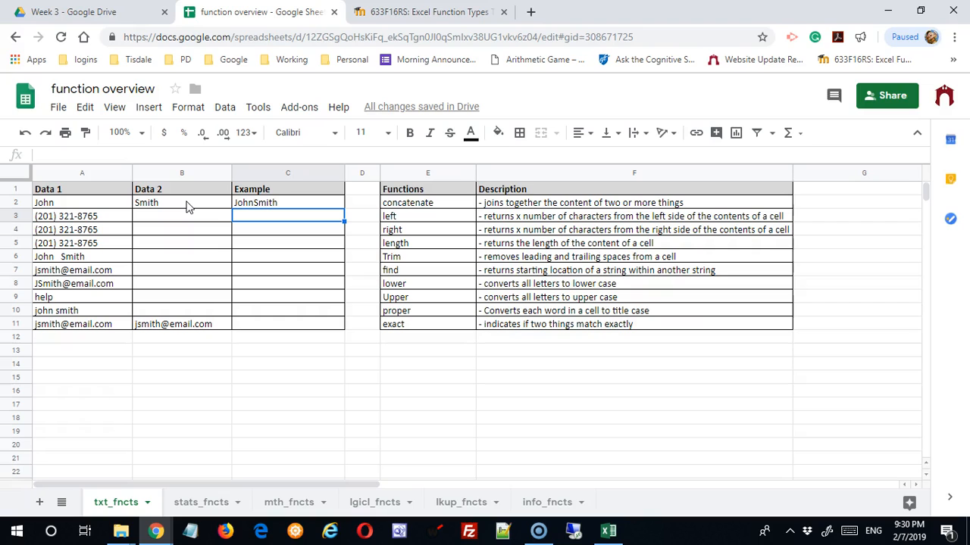
# Step: Edit the CONCATENATE formula in C2 to insert a space between the two names: =CONCATENATE(A2," ",B2)
pyautogui.click(269, 205)
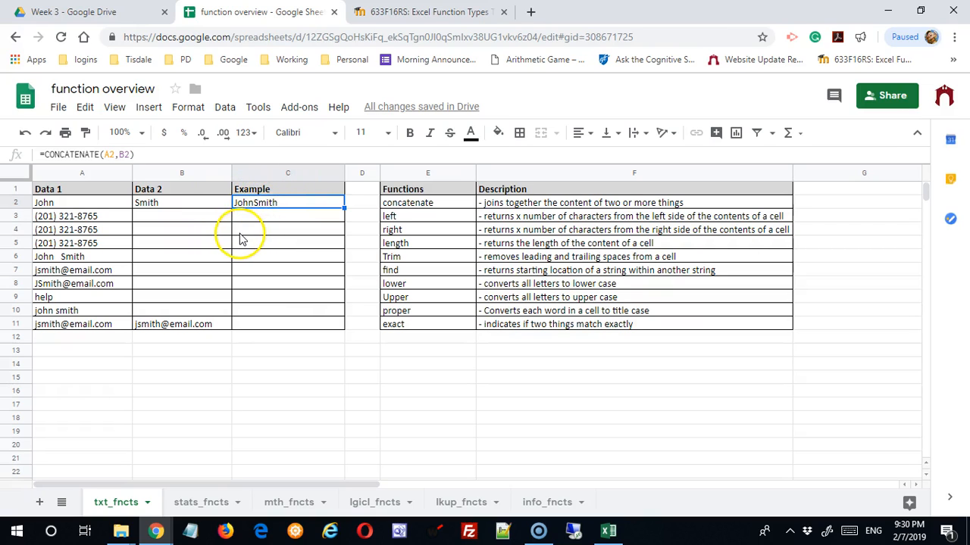
pyautogui.click(119, 155)
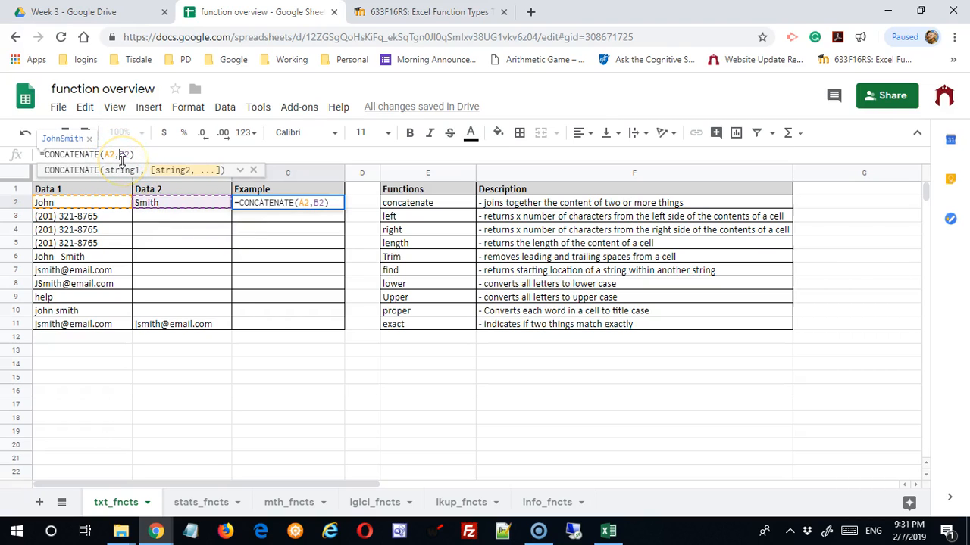
pyautogui.write('"')
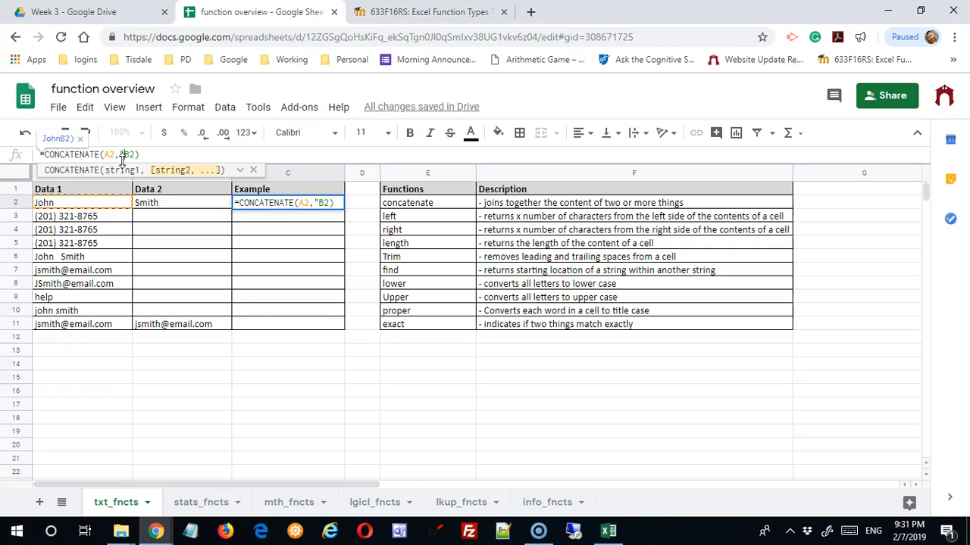
pyautogui.write(' "')
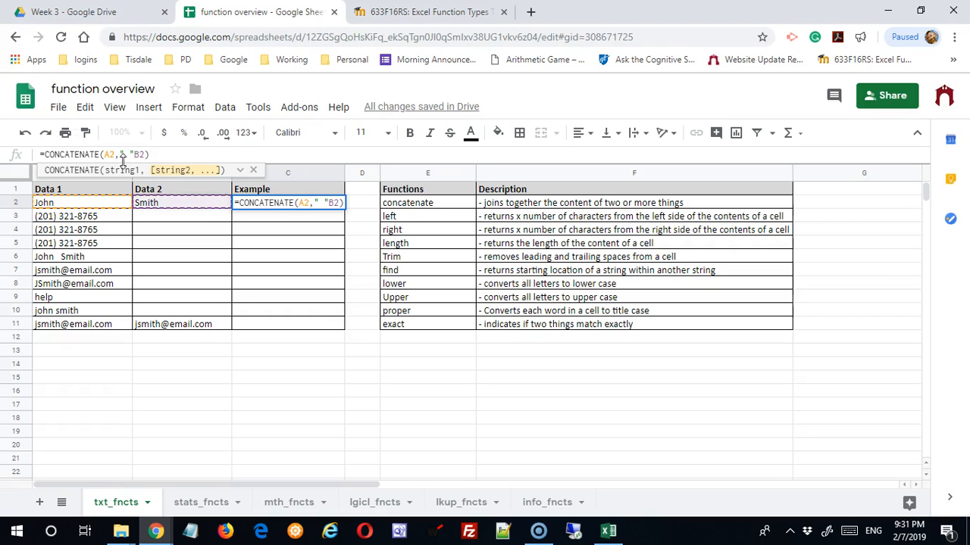
pyautogui.write(',')
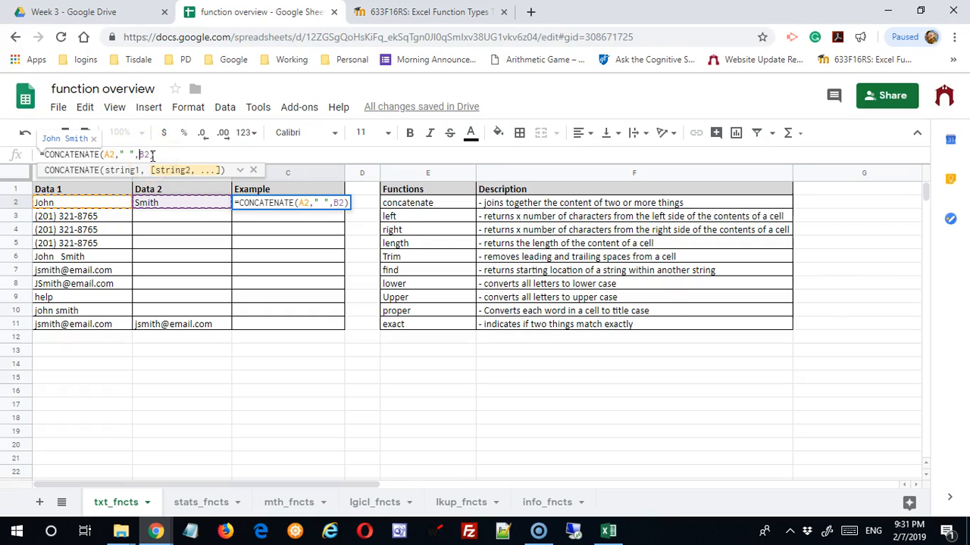
pyautogui.write(')')
pyautogui.press('Return')
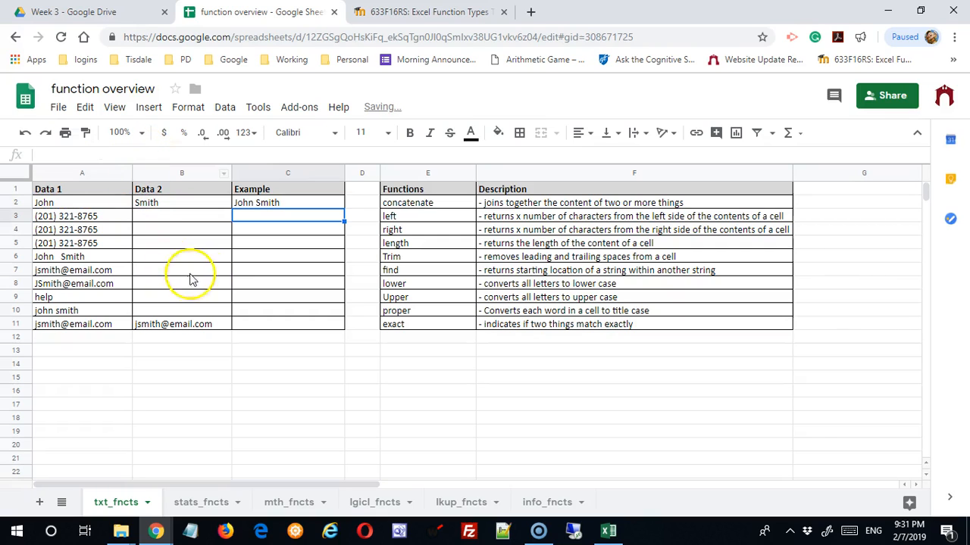
pyautogui.click(262, 202)
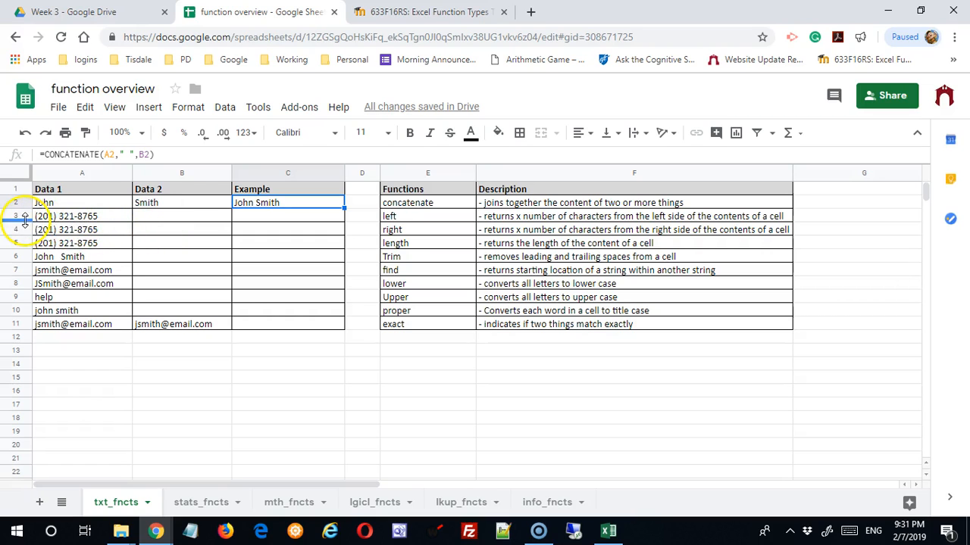
# Step: Enter a LEFT formula in cell C3 that extracts the first 5 characters of A3
pyautogui.click(265, 218)
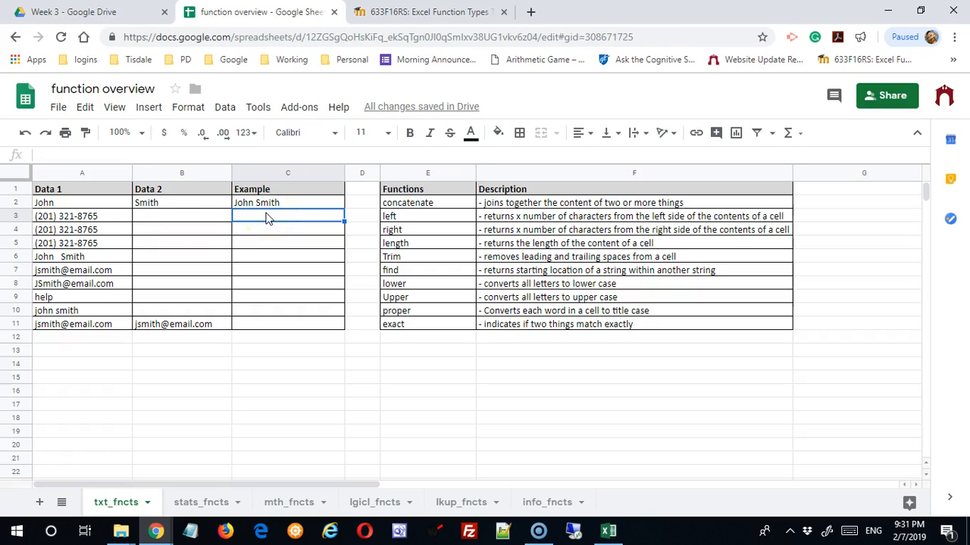
pyautogui.write('lef=')
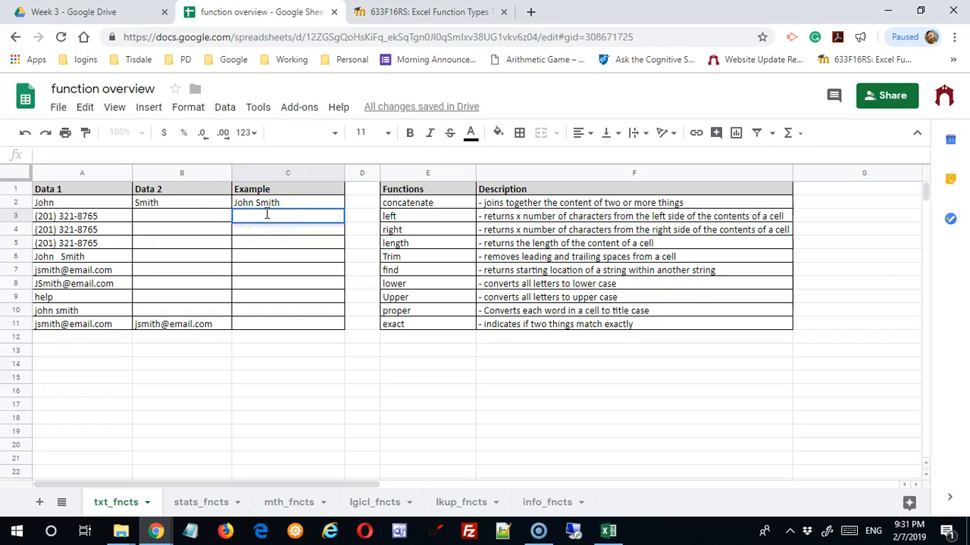
pyautogui.write('left')
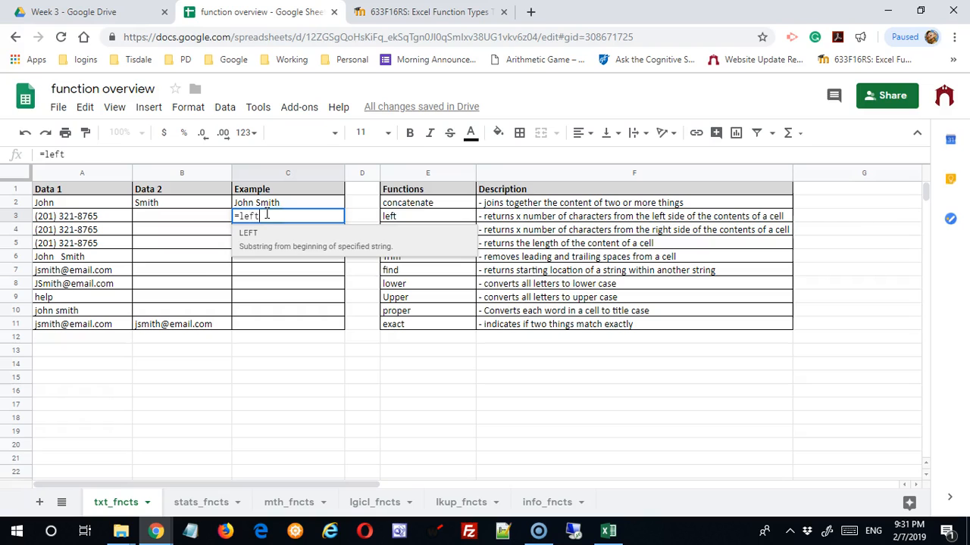
pyautogui.write('(')
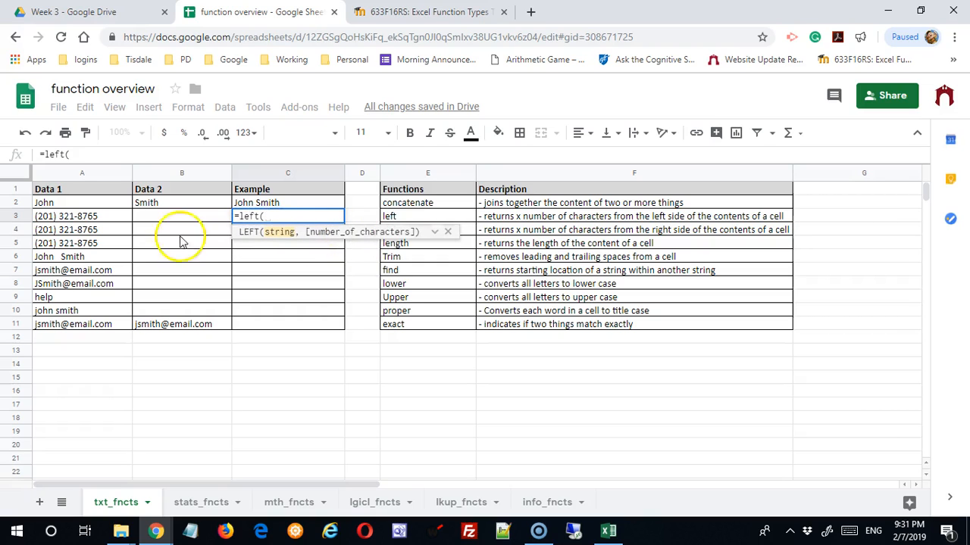
pyautogui.click(67, 218)
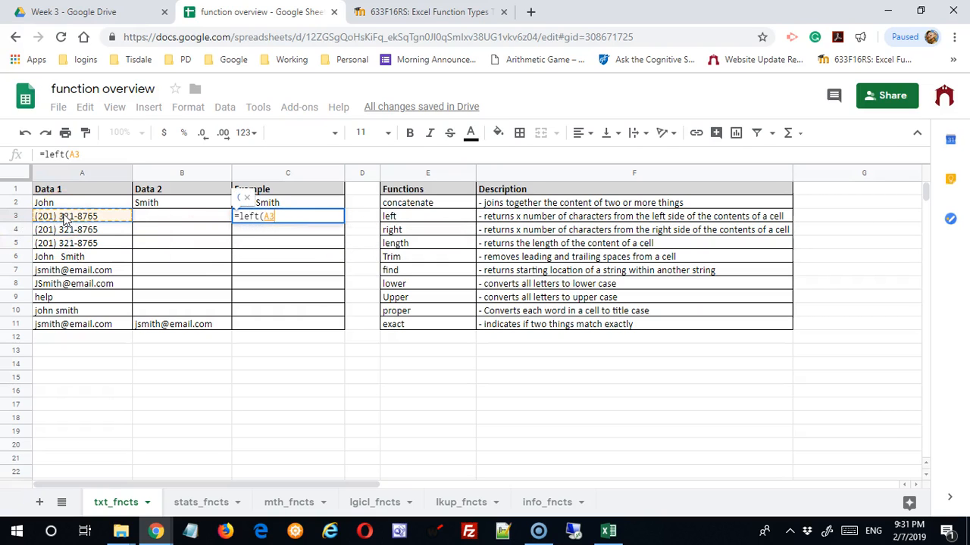
pyautogui.write(',')
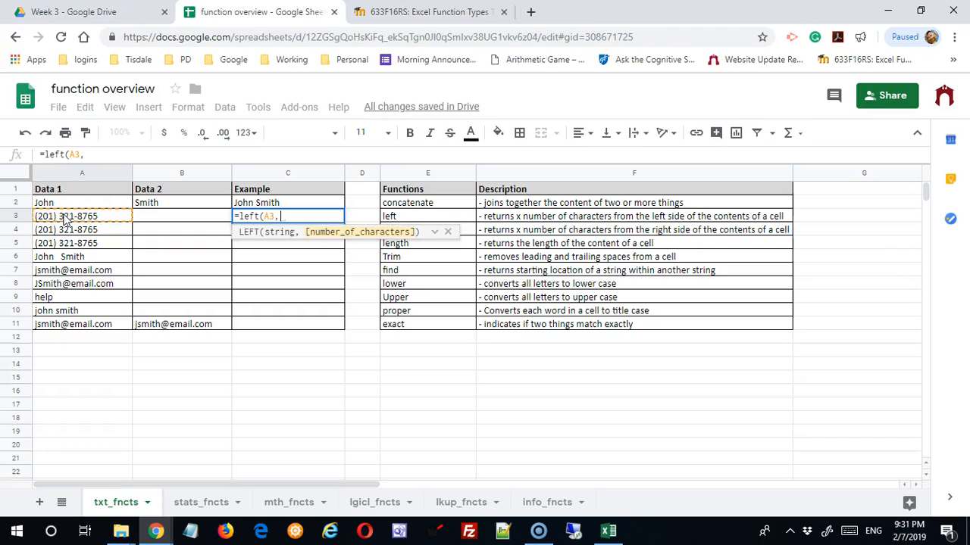
pyautogui.write('5')
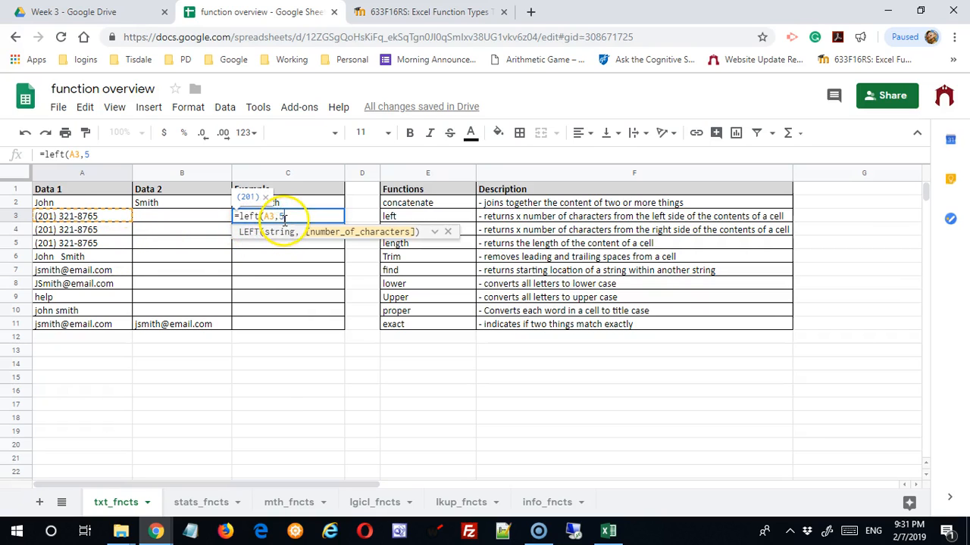
pyautogui.press('Return')
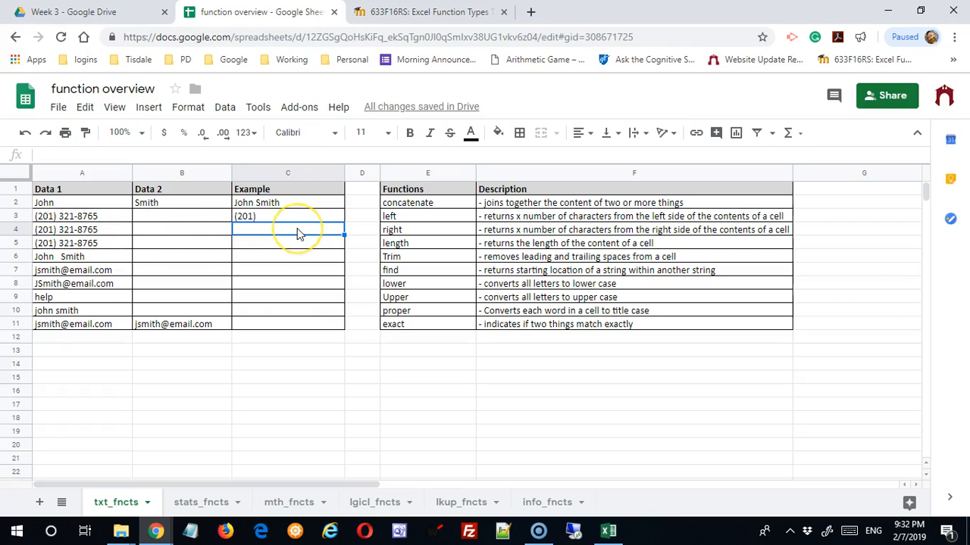
# Step: Enter a RIGHT formula in cell C4 that extracts the last 8 characters of A4
pyautogui.write('=')
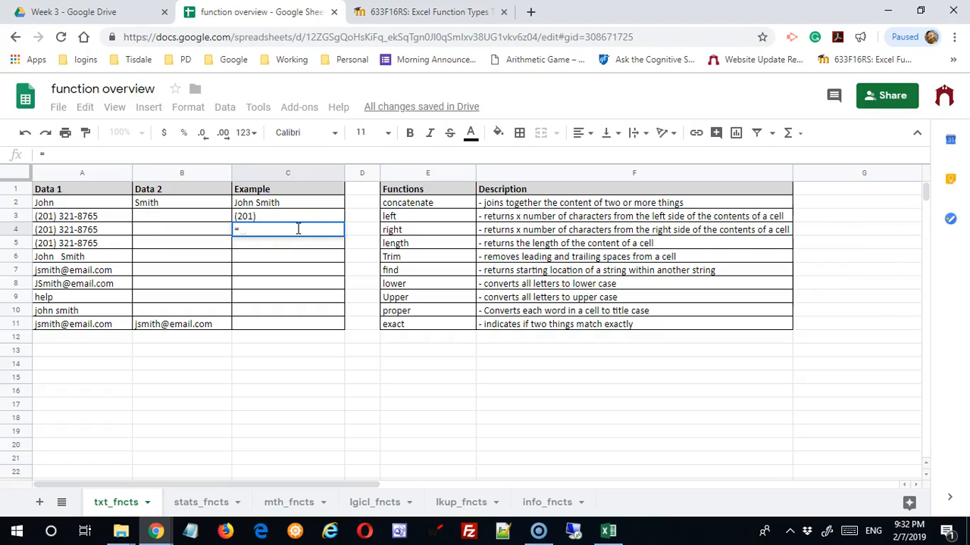
pyautogui.write('right')
pyautogui.press('BackSpace')
pyautogui.write('ht')
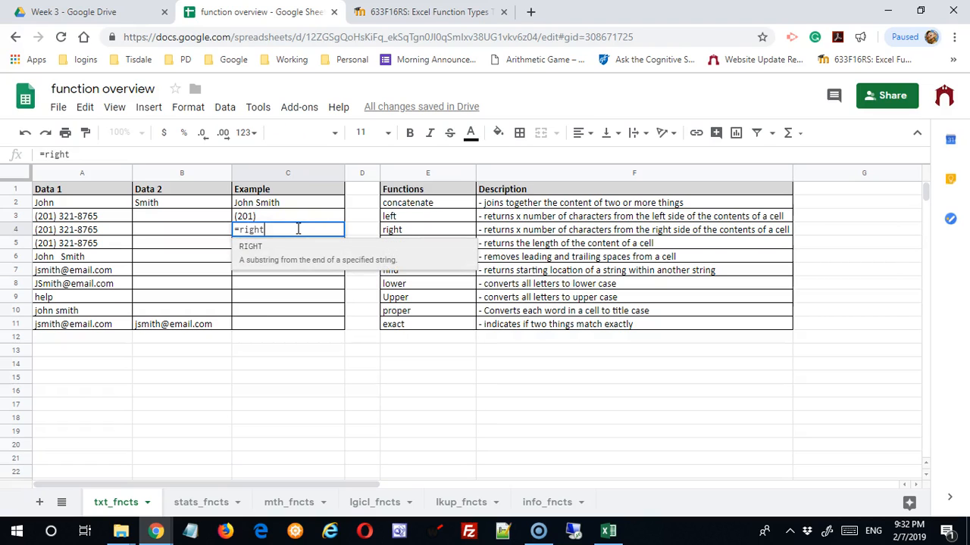
pyautogui.write('(')
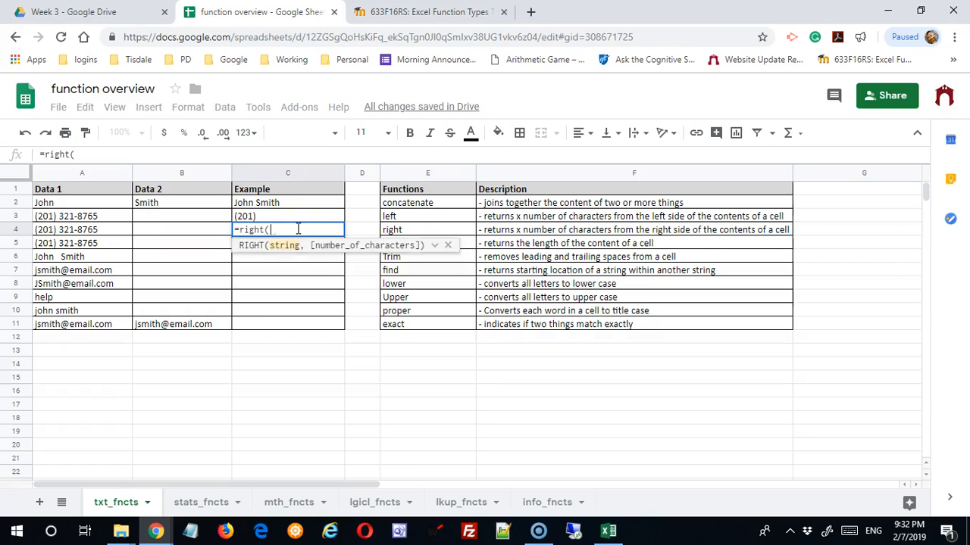
pyautogui.click(116, 231)
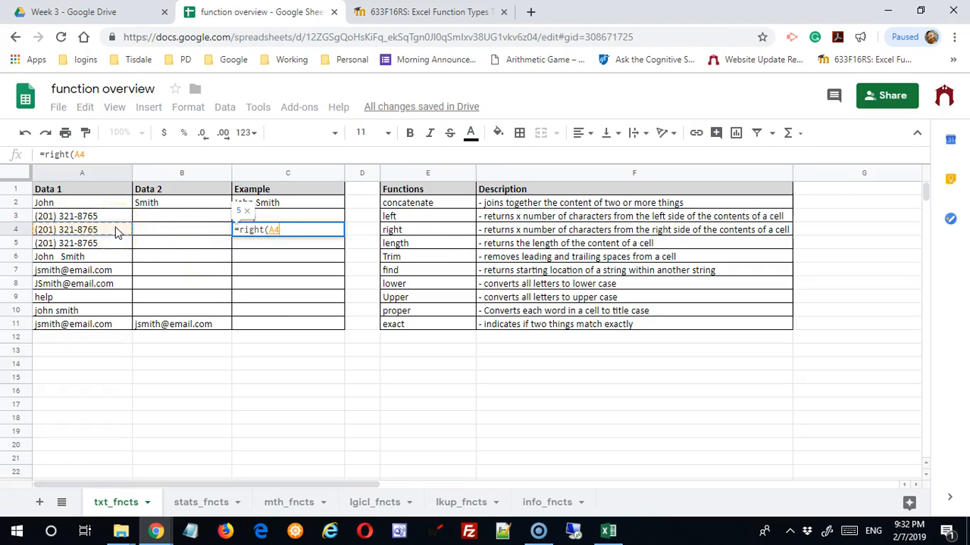
pyautogui.write(',8')
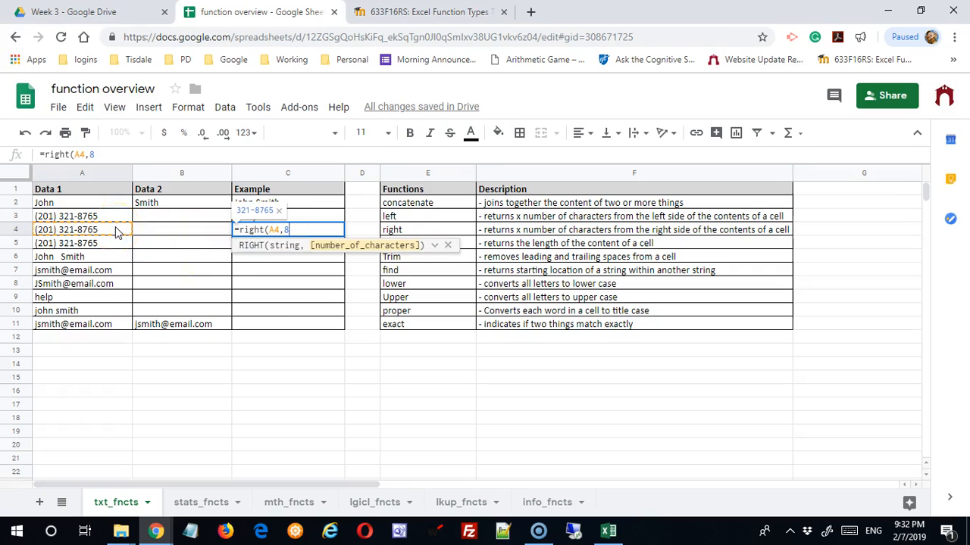
pyautogui.press('Return')
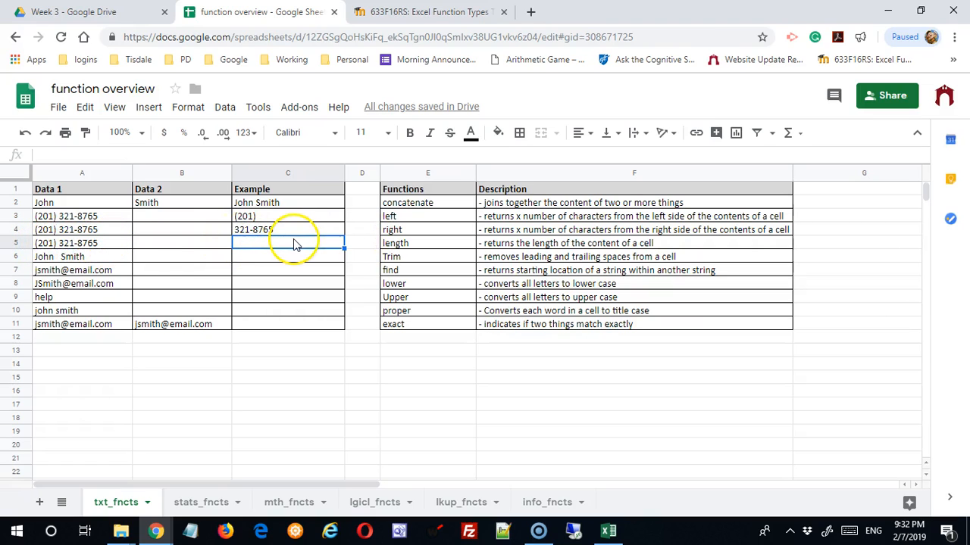
# Step: Enter a LEN formula in cell C5 that counts the characters in A5
pyautogui.write('=len')
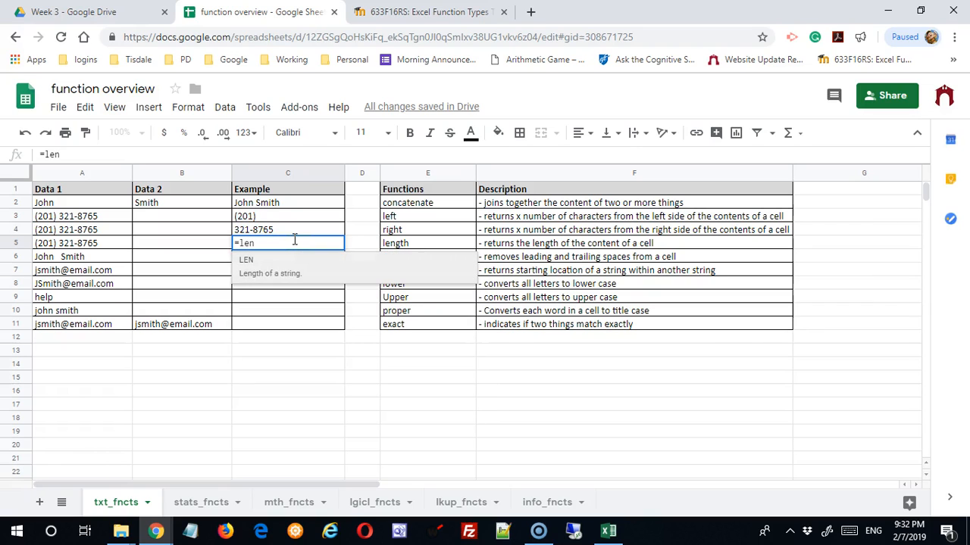
pyautogui.click(256, 270)
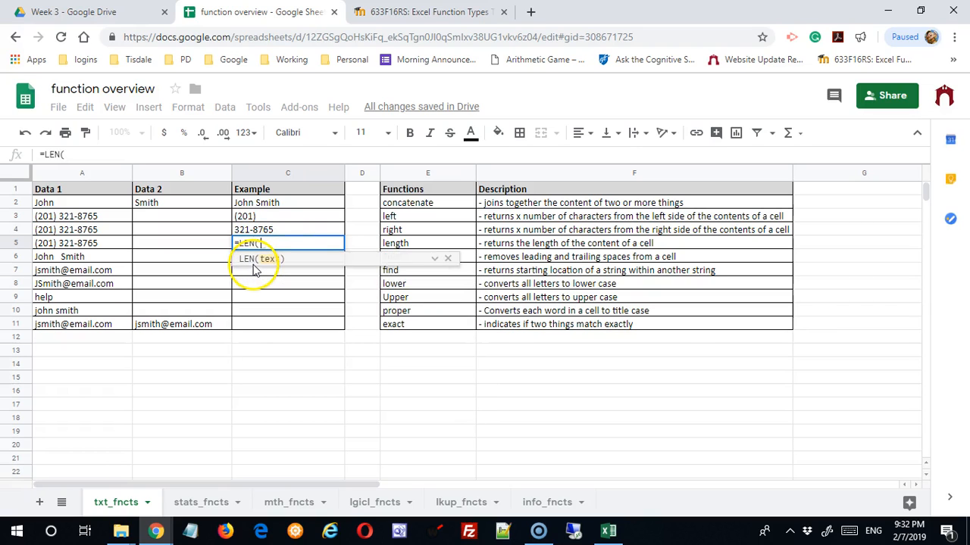
pyautogui.click(76, 244)
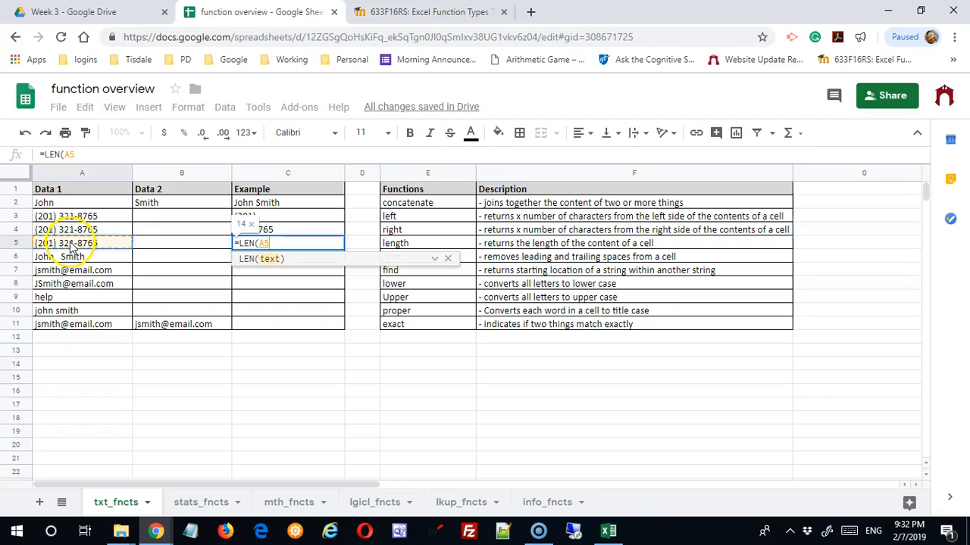
pyautogui.press('Return')
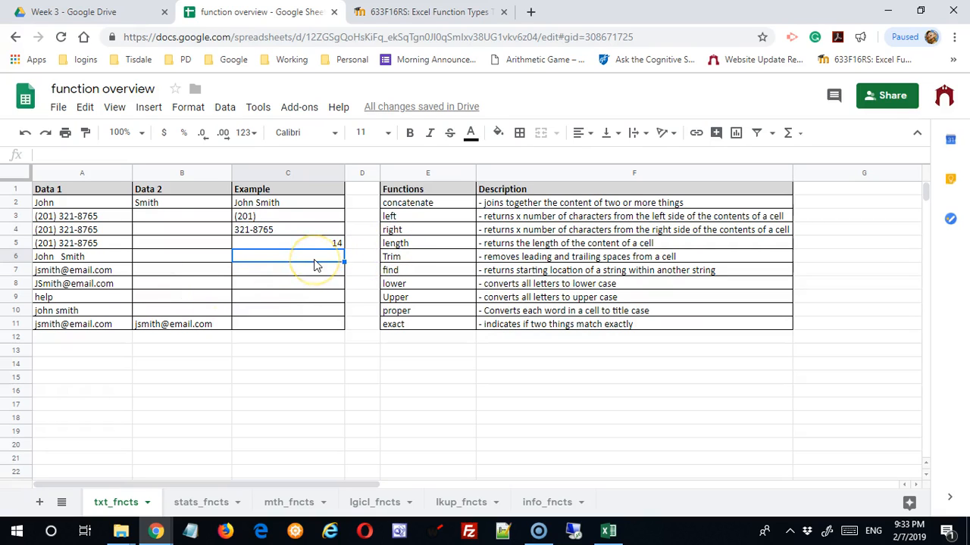
pyautogui.write('=')
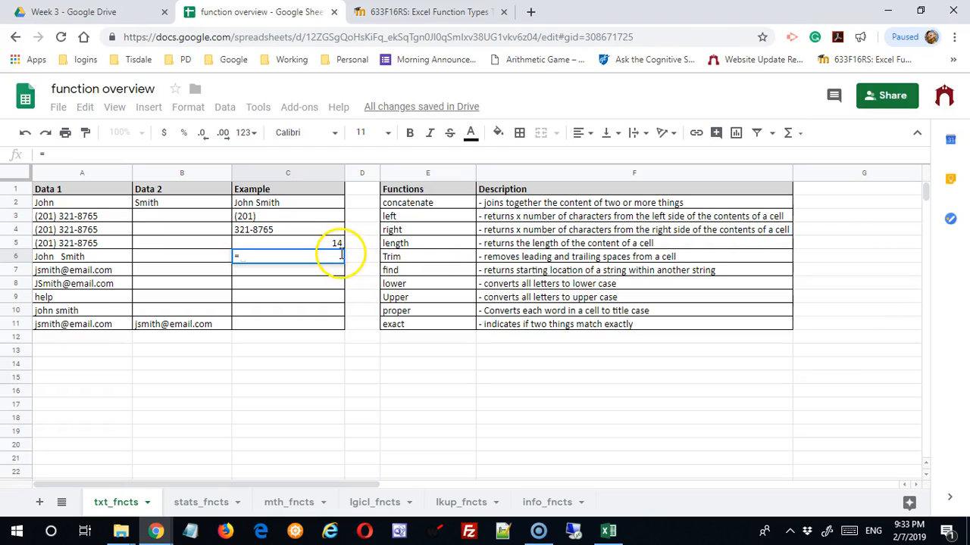
pyautogui.press('Escape')
pyautogui.click(337, 245)
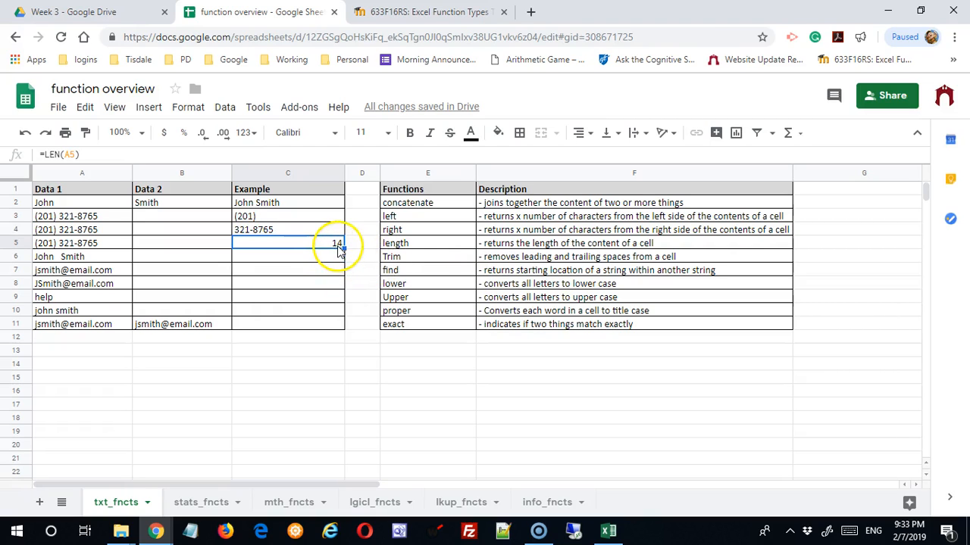
# Step: Copy the LEN formula from C5 down to C6 and inspect the spaces in the text of A6
pyautogui.moveTo(343, 249); pyautogui.dragTo(342, 261)
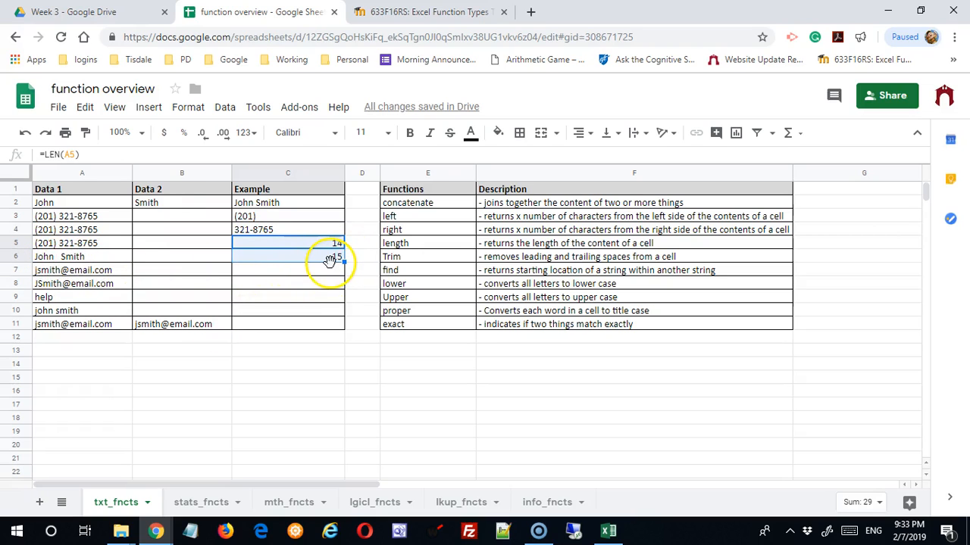
pyautogui.click(79, 257)
pyautogui.moveTo(61, 155); pyautogui.dragTo(132, 154)
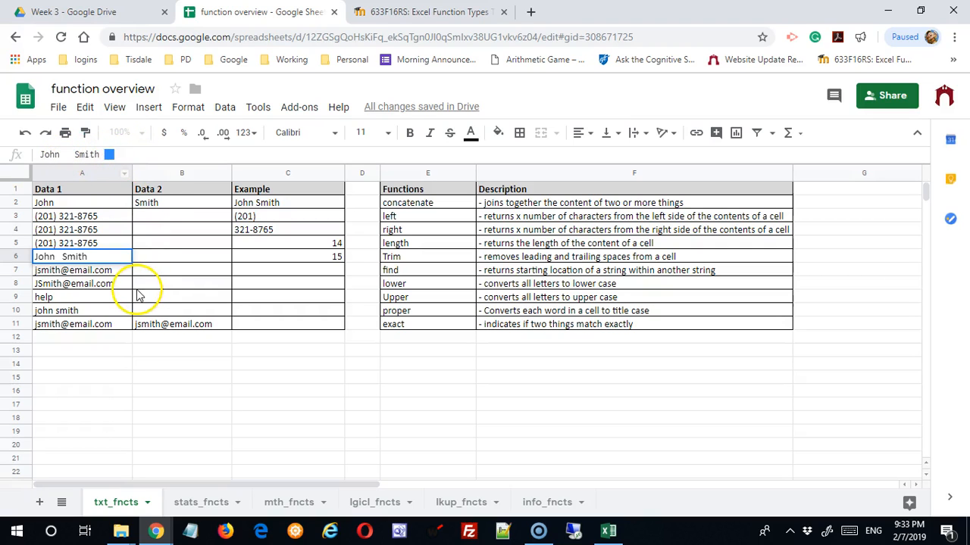
pyautogui.click(138, 285)
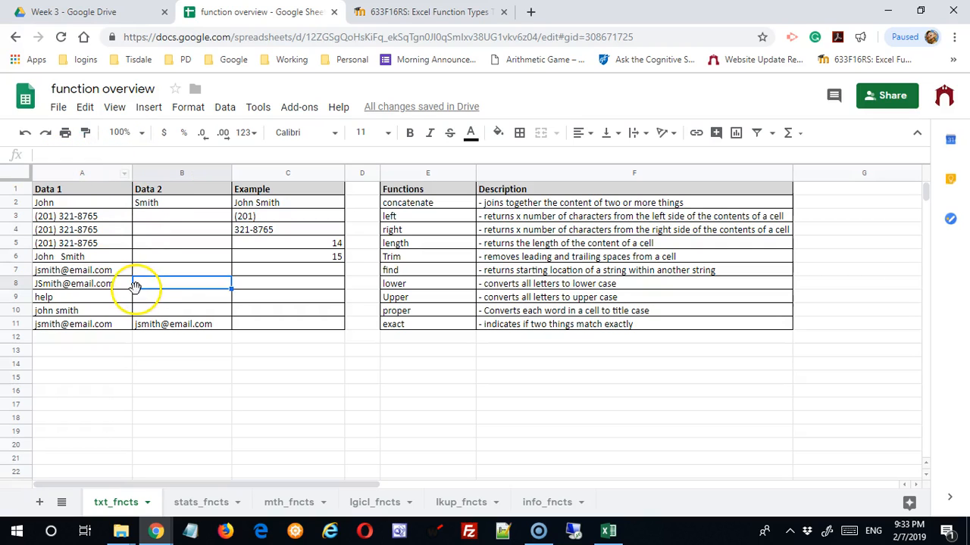
# Step: Replace the content of C6 with a TRIM formula that removes the extra spaces from A6
pyautogui.click(283, 256)
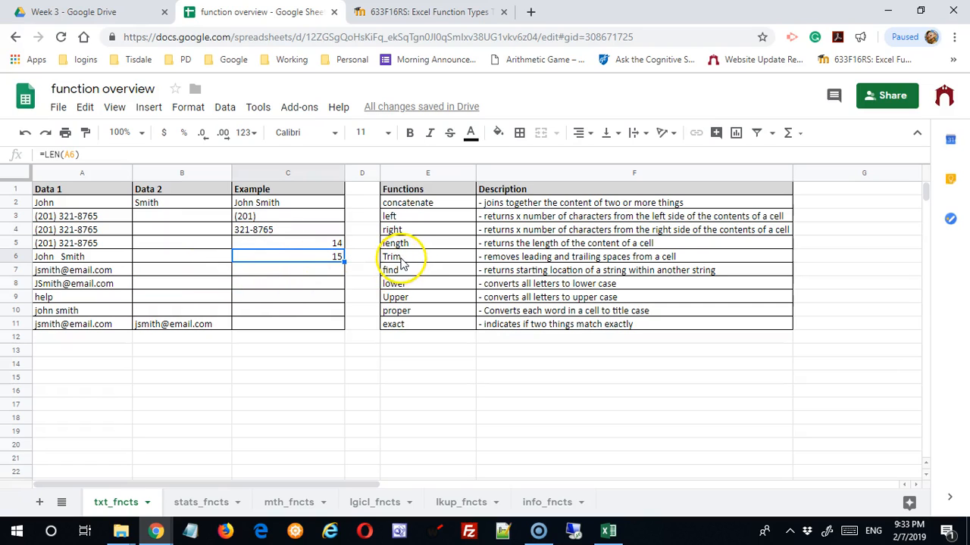
pyautogui.write('=t')
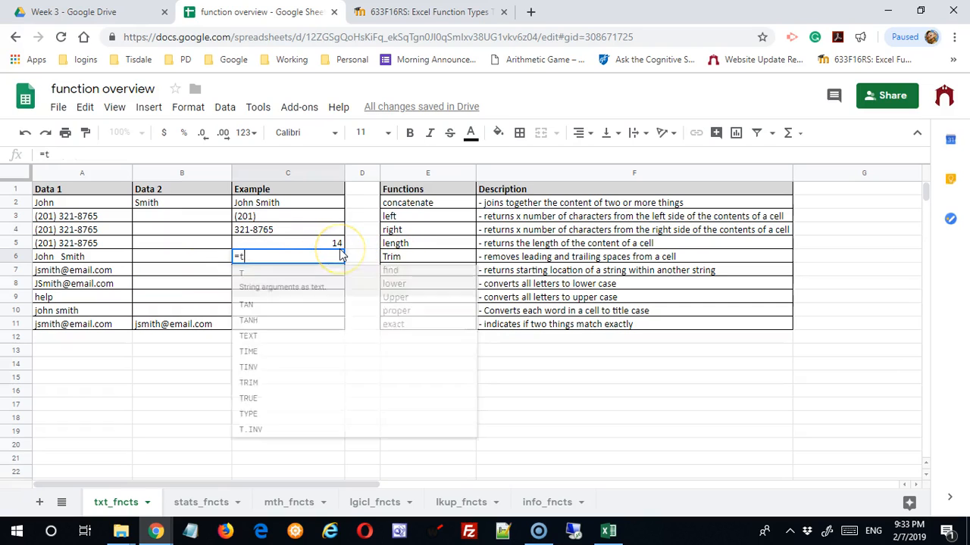
pyautogui.write('rim(')
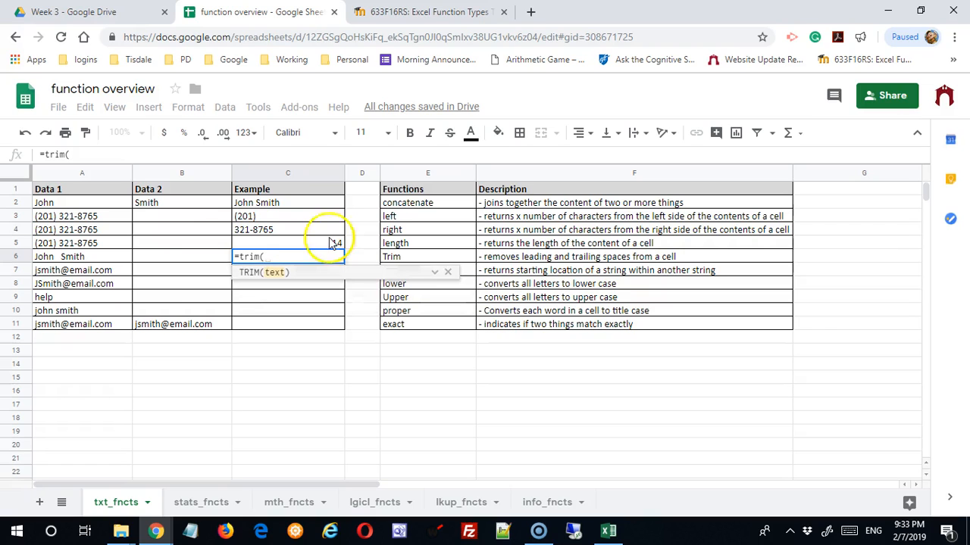
pyautogui.click(117, 261)
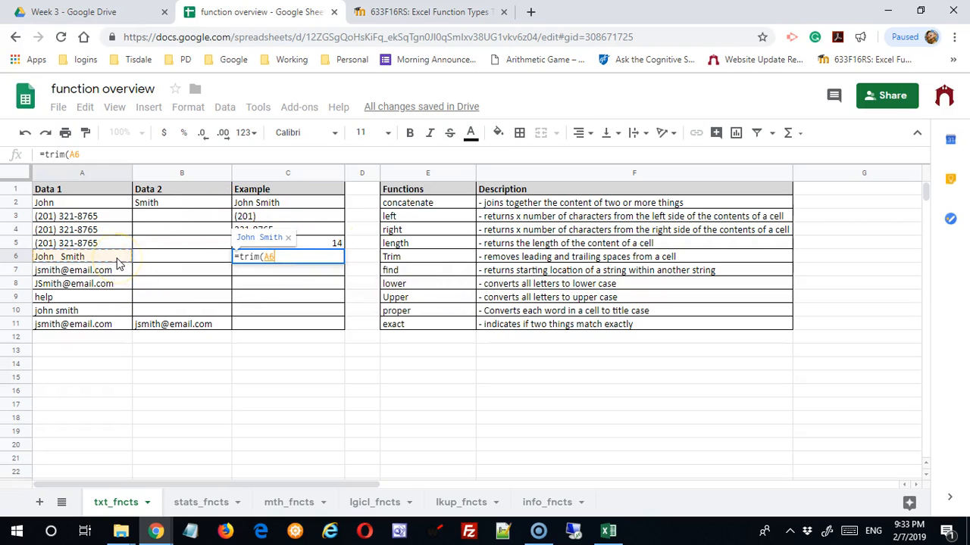
pyautogui.press('Return')
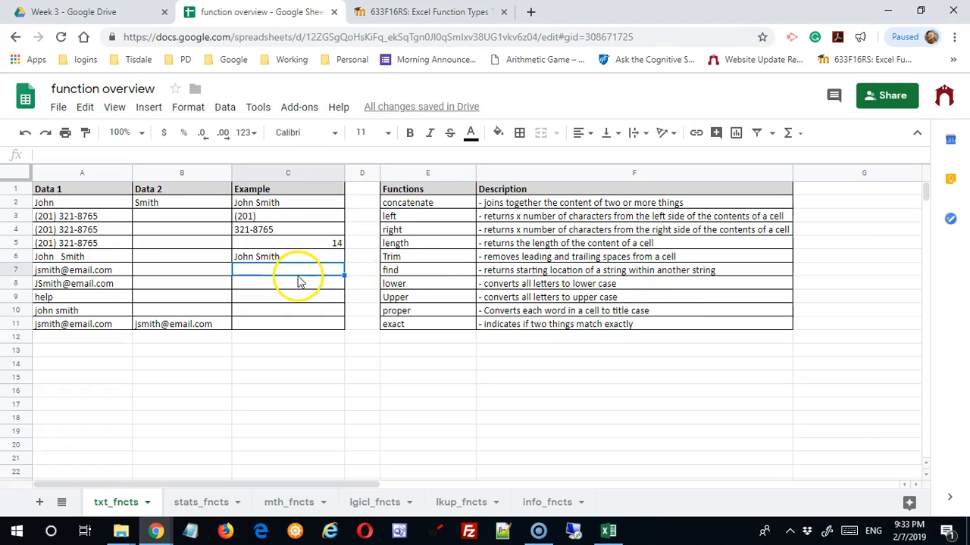
# Step: Enter a FIND formula in cell C7 that locates the "@" in A7: =find("@",A7)
pyautogui.write('=')
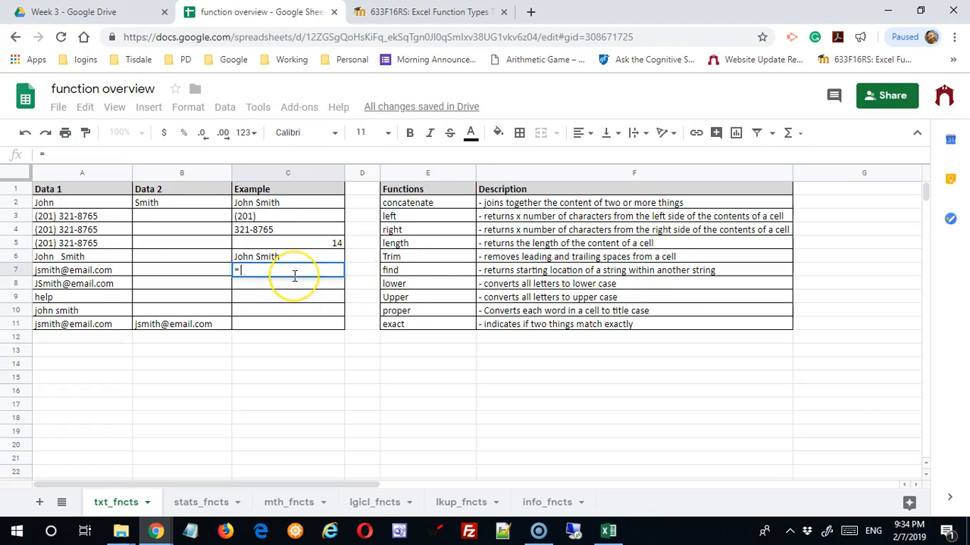
pyautogui.write('find(')
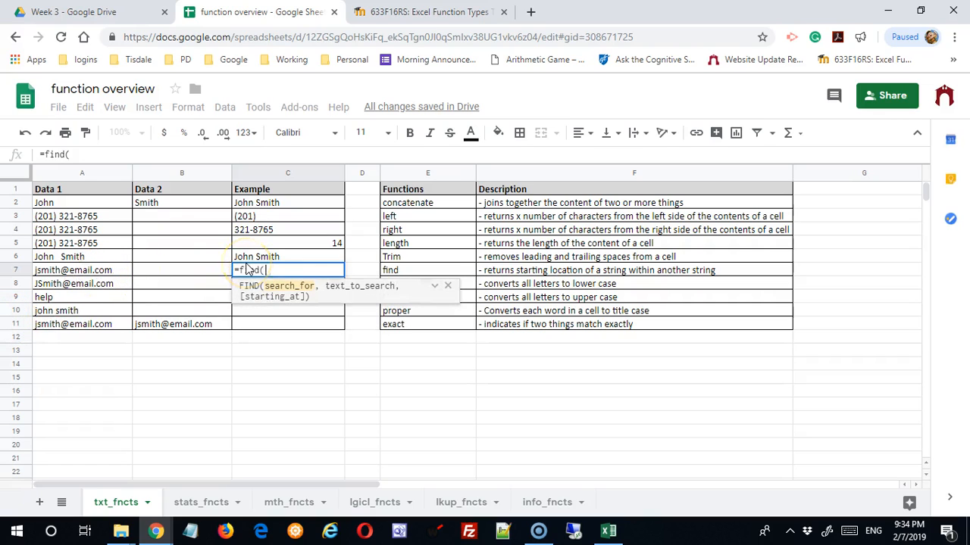
pyautogui.write('"')
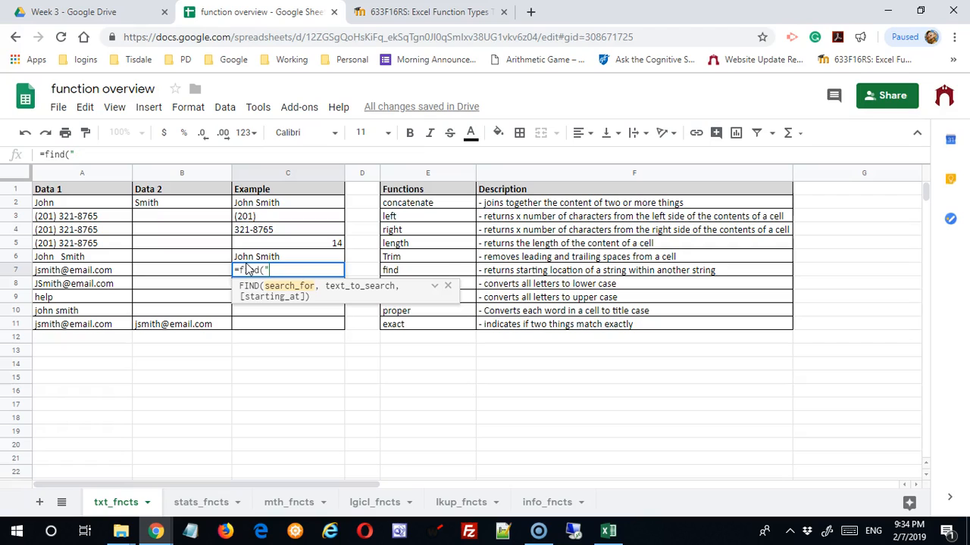
pyautogui.write('@",')
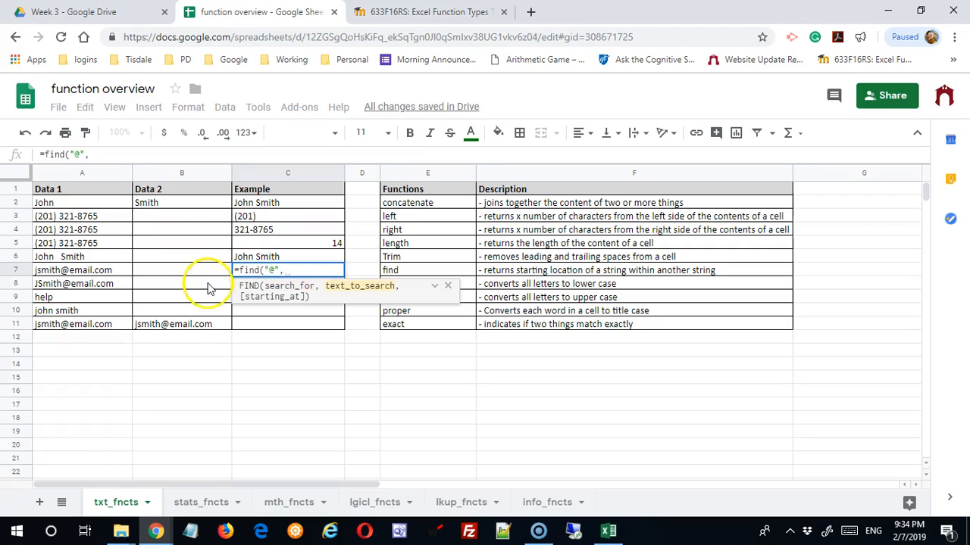
pyautogui.click(104, 274)
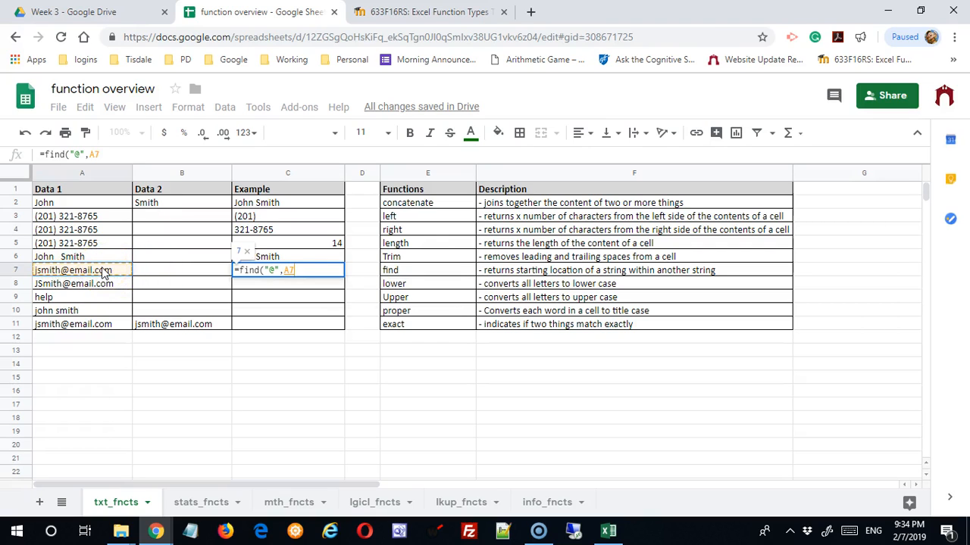
pyautogui.press('Return')
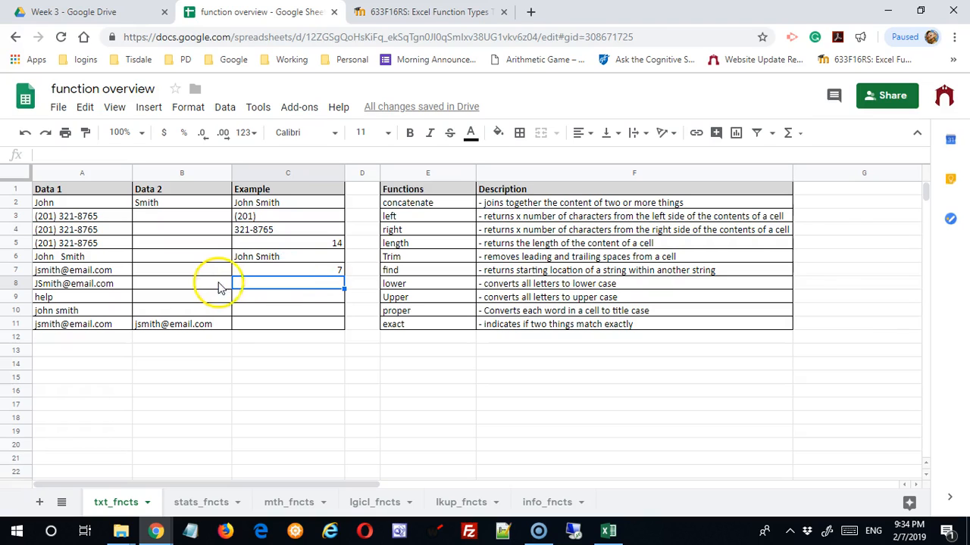
# Step: Enter a nested formula in C8 that extracts the text of A7 up to the "@": =left(A7,find("@",A7))
pyautogui.write('=left')
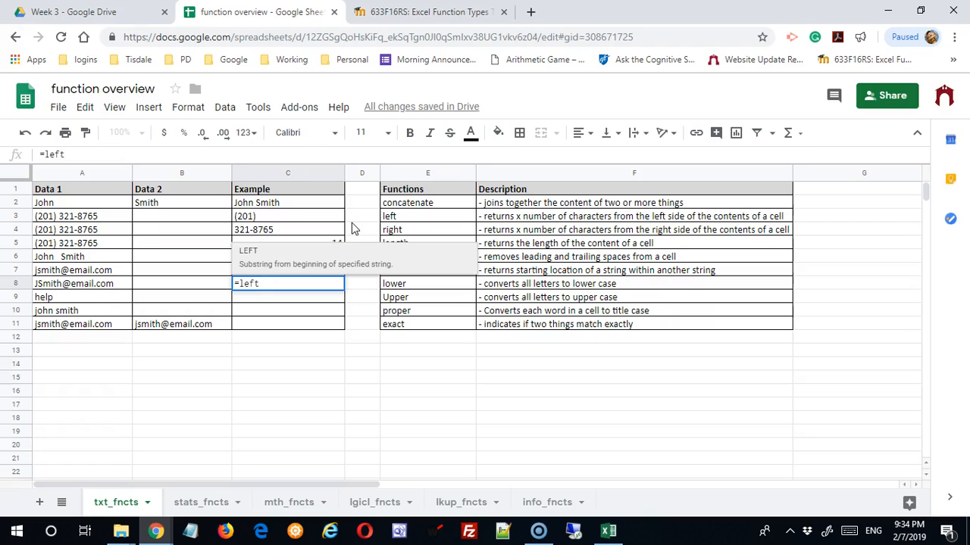
pyautogui.write('(')
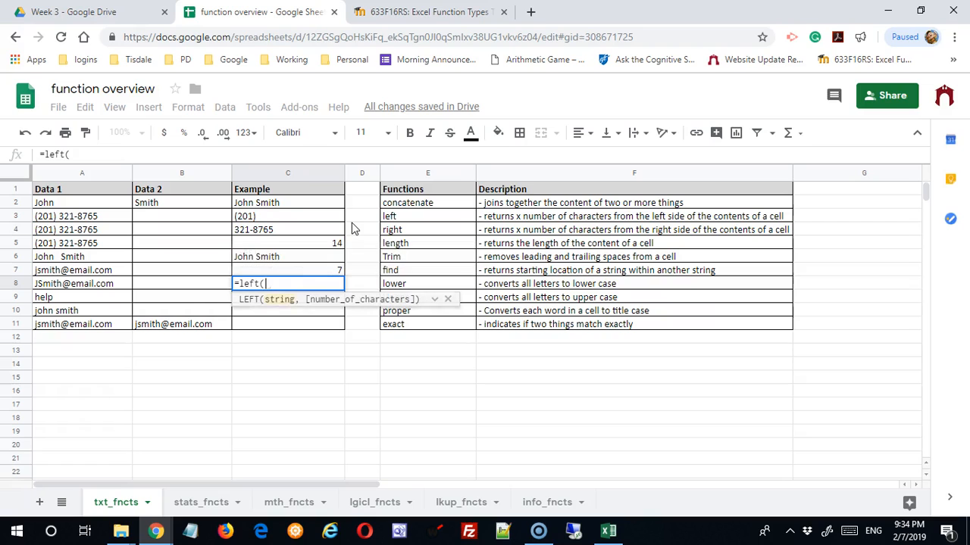
pyautogui.click(75, 273)
pyautogui.write(',')
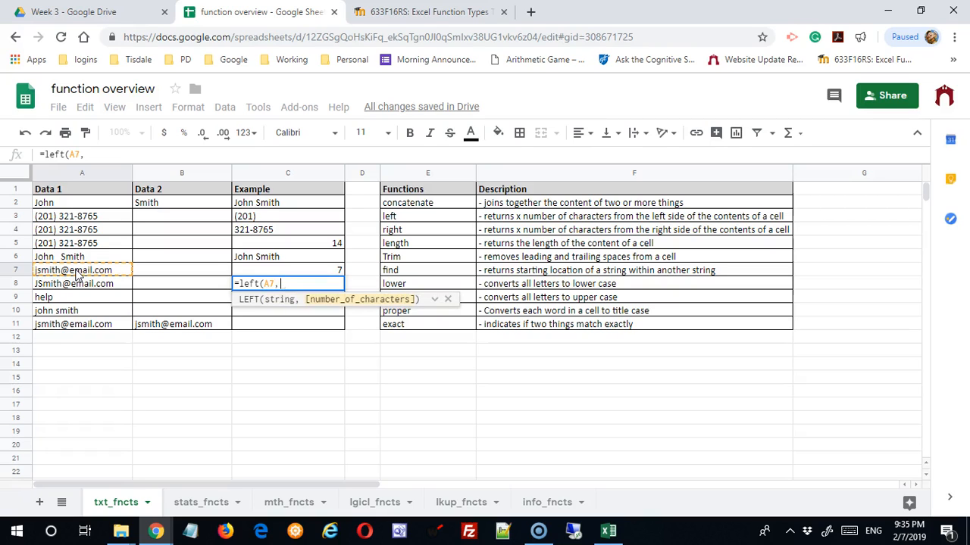
pyautogui.write('find')
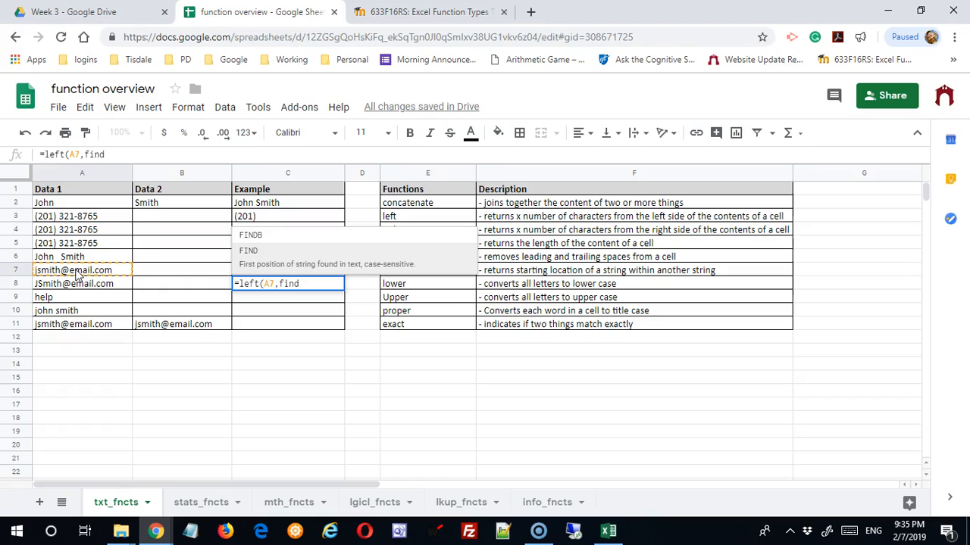
pyautogui.write('("')
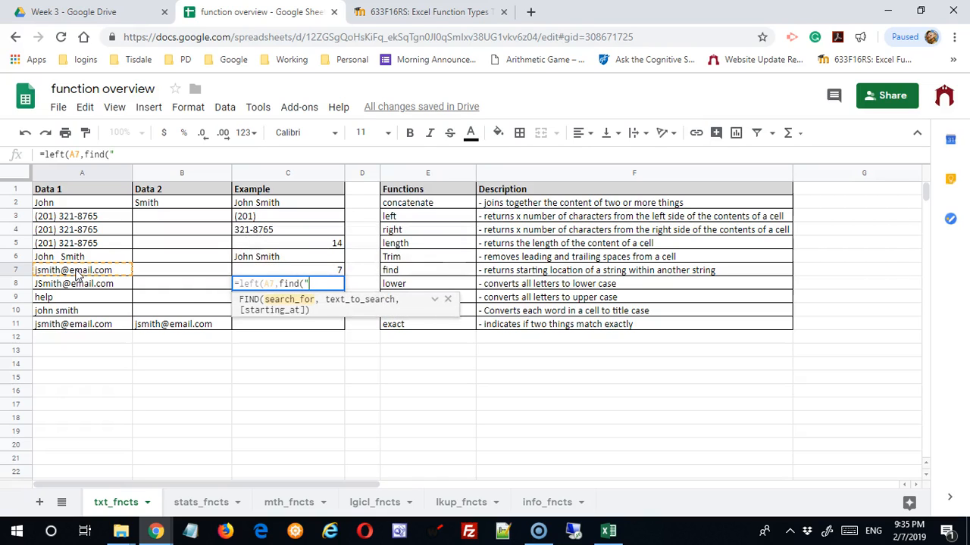
pyautogui.write('@"')
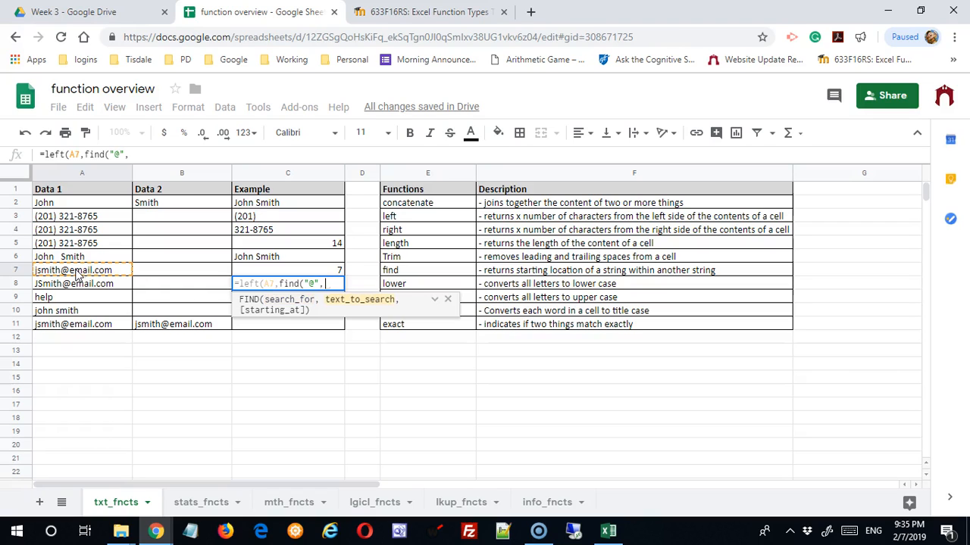
pyautogui.write(',')
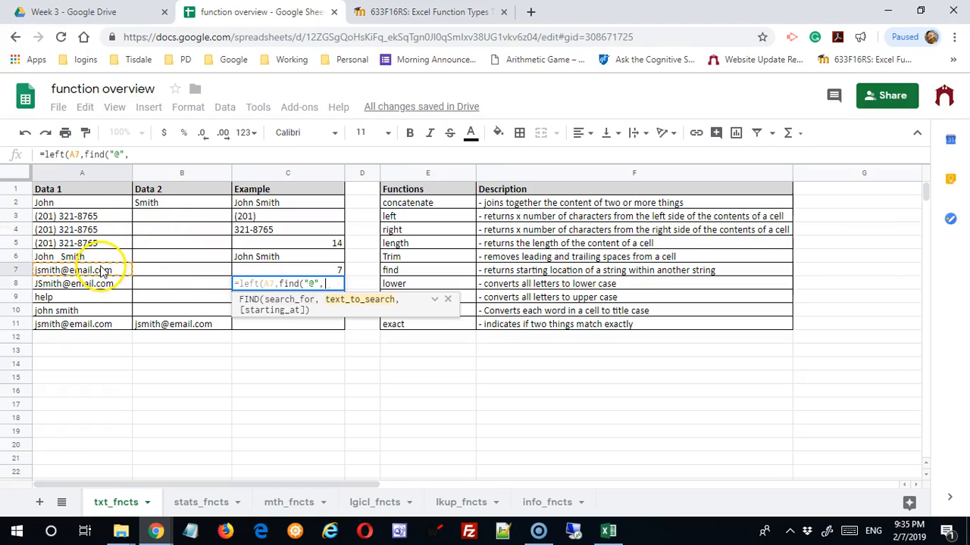
pyautogui.click(103, 272)
pyautogui.press('Return')
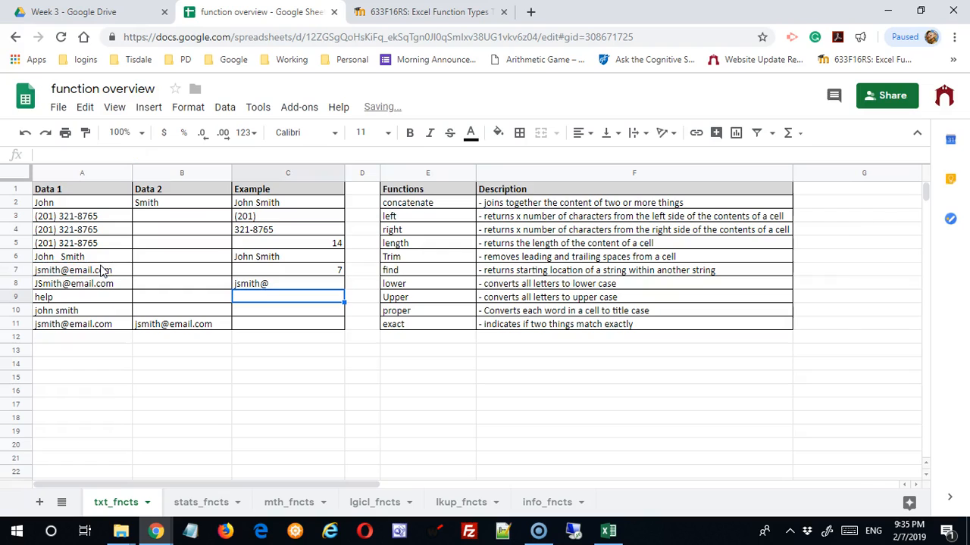
# Step: Edit the formula in C8 to subtract 1 from the FIND result, making it =left(A7,find("@",A7)-1)
pyautogui.click(255, 287)
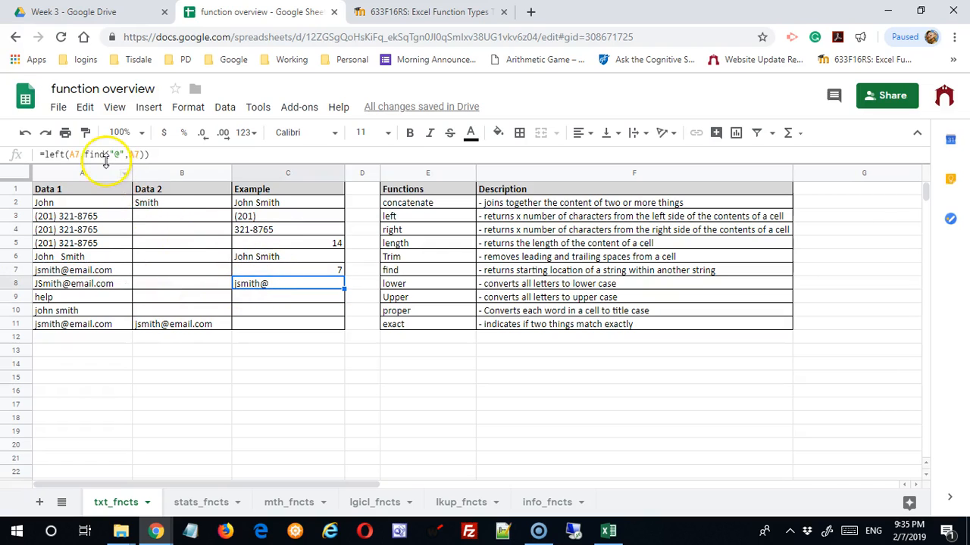
pyautogui.click(144, 154)
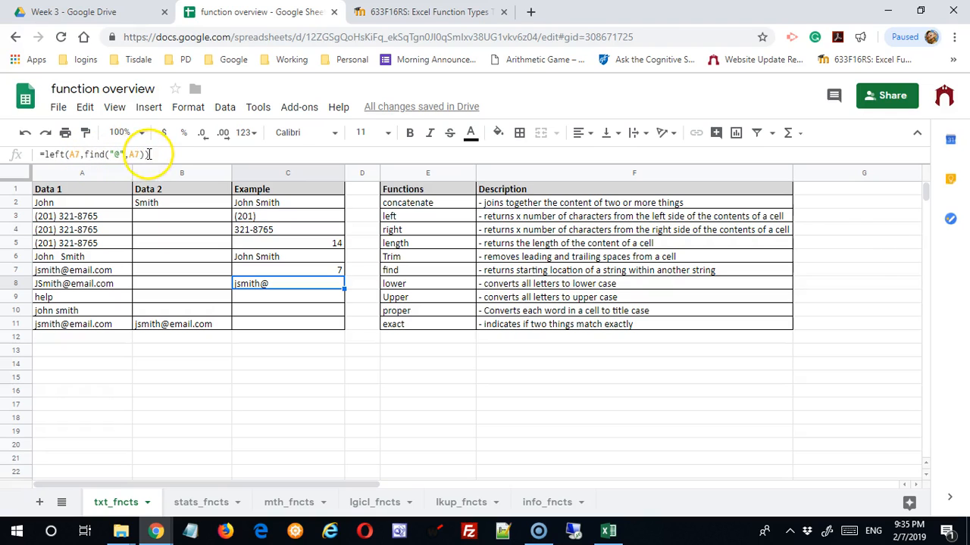
pyautogui.click(147, 155)
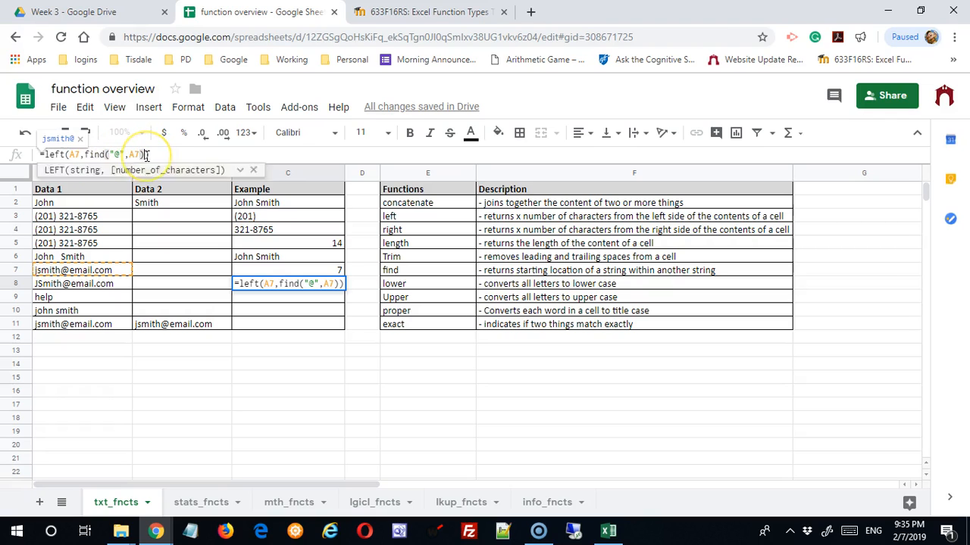
pyautogui.write('-1')
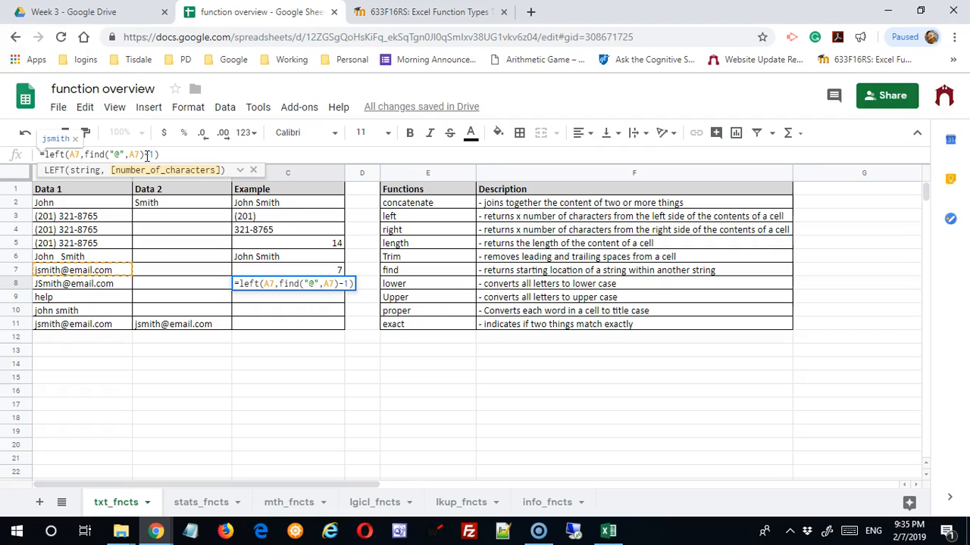
pyautogui.press('Return')
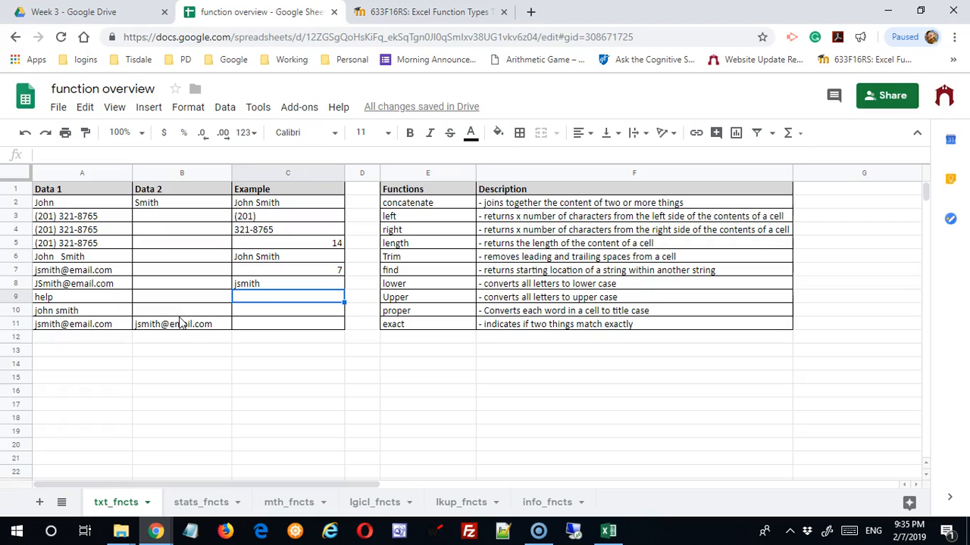
# Step: Enter the formula =find("@",A7) in cell C13, below the table
pyautogui.click(267, 349)
pyautogui.write('=fi')
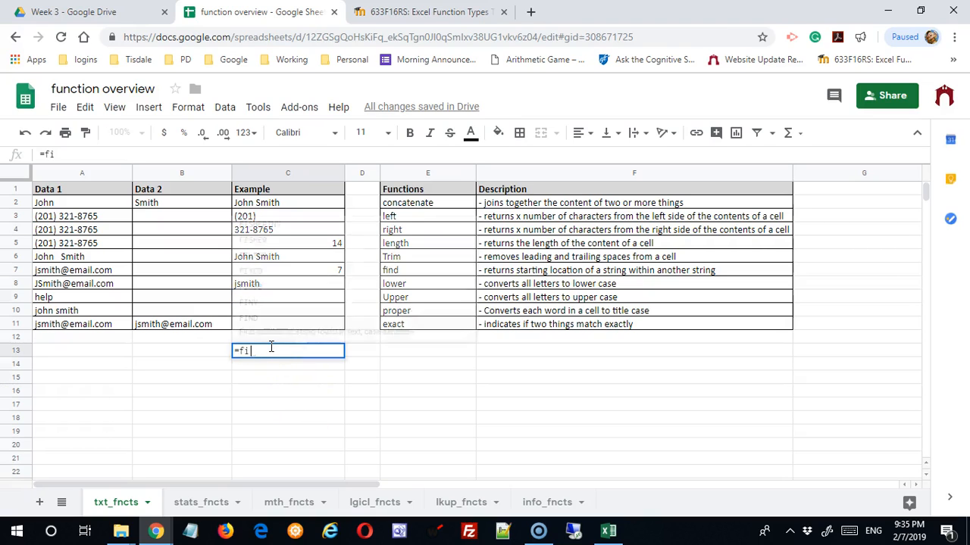
pyautogui.write('nd("')
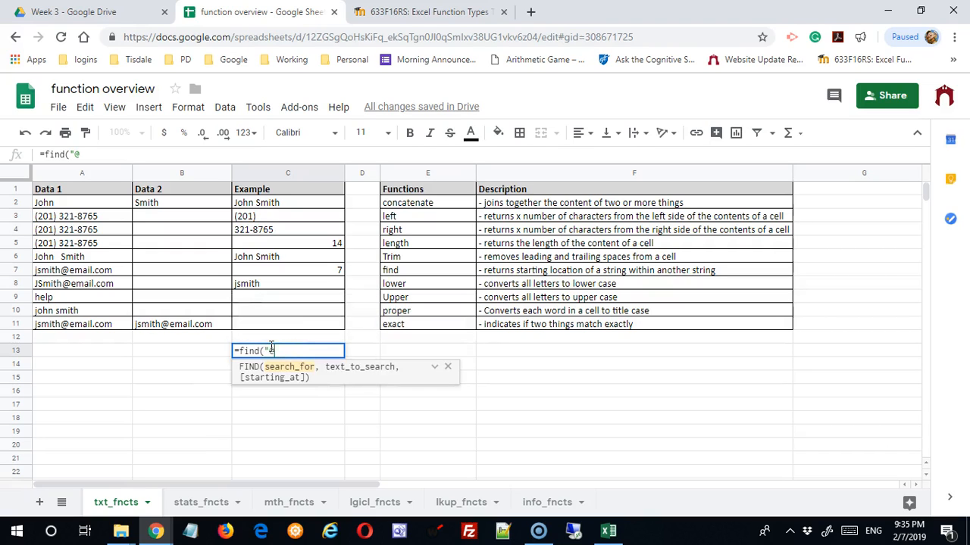
pyautogui.write('@",')
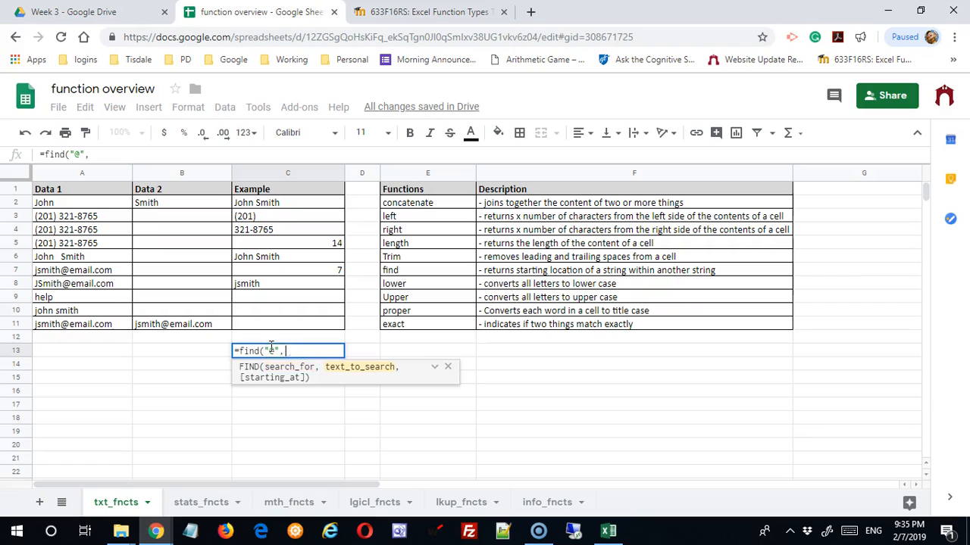
pyautogui.click(82, 270)
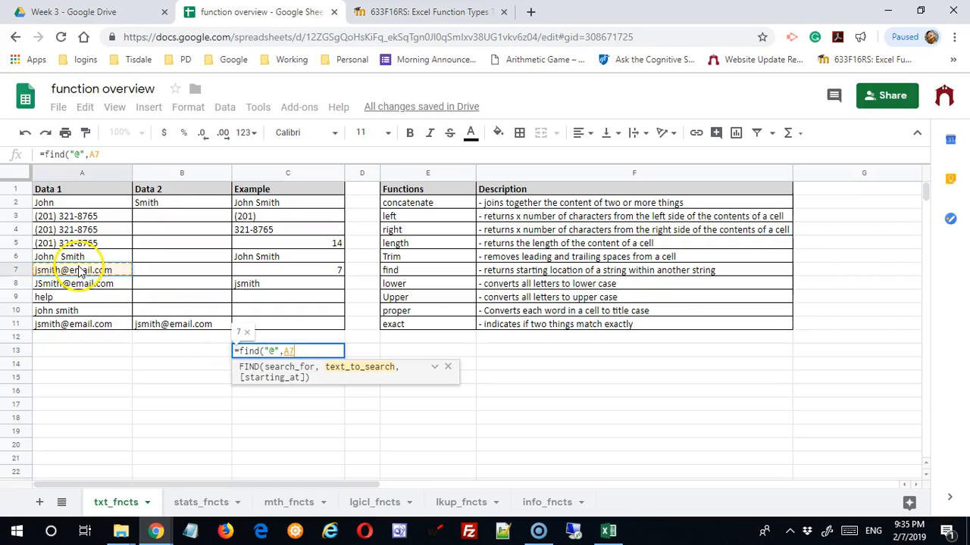
pyautogui.press('Return')
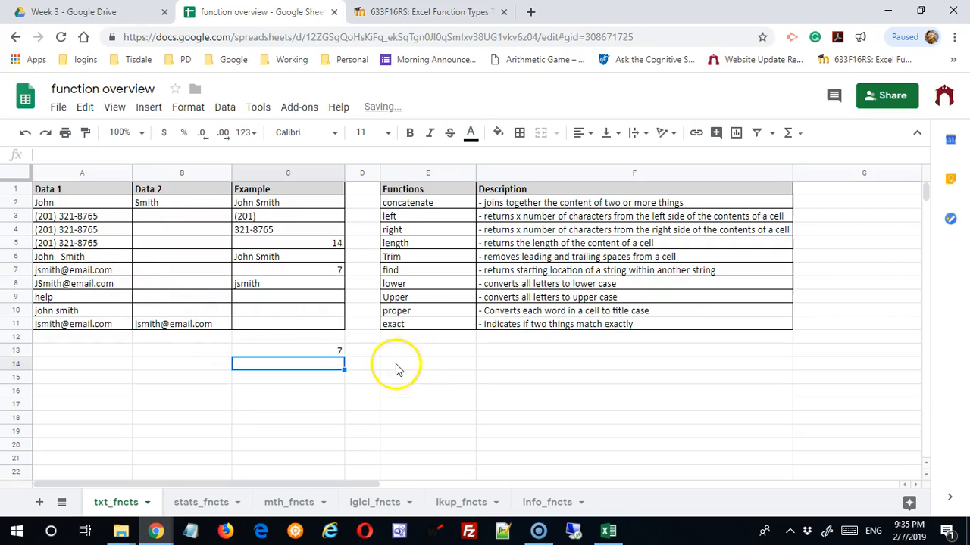
# Step: Enter a LEFT formula in D13 that takes its character count from C13: =left(A7,C13)
pyautogui.click(362, 354)
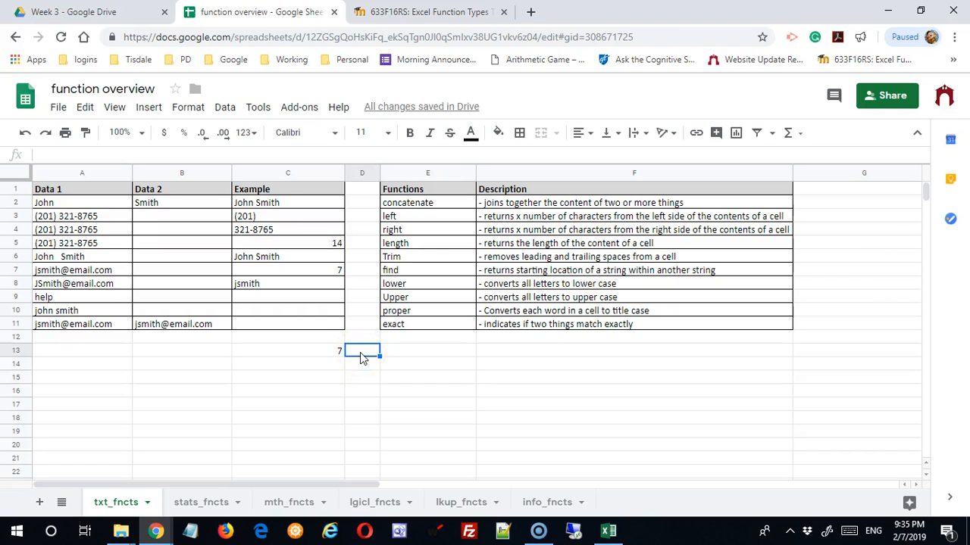
pyautogui.write('=')
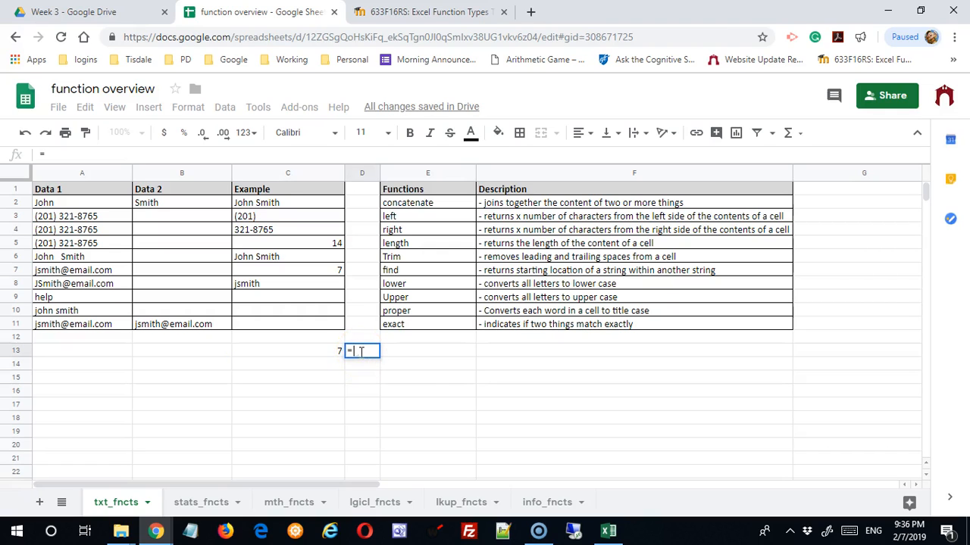
pyautogui.write('left(')
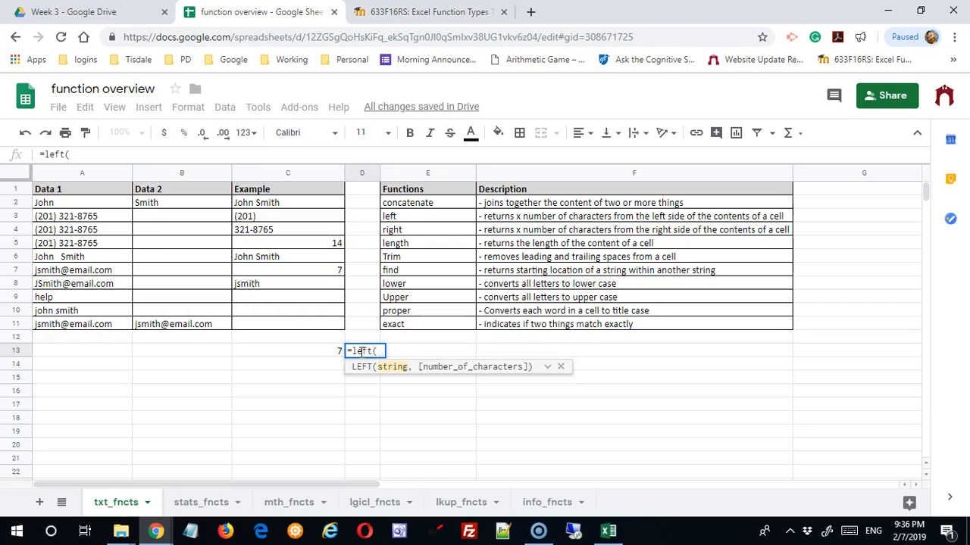
pyautogui.click(98, 272)
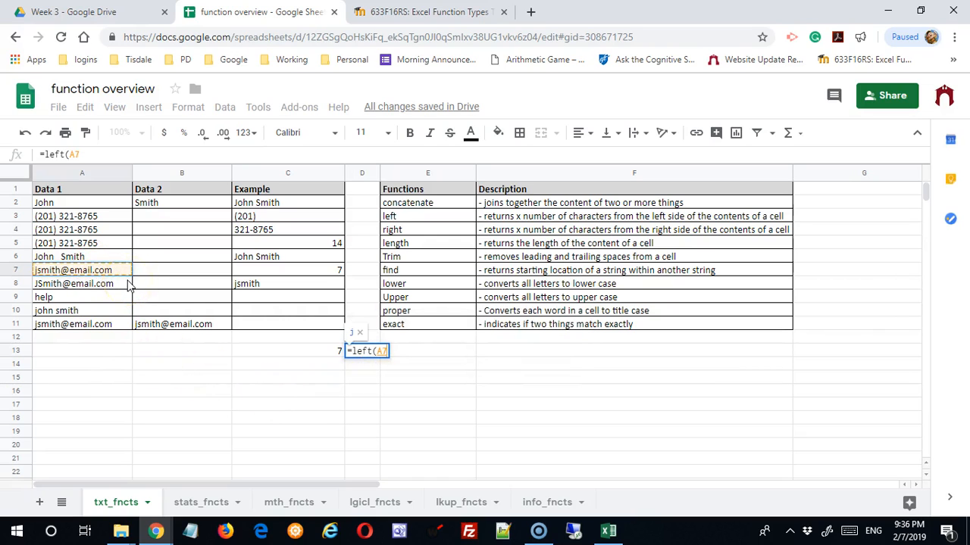
pyautogui.write(',')
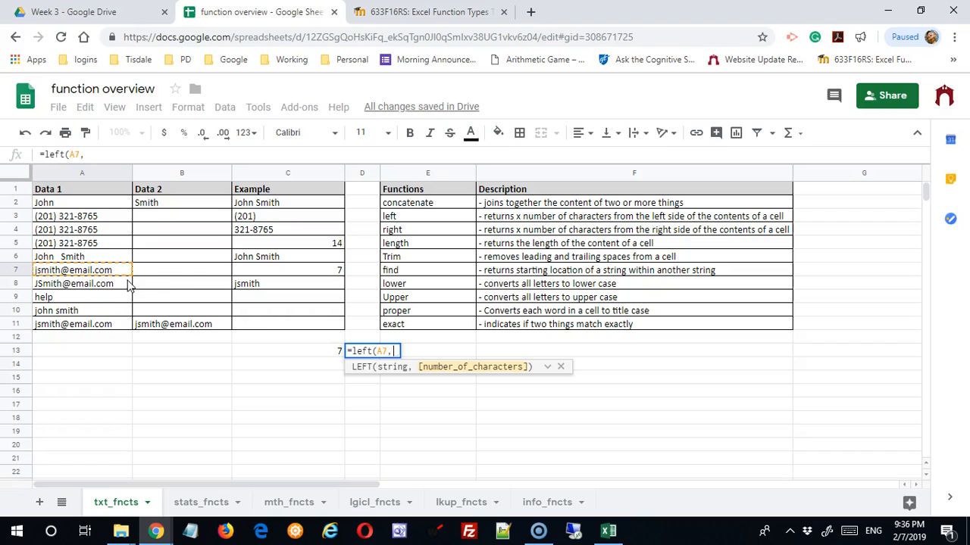
pyautogui.click(309, 352)
pyautogui.press('Return')
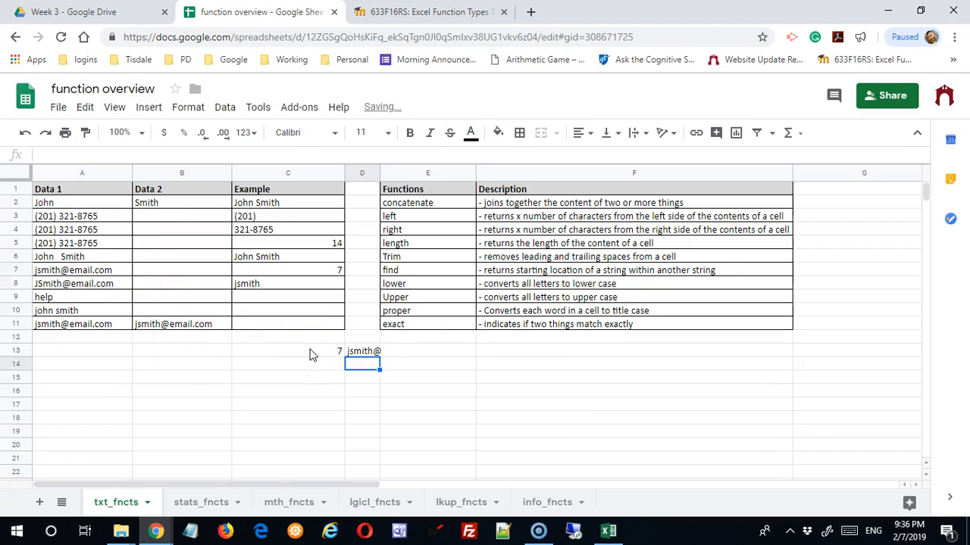
# Step: Change the formula in D13 to =left(A7,C13-1) and widen column D slightly
pyautogui.click(325, 351)
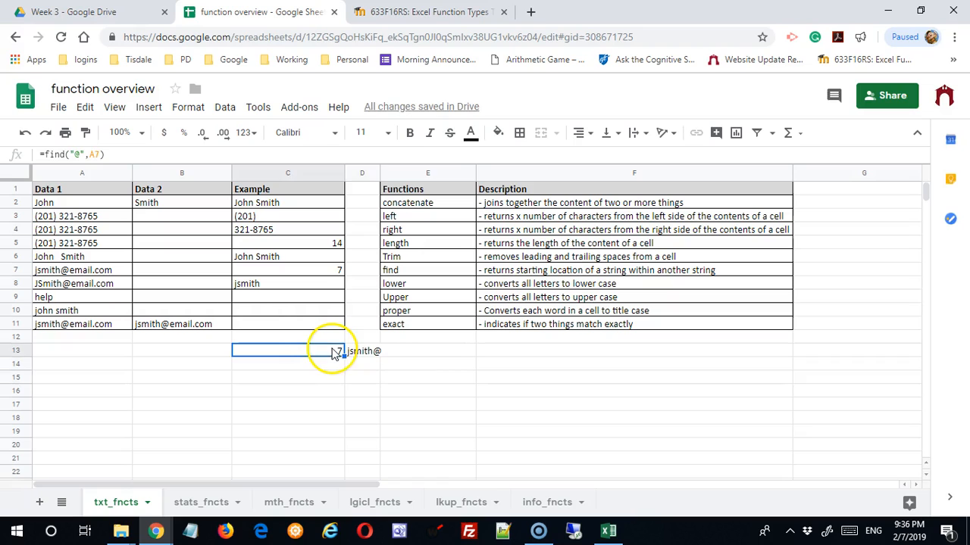
pyautogui.click(364, 350)
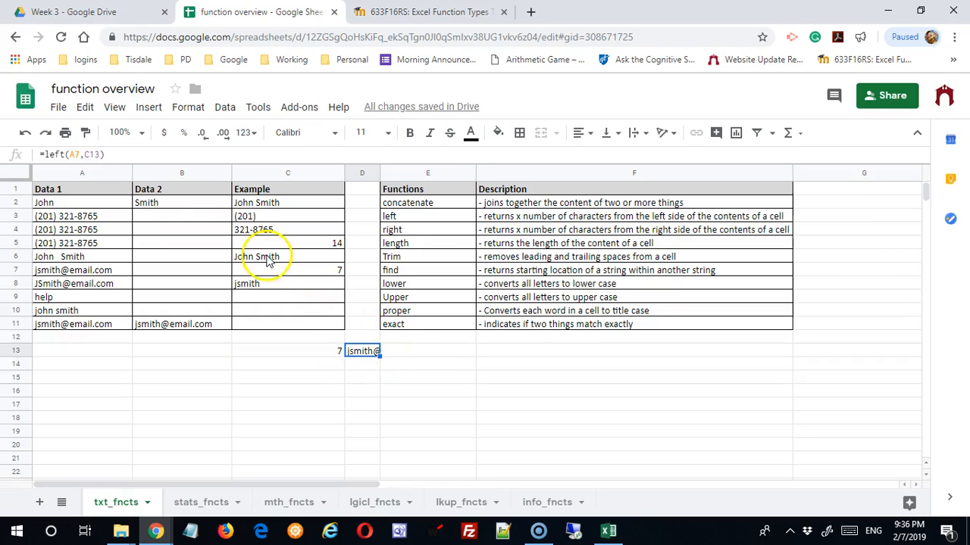
pyautogui.click(85, 155)
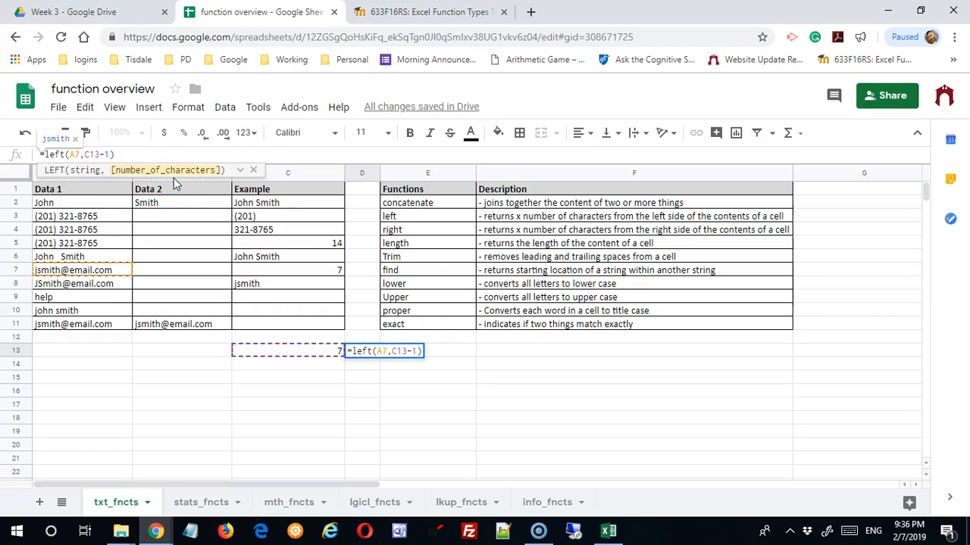
pyautogui.press('Return')
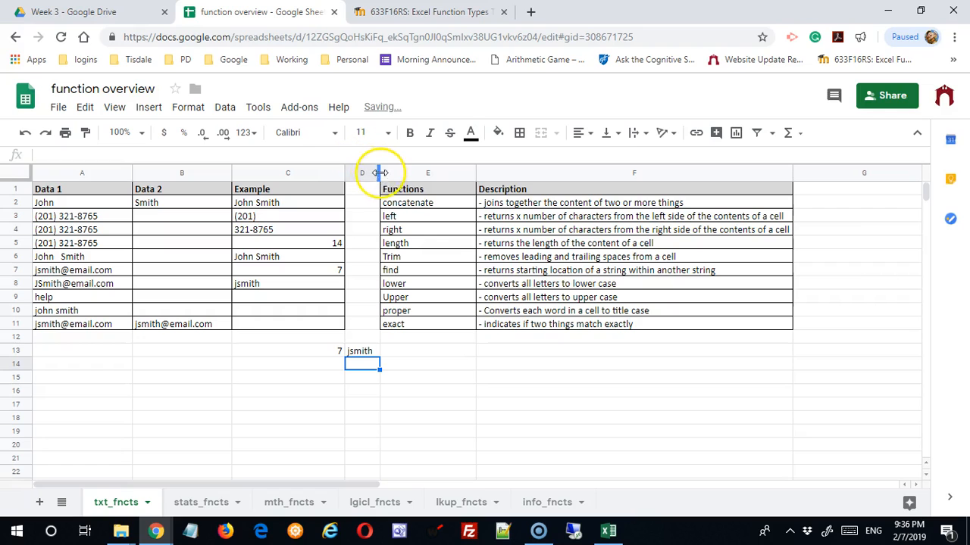
pyautogui.moveTo(379, 172); pyautogui.dragTo(392, 173)
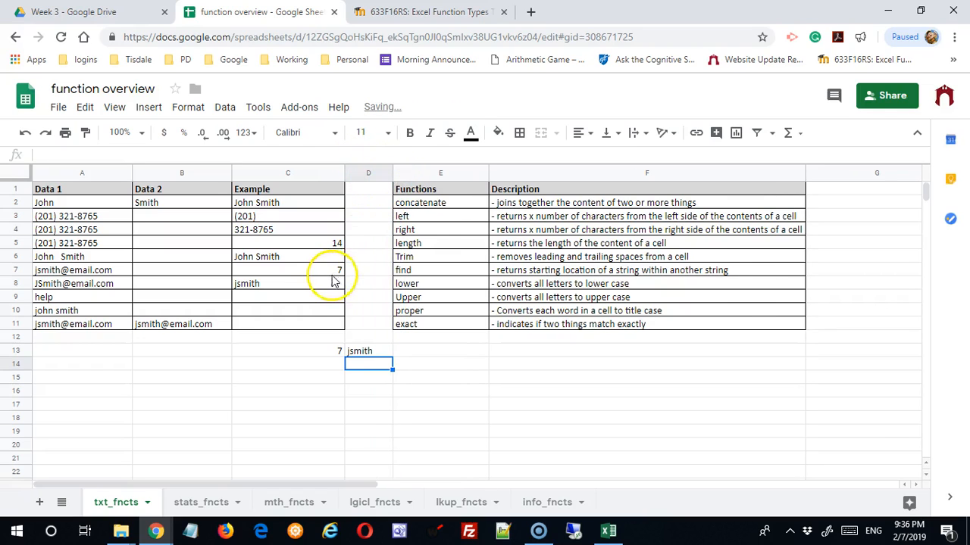
# Step: Compare the nested formula in C8 with the separate FIND and LEFT formulas in C13 and D13
pyautogui.click(295, 283)
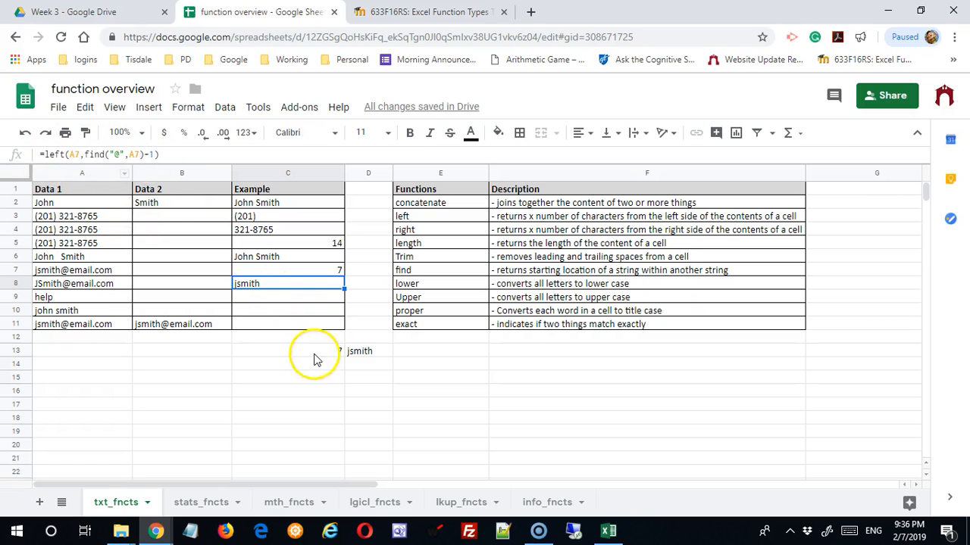
pyautogui.click(315, 355)
pyautogui.click(354, 353)
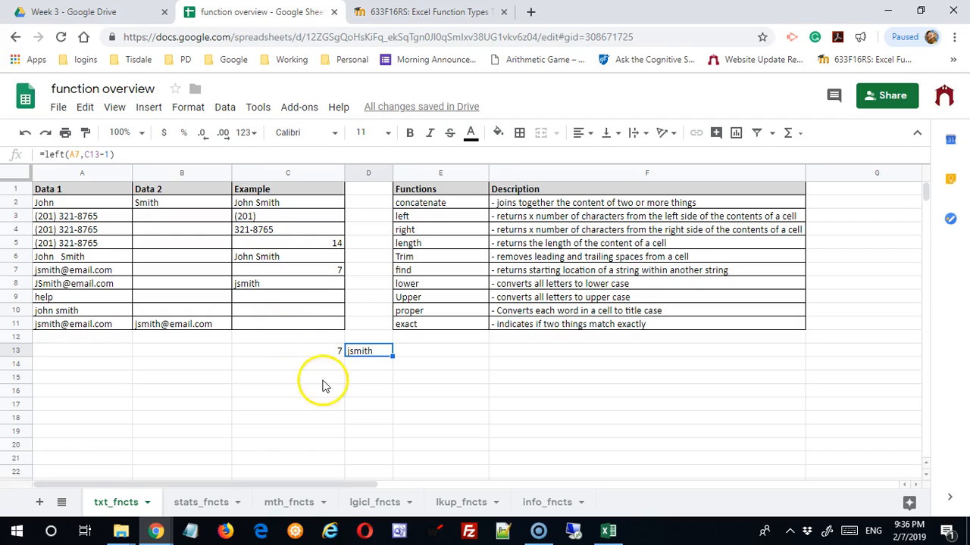
# Step: Clear the helper formulas in C13:D13 and the nested LEFT/FIND formula in C8
pyautogui.moveTo(313, 354); pyautogui.dragTo(373, 356)
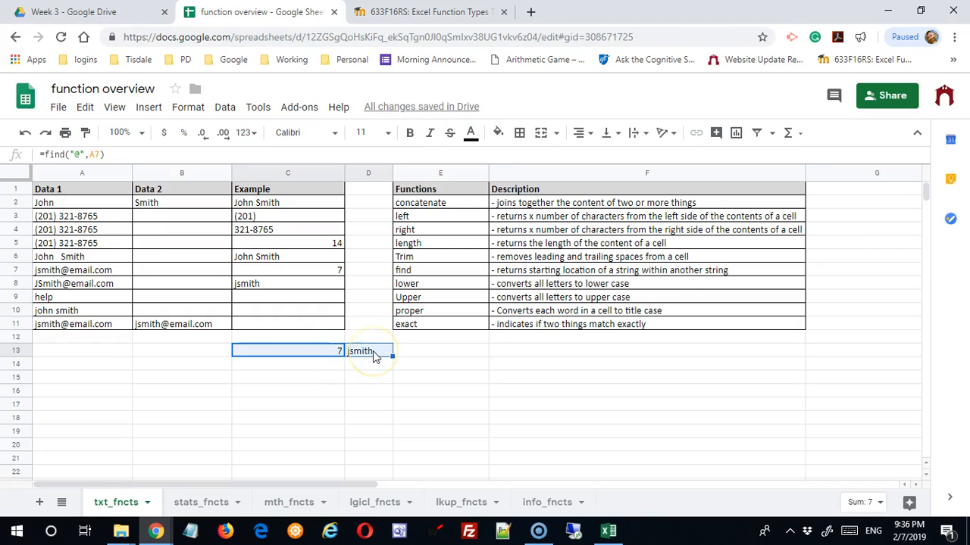
pyautogui.press('Delete')
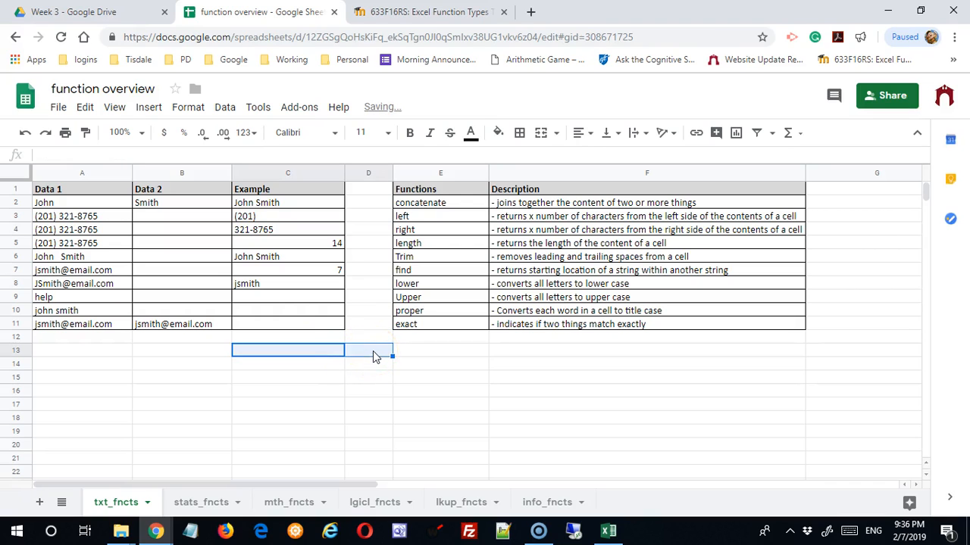
pyautogui.click(295, 284)
pyautogui.press('Delete')
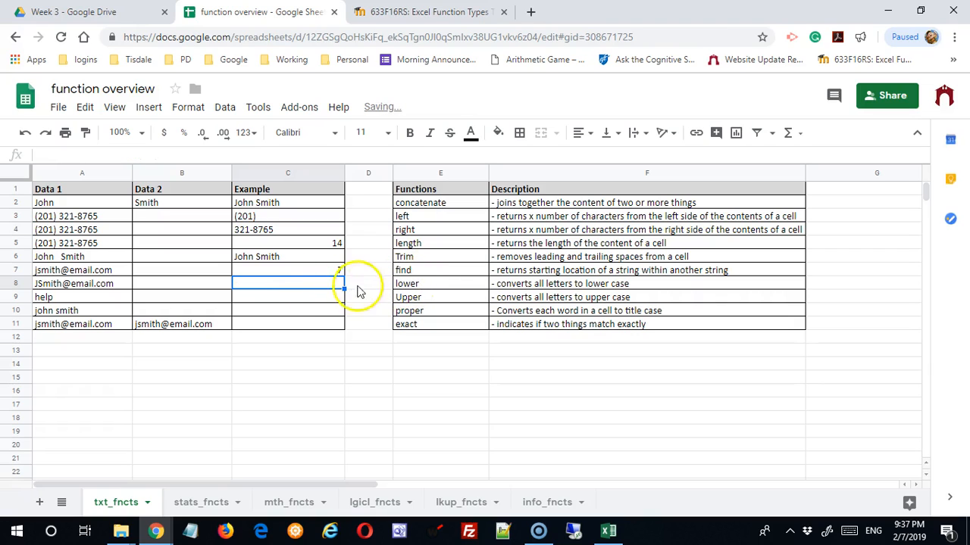
# Step: Enter a LOWER formula in C8 that converts the text of A8 to lower case: =lower(A8)
pyautogui.click(314, 291)
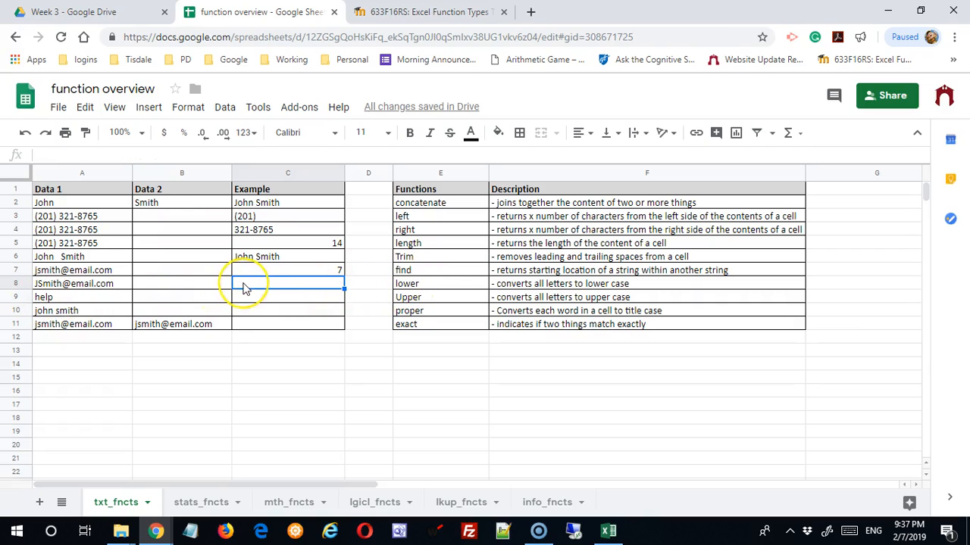
pyautogui.write('=lower(')
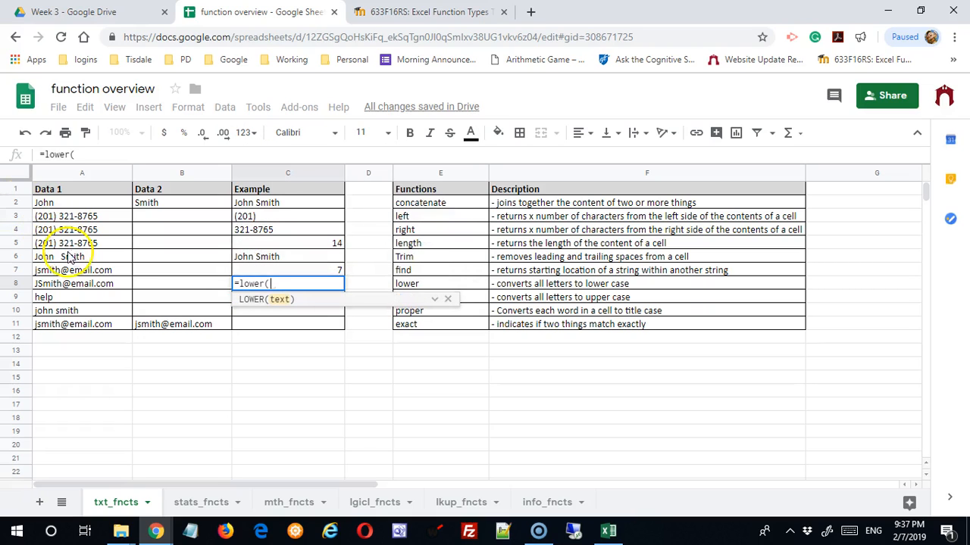
pyautogui.click(73, 288)
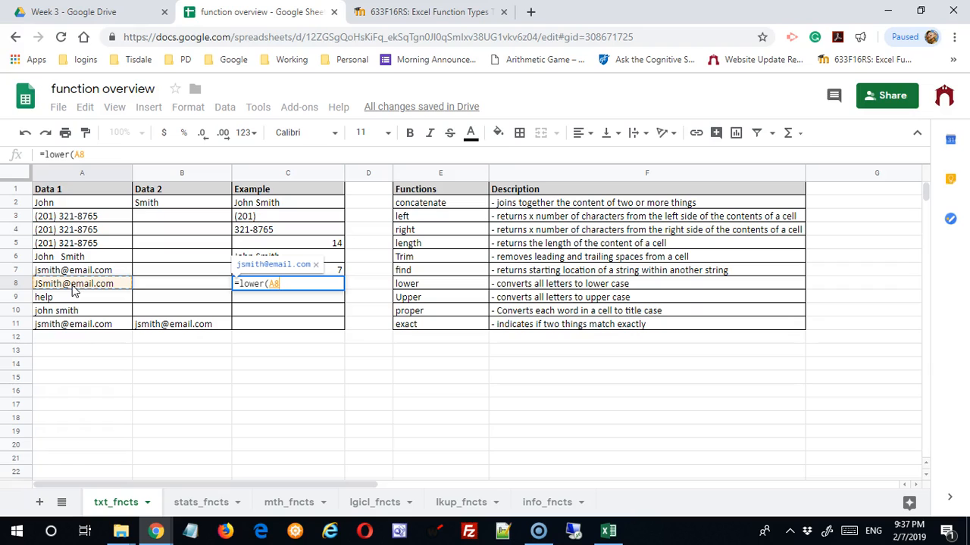
pyautogui.write(')')
pyautogui.press('Return')
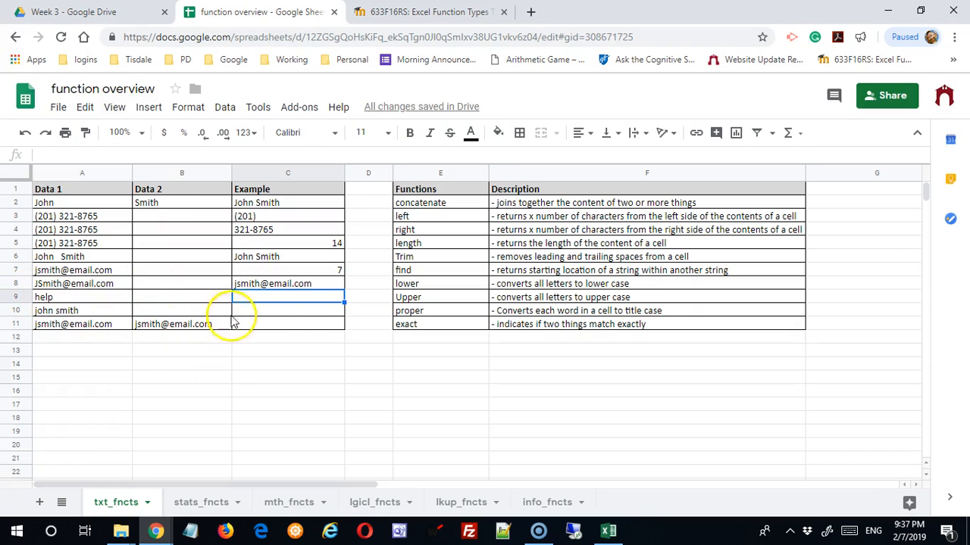
# Step: Enter an UPPER formula in C9 that converts the text of A9 to upper case: =upper(A9)
pyautogui.write('=')
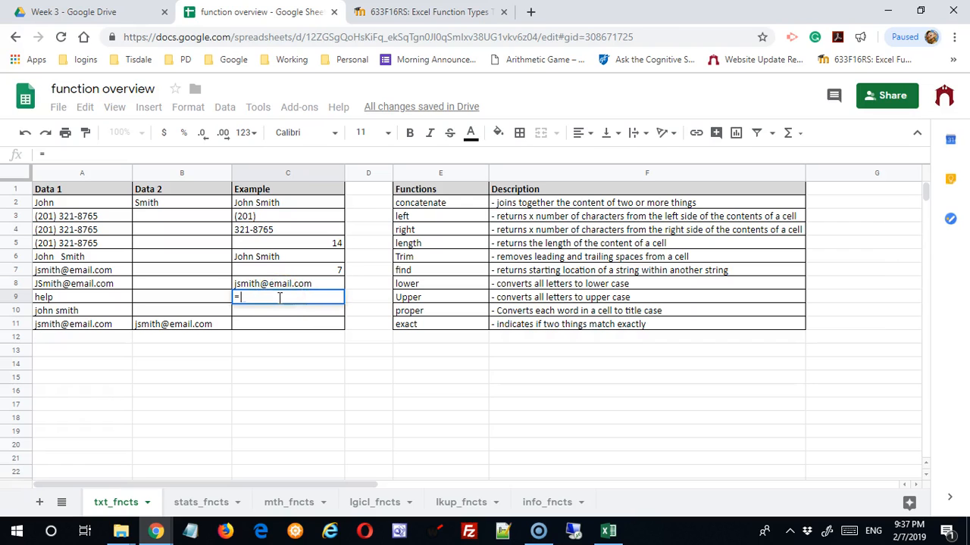
pyautogui.write('upper')
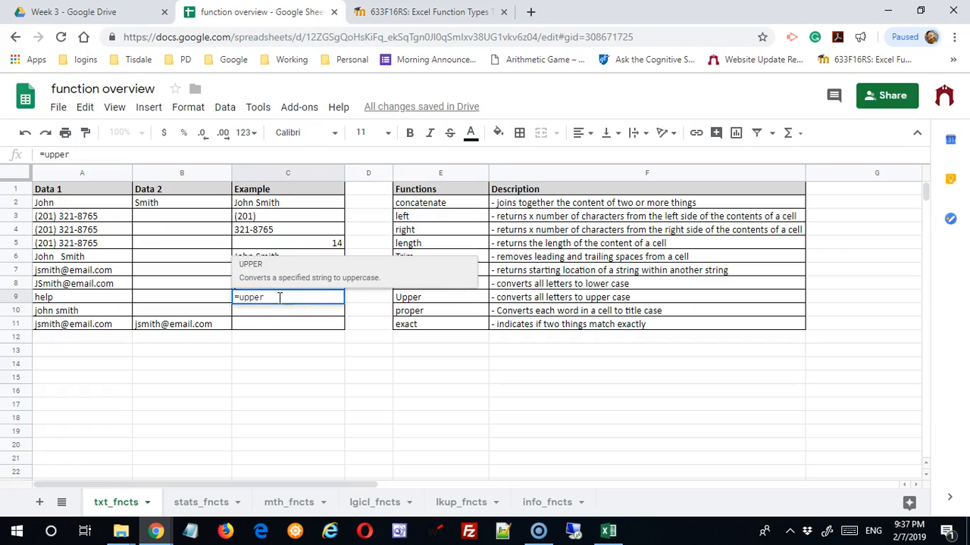
pyautogui.write('(')
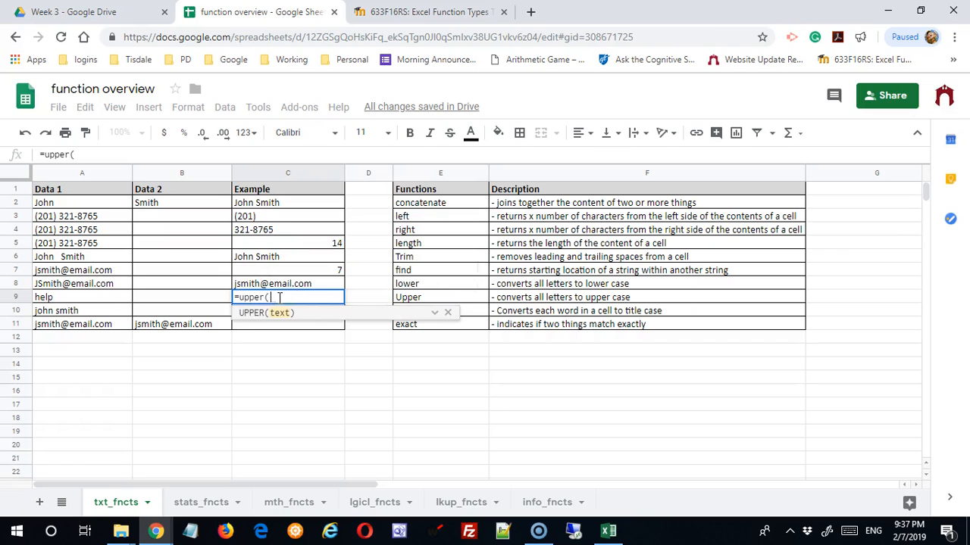
pyautogui.click(76, 297)
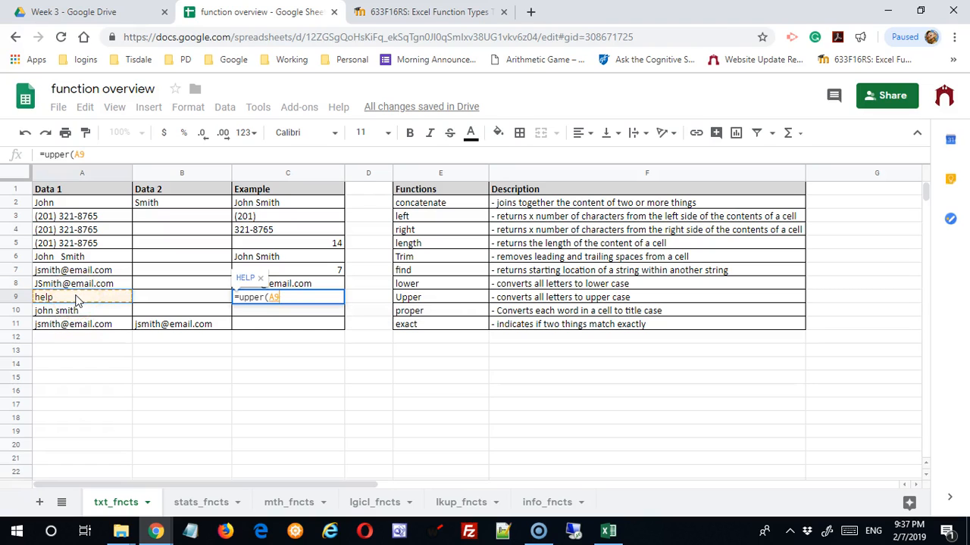
pyautogui.press('Return')
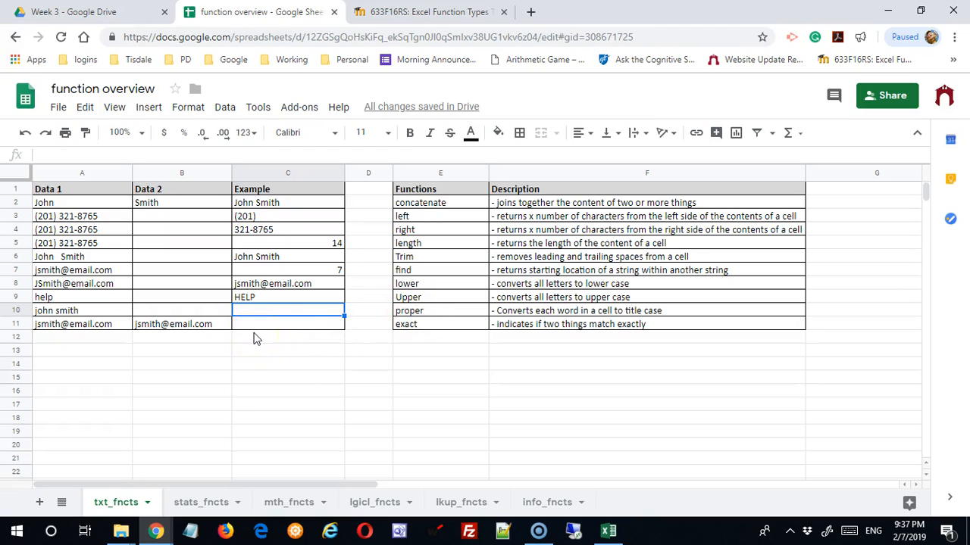
# Step: Enter a PROPER formula in C10 that converts the text of A10 to title case: =proper(A10)
pyautogui.click(286, 317)
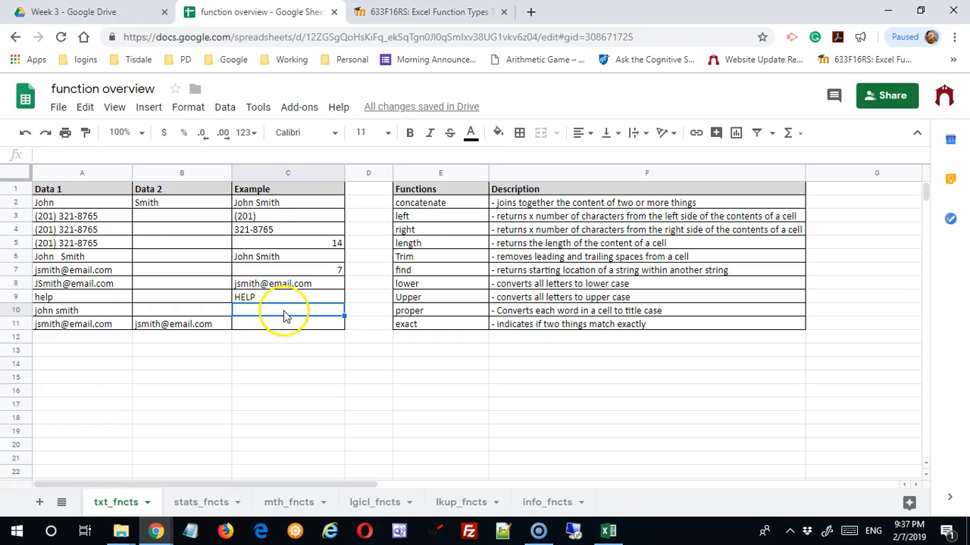
pyautogui.write('=')
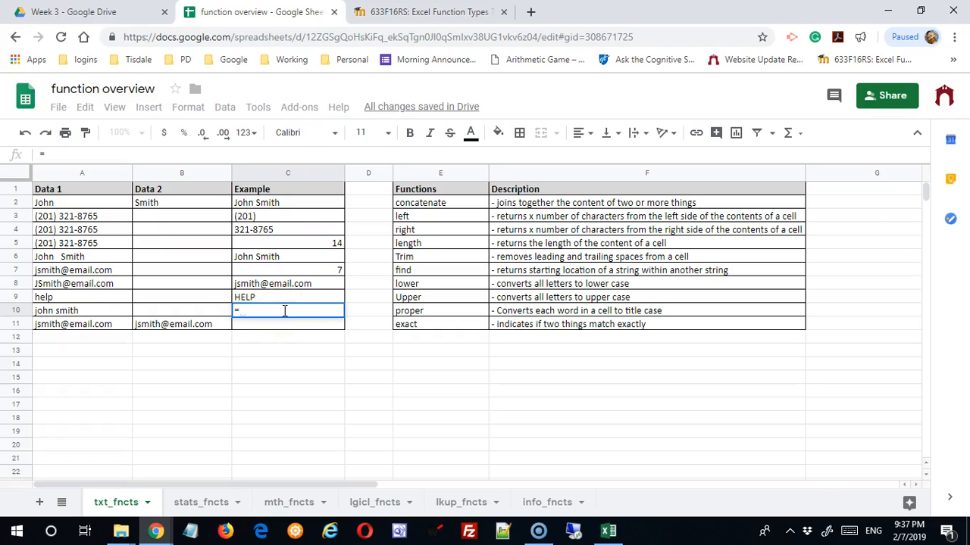
pyautogui.write('proper')
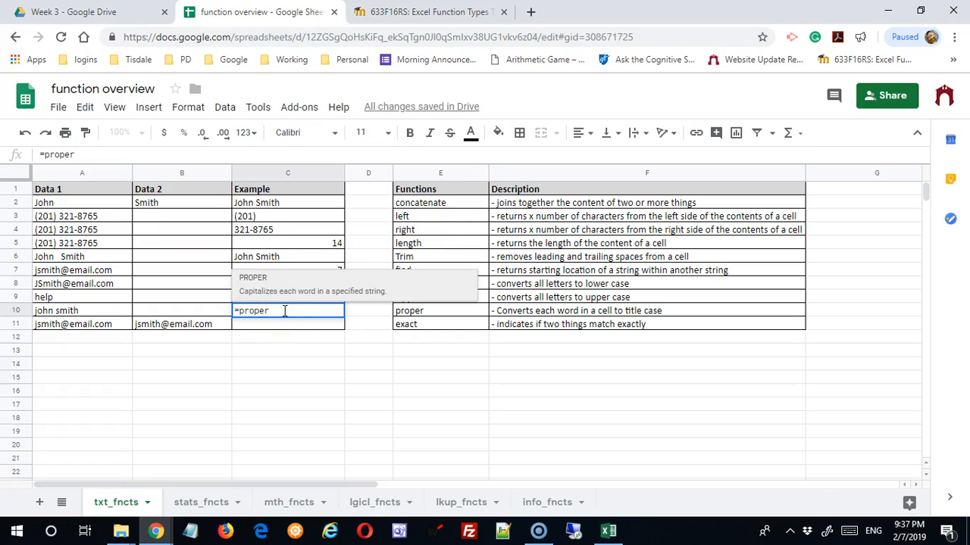
pyautogui.write('(')
pyautogui.click(108, 310)
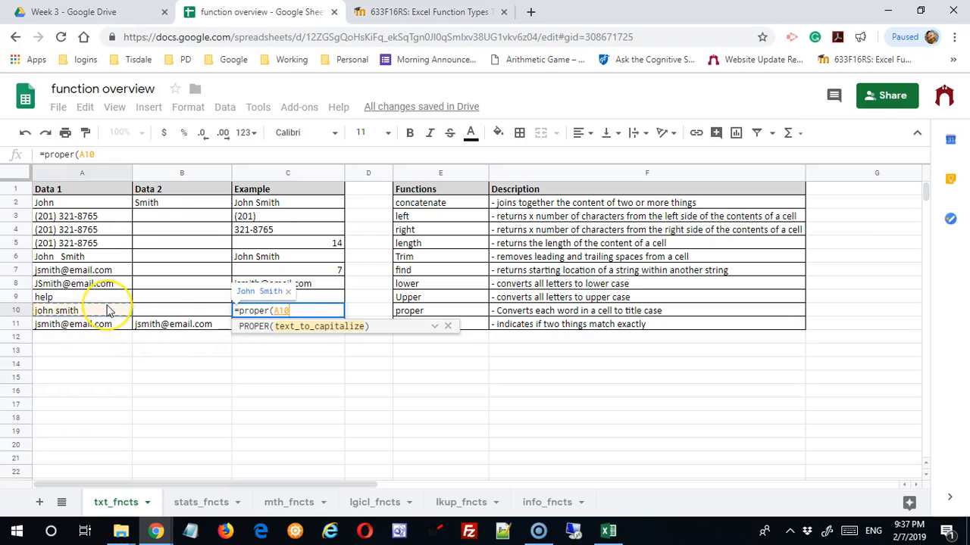
pyautogui.press('Return')
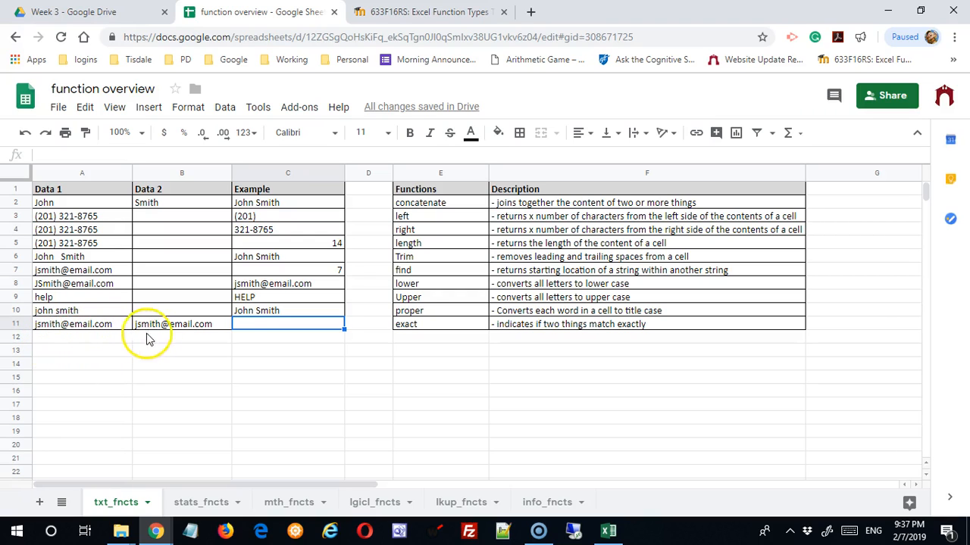
# Step: Enter an EXACT formula in C11 that checks whether A11 and B11 match: =exact(A11,B11)
pyautogui.write('=exact(')
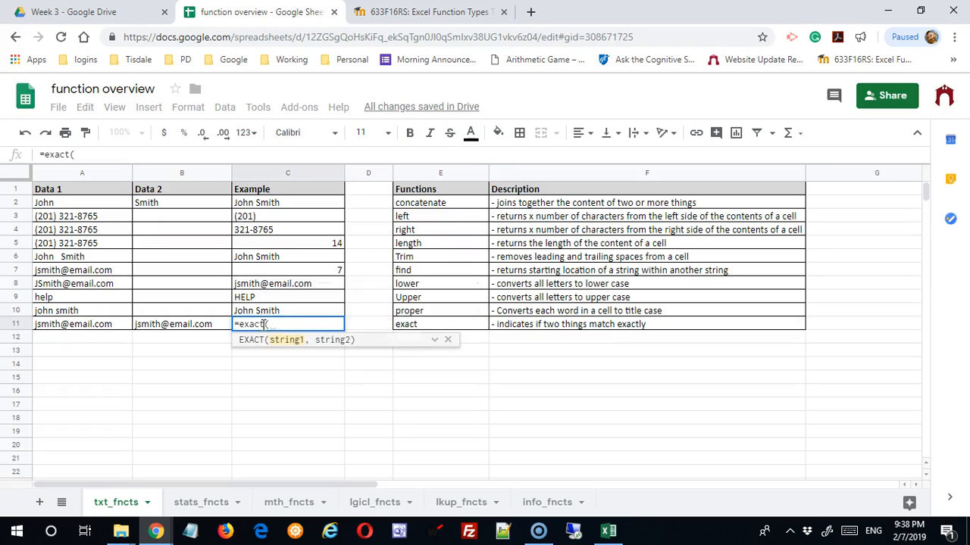
pyautogui.click(88, 328)
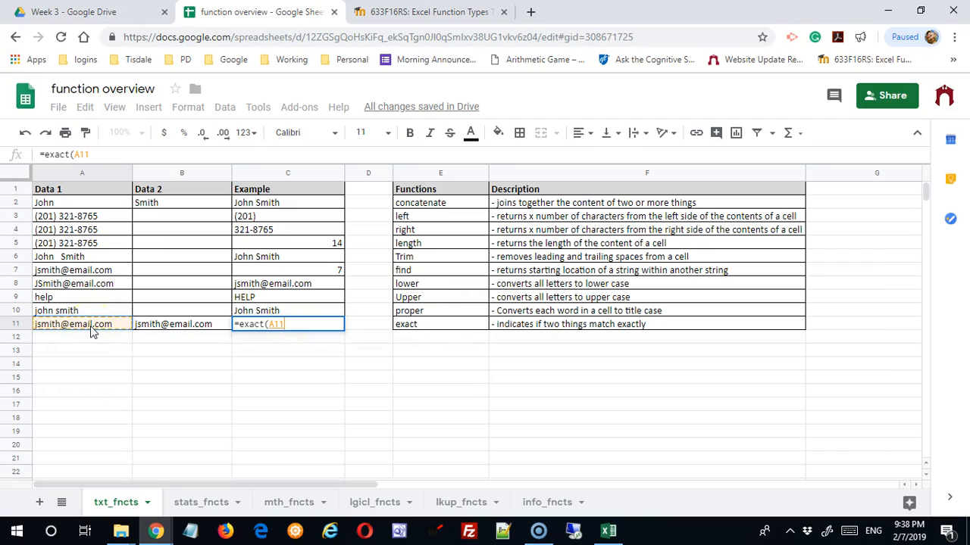
pyautogui.write(',')
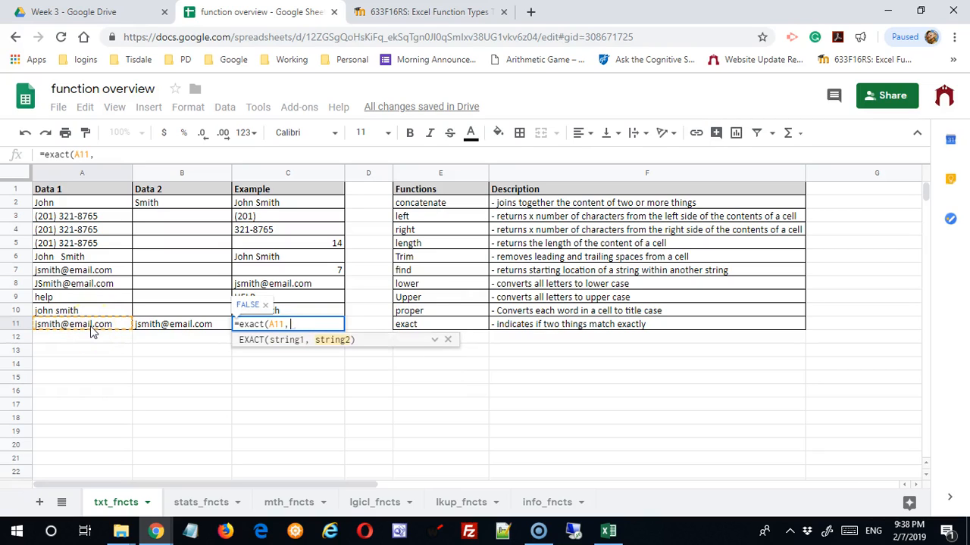
pyautogui.click(163, 327)
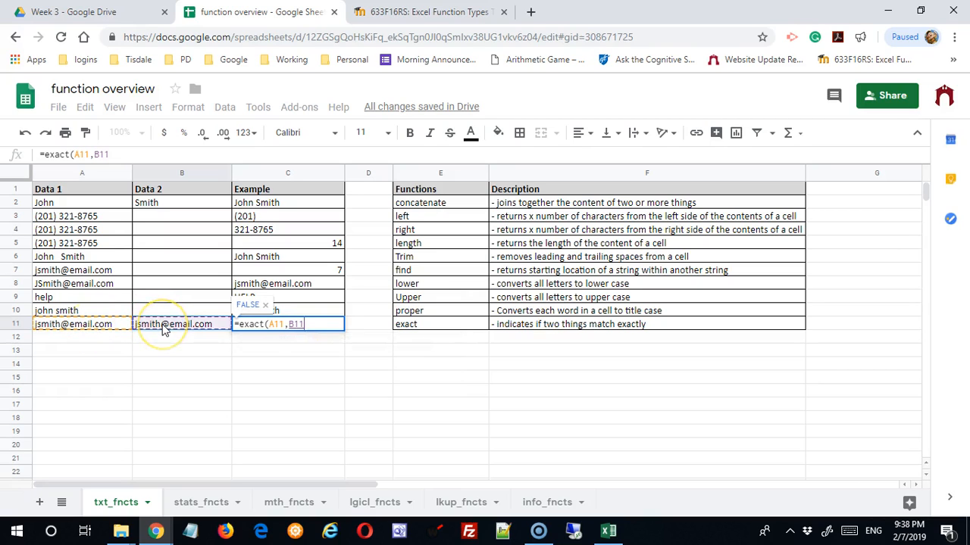
pyautogui.press('Return')
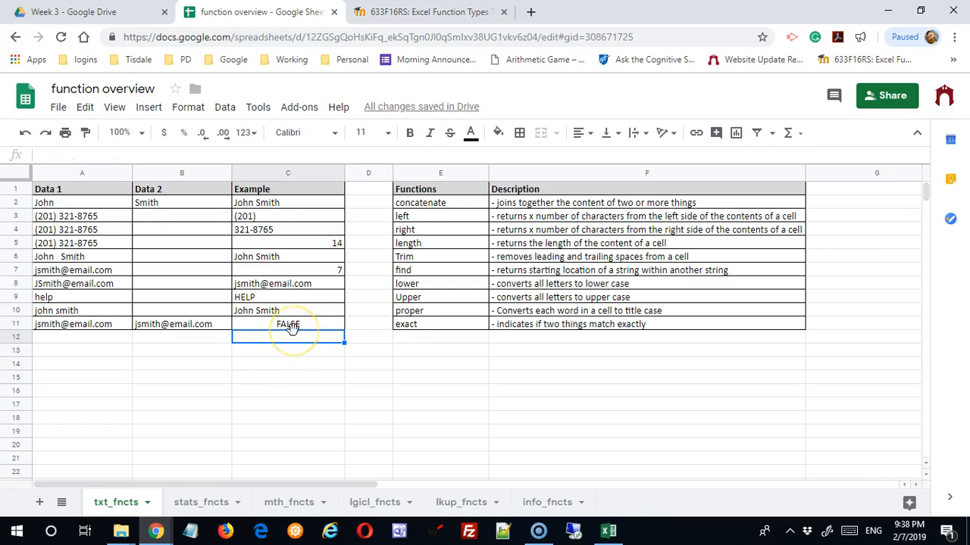
# Step: Remove the trailing space from the e-mail text in B11
pyautogui.click(167, 326)
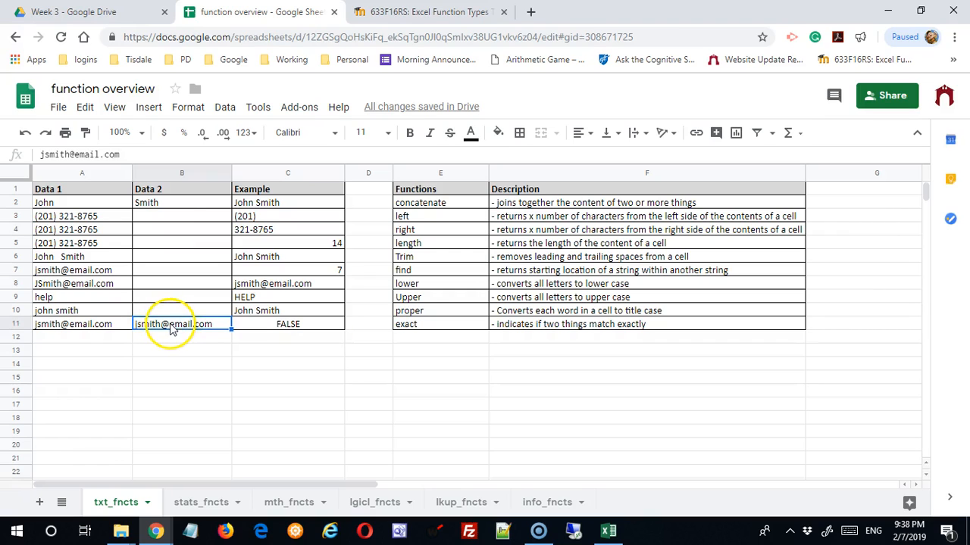
pyautogui.click(162, 153)
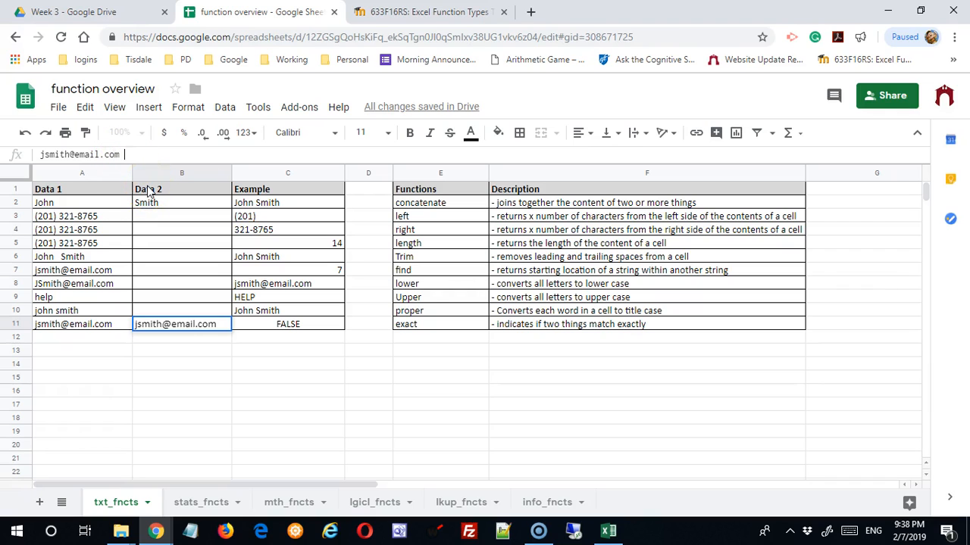
pyautogui.press('Return')
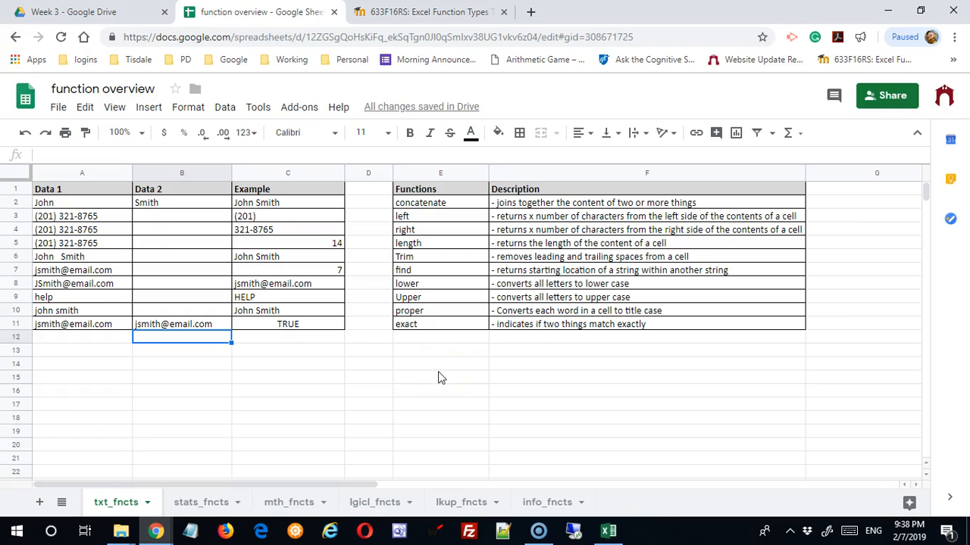
# Step: On the stats_fncts sheet, enter =average(B2:E2) in F2 and fill it down through F5
pyautogui.click(198, 503)
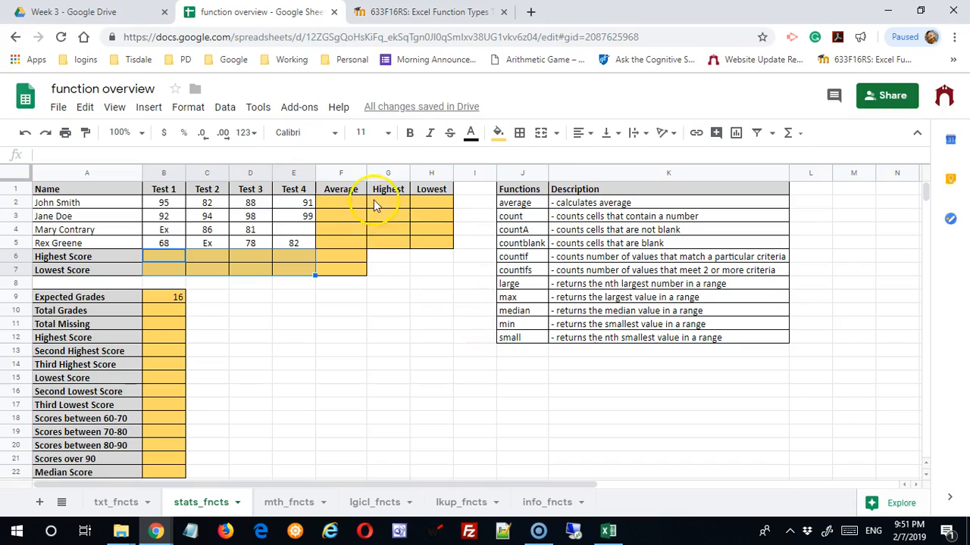
pyautogui.click(348, 201)
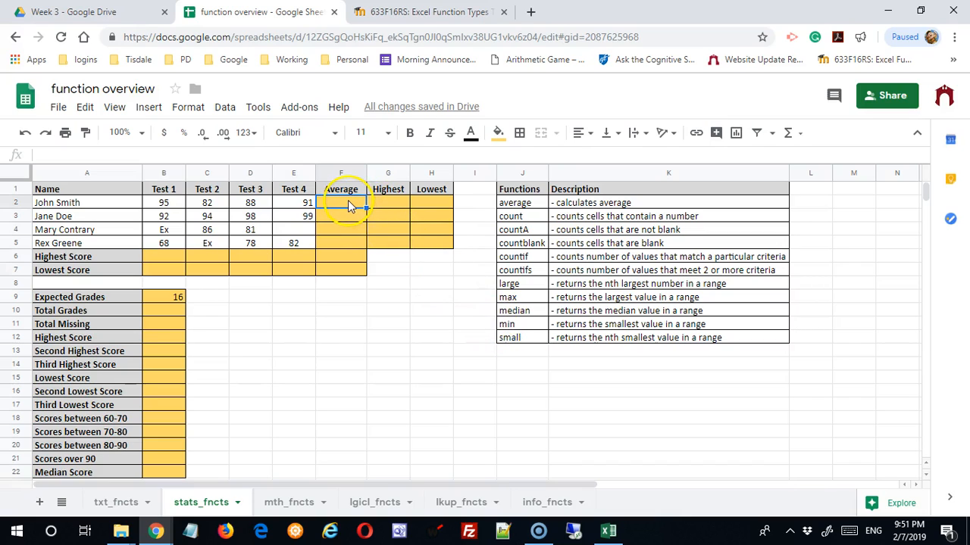
pyautogui.write('=aver')
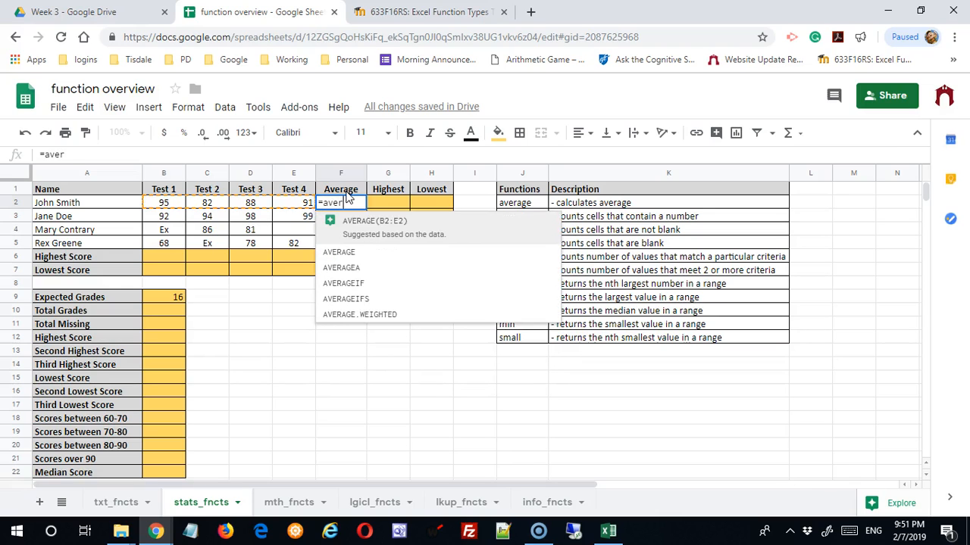
pyautogui.write('age(')
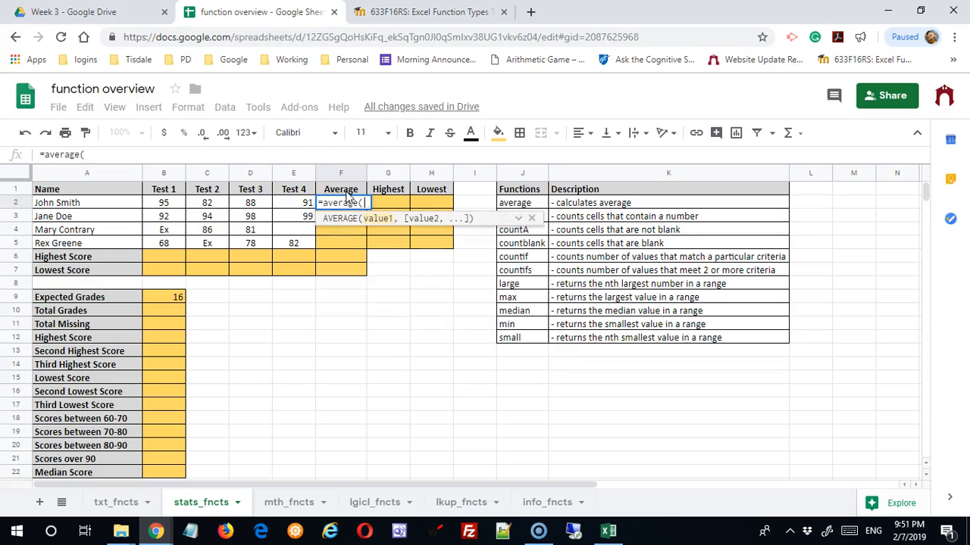
pyautogui.moveTo(188, 202); pyautogui.dragTo(296, 201)
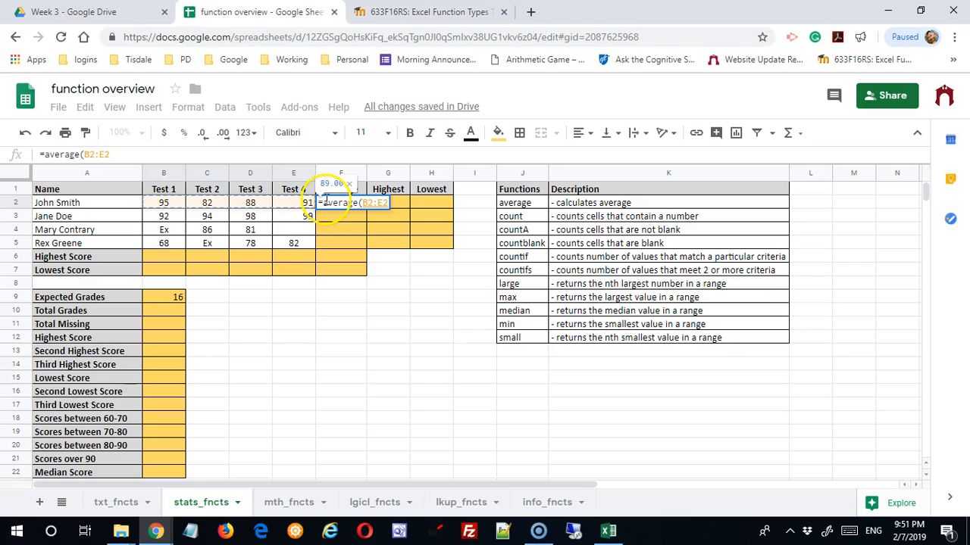
pyautogui.press('Return')
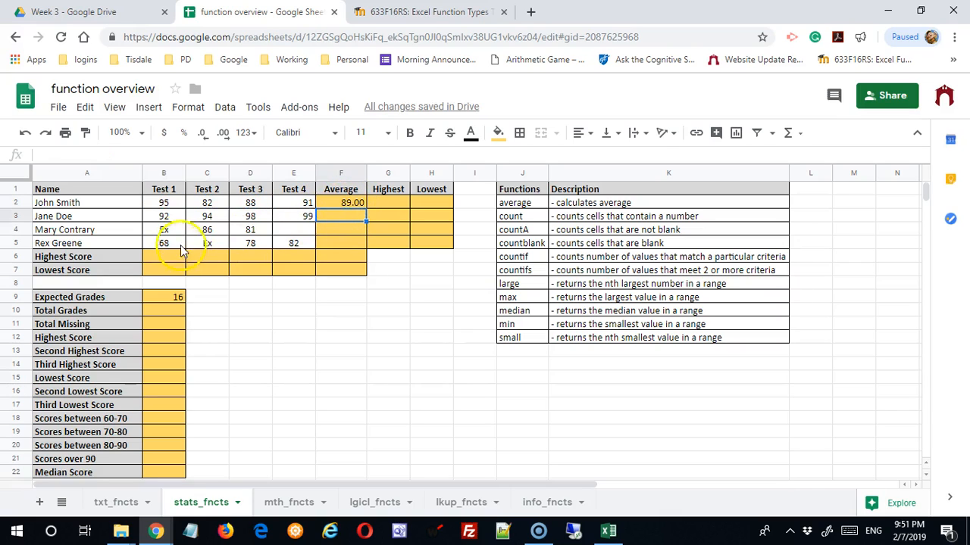
pyautogui.click(360, 207)
pyautogui.moveTo(366, 207); pyautogui.dragTo(375, 248)
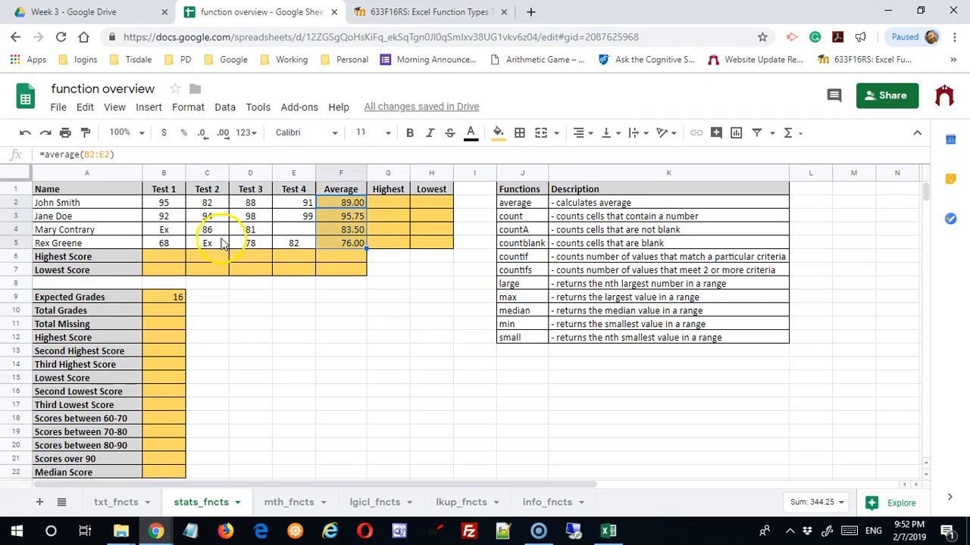
# Step: Enter a MAX formula in G2 for the first student's highest test score: =max(B2:E2)
pyautogui.click(387, 205)
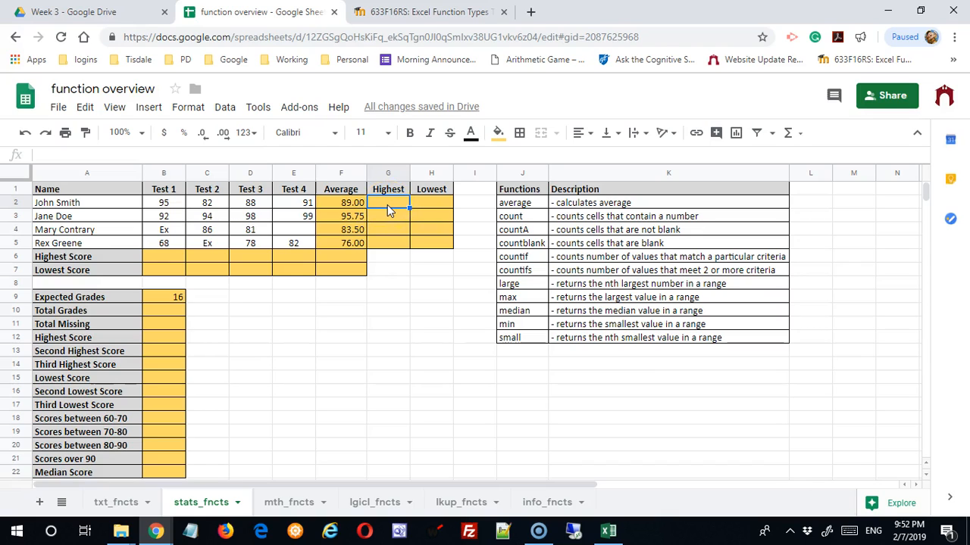
pyautogui.write('=')
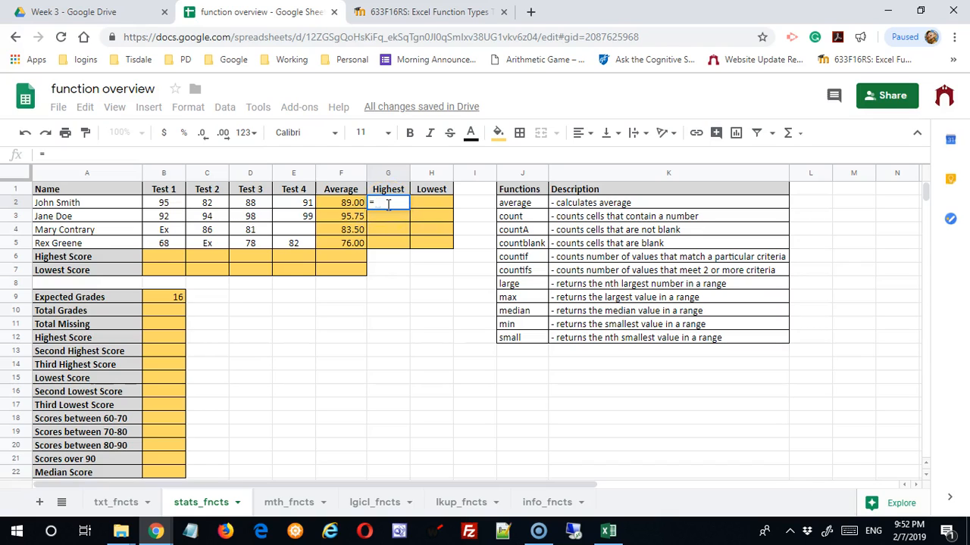
pyautogui.write('max(')
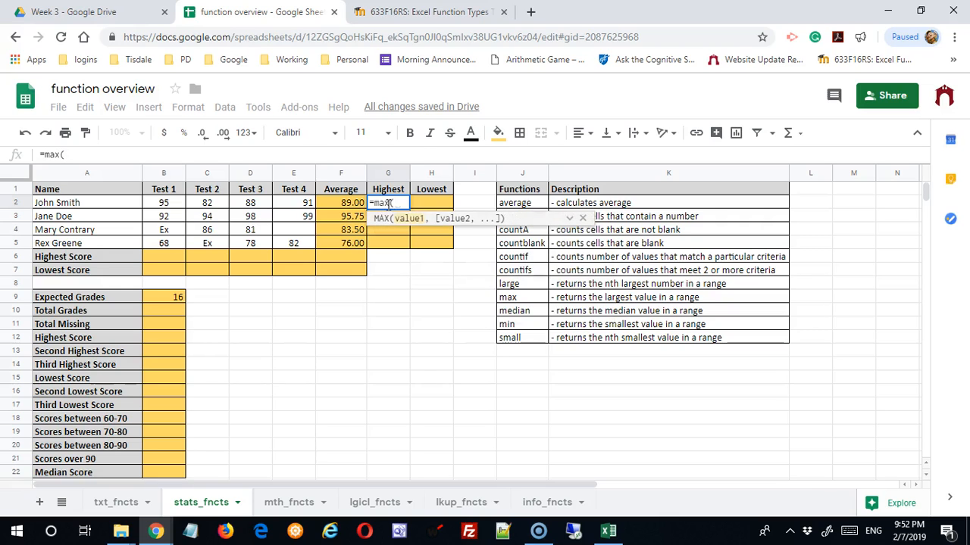
pyautogui.moveTo(171, 203); pyautogui.dragTo(286, 214)
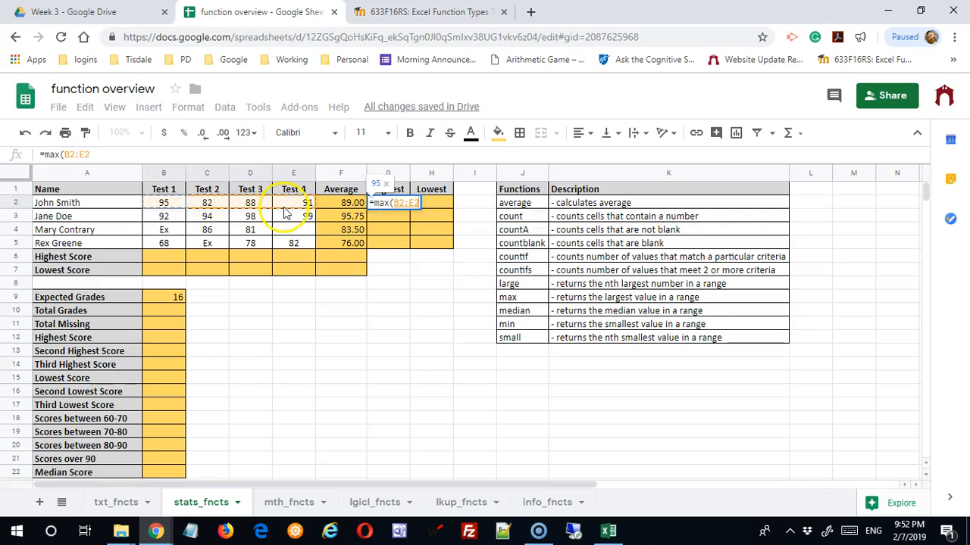
pyautogui.press('Return')
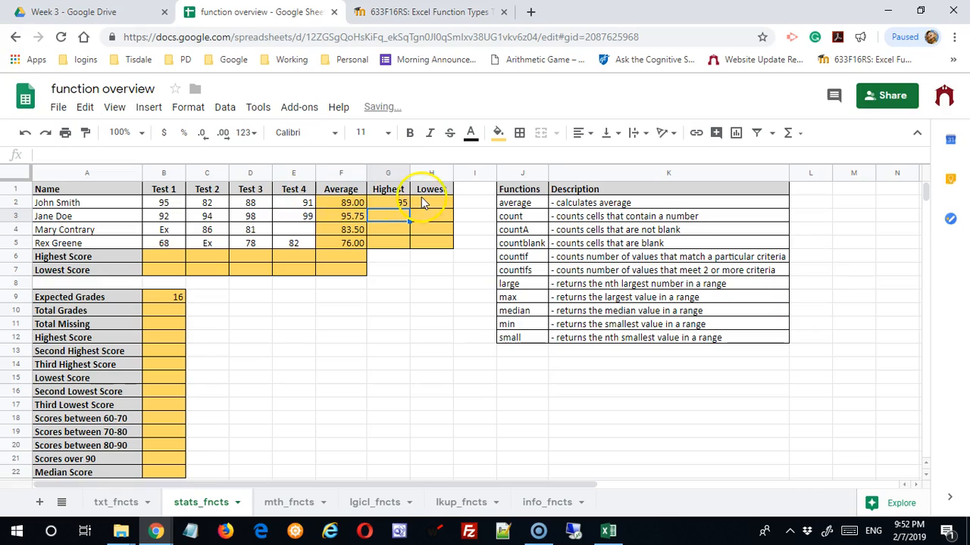
# Step: Enter =min(B2:E2) in H2 for the lowest score and fill G2:H2 down through row 5
pyautogui.click(424, 199)
pyautogui.write('=')
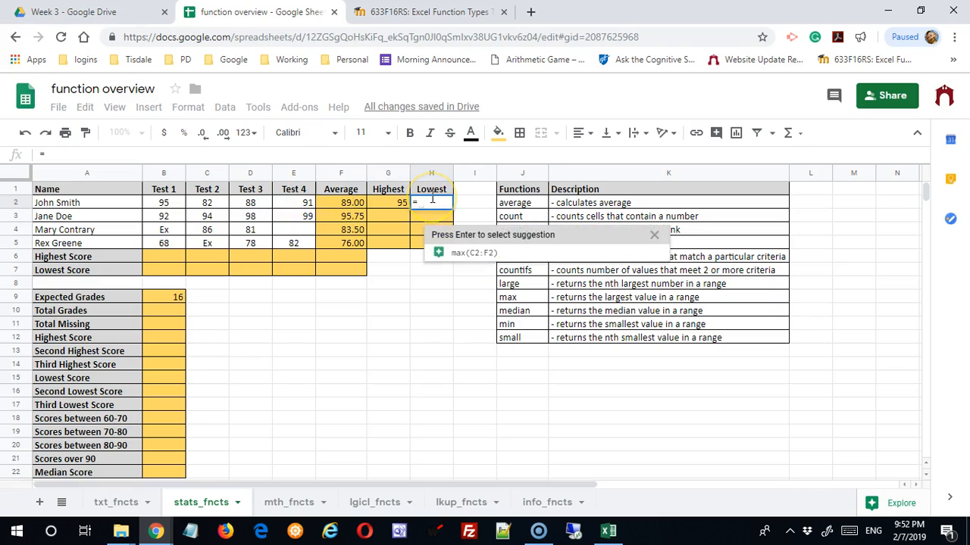
pyautogui.write('min(')
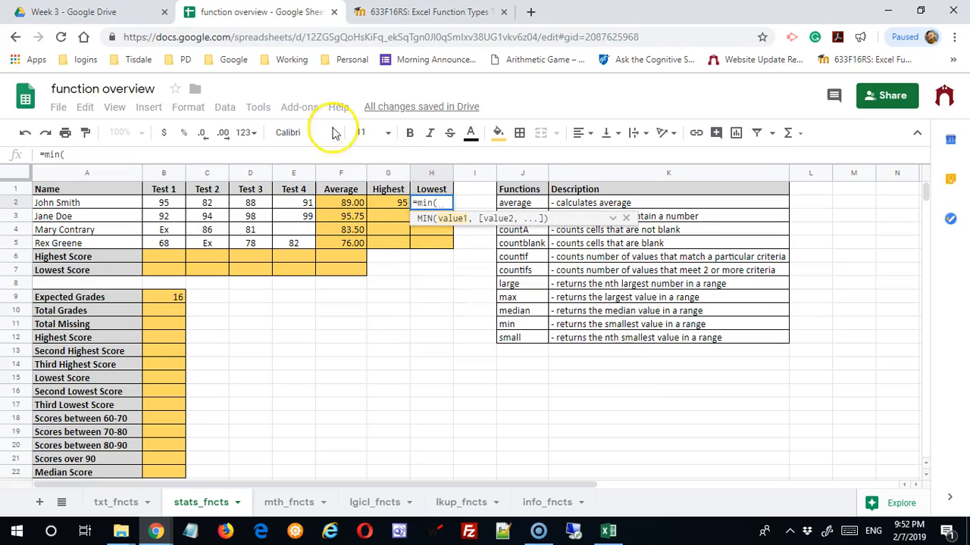
pyautogui.moveTo(167, 206); pyautogui.dragTo(299, 204)
pyautogui.press('Return')
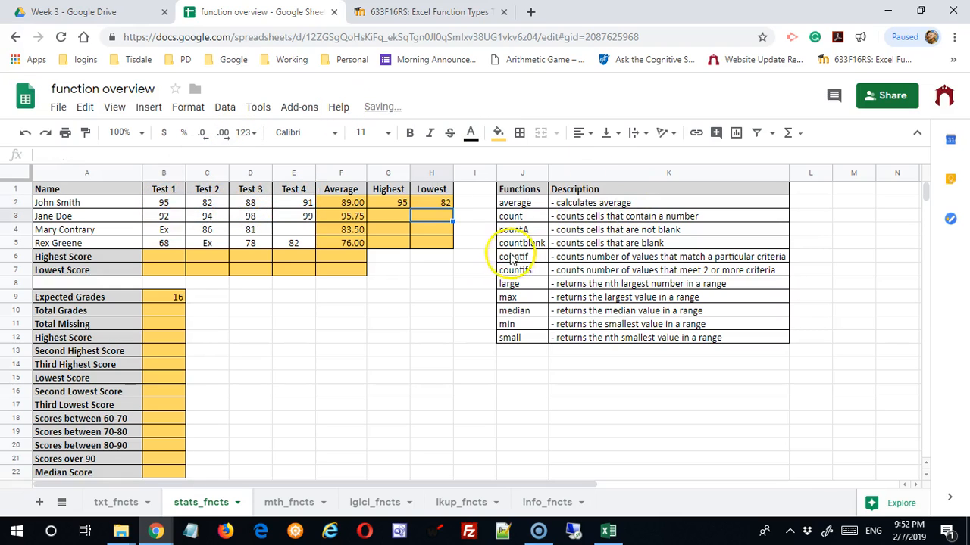
pyautogui.click(403, 206)
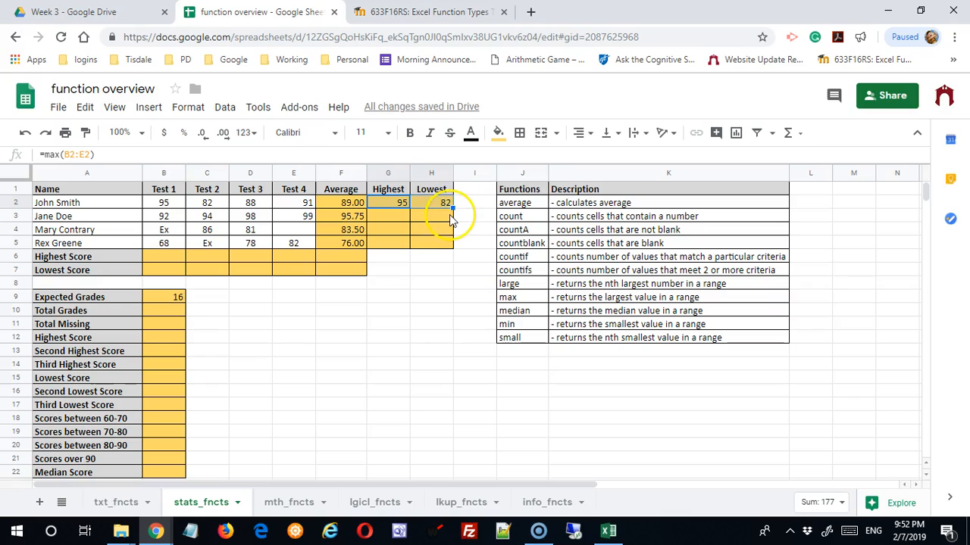
pyautogui.moveTo(452, 211); pyautogui.dragTo(445, 245)
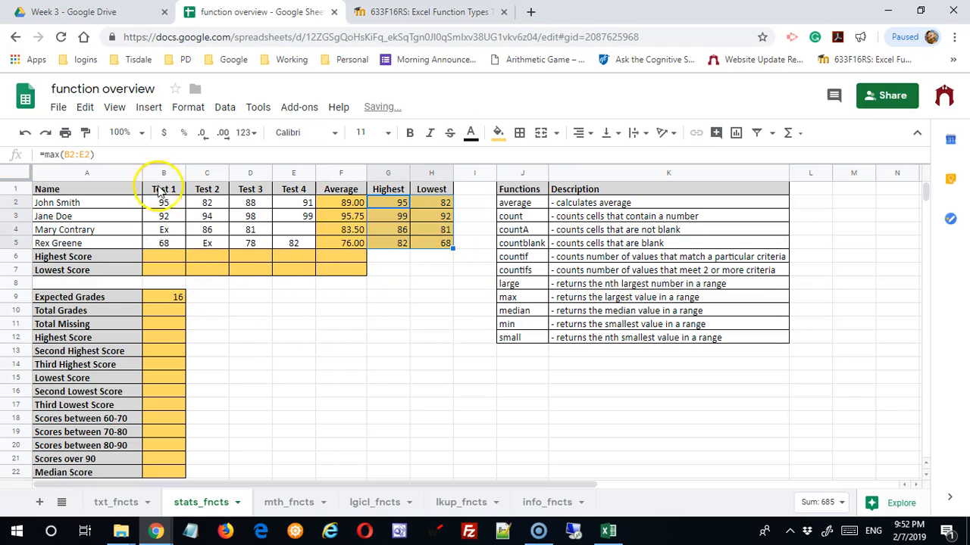
# Step: Enter a MAX formula in B6 for the highest Test 1 score: =max(B2:B5)
pyautogui.click(156, 259)
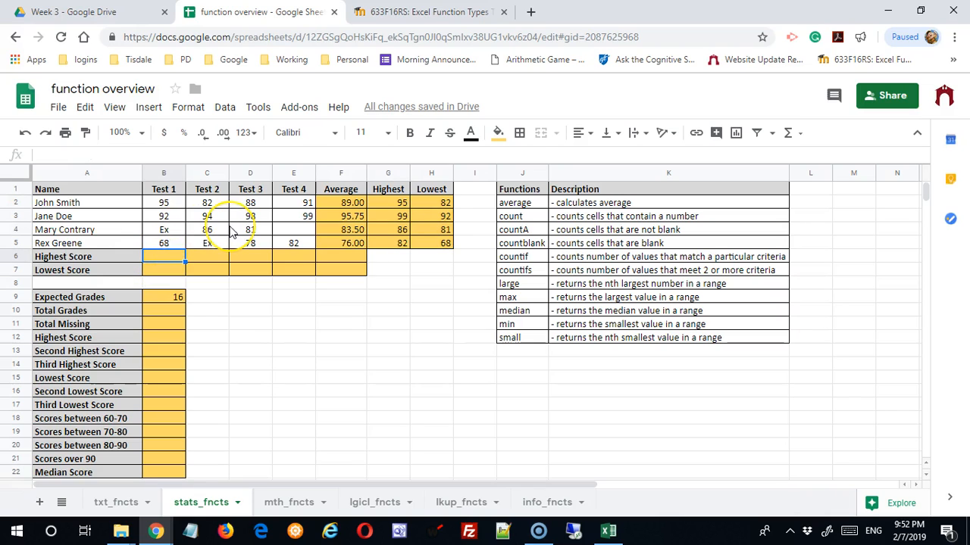
pyautogui.write('=max(')
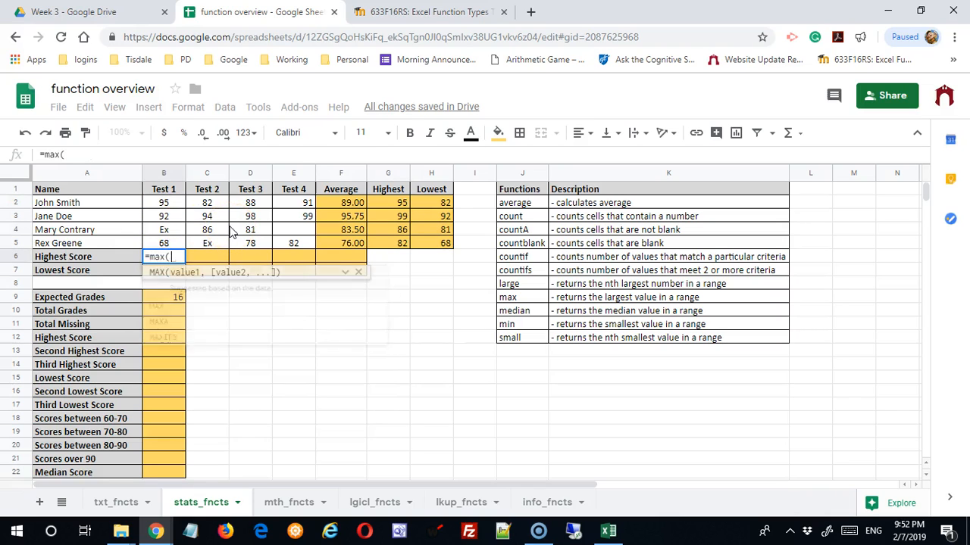
pyautogui.moveTo(164, 205); pyautogui.dragTo(174, 255)
pyautogui.press('Return')
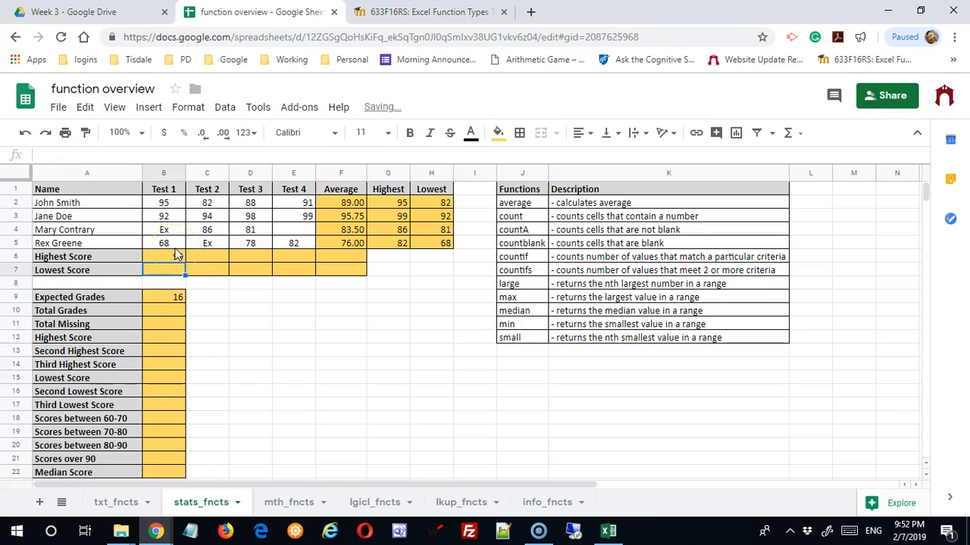
# Step: Enter =min(B2:B5) in B7 for the lowest Test 1 score and fill B6:B7 across through column F
pyautogui.write('=')
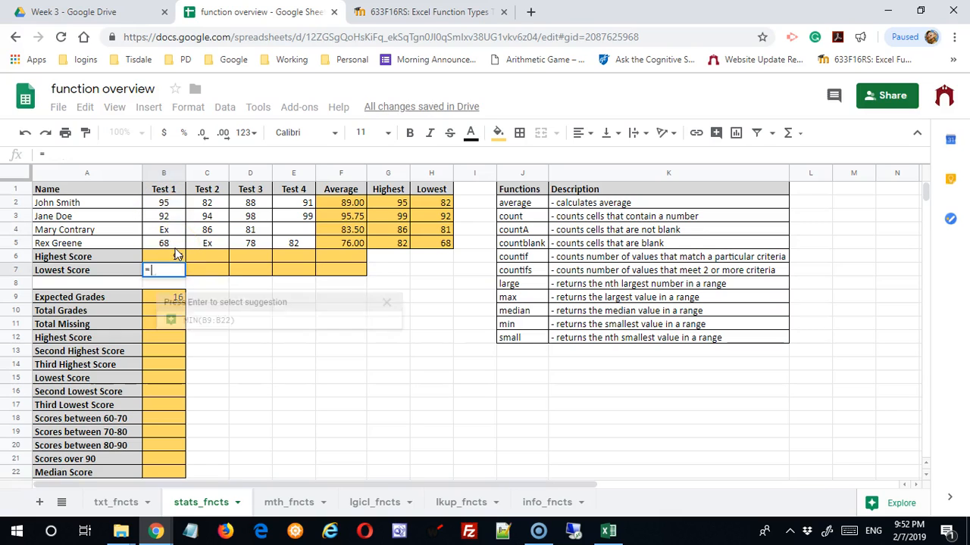
pyautogui.write('min(')
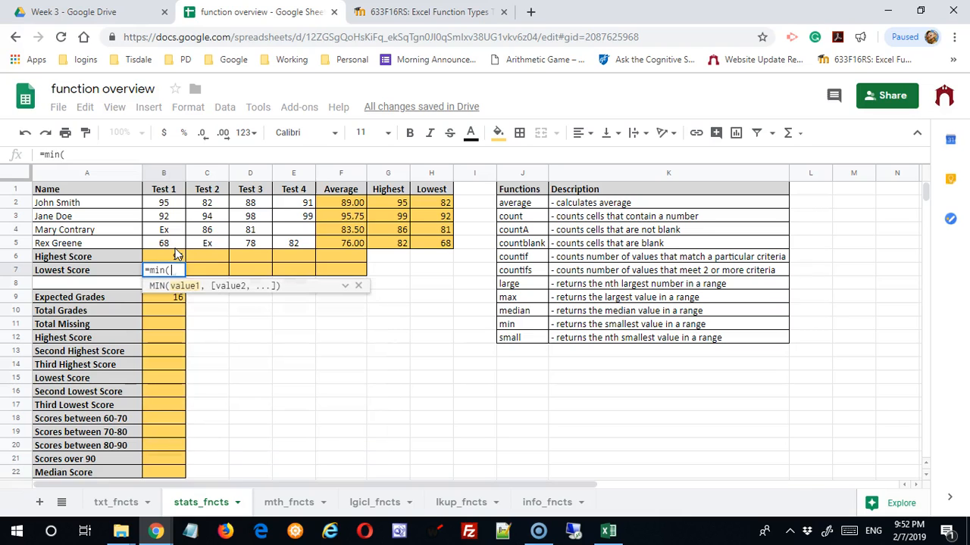
pyautogui.moveTo(163, 203); pyautogui.dragTo(165, 246)
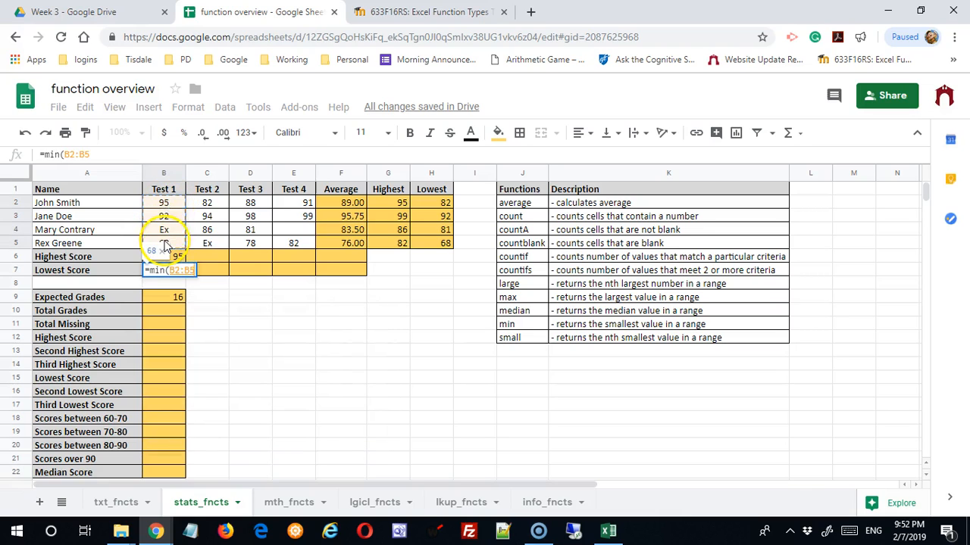
pyautogui.press('Return')
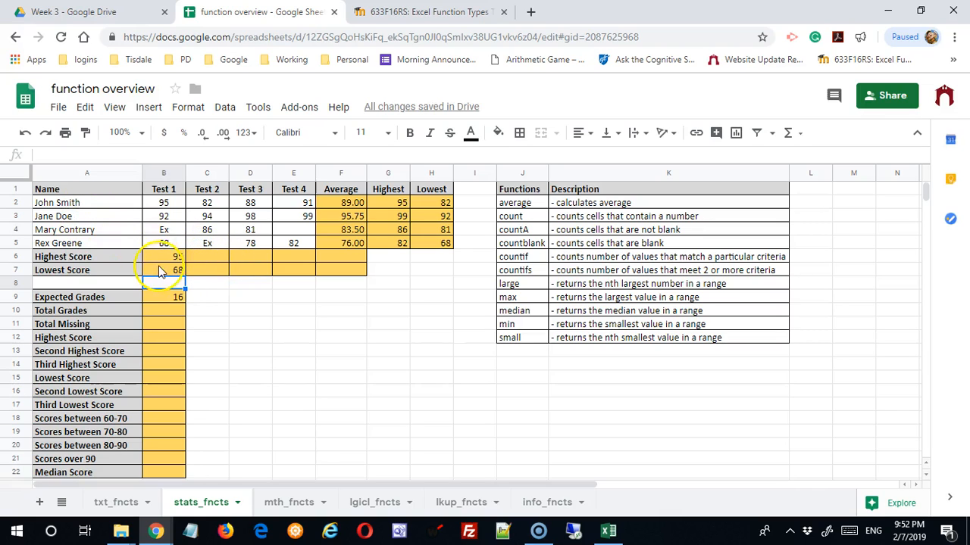
pyautogui.click(162, 258)
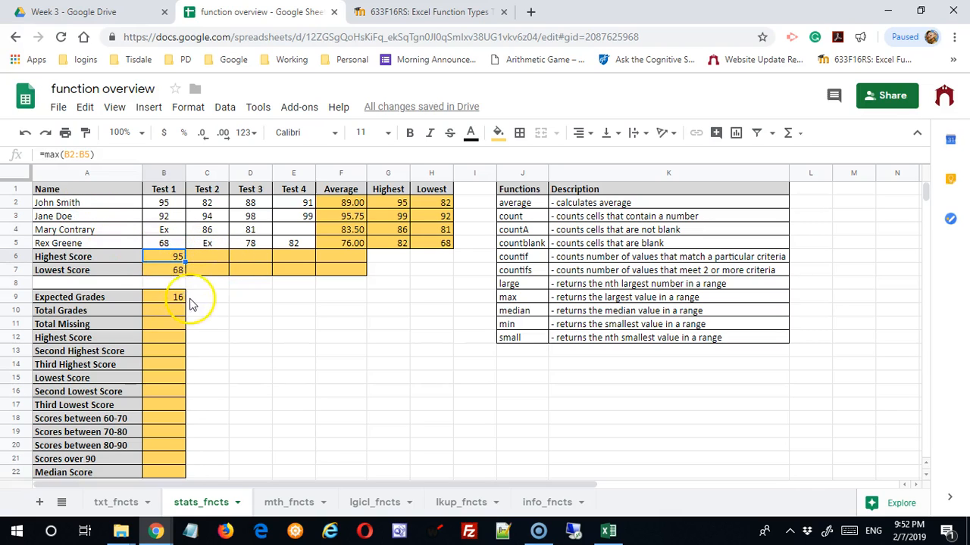
pyautogui.moveTo(174, 256); pyautogui.dragTo(337, 282)
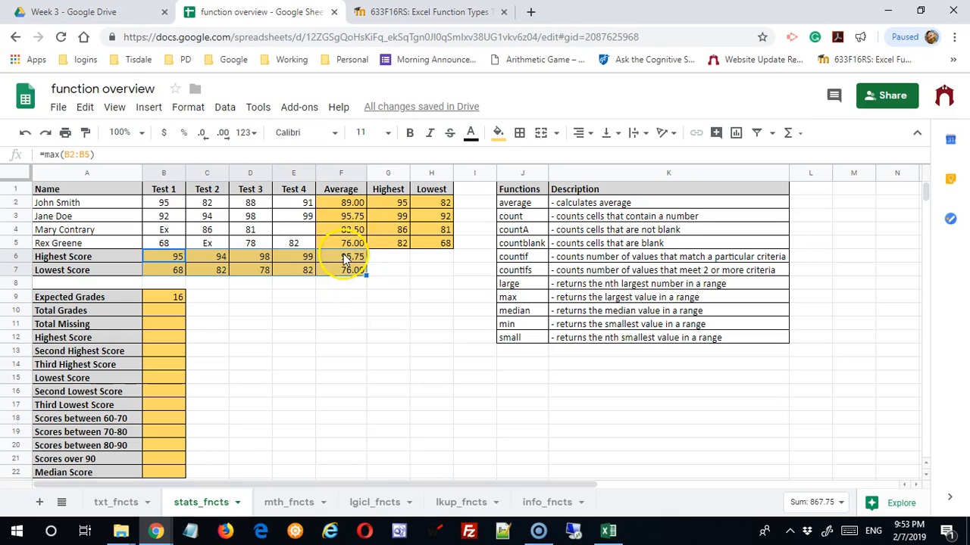
# Step: Check the copied MAX formula in F6 and the Expected Grades entry in B9
pyautogui.click(345, 260)
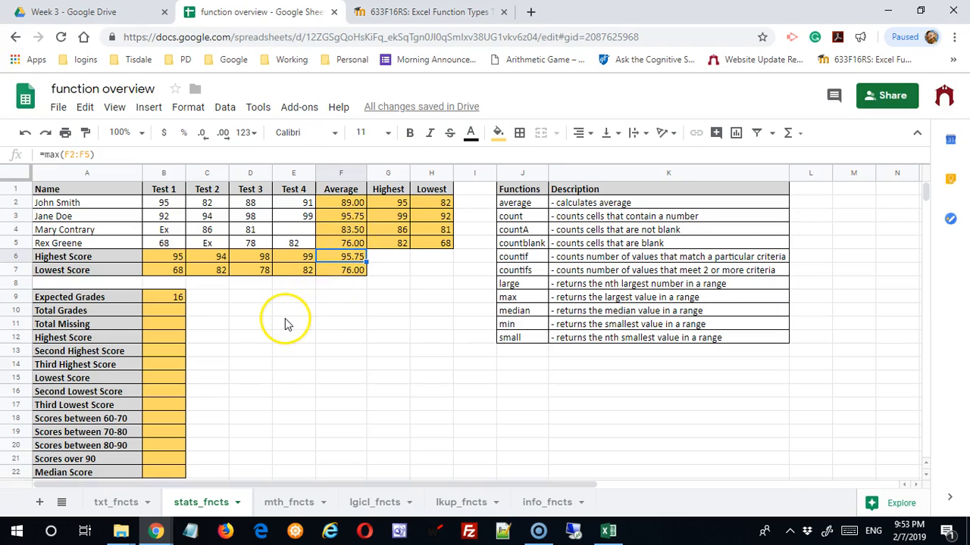
pyautogui.scroll(-1, 286, 324)
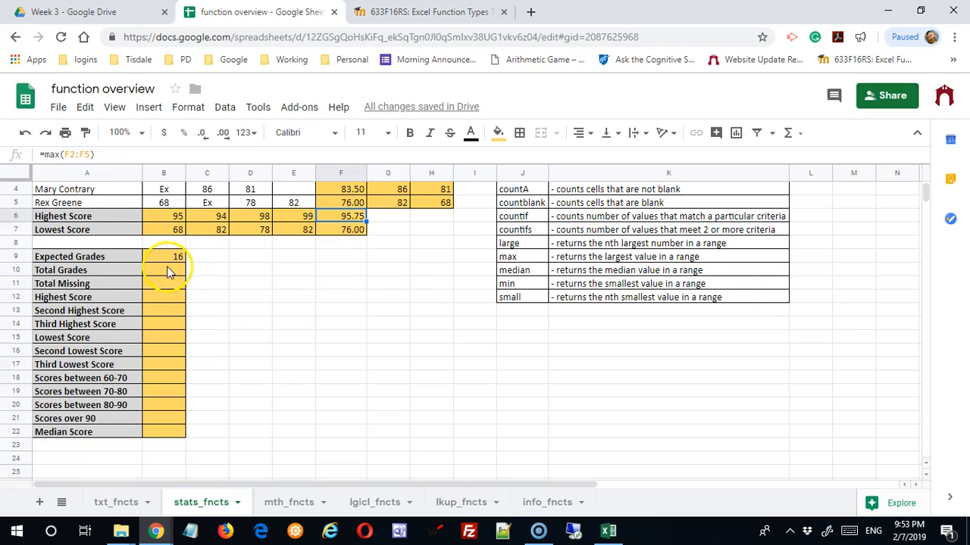
pyautogui.scroll(1, 190, 330)
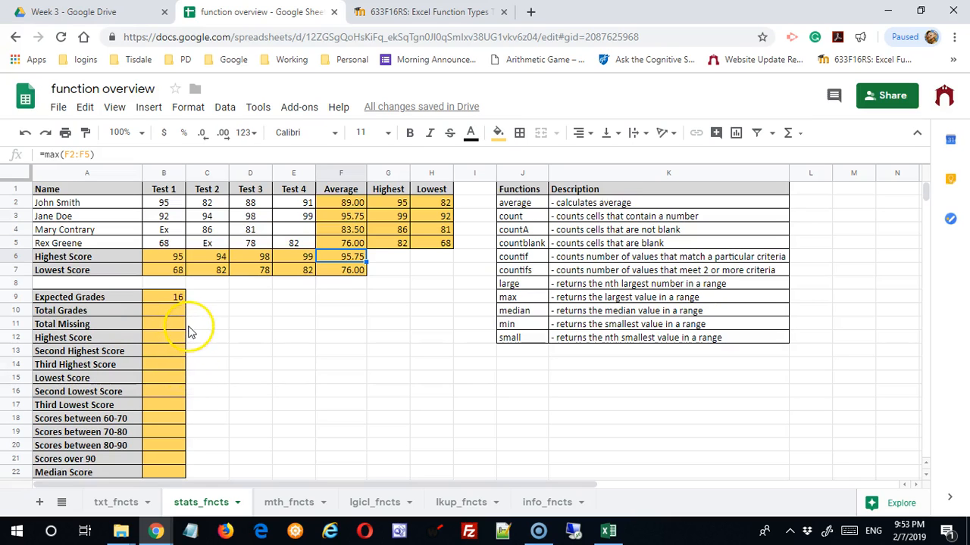
pyautogui.click(173, 298)
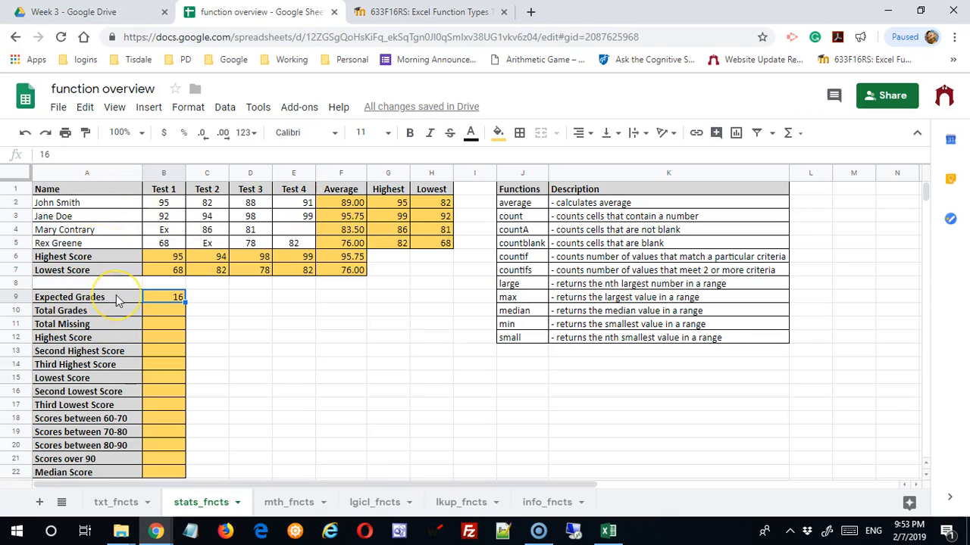
# Step: Enter =count(B2:E5) in B10 to count the total grades across all four tests
pyautogui.click(175, 311)
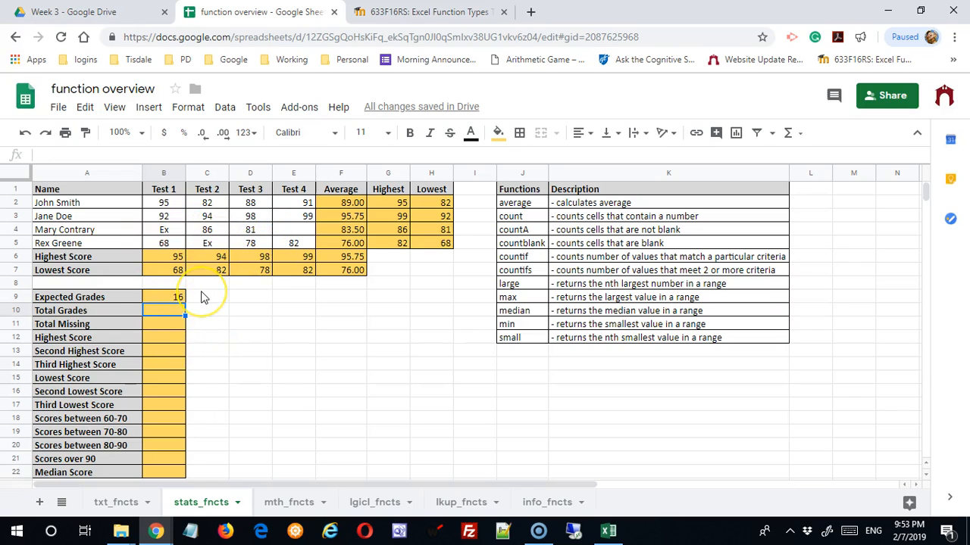
pyautogui.write('=')
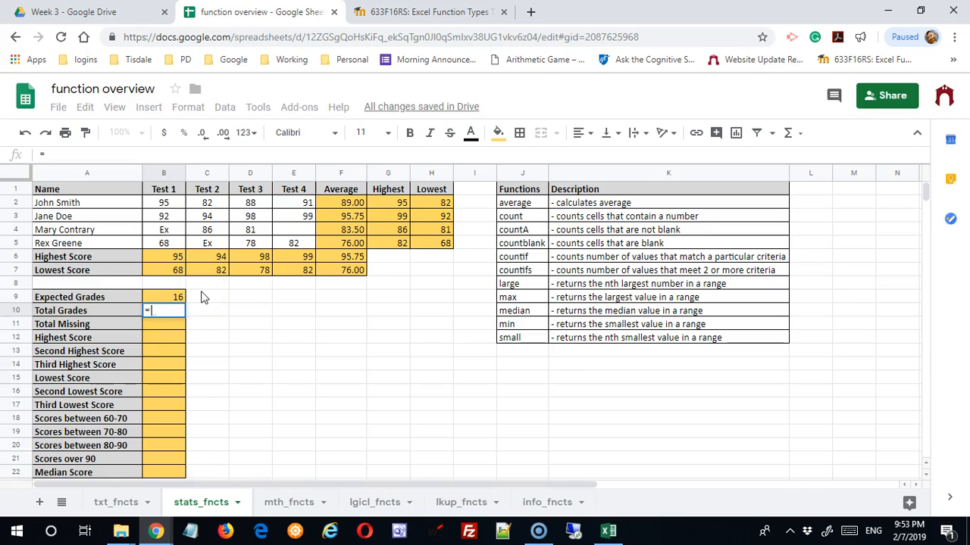
pyautogui.write('count')
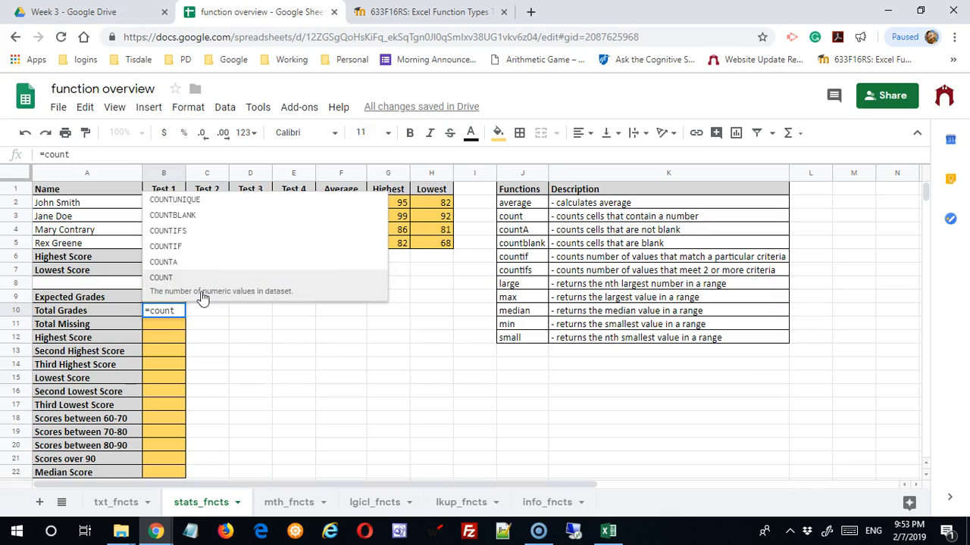
pyautogui.write('(')
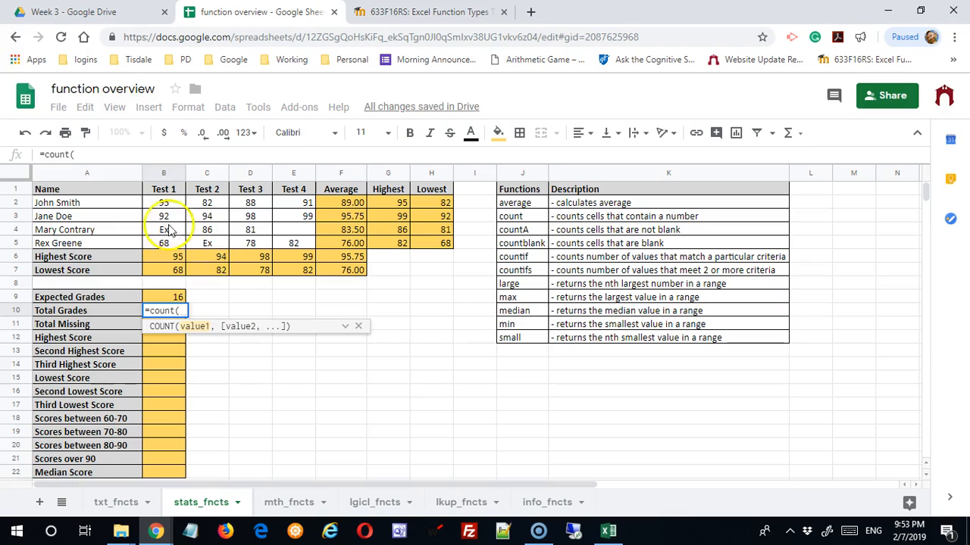
pyautogui.moveTo(162, 202); pyautogui.dragTo(294, 245)
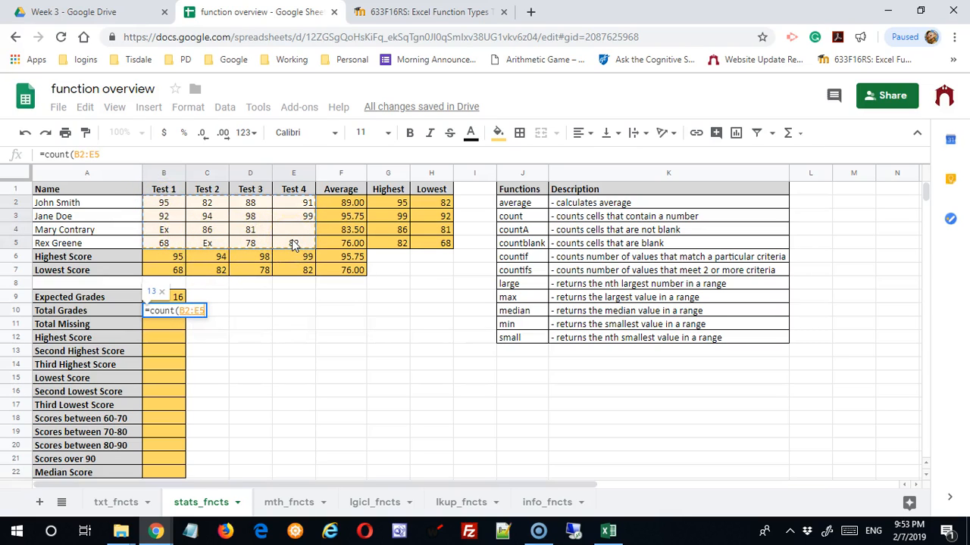
pyautogui.press('Return')
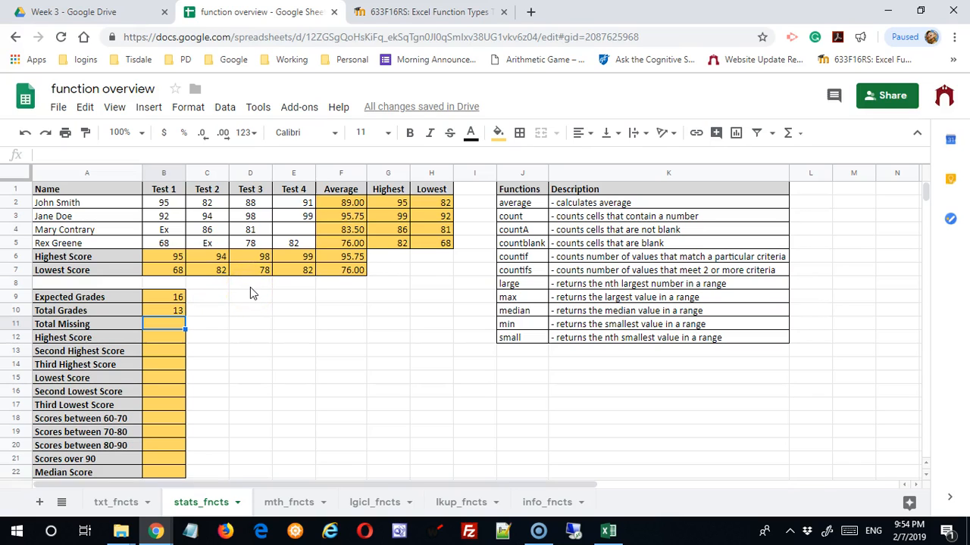
# Step: Enter =countA(B2:E5) in B11 for Total Missing
pyautogui.write('=count')
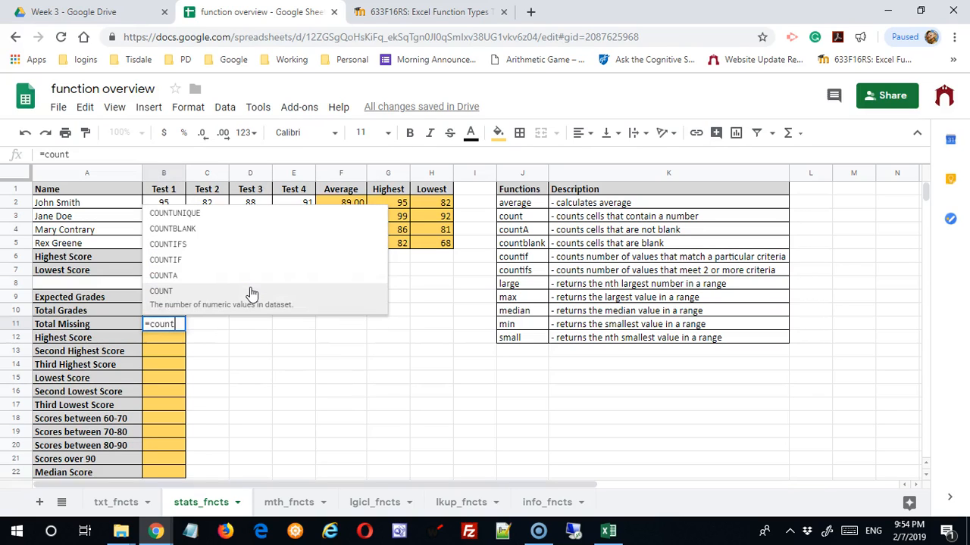
pyautogui.write('A')
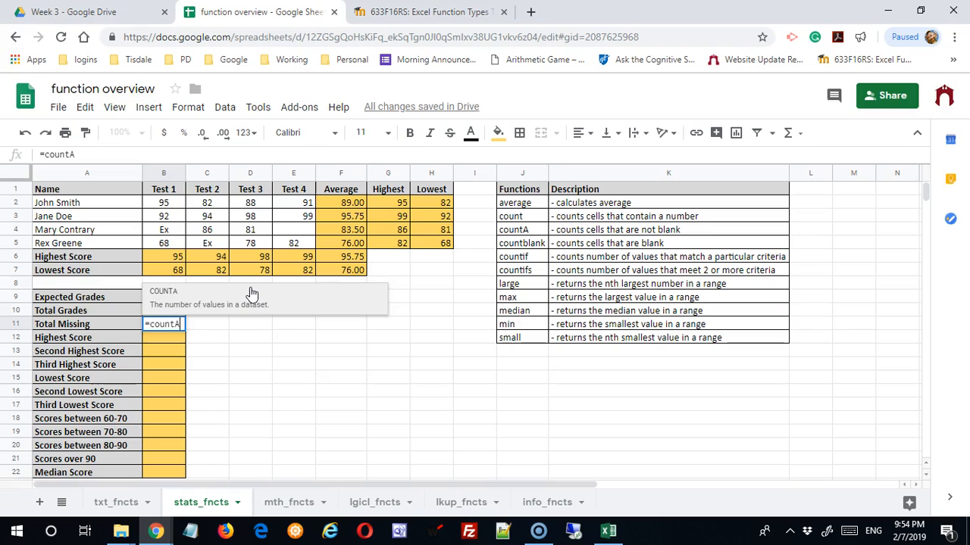
pyautogui.write('(')
pyautogui.moveTo(172, 208); pyautogui.dragTo(300, 245)
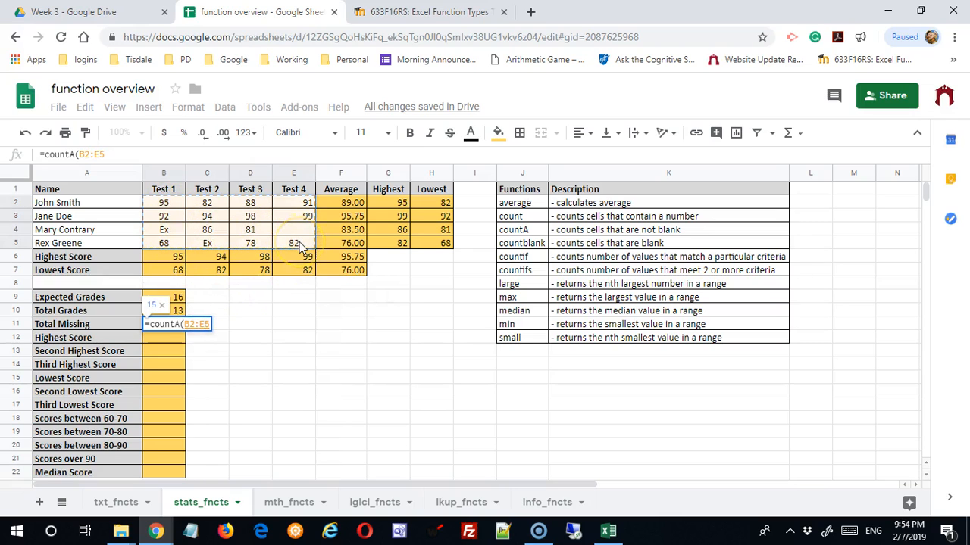
pyautogui.press('Return')
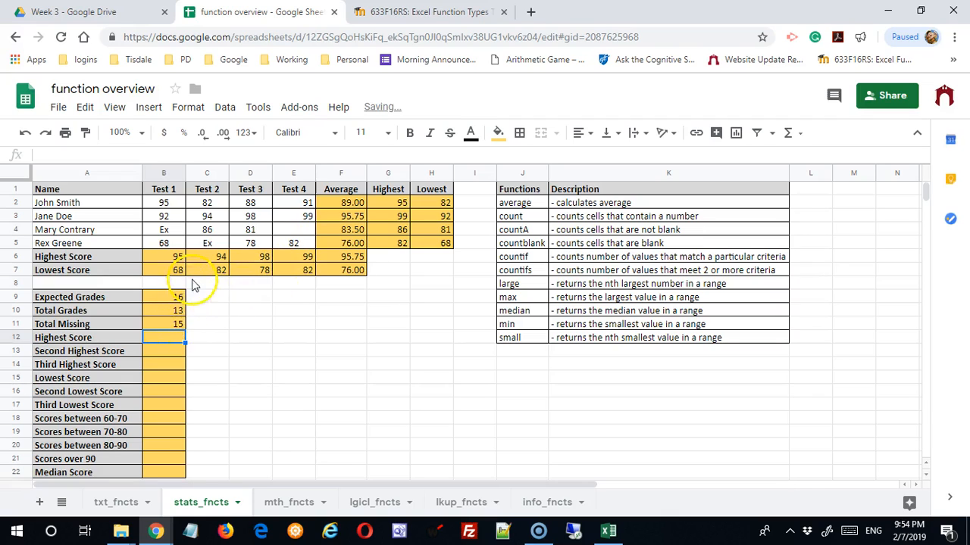
# Step: Change the function in B11 to COUNTBLANK so the formula reads =COUNTBLANK(B2:E5)
pyautogui.click(167, 327)
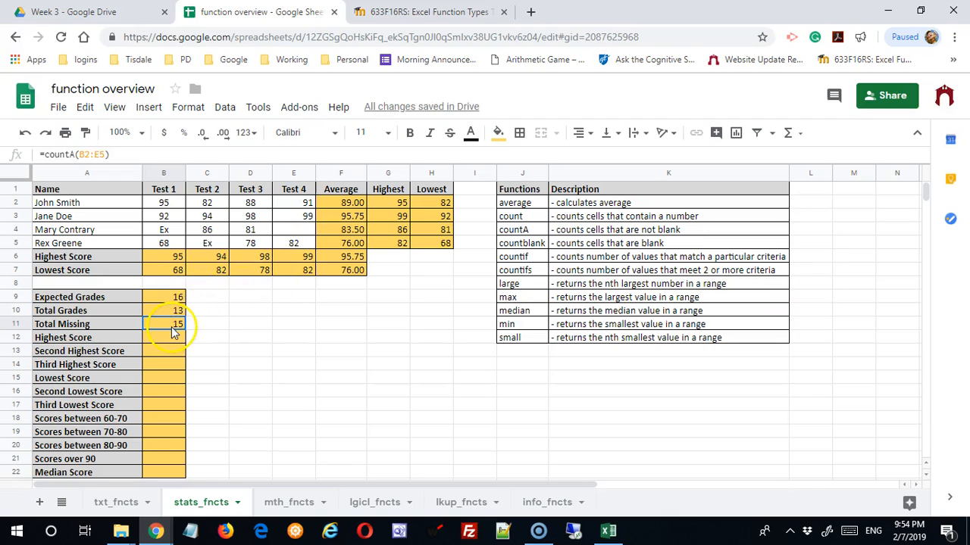
pyautogui.click(78, 155)
pyautogui.press('BackSpace')
pyautogui.write('blank')
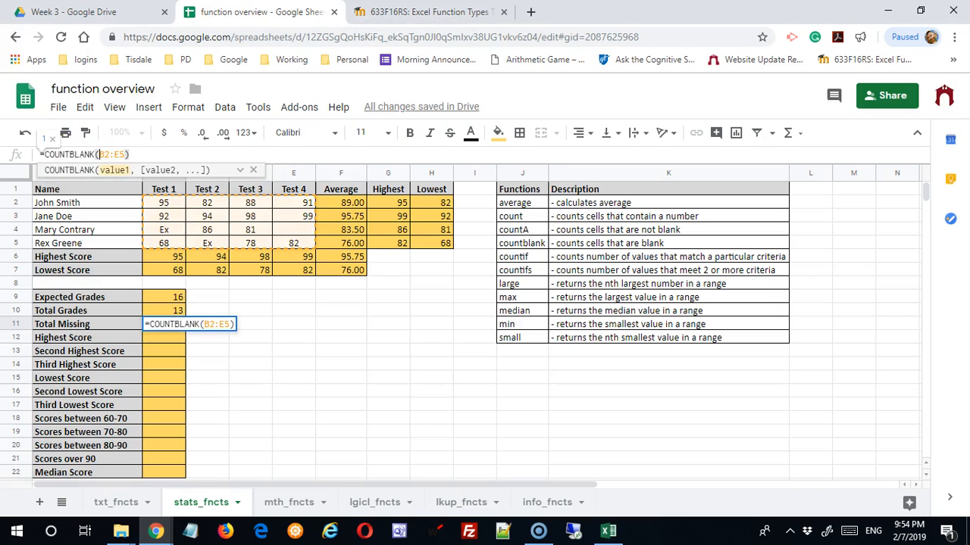
pyautogui.click(205, 152)
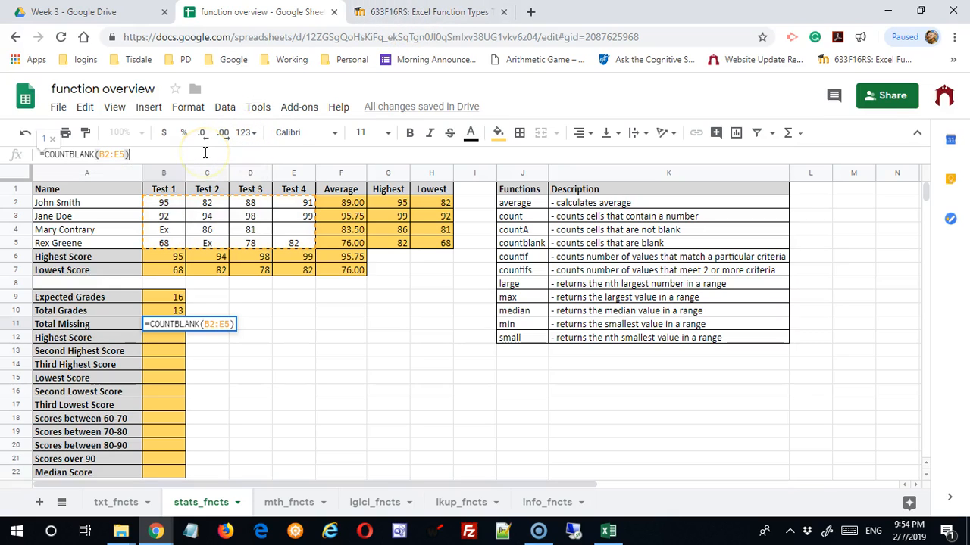
pyautogui.press('Return')
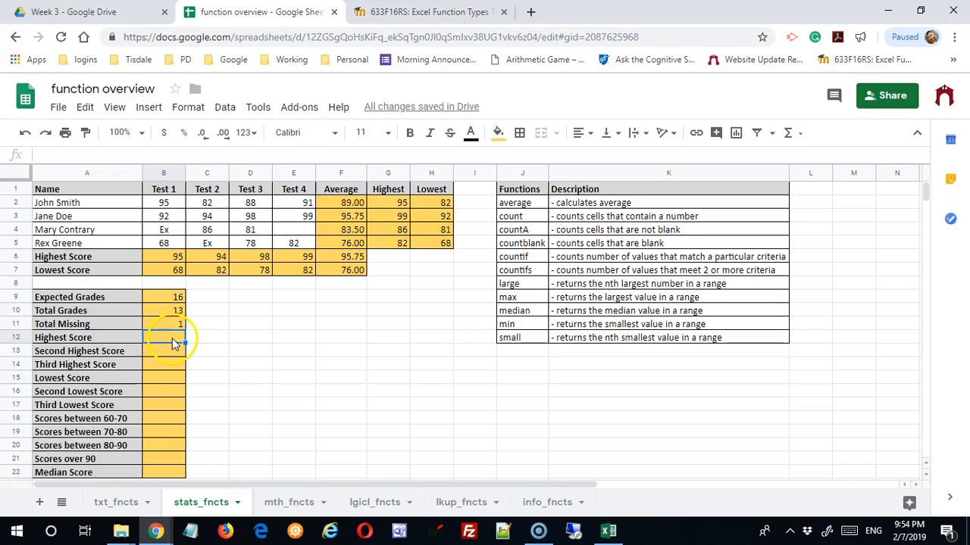
# Step: Enter =large(B2:E5,1) in B12 to return the highest score of all tests
pyautogui.write('=')
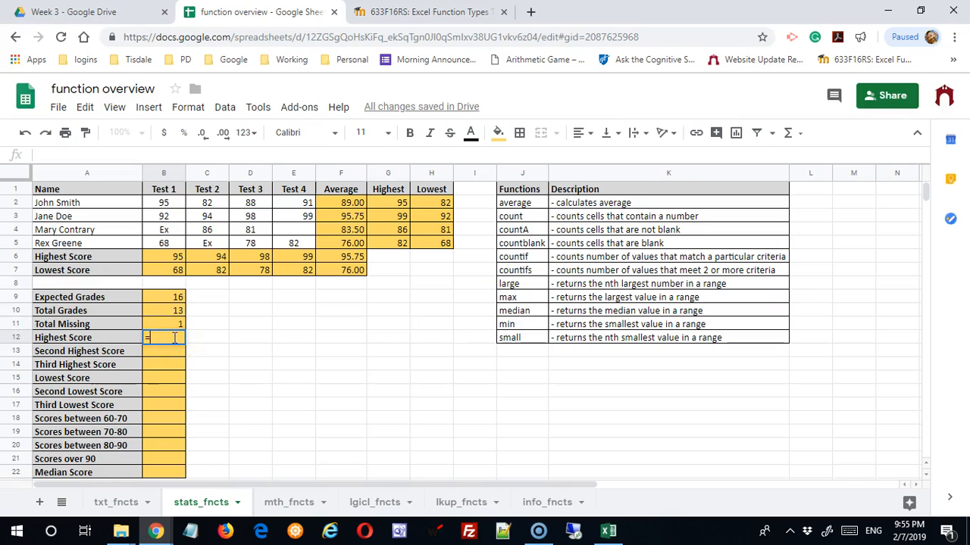
pyautogui.write('lar')
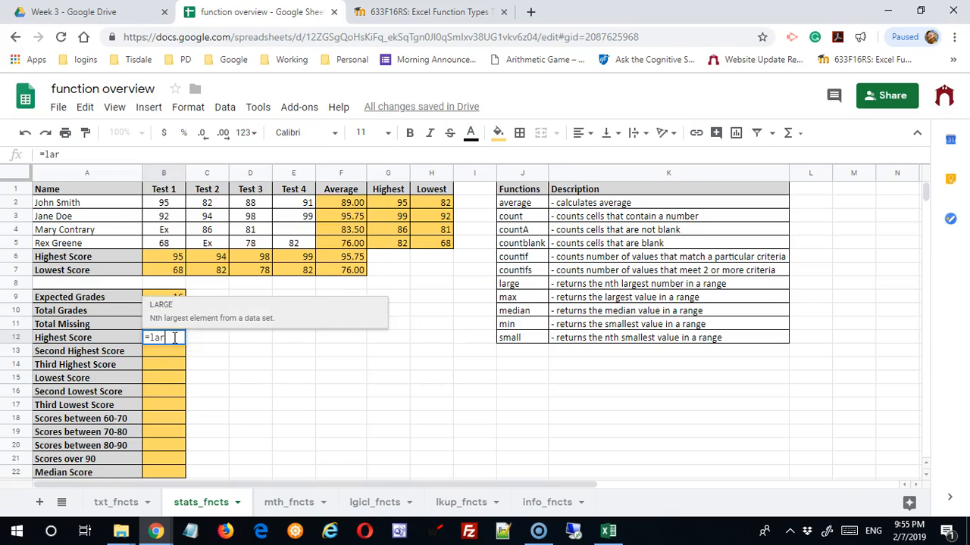
pyautogui.write('ge(')
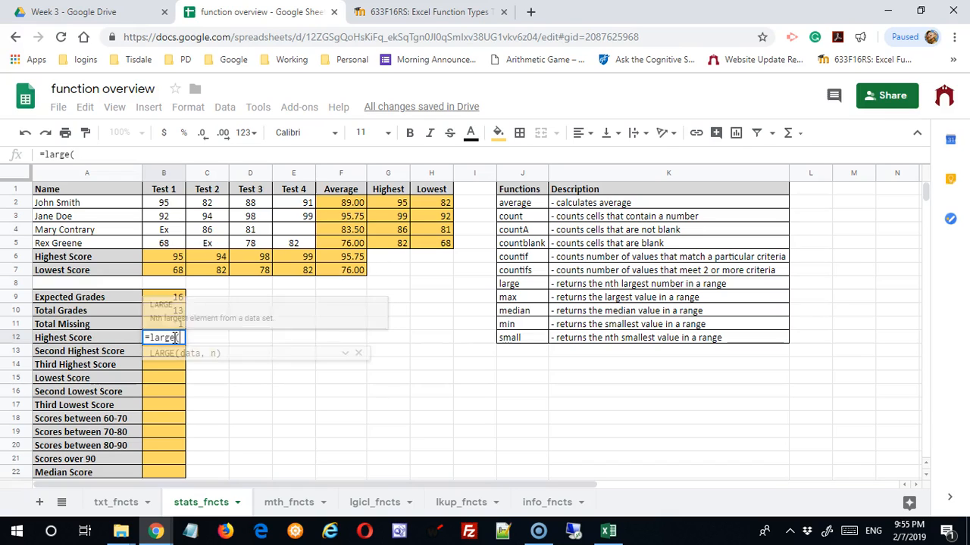
pyautogui.click(176, 207)
pyautogui.moveTo(176, 208); pyautogui.dragTo(294, 246)
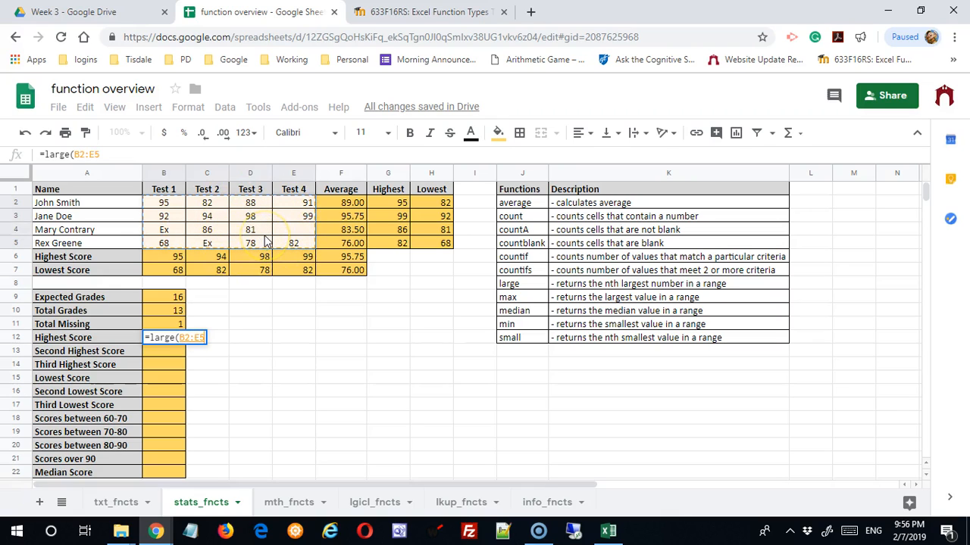
pyautogui.write(',')
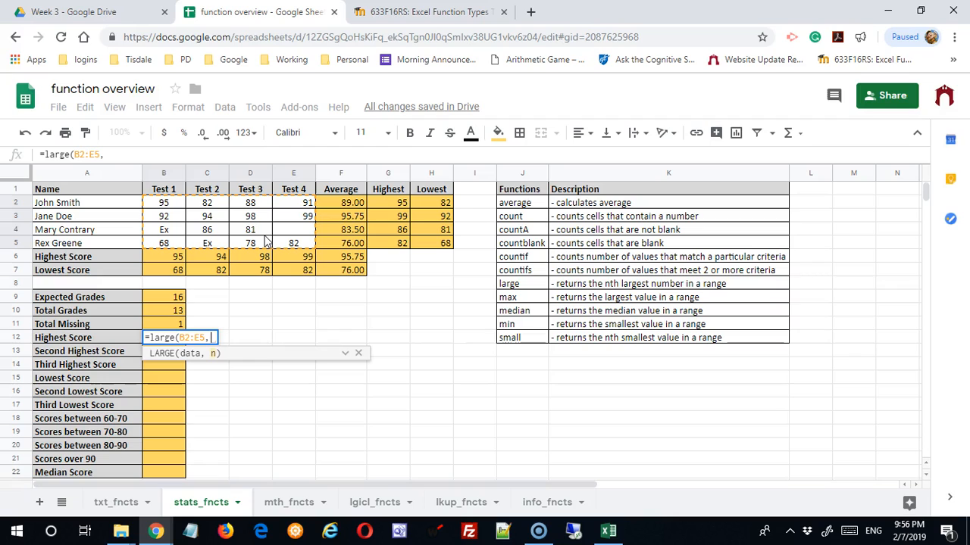
pyautogui.write('1')
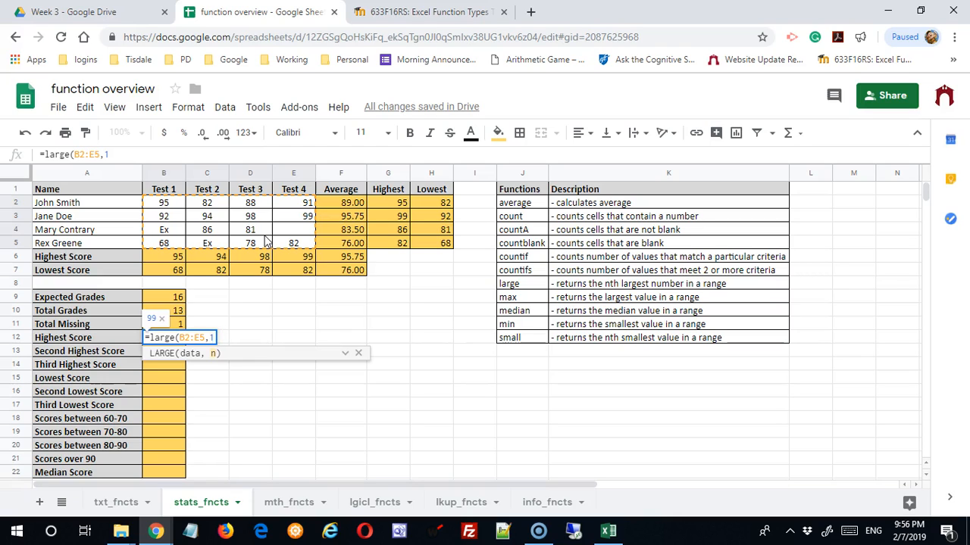
pyautogui.press('Return')
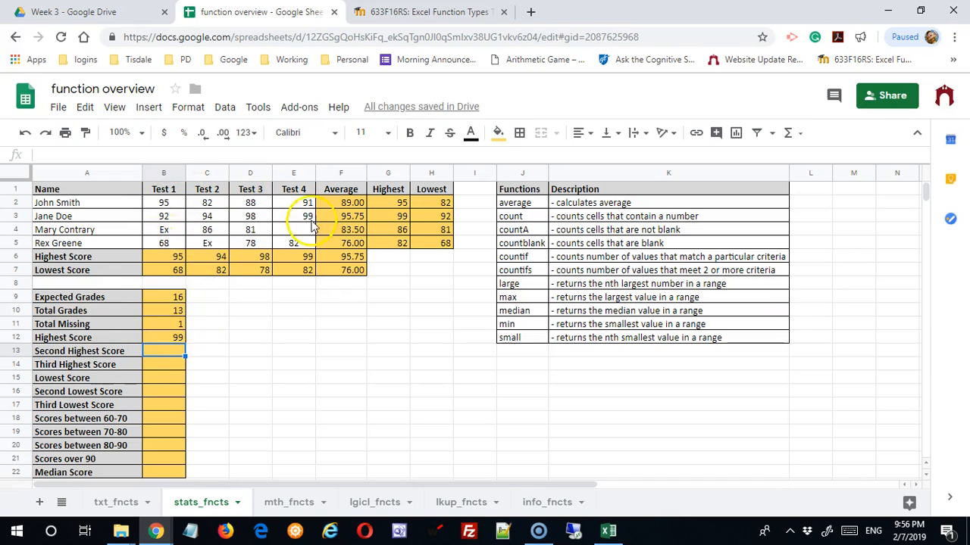
# Step: Make the range in B12's LARGE formula absolute ($B$2:$E$5) and fill the formula down through B14
pyautogui.click(177, 340)
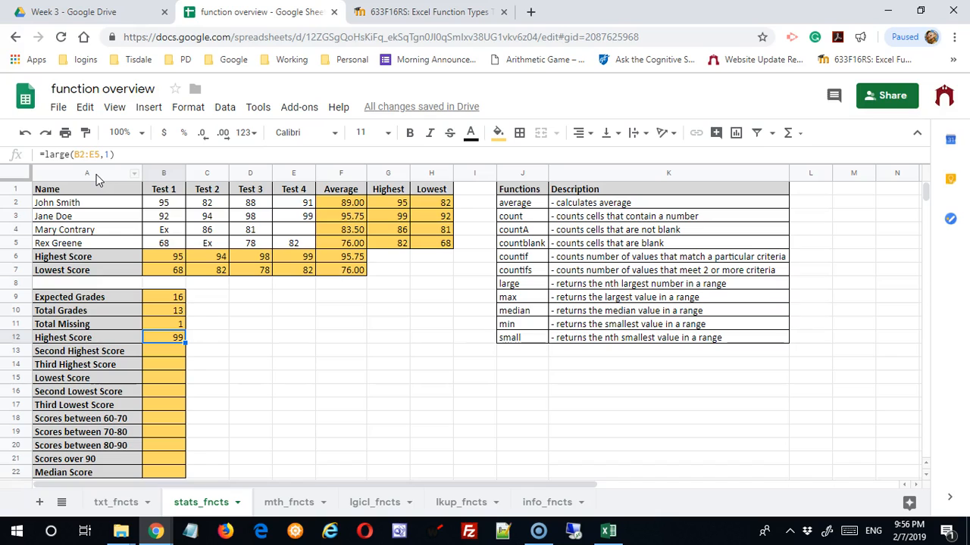
pyautogui.click(83, 159)
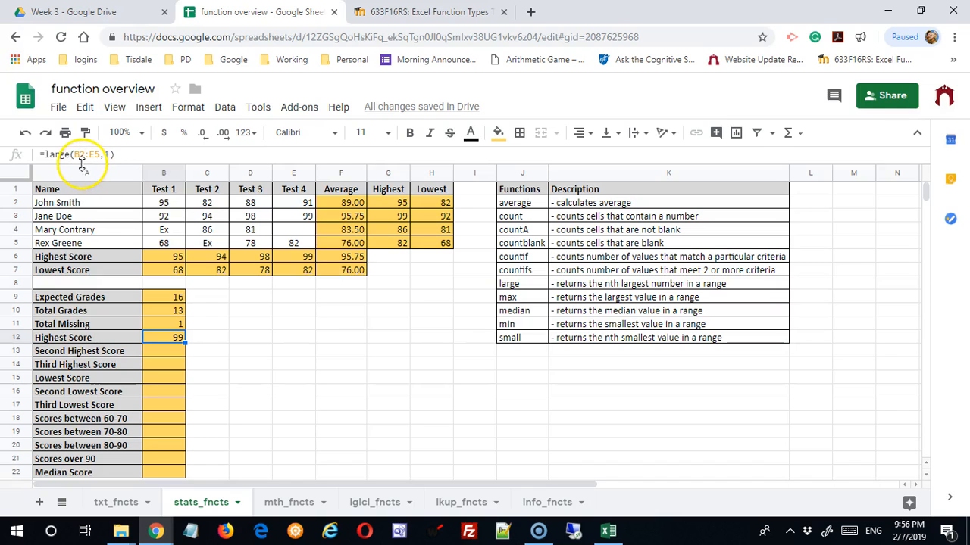
pyautogui.click(80, 155)
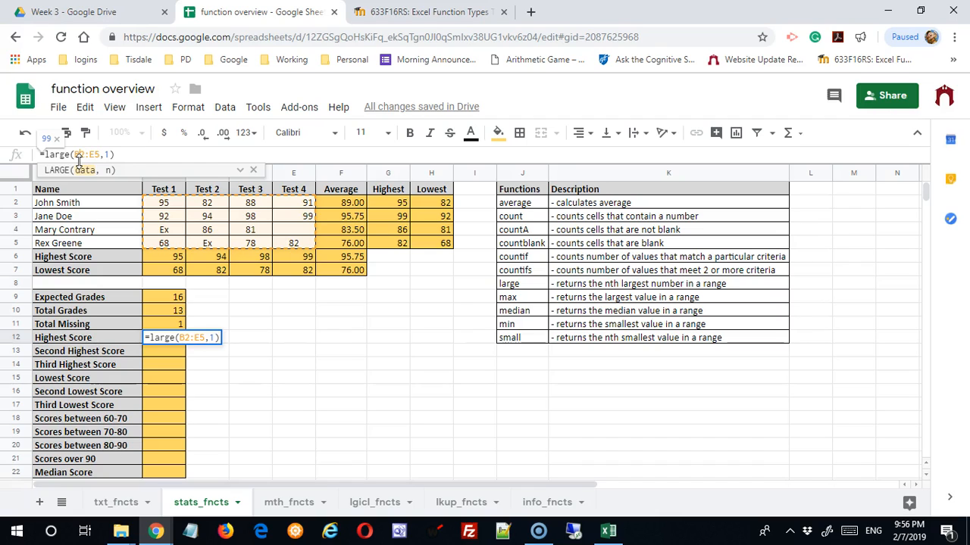
pyautogui.press('F4')
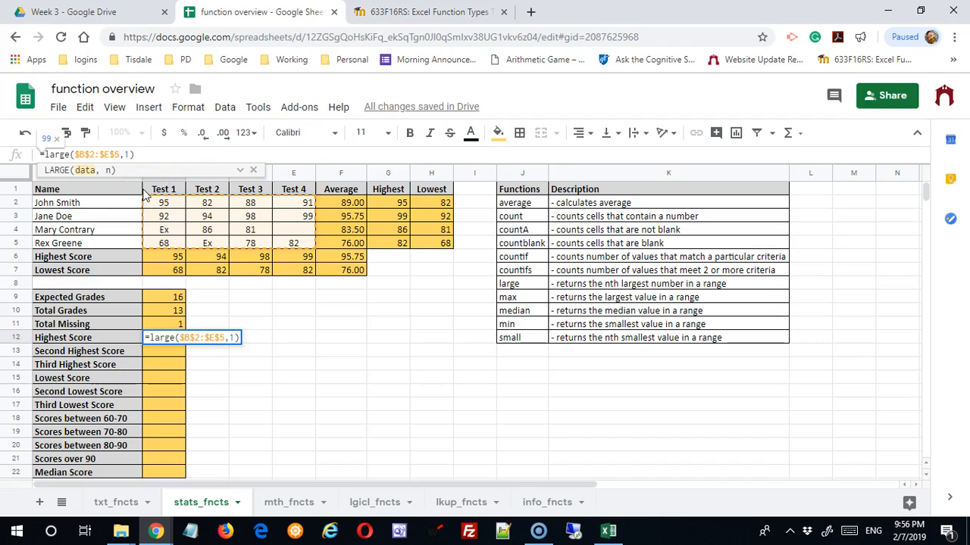
pyautogui.press('Return')
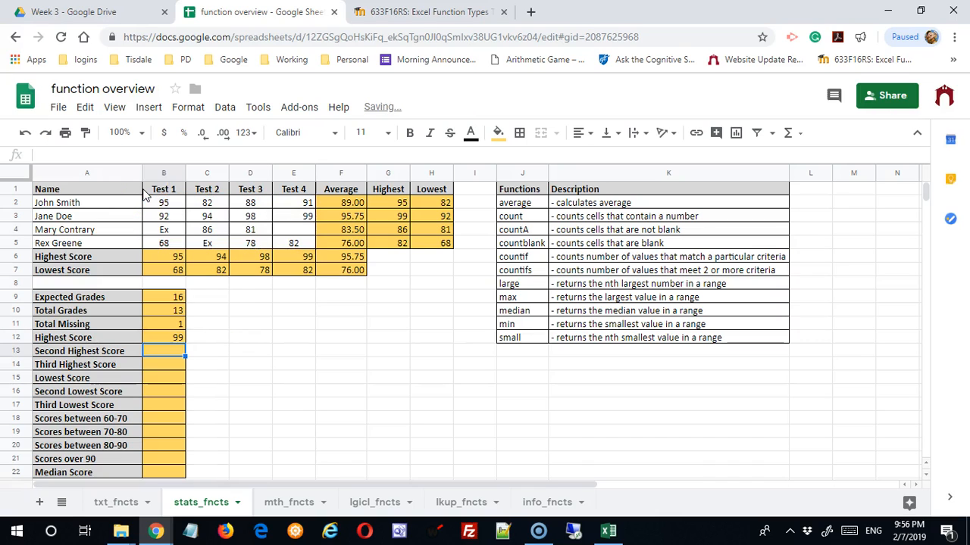
pyautogui.click(182, 340)
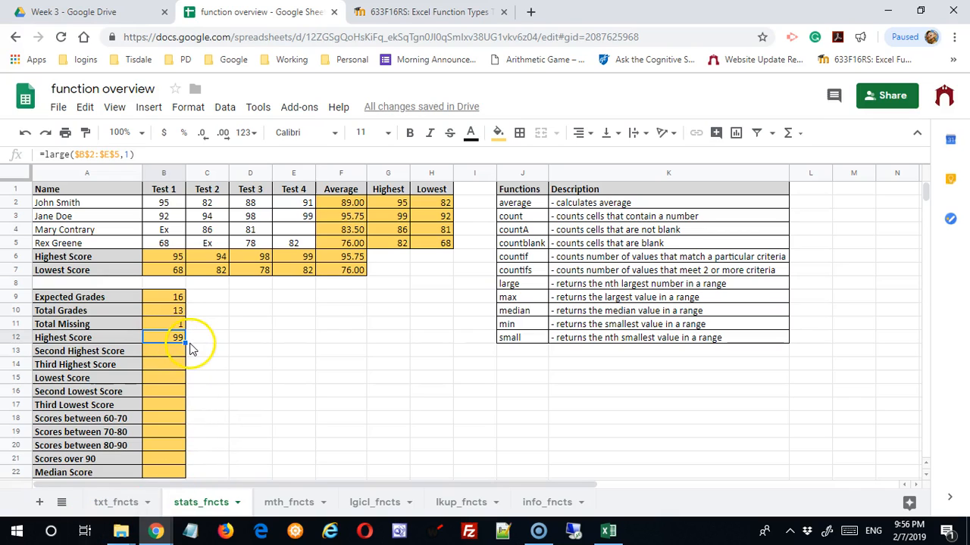
pyautogui.moveTo(185, 342); pyautogui.dragTo(182, 363)
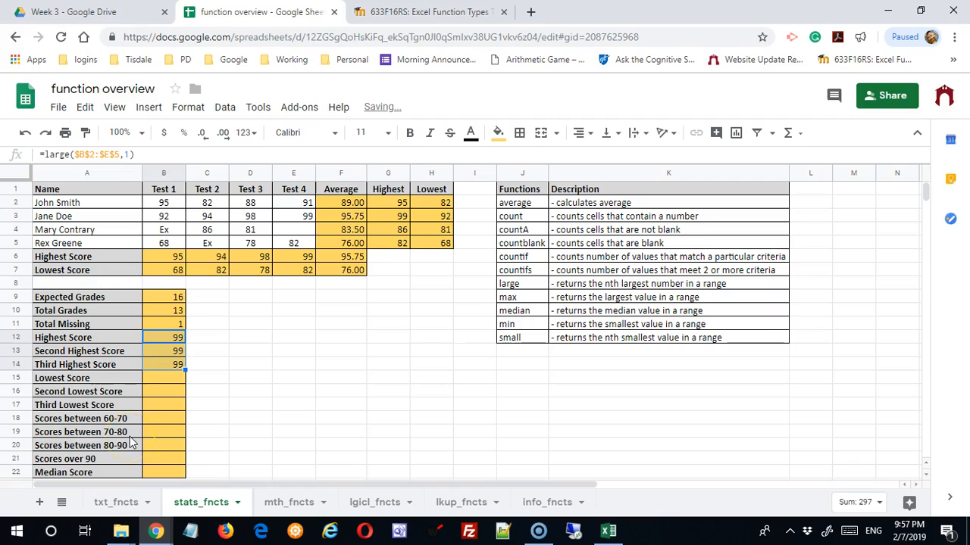
# Step: Change the rank argument in B13 to 2 for the second highest score: =large($B$2:$E$5,2)
pyautogui.click(169, 363)
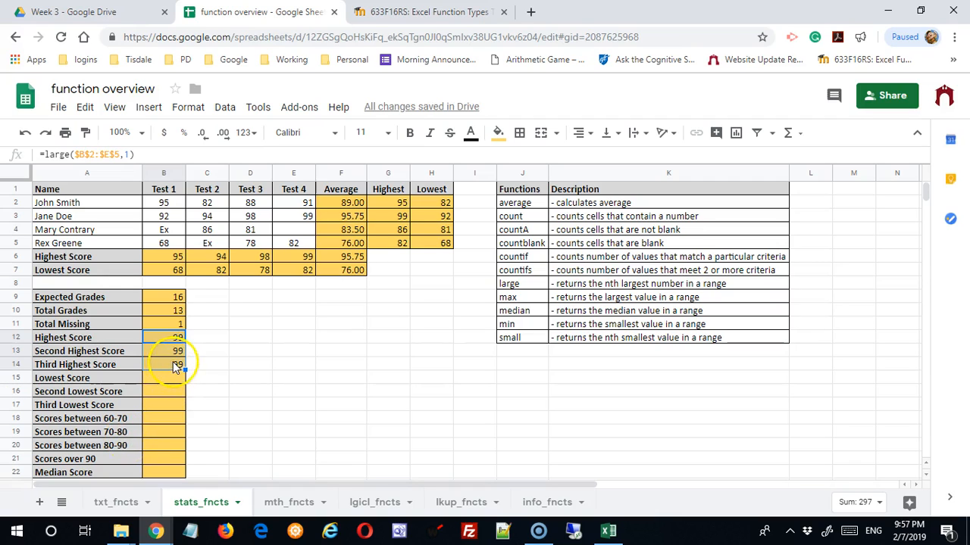
pyautogui.click(173, 352)
pyautogui.click(131, 154)
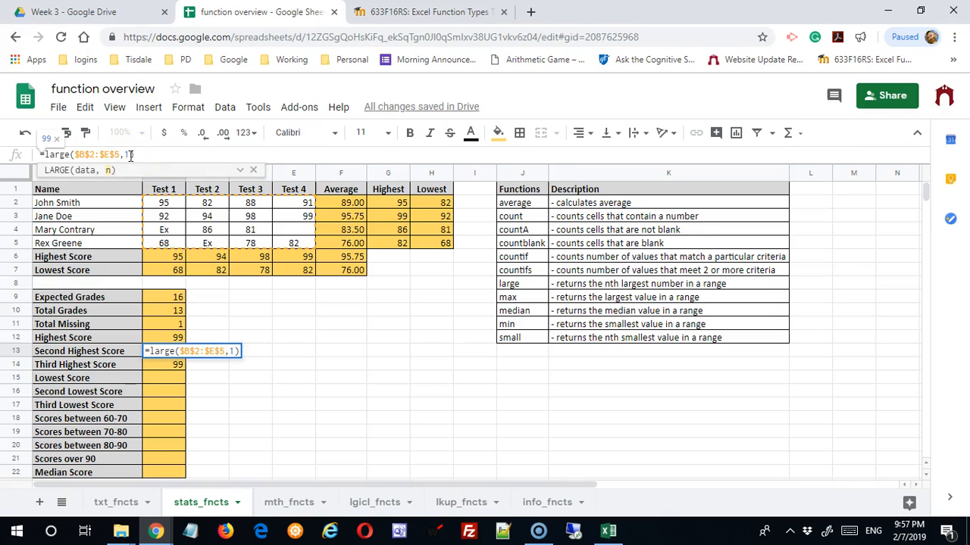
pyautogui.press('BackSpace')
pyautogui.write('2')
pyautogui.press('Return')
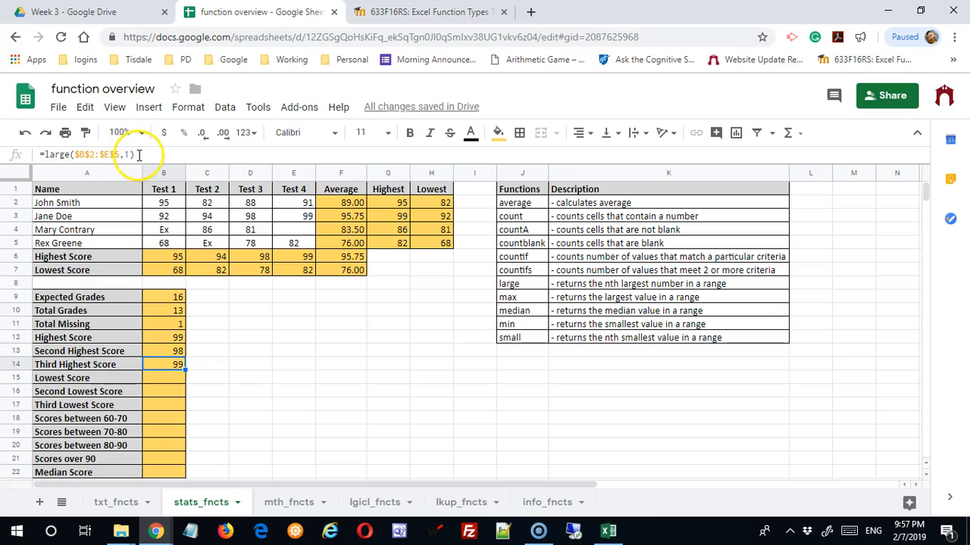
# Step: Change the rank argument in B14 to 3 for the third highest score: =large($B$2:$E$5,3)
pyautogui.click(130, 154)
pyautogui.press('BackSpace')
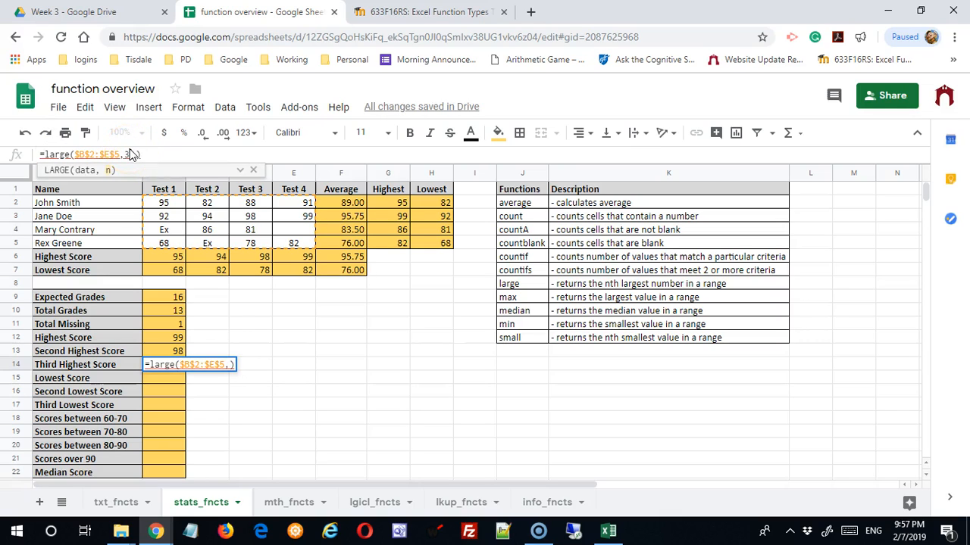
pyautogui.write('3')
pyautogui.press('Return')
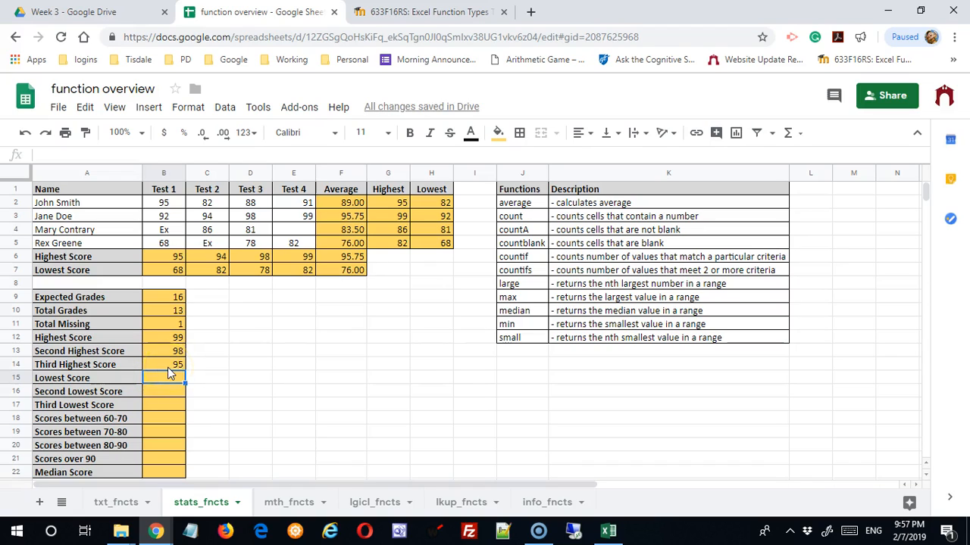
# Step: Enter =small(B2:E5,1) in B15 to return the lowest score of all tests
pyautogui.write('=')
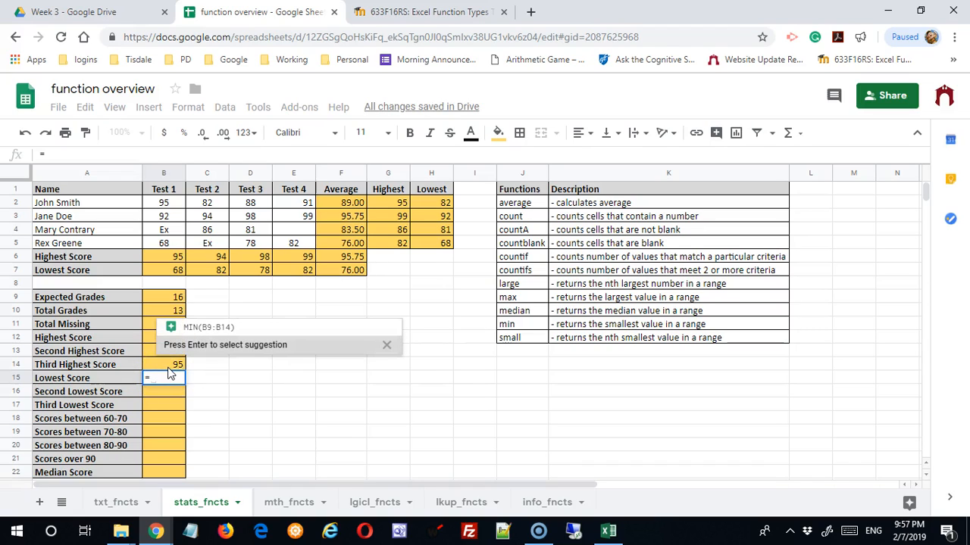
pyautogui.write('small')
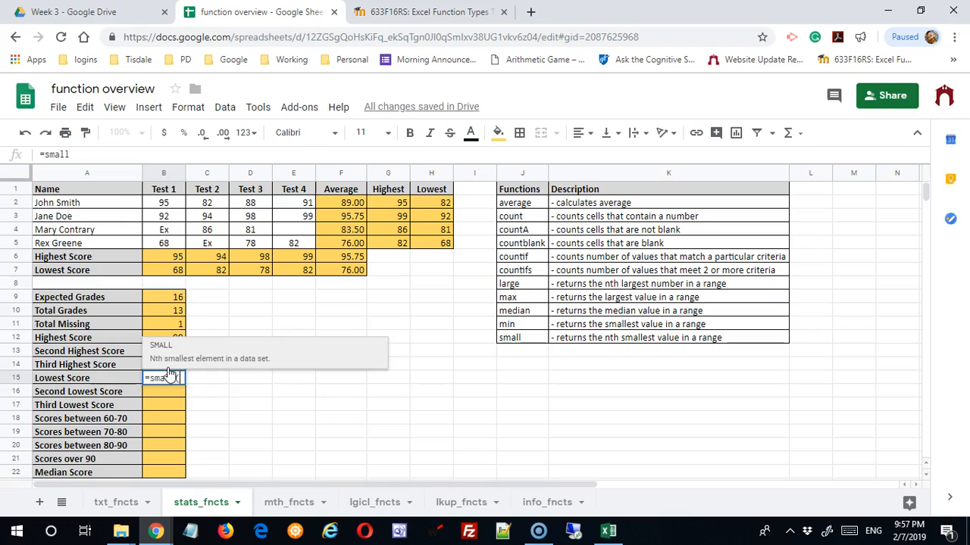
pyautogui.write('(')
pyautogui.moveTo(167, 206); pyautogui.dragTo(301, 245)
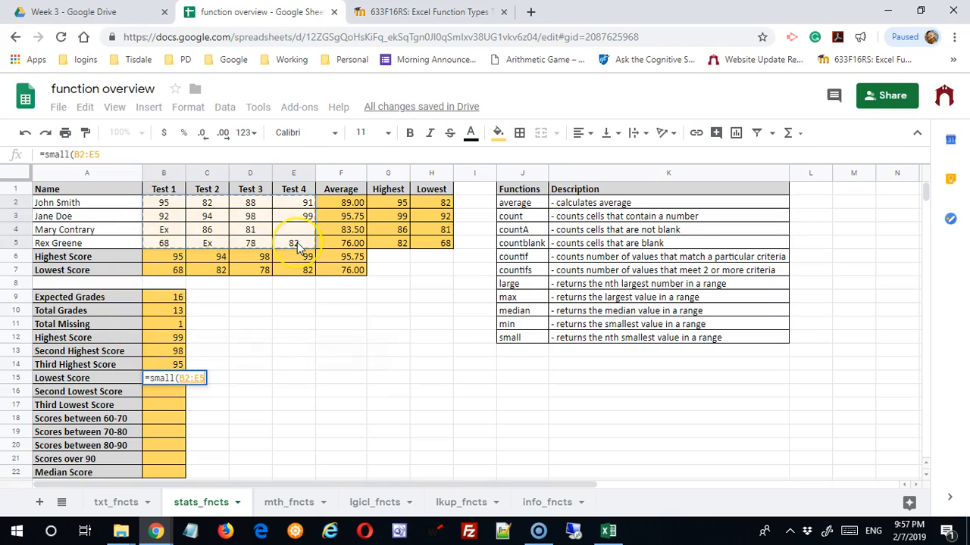
pyautogui.write(',')
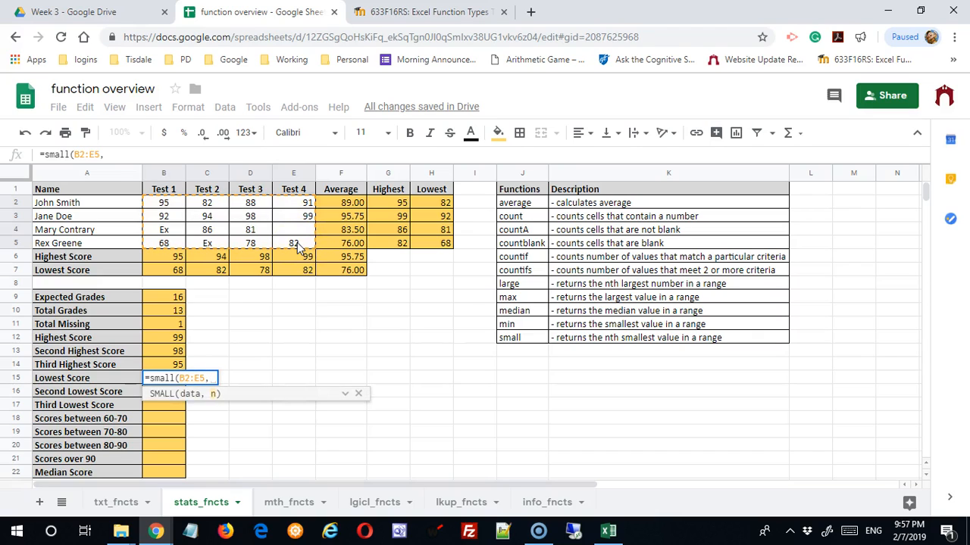
pyautogui.write('1')
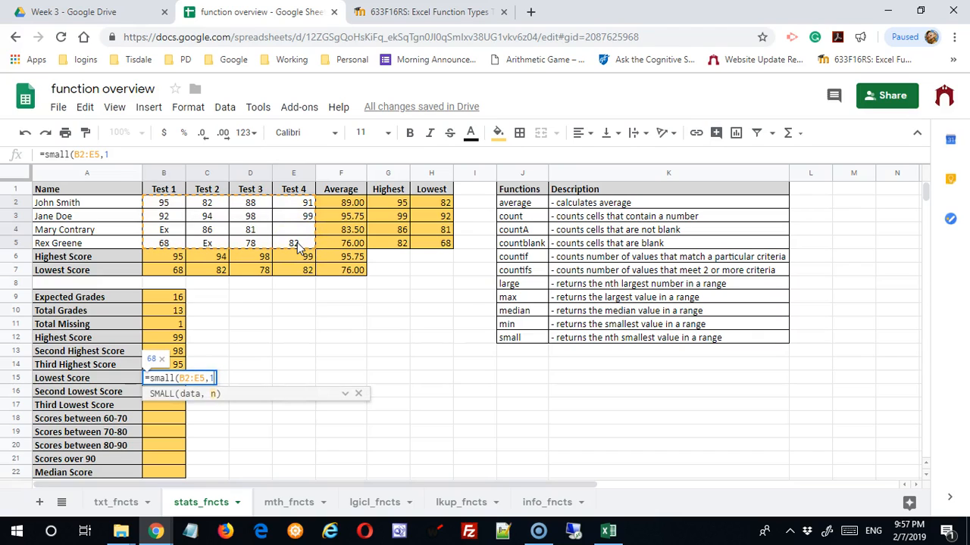
pyautogui.press('Return')
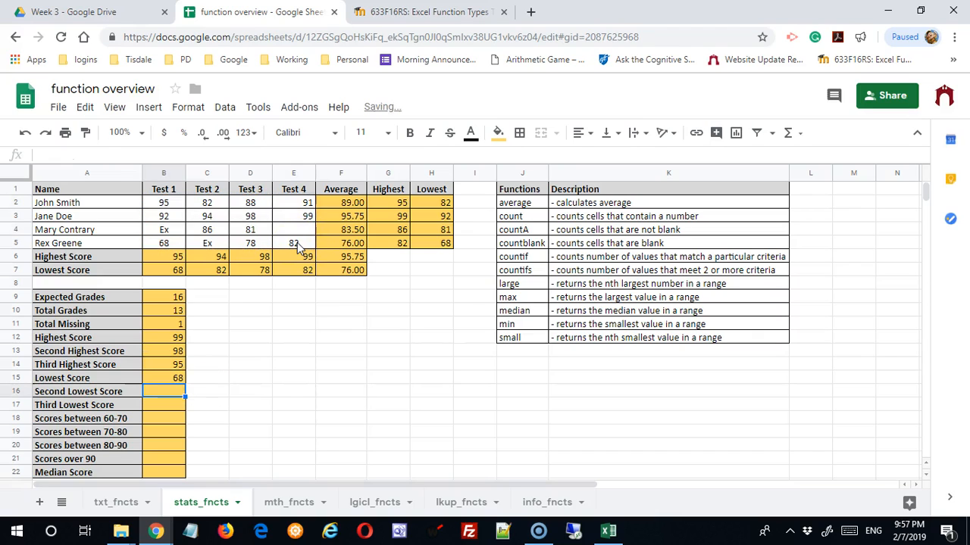
# Step: Make the range in B15's SMALL formula absolute ($B$2:$E$5) and fill the formula down through B17
pyautogui.click(167, 381)
pyautogui.click(84, 154)
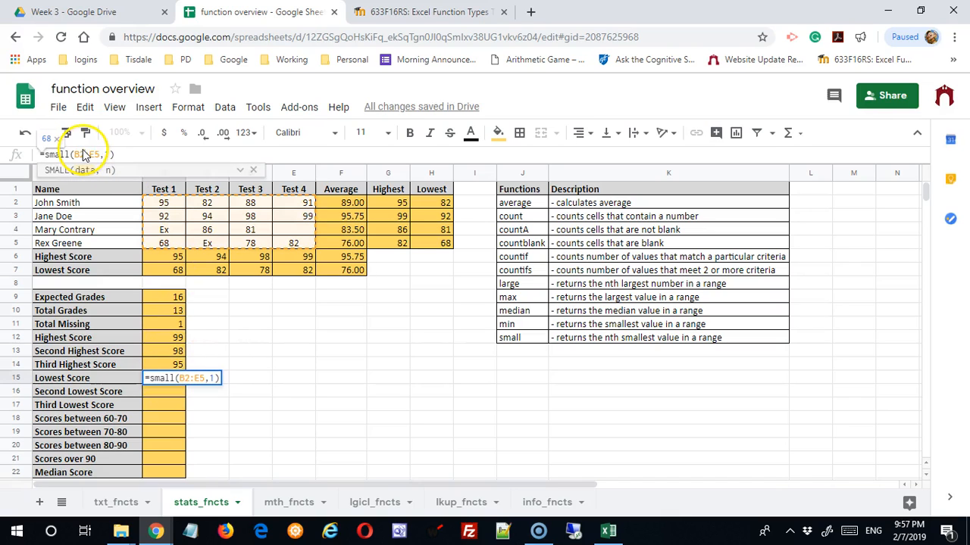
pyautogui.press('F4')
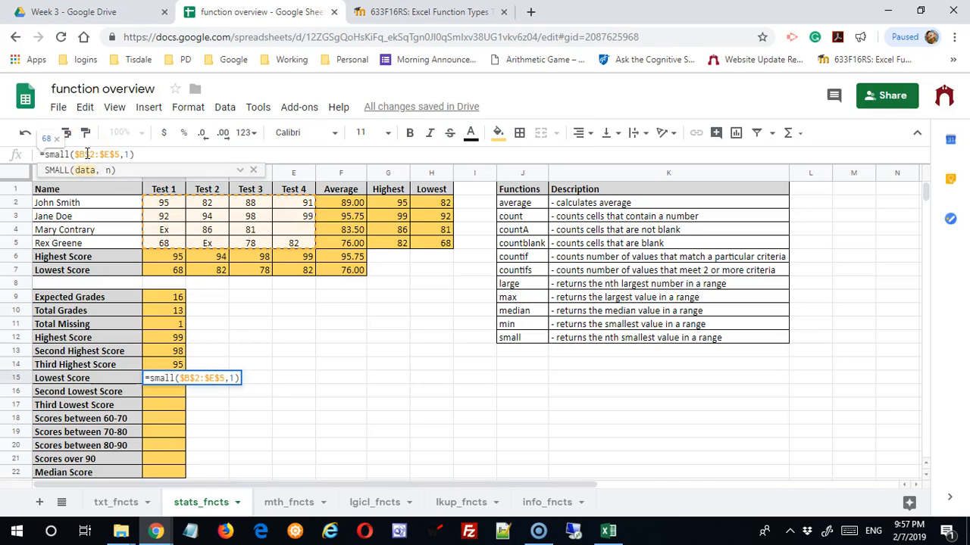
pyautogui.press('Return')
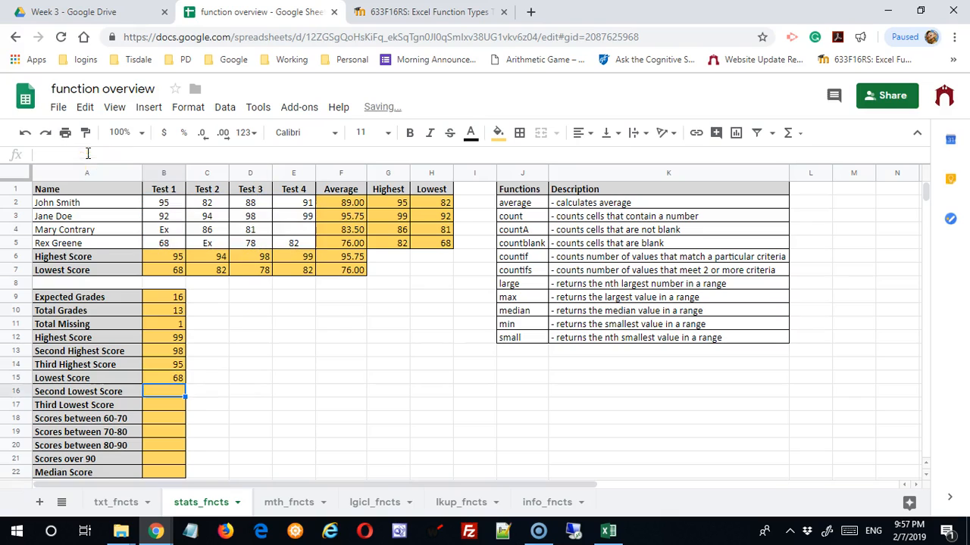
pyautogui.click(180, 379)
pyautogui.moveTo(186, 384); pyautogui.dragTo(182, 405)
# Step: Change the rank argument in B16 to 2 for the second lowest score: =small($B$2:$E$5,2)
pyautogui.click(174, 391)
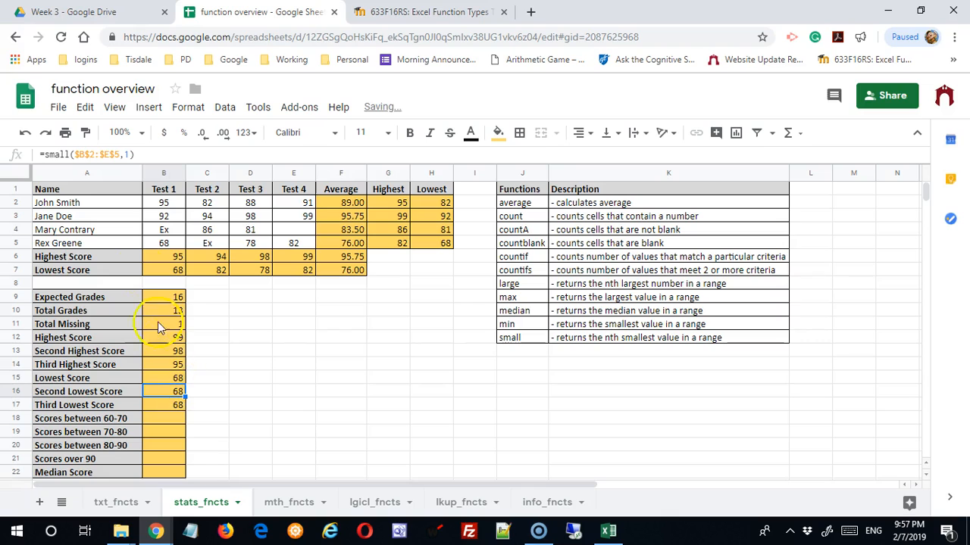
pyautogui.click(129, 155)
pyautogui.press('BackSpace')
pyautogui.write('2')
pyautogui.press('Return')
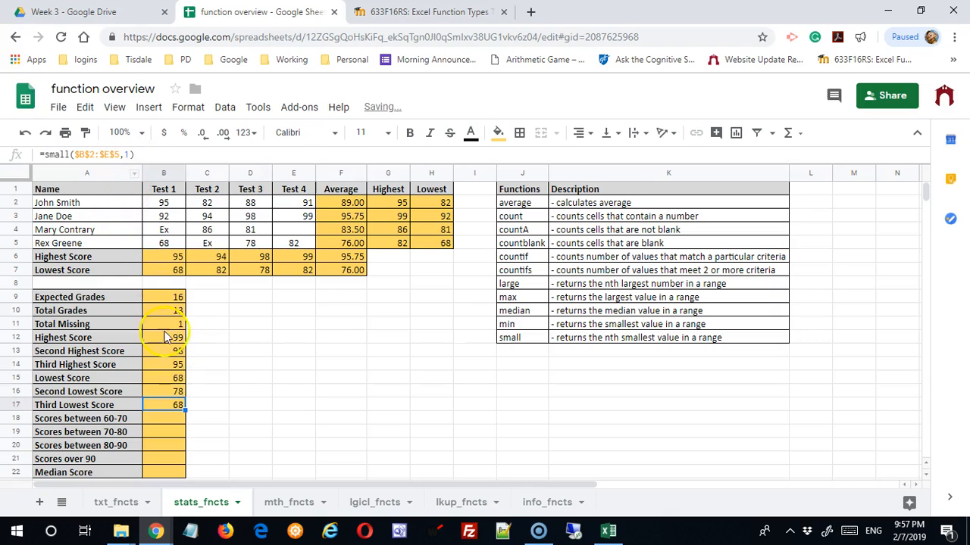
# Step: Change the rank argument in B17 to 3 for the third lowest score: =small($B$2:$E$5,3)
pyautogui.click(130, 154)
pyautogui.press('BackSpace')
pyautogui.write('3')
pyautogui.press('Return')
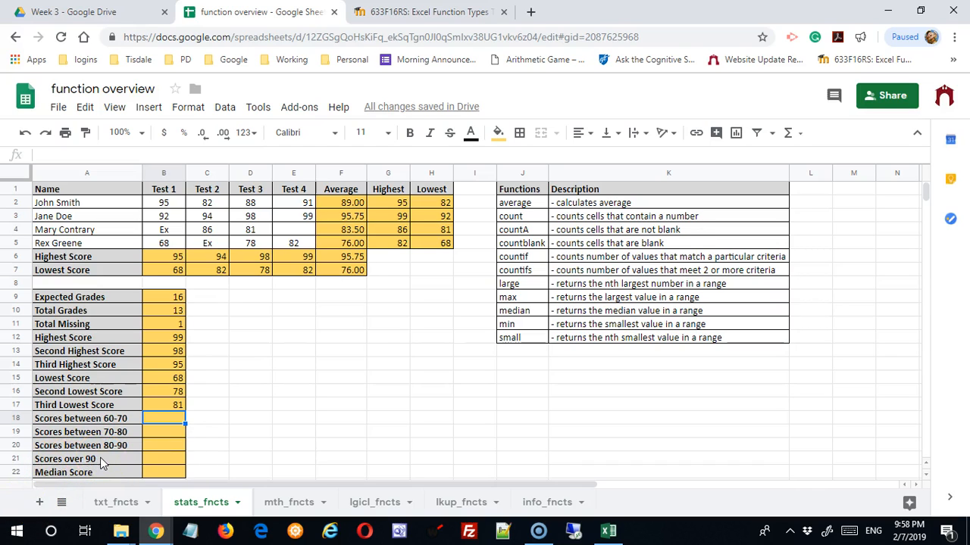
# Step: Enter =countif(B2:E5,">90") in B21 to count the scores over 90
pyautogui.click(162, 462)
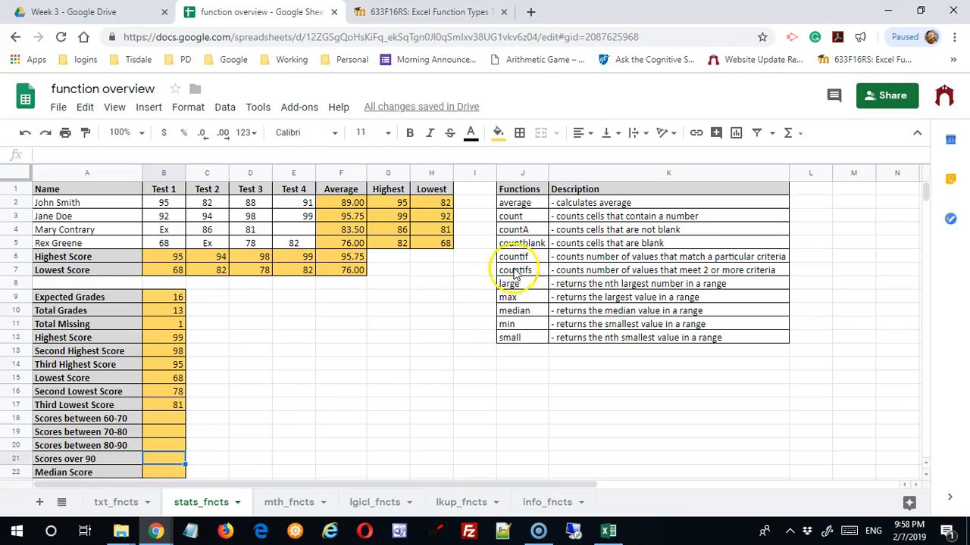
pyautogui.write('=')
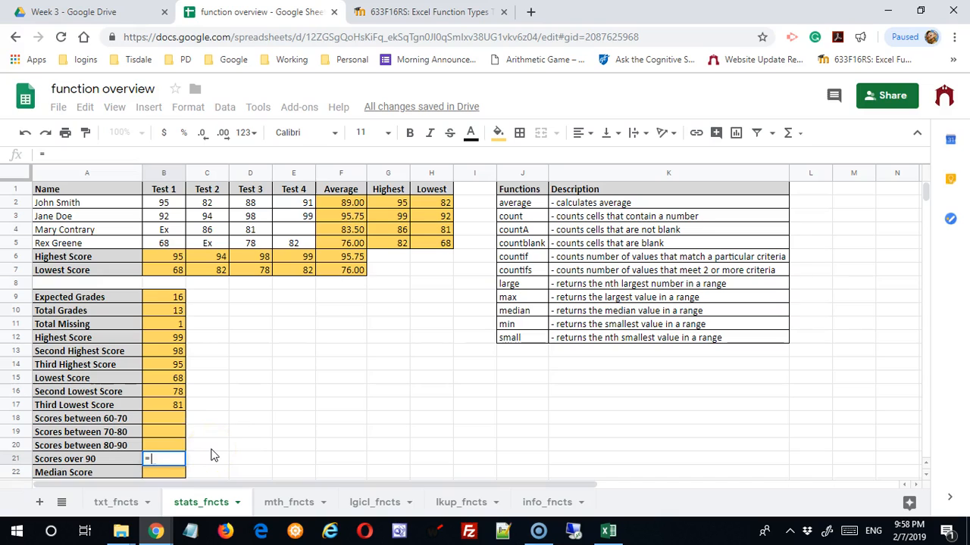
pyautogui.write('count')
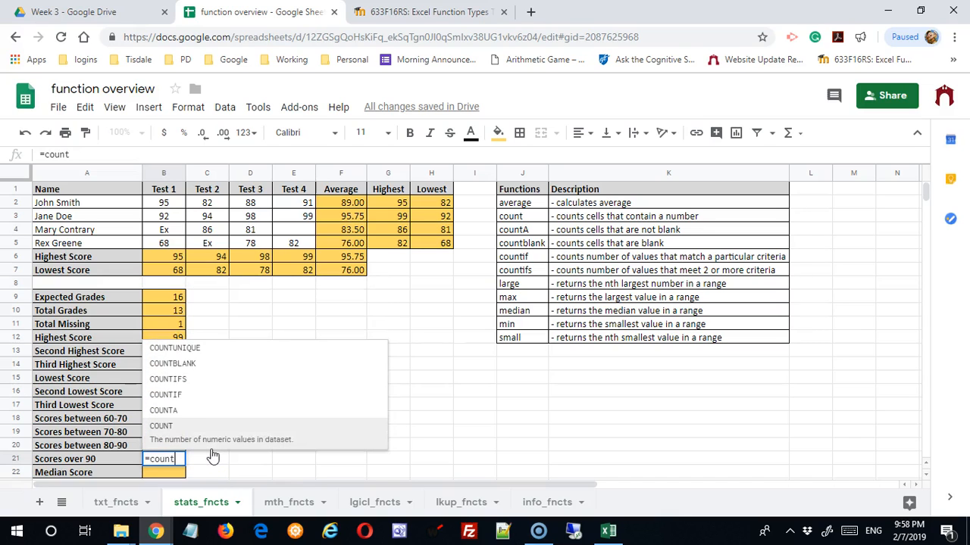
pyautogui.write('if(')
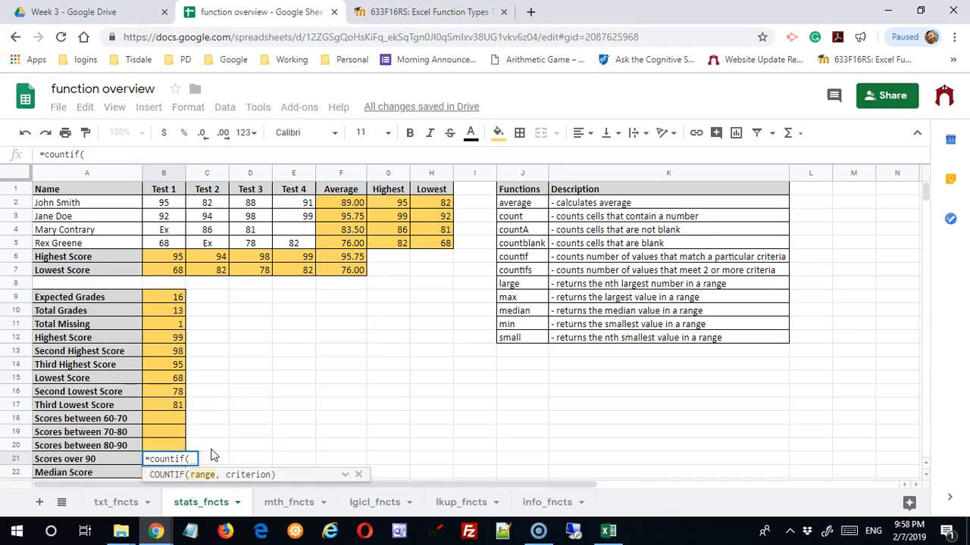
pyautogui.moveTo(172, 204); pyautogui.dragTo(293, 250)
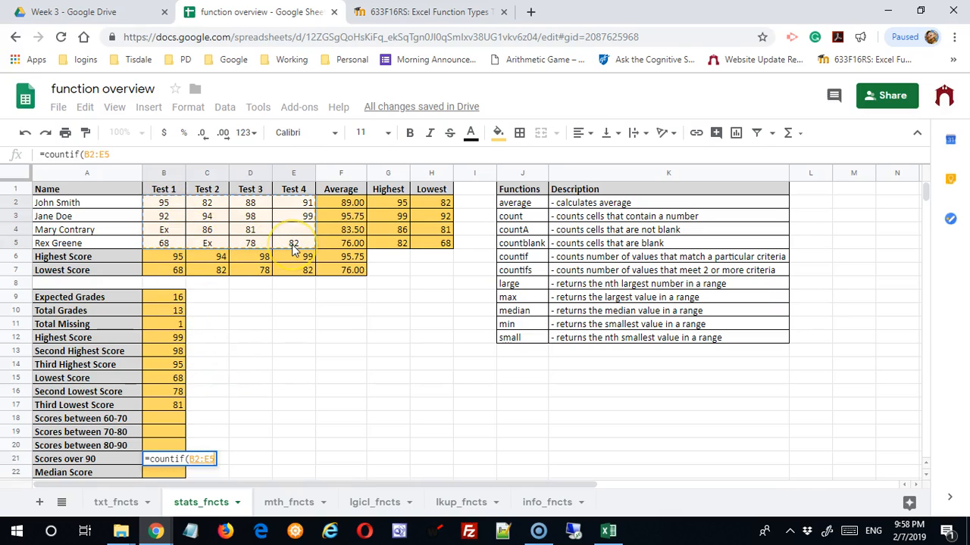
pyautogui.write(',')
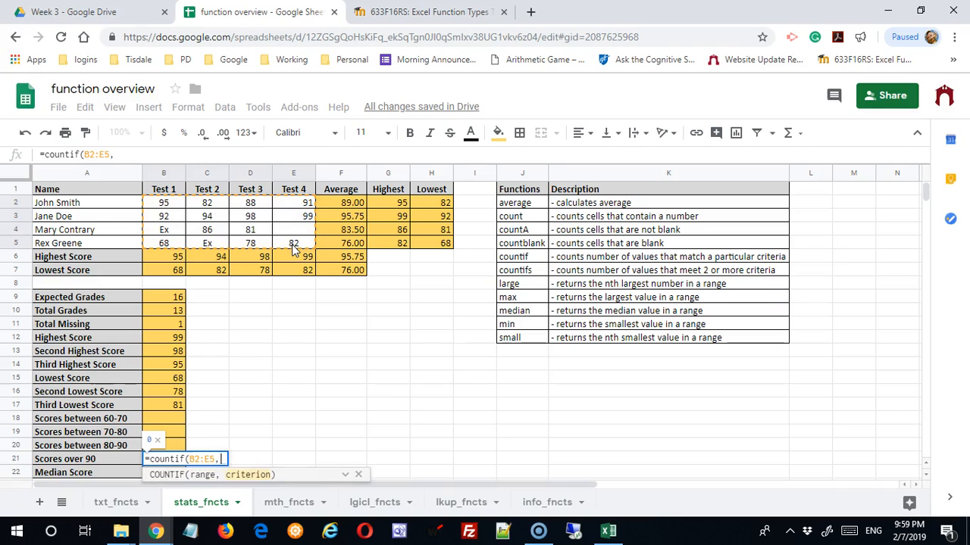
pyautogui.write('"')
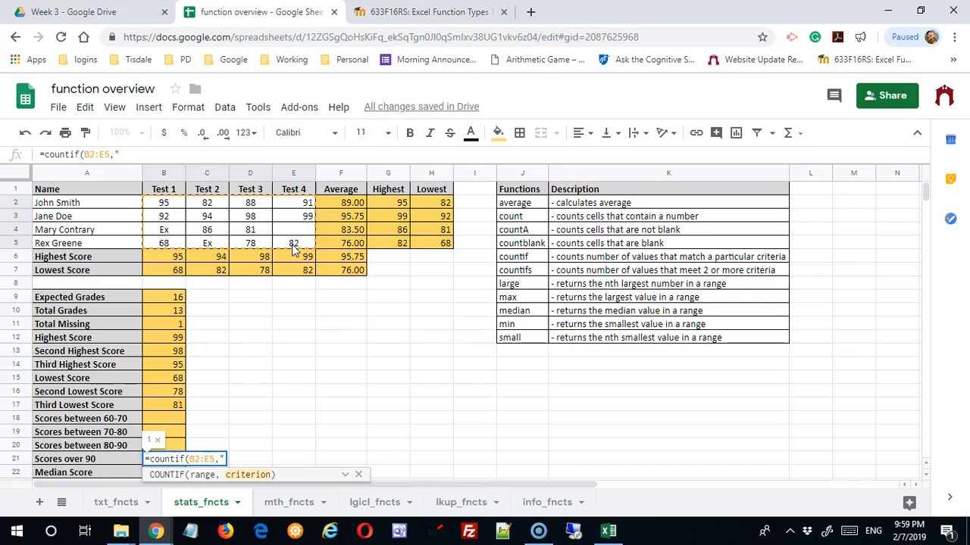
pyautogui.write('>90"')
pyautogui.press('Return')
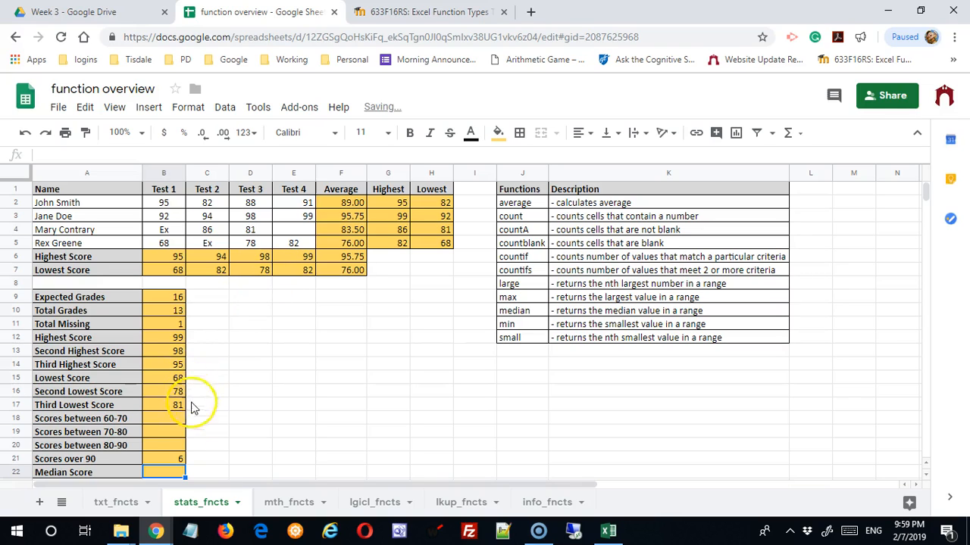
# Step: Change the criterion of the COUNTIF formula in B21 to ">=90" so that scores of exactly 90 count too
pyautogui.click(176, 459)
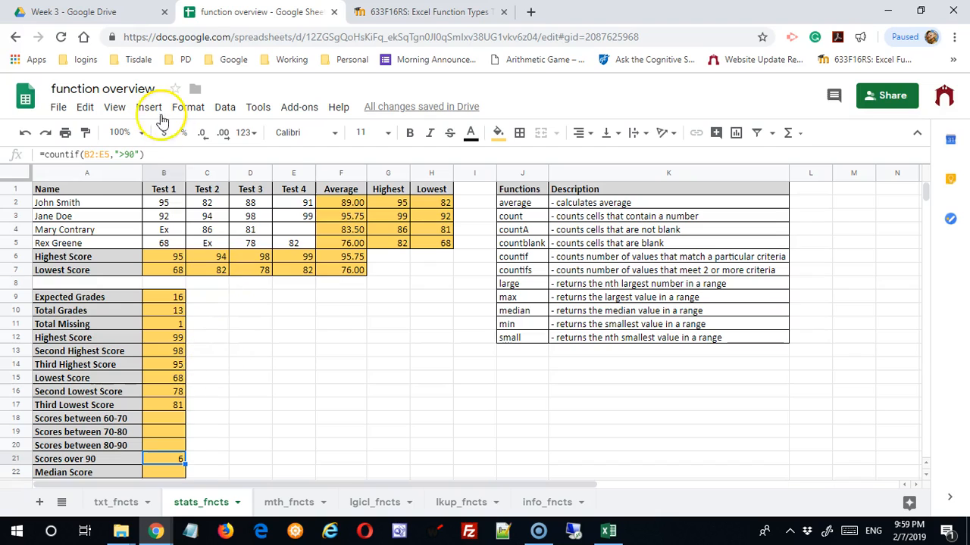
pyautogui.click(126, 155)
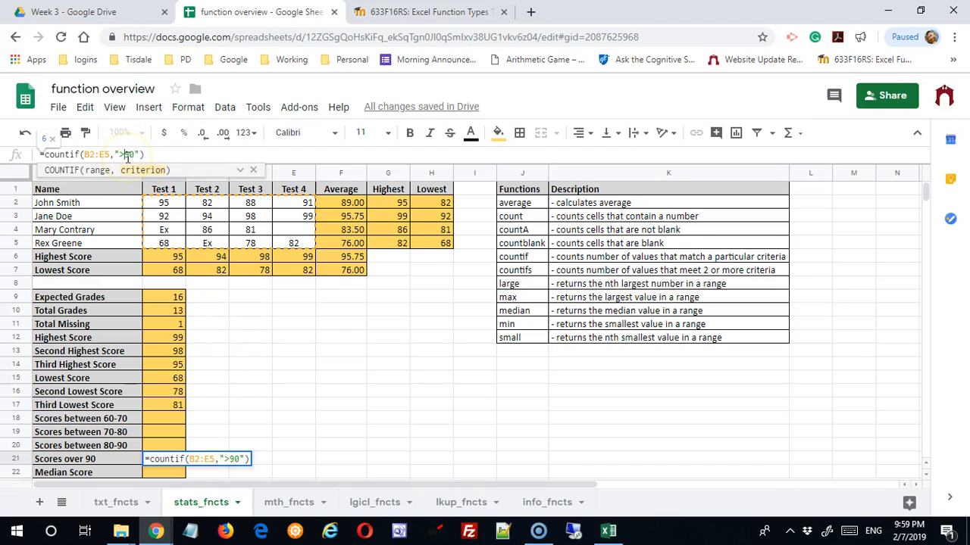
pyautogui.write('=')
pyautogui.press('Return')
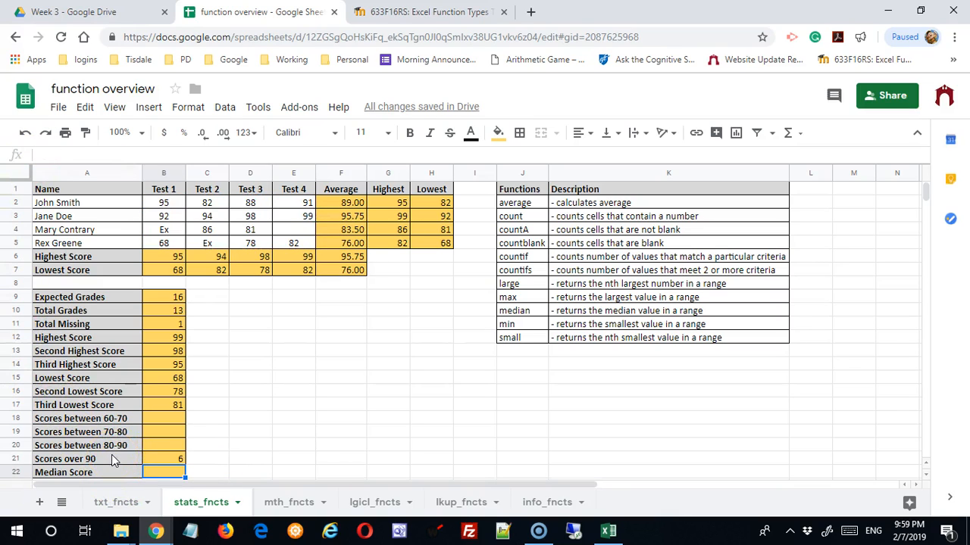
# Step: Start a COUNTIFS formula in B18 for scores between 60 and 70, with criteria range B2:E5 and first criterion ">=60"
pyautogui.click(165, 422)
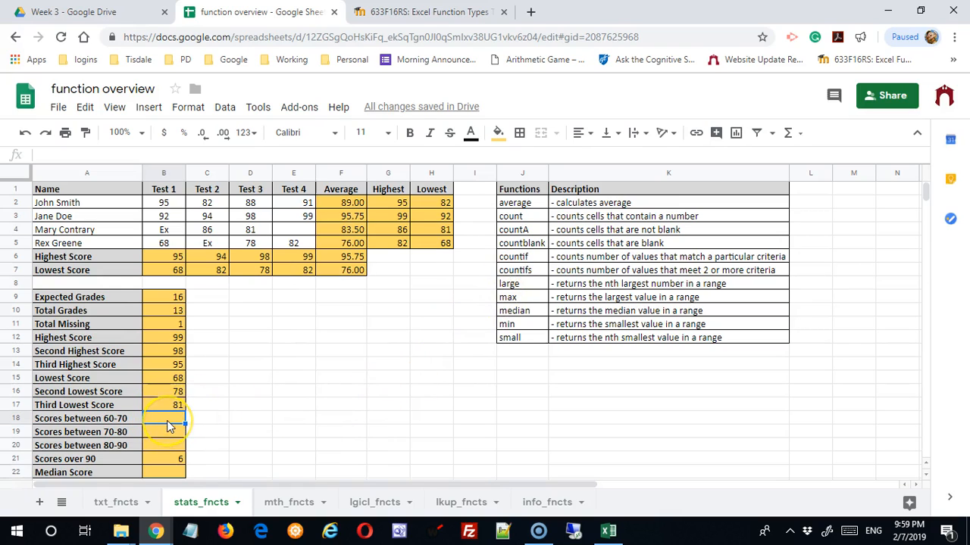
pyautogui.write('=co')
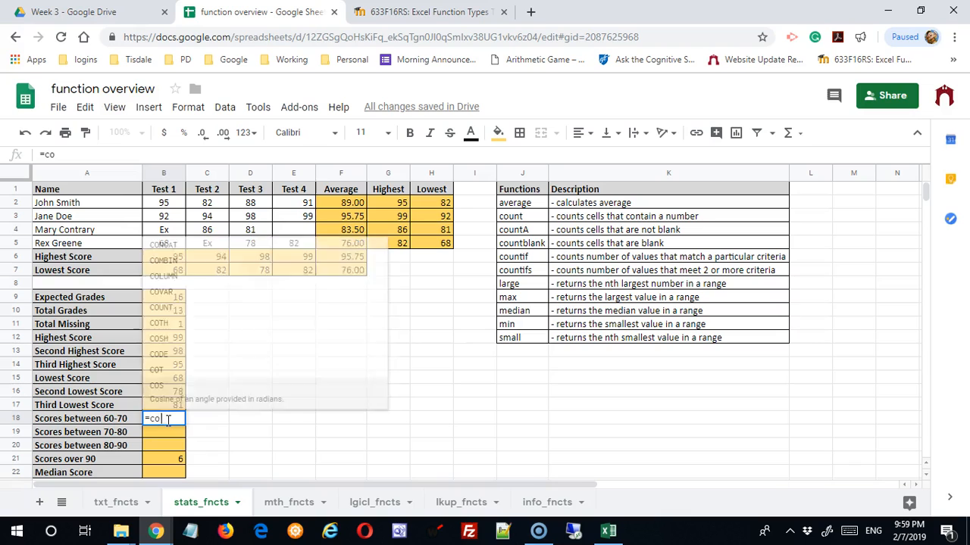
pyautogui.write('untifs')
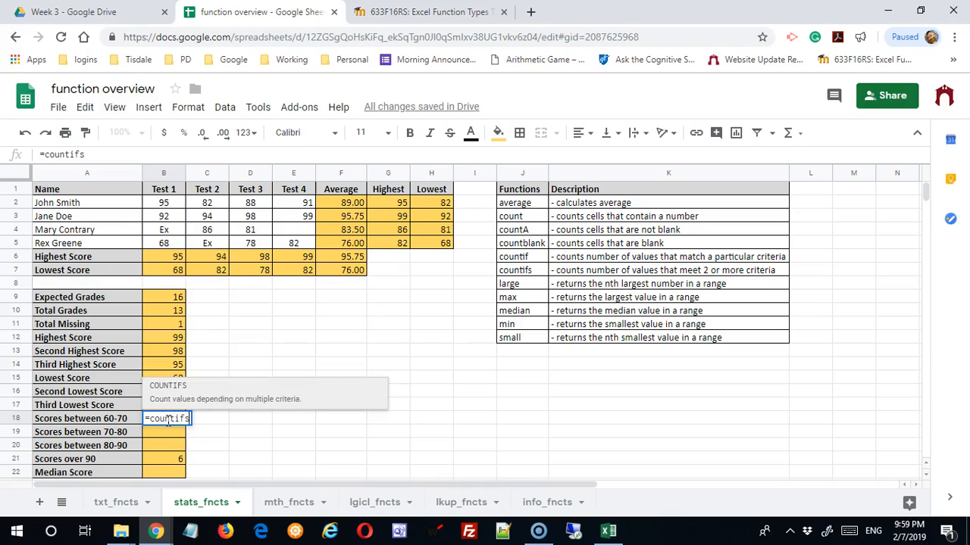
pyautogui.write('(')
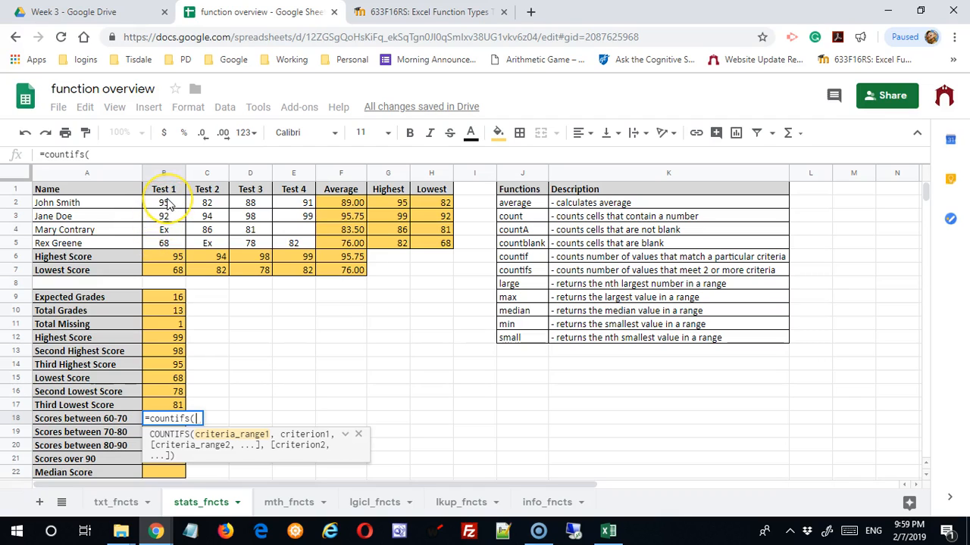
pyautogui.moveTo(168, 205); pyautogui.dragTo(290, 243)
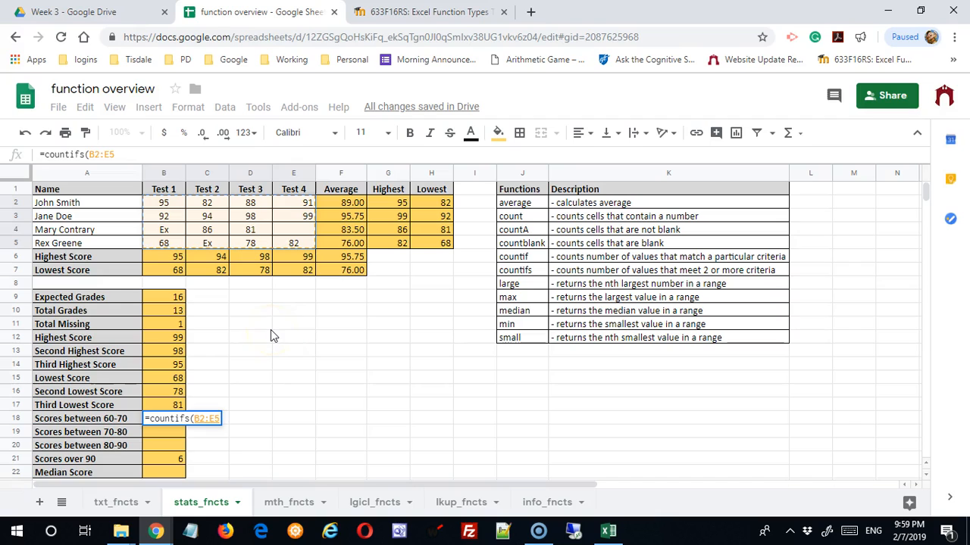
pyautogui.write(',')
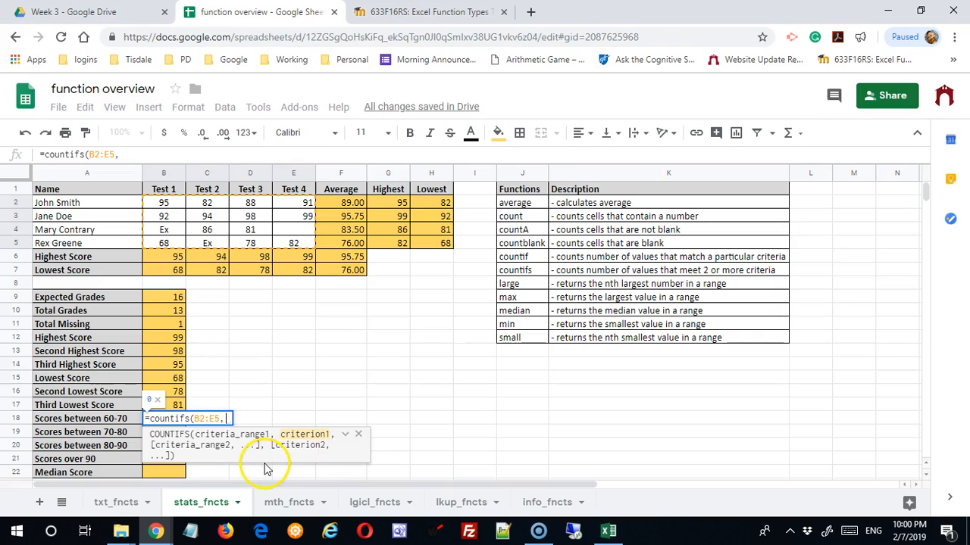
pyautogui.write('""')
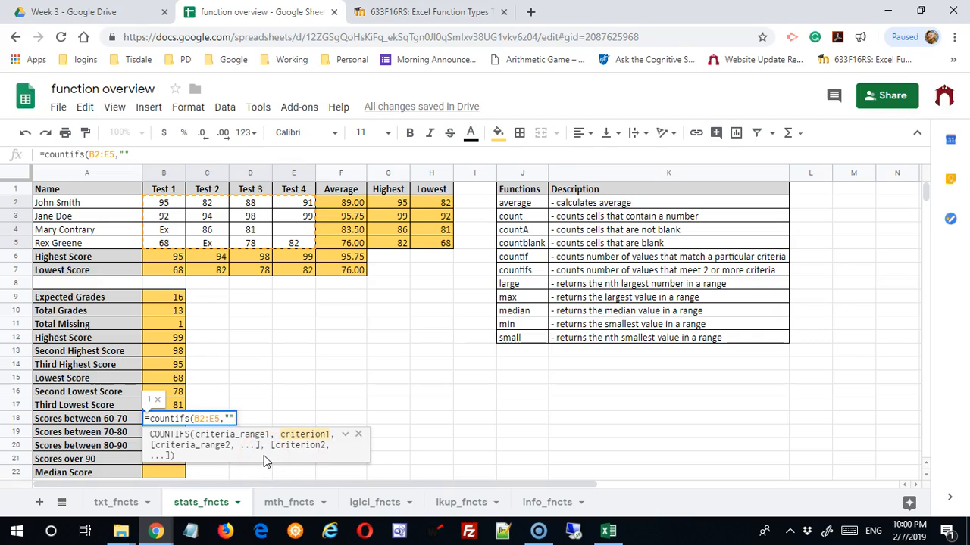
pyautogui.click(233, 418)
pyautogui.write('>=')
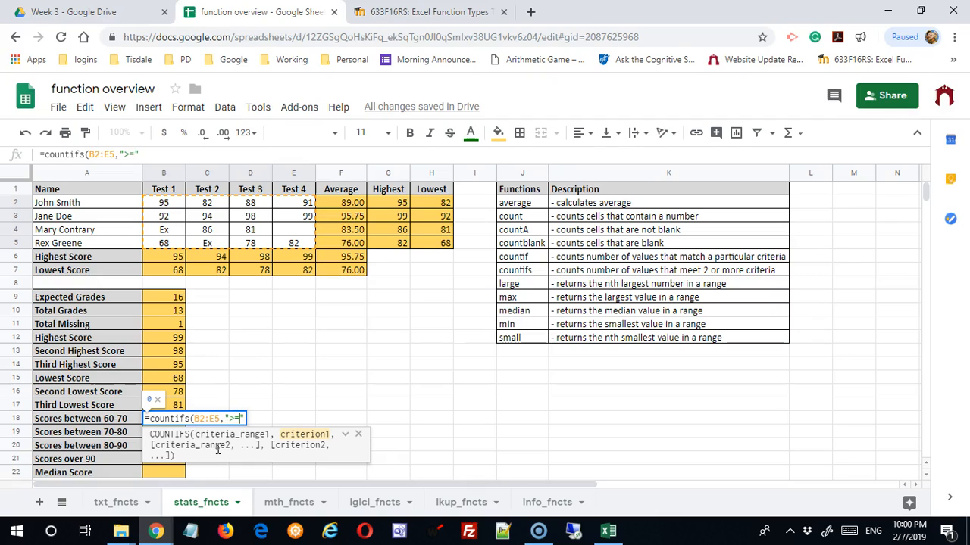
pyautogui.write('60')
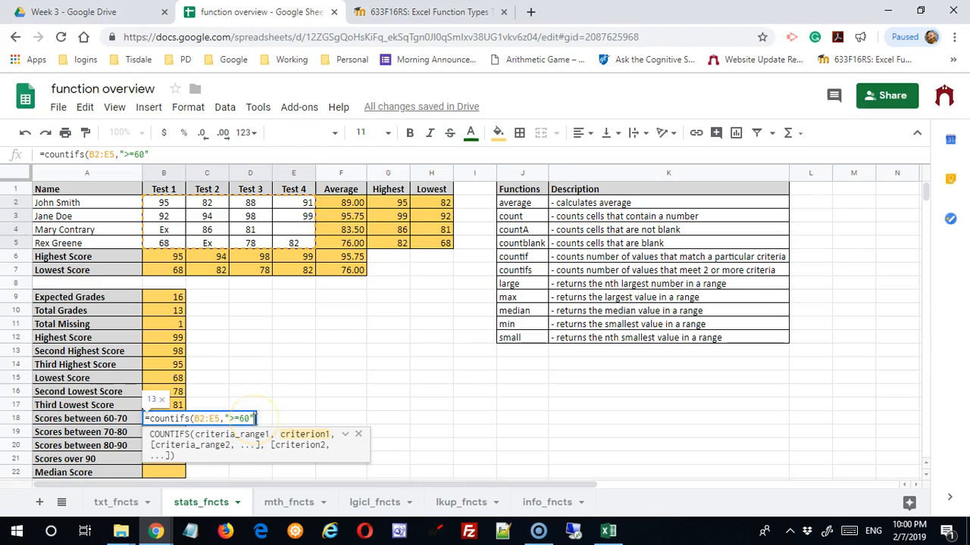
# Step: Complete the COUNTIFS formula in B18 with second criteria range B2:E5 and criterion "<=70"
pyautogui.write(',')
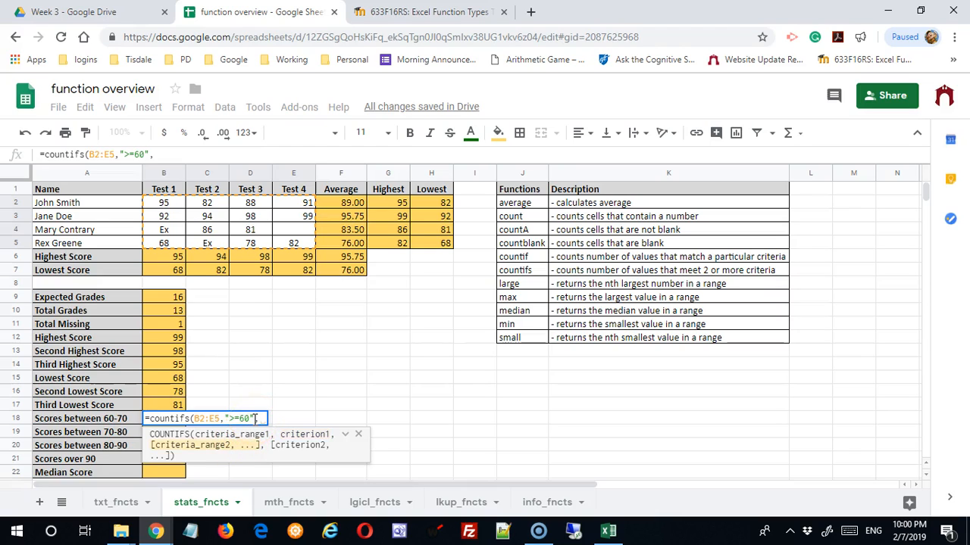
pyautogui.moveTo(163, 203); pyautogui.dragTo(301, 252)
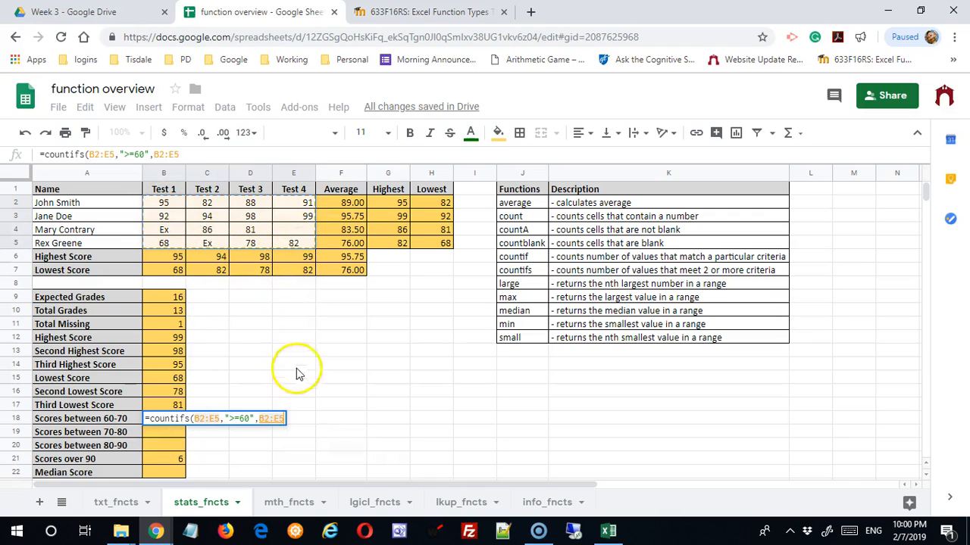
pyautogui.write(',')
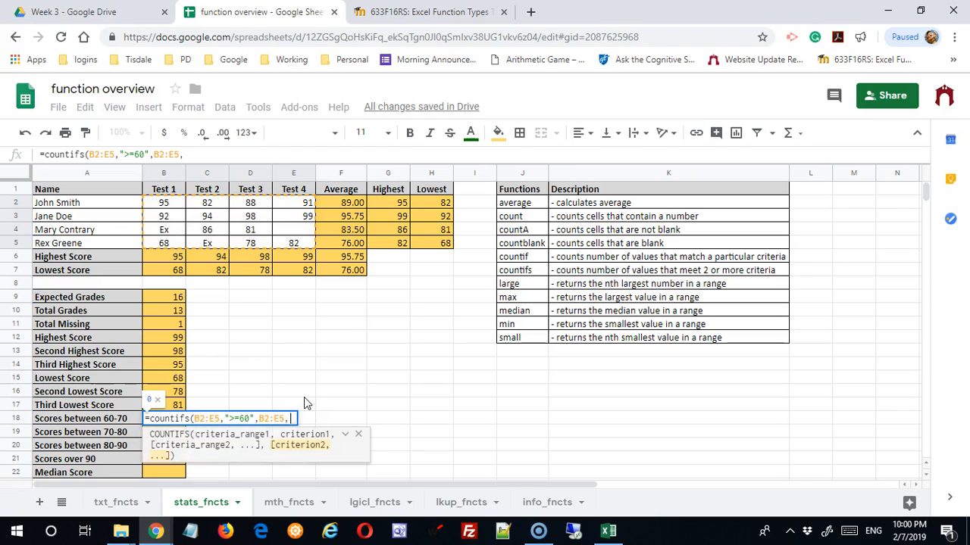
pyautogui.write('"<=')
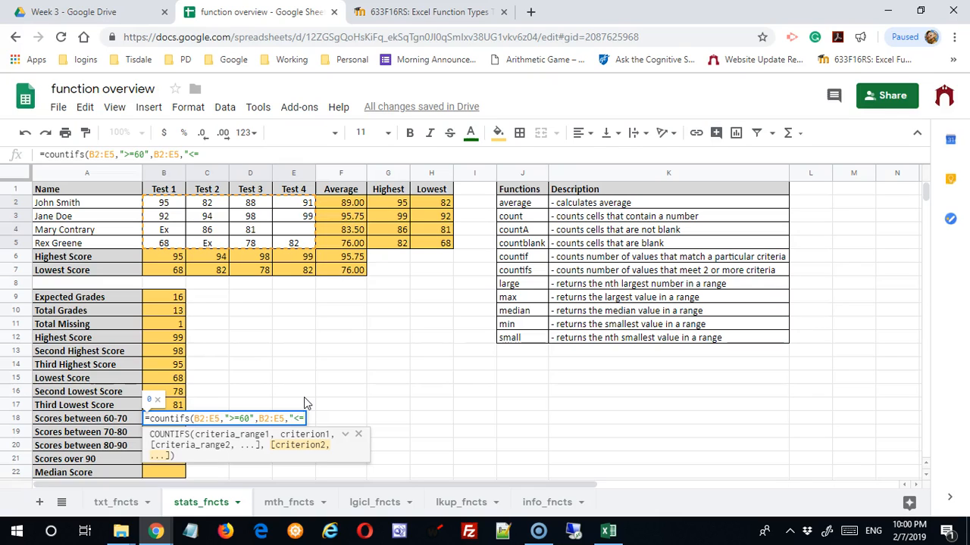
pyautogui.write('0"')
pyautogui.press('Return')
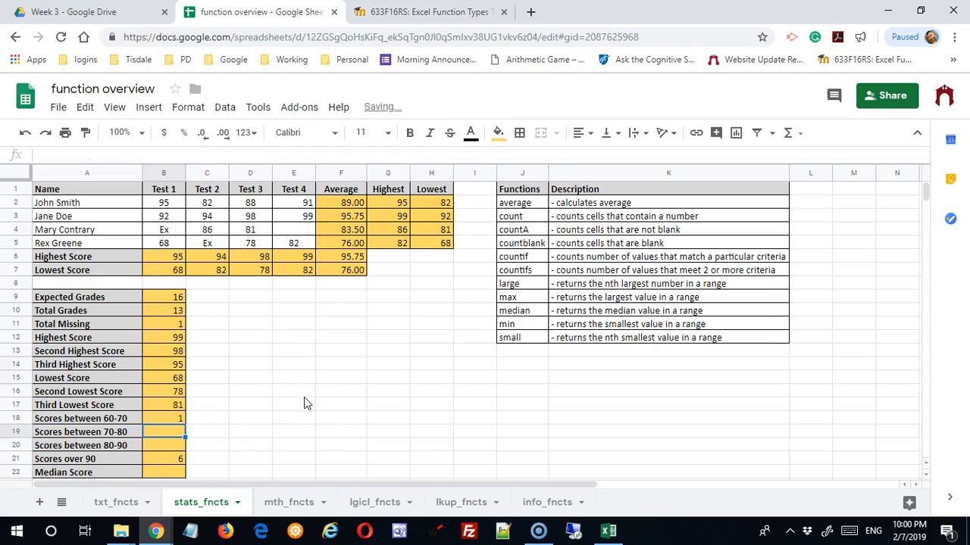
# Step: Make both criteria ranges in the B18 COUNTIFS formula absolute as $B$2:$E$5
pyautogui.click(175, 420)
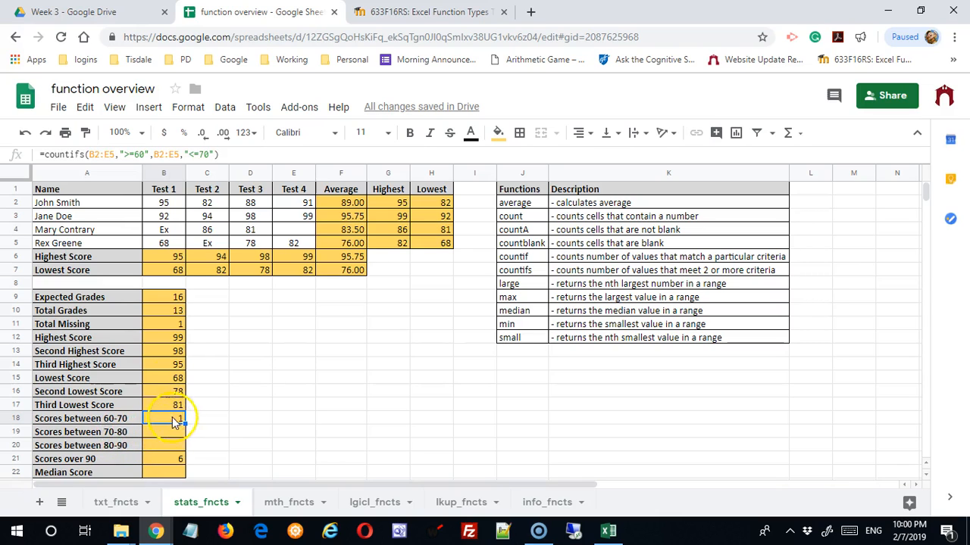
pyautogui.click(102, 155)
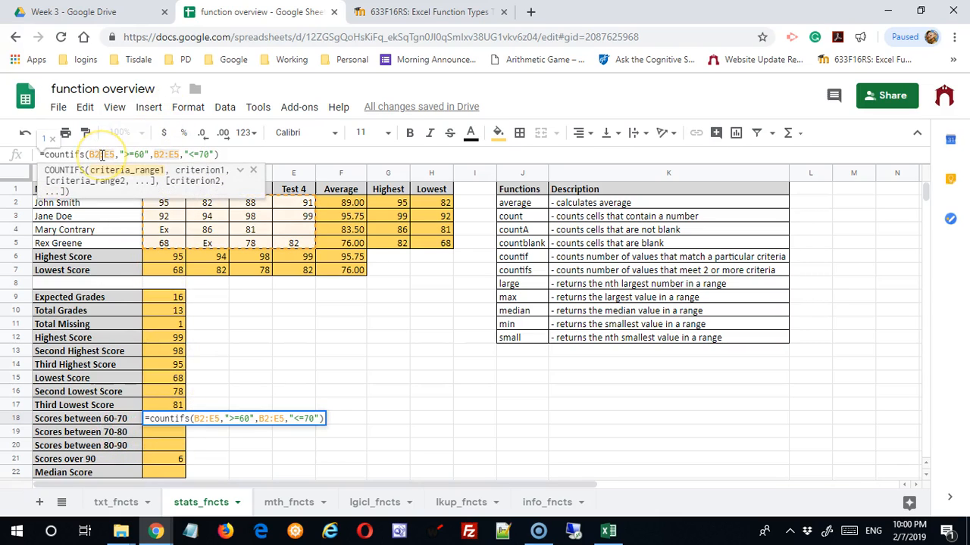
pyautogui.press('F4')
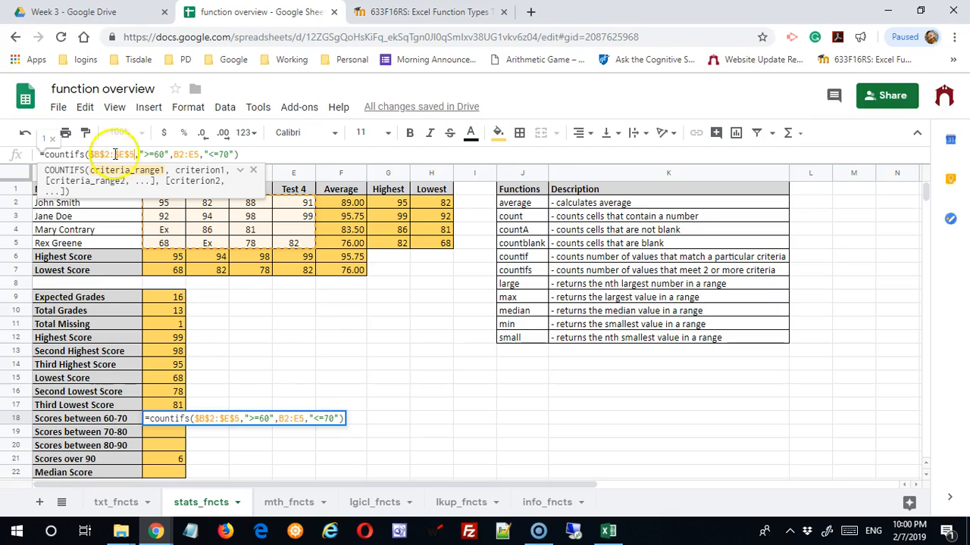
pyautogui.click(182, 156)
pyautogui.press('F4')
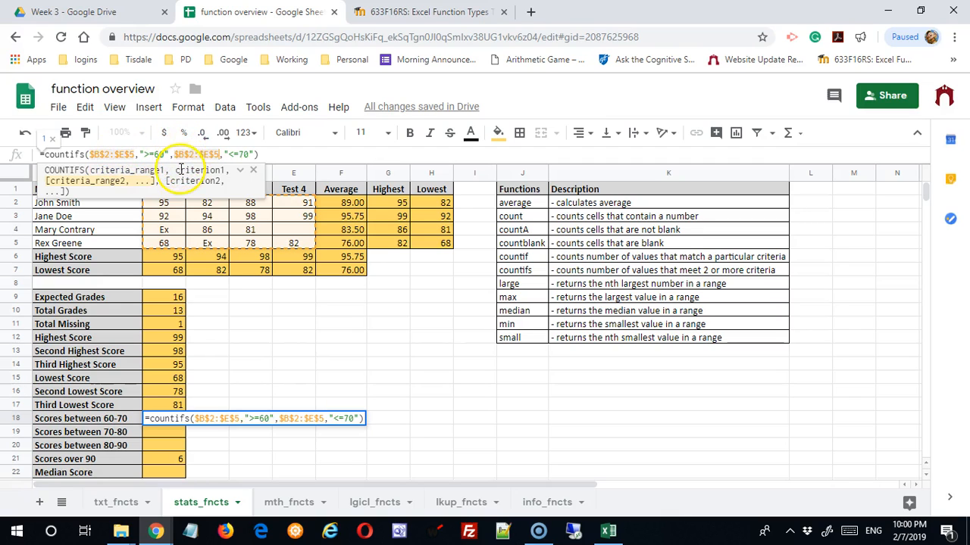
pyautogui.press('Return')
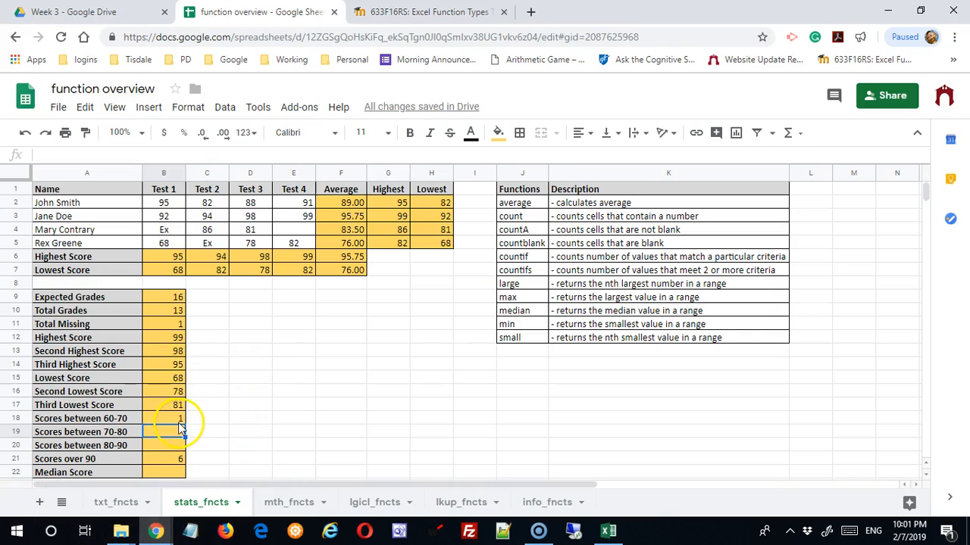
# Step: Fill the B18 formula down through B20 and set B19's criteria to ">=70" and "<=80"
pyautogui.click(179, 419)
pyautogui.moveTo(185, 425); pyautogui.dragTo(187, 447)
pyautogui.click(178, 436)
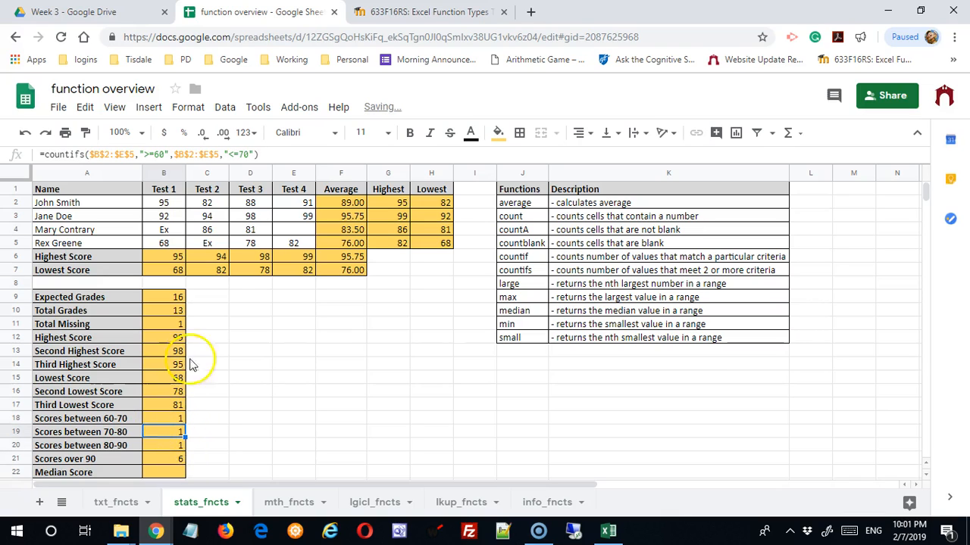
pyautogui.moveTo(165, 155); pyautogui.dragTo(160, 155)
pyautogui.write('7')
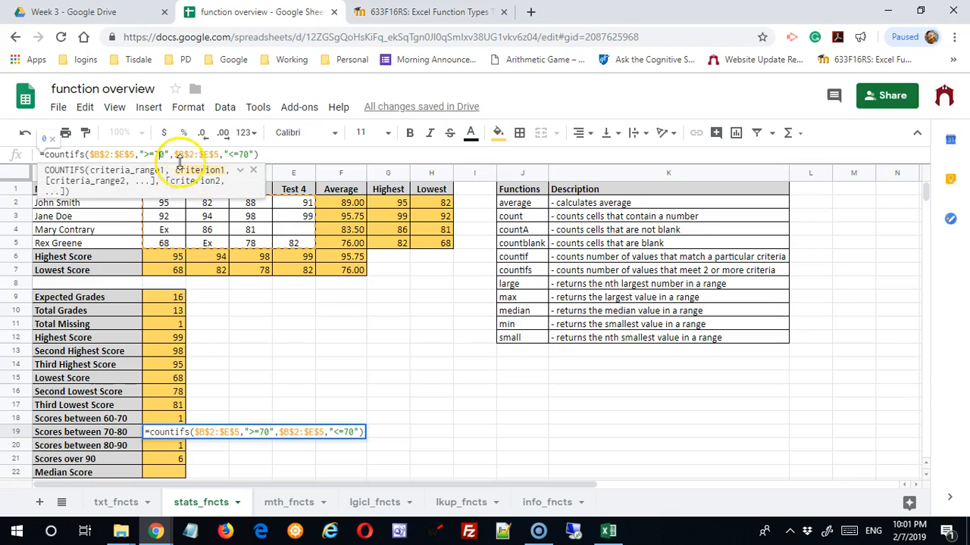
pyautogui.moveTo(238, 155); pyautogui.dragTo(244, 156)
pyautogui.write('8')
pyautogui.press('Return')
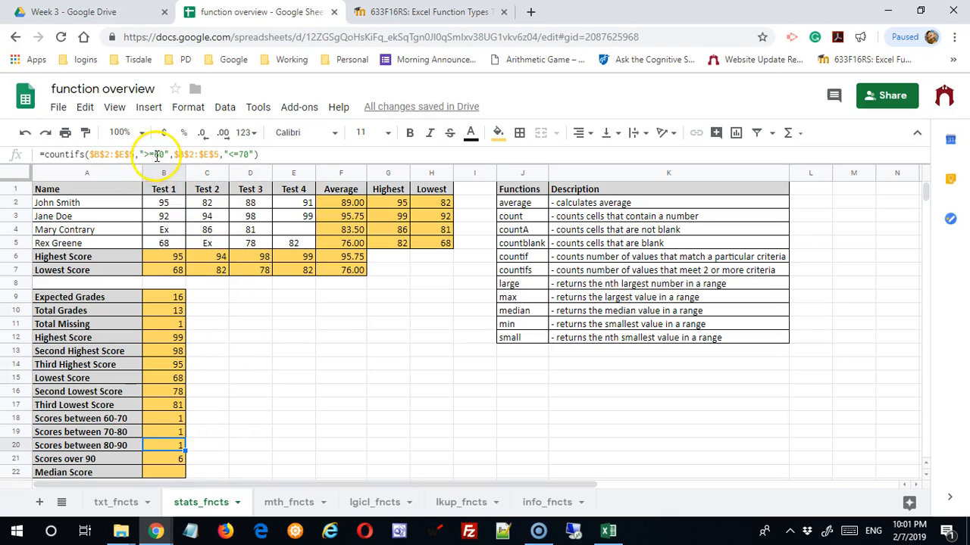
# Step: Set the criteria of the COUNTIFS formula in B20 to ">=80" and "<=90"
pyautogui.moveTo(153, 155); pyautogui.dragTo(160, 154)
pyautogui.write('8')
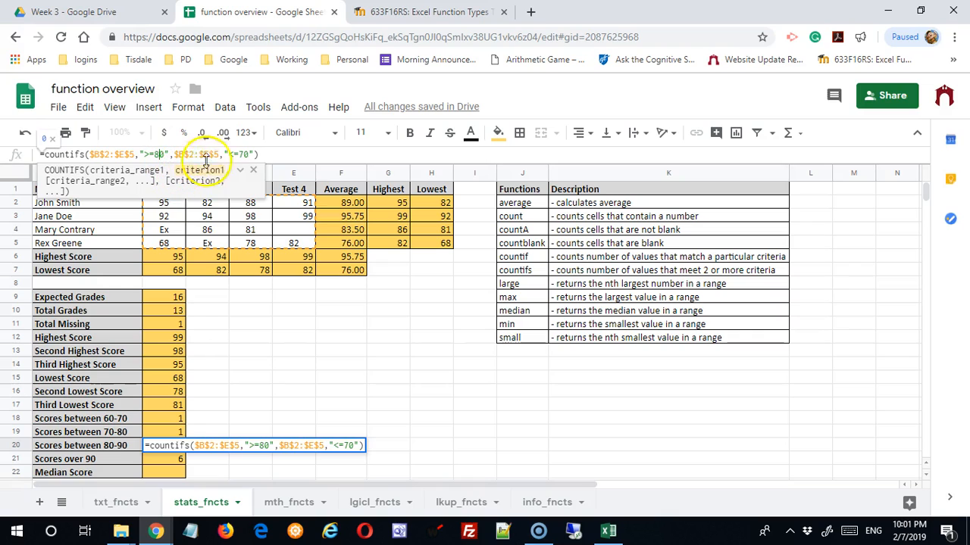
pyautogui.moveTo(237, 155); pyautogui.dragTo(244, 155)
pyautogui.write('9')
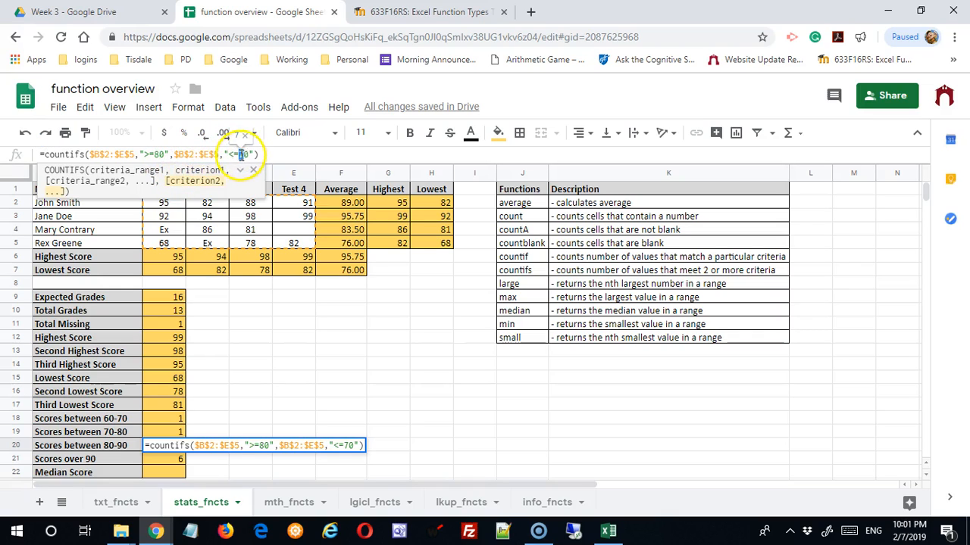
pyautogui.press('Return')
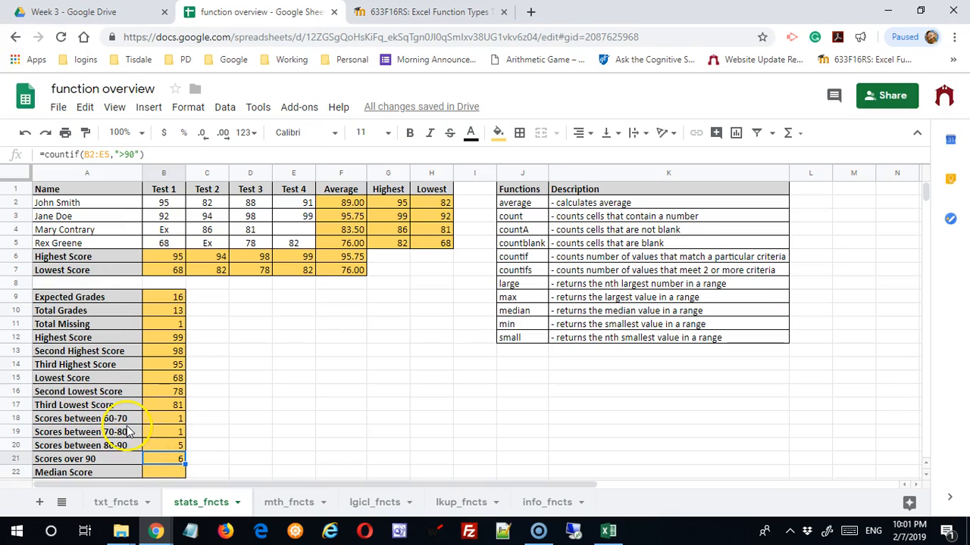
# Step: Enter =median(B2:E5) in B22 to calculate the median score
pyautogui.click(172, 473)
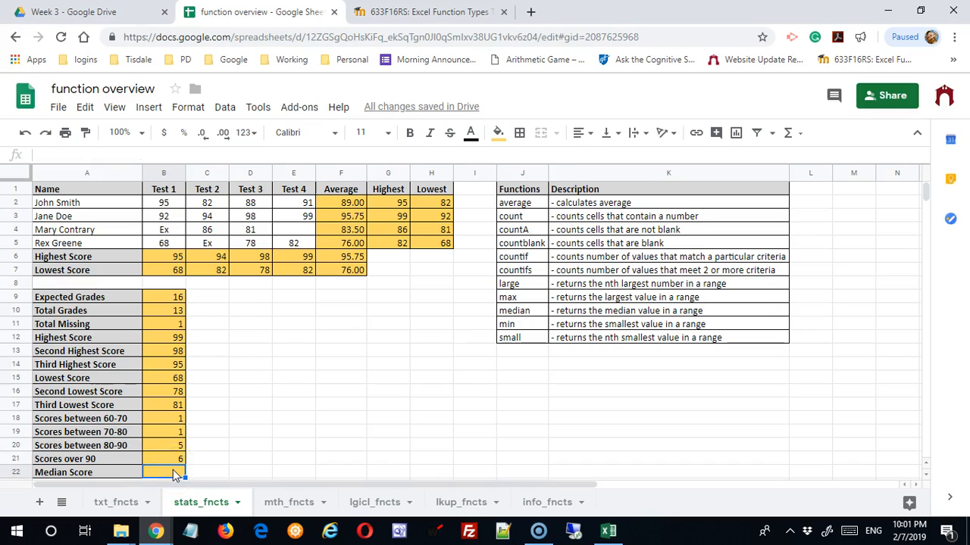
pyautogui.write('=median')
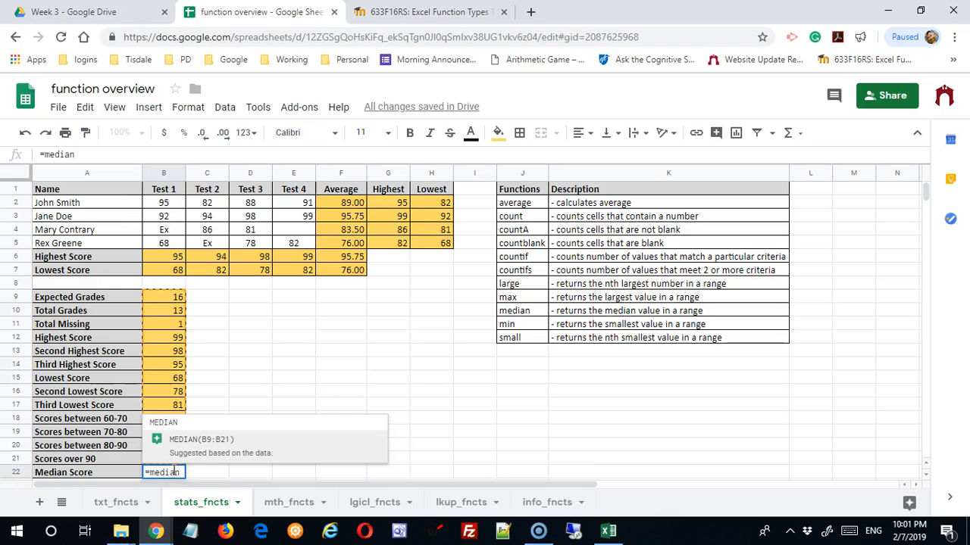
pyautogui.write('(')
pyautogui.moveTo(169, 209); pyautogui.dragTo(295, 244)
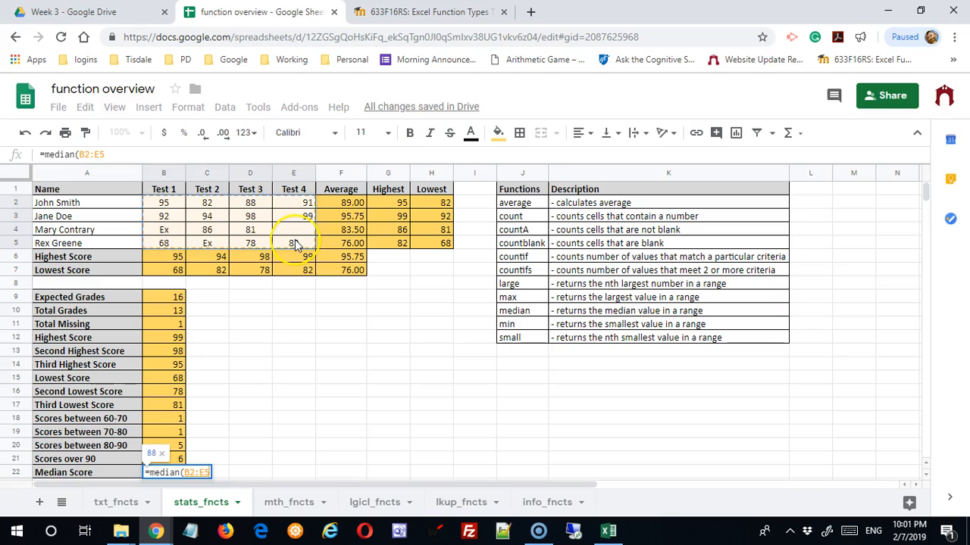
pyautogui.press('Return')
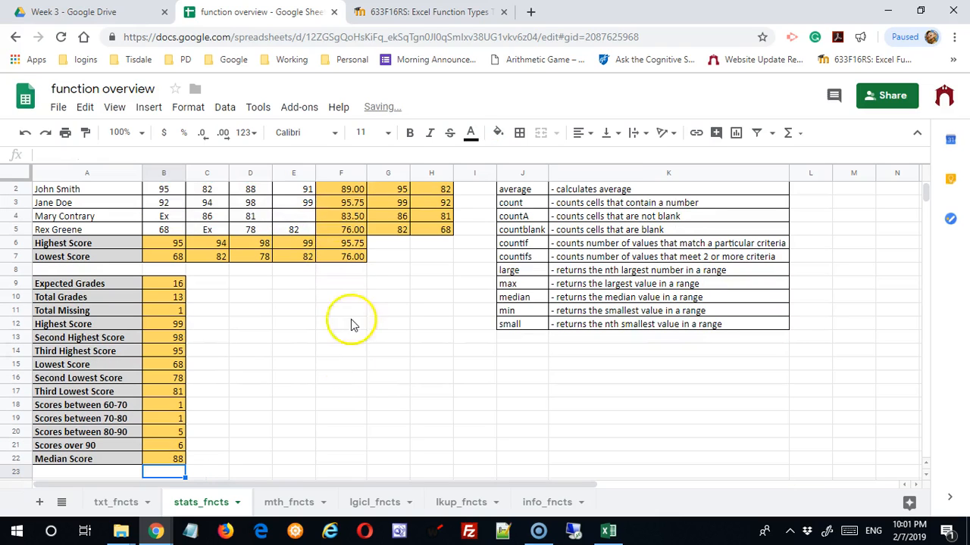
pyautogui.scroll(1, 405, 410)
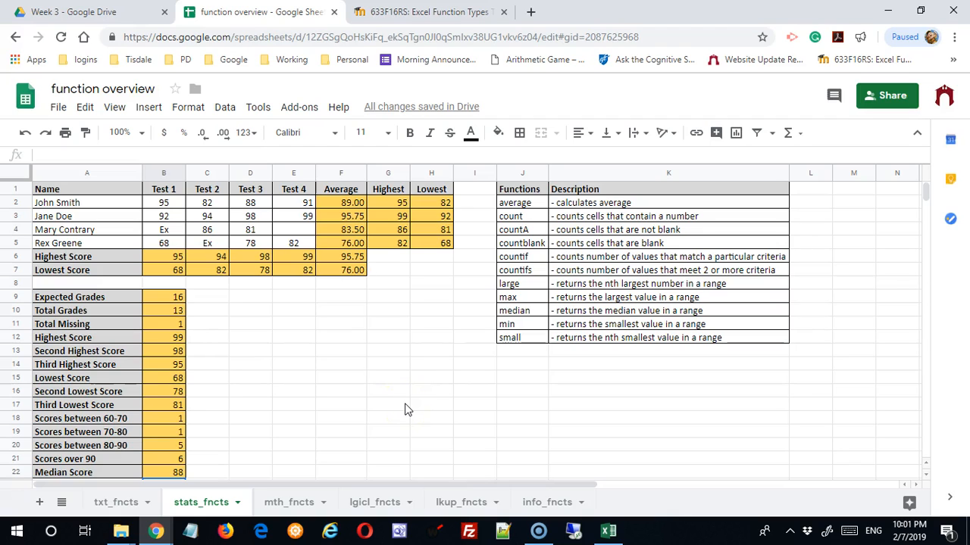
pyautogui.click(381, 408)
# Step: Open the mth_fncts sheet and set the text color of the Example cells D2:D17 to black
pyautogui.click(288, 502)
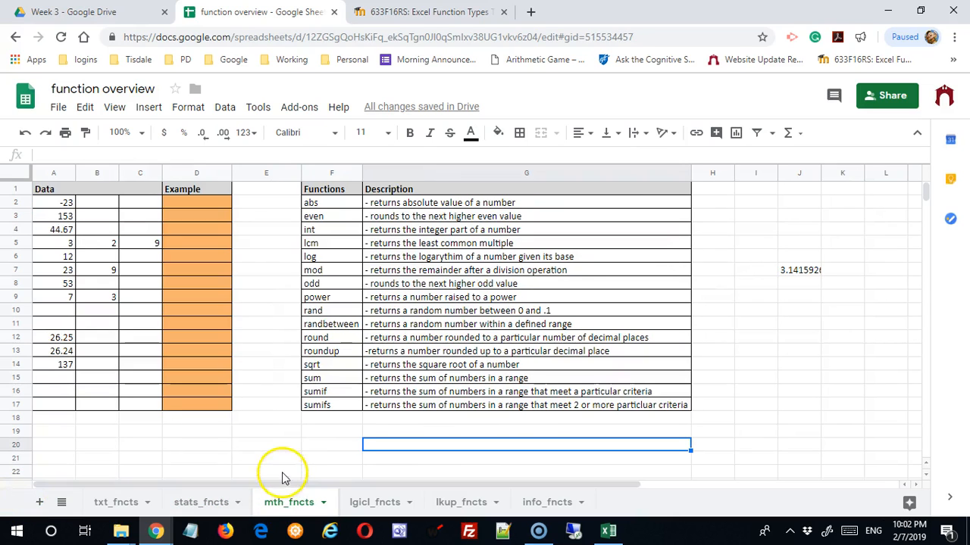
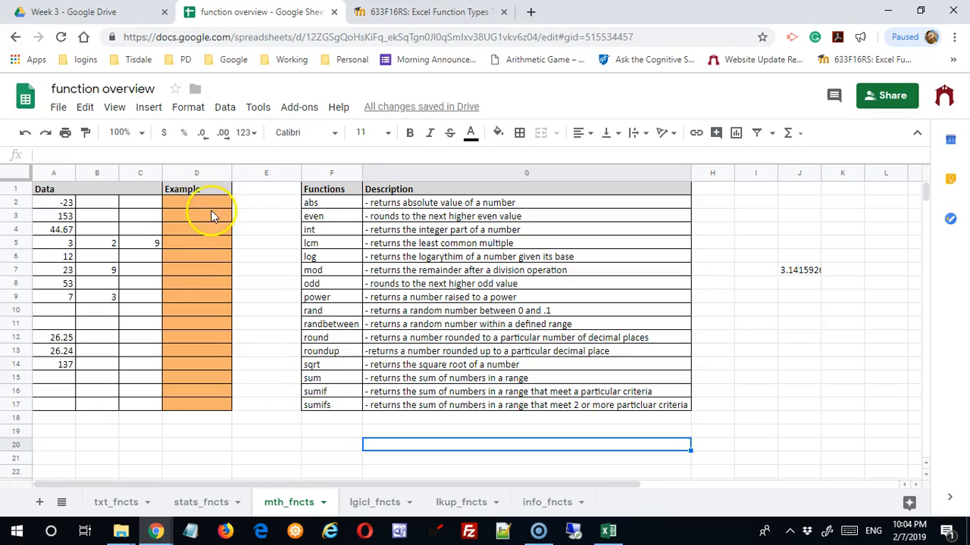
pyautogui.moveTo(207, 201); pyautogui.dragTo(208, 401)
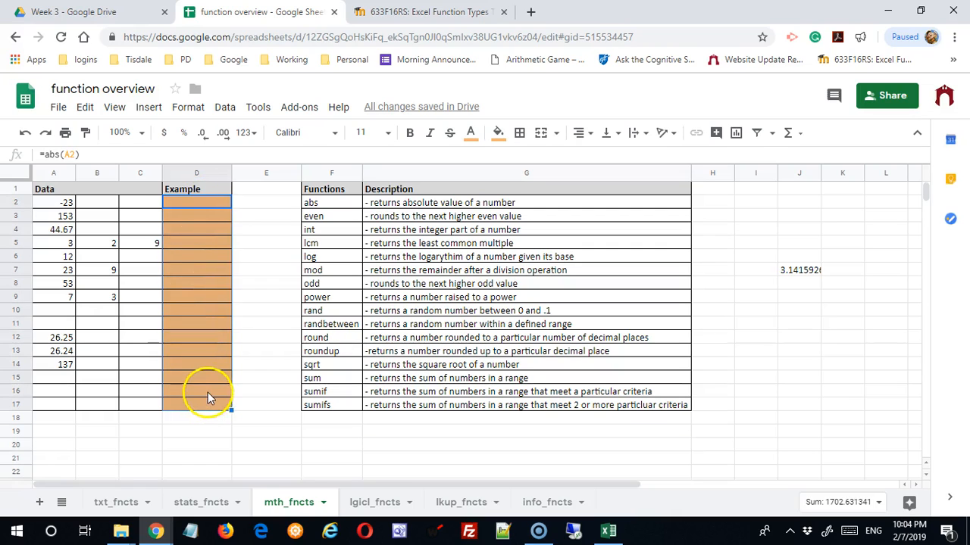
pyautogui.click(471, 133)
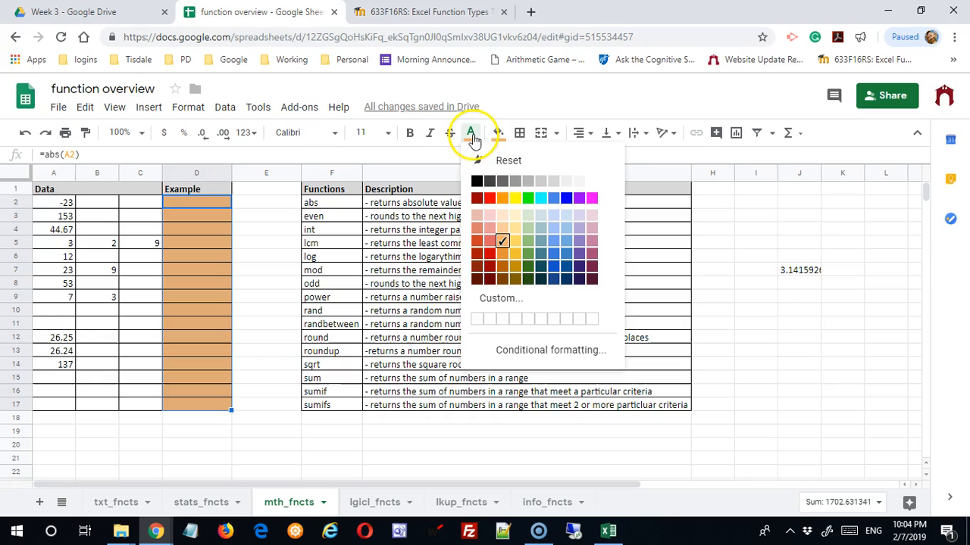
pyautogui.click(476, 180)
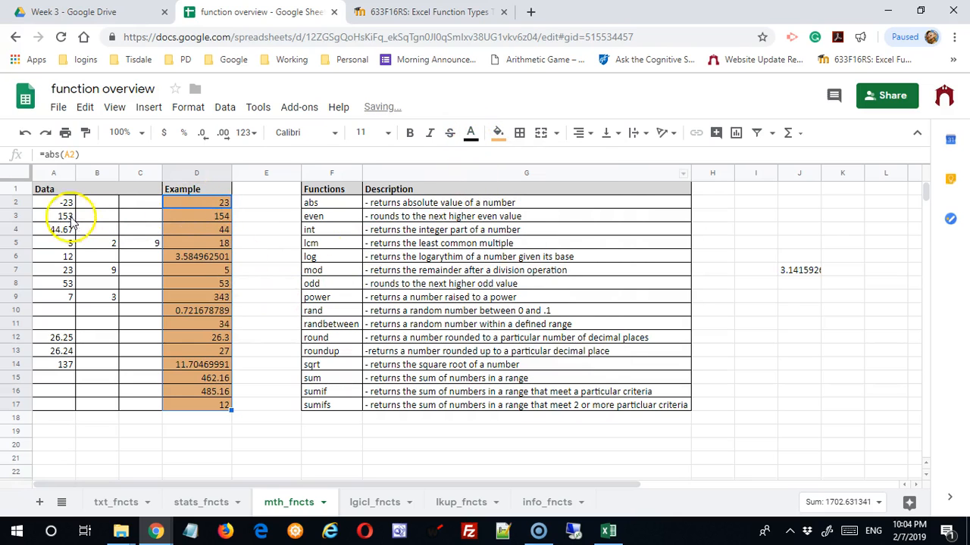
# Step: Review the ABS and EVEN formulas in D2 and D3, and change the EVEN input in A3 to 154
pyautogui.click(194, 205)
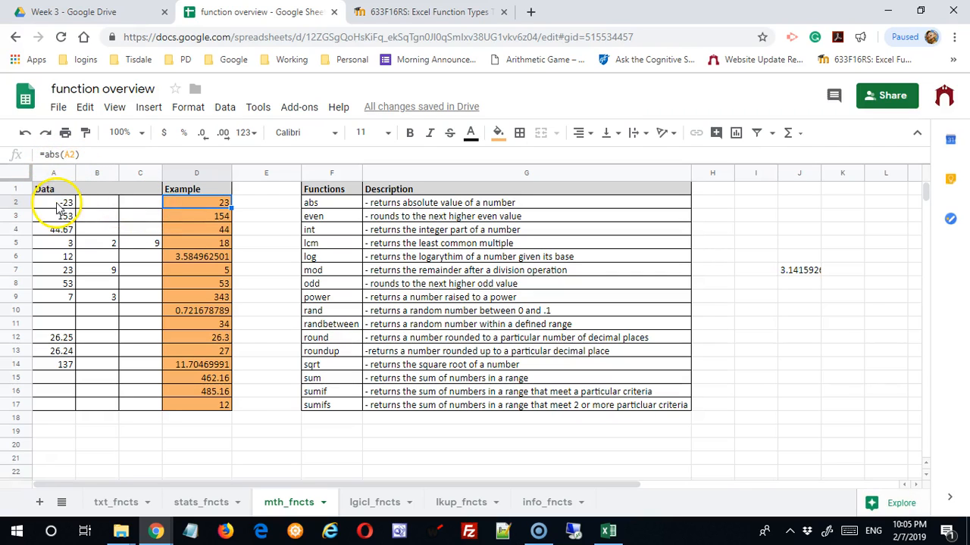
pyautogui.click(216, 219)
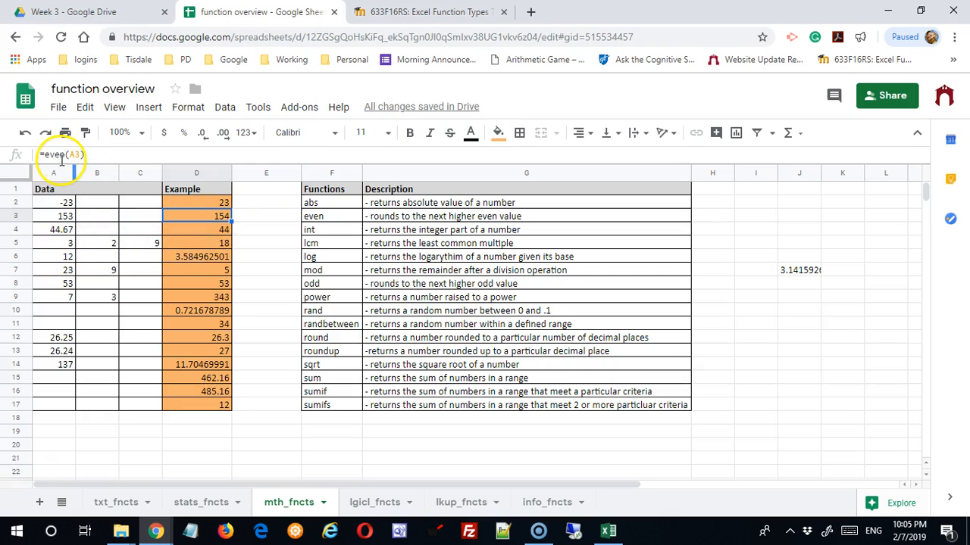
pyautogui.click(66, 219)
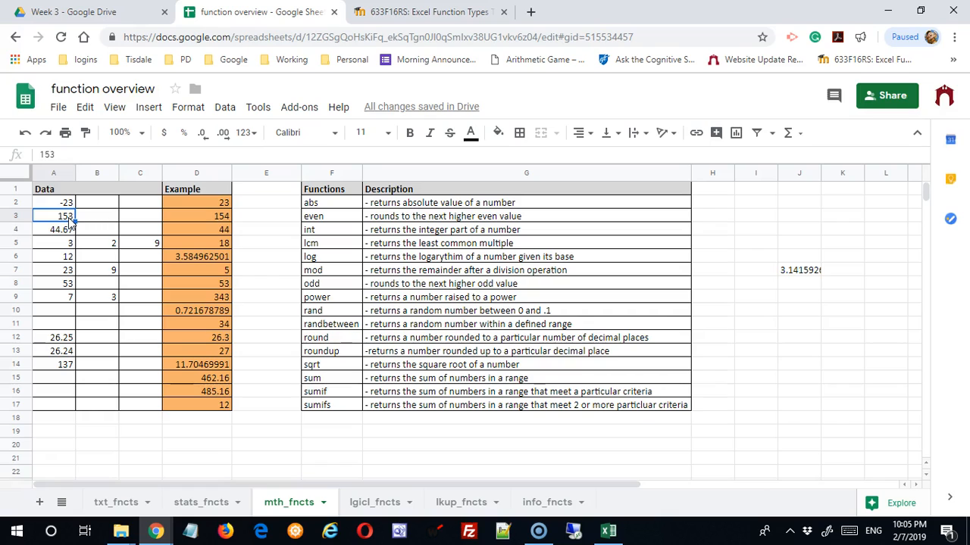
pyautogui.write('154')
pyautogui.press('Return')
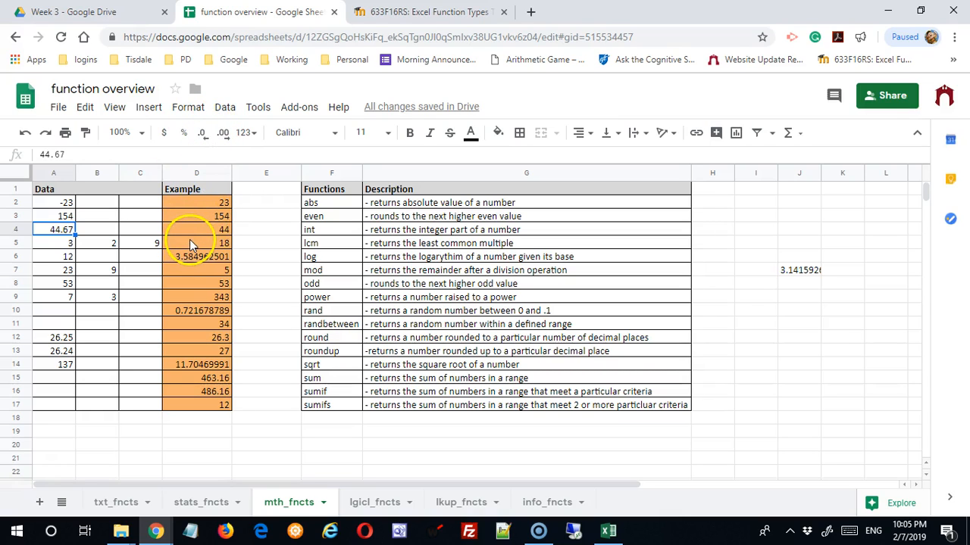
# Step: Review the INT formula in D4 and the LCM formula in D5
pyautogui.click(213, 230)
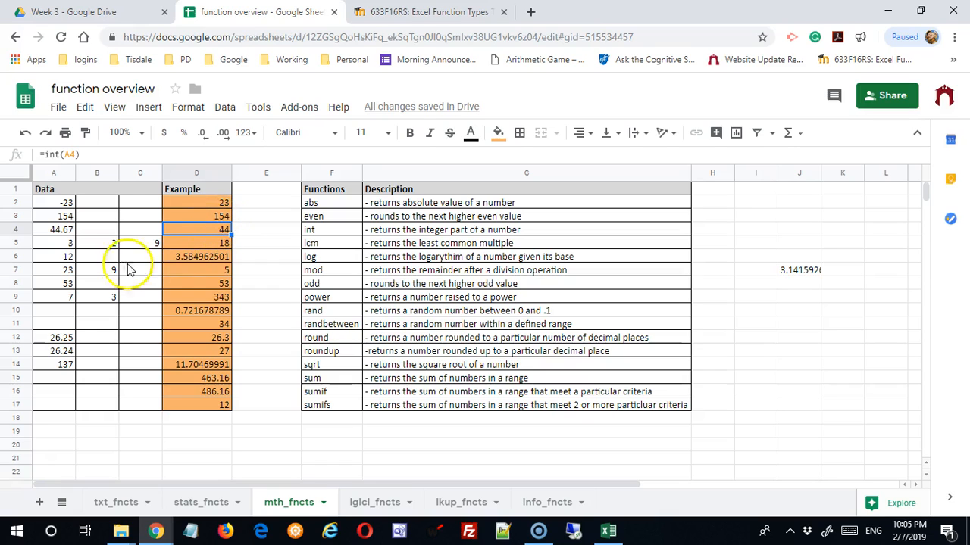
pyautogui.click(191, 242)
pyautogui.click(94, 154)
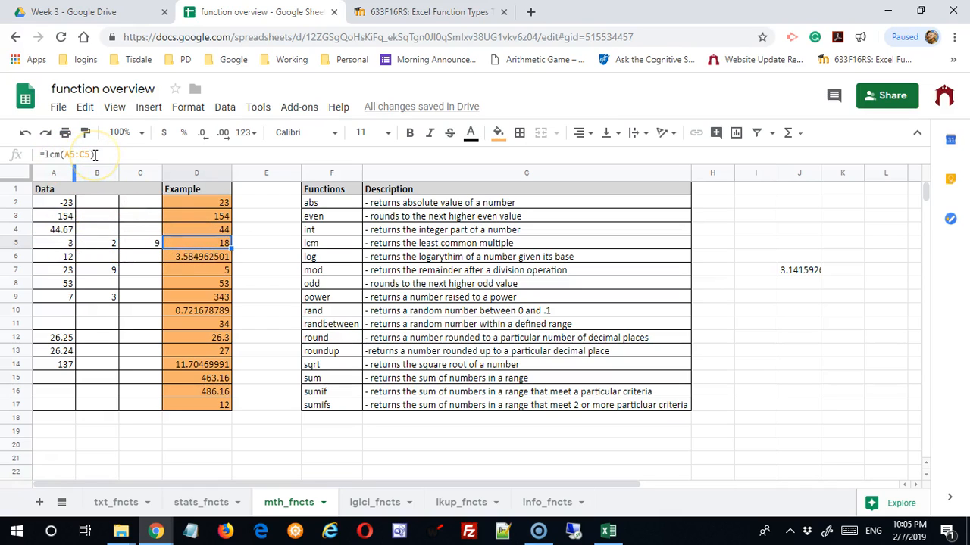
pyautogui.click(216, 245)
# Step: Set the base of the LOG formula in D6 to 10
pyautogui.click(212, 258)
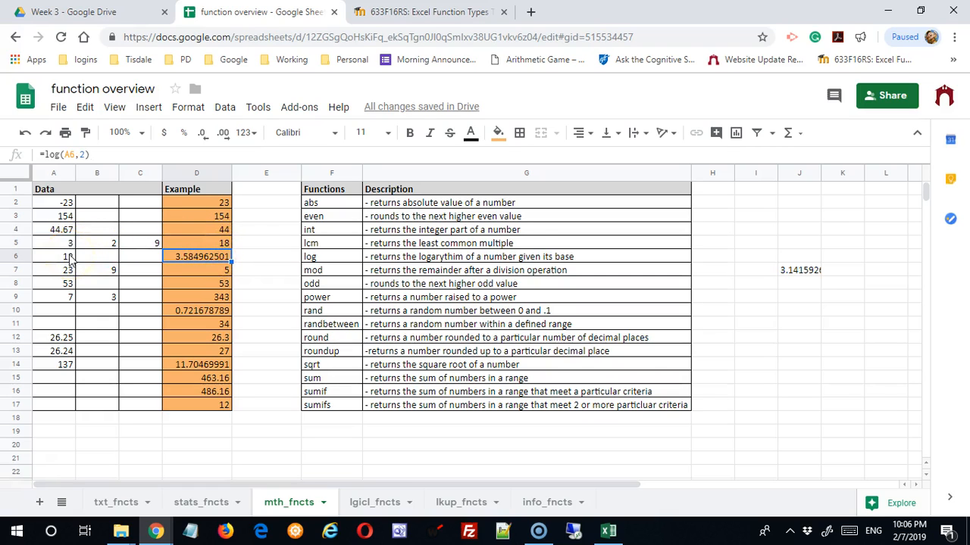
pyautogui.click(84, 156)
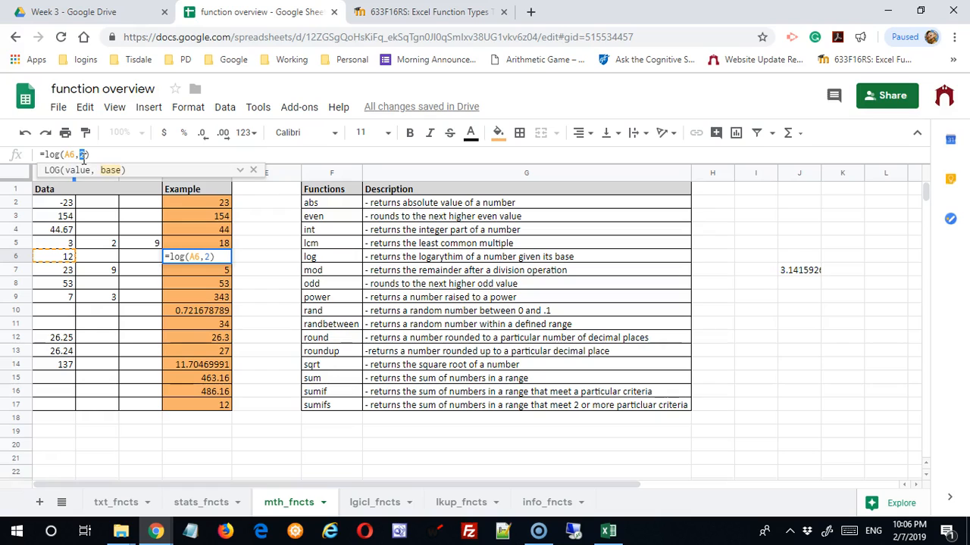
pyautogui.write('10')
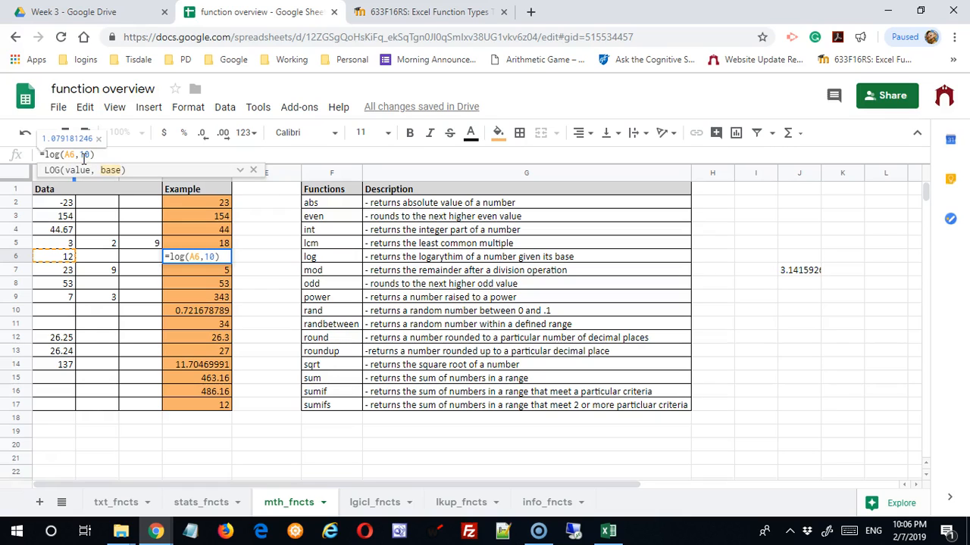
pyautogui.press('Return')
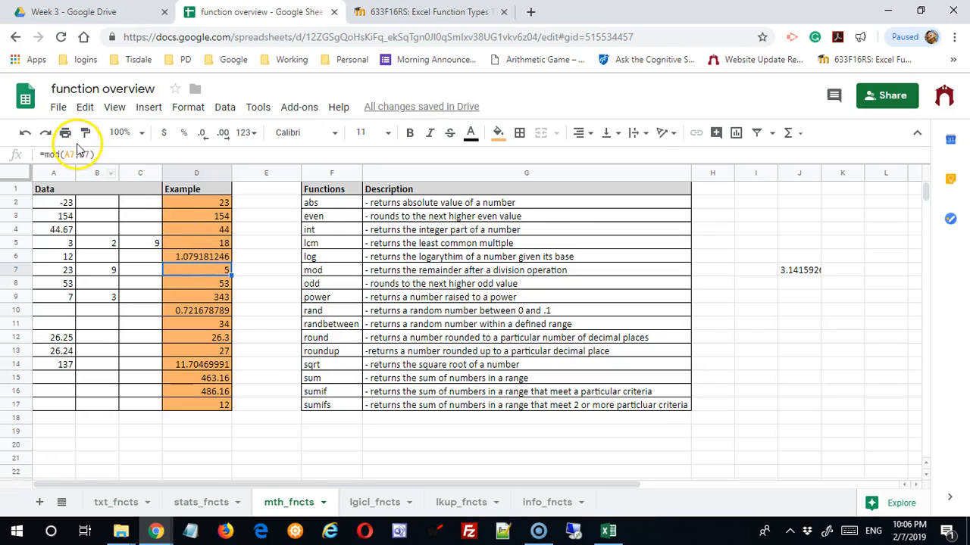
# Step: Set the base of the LOG formula in D6 to 16
pyautogui.click(198, 256)
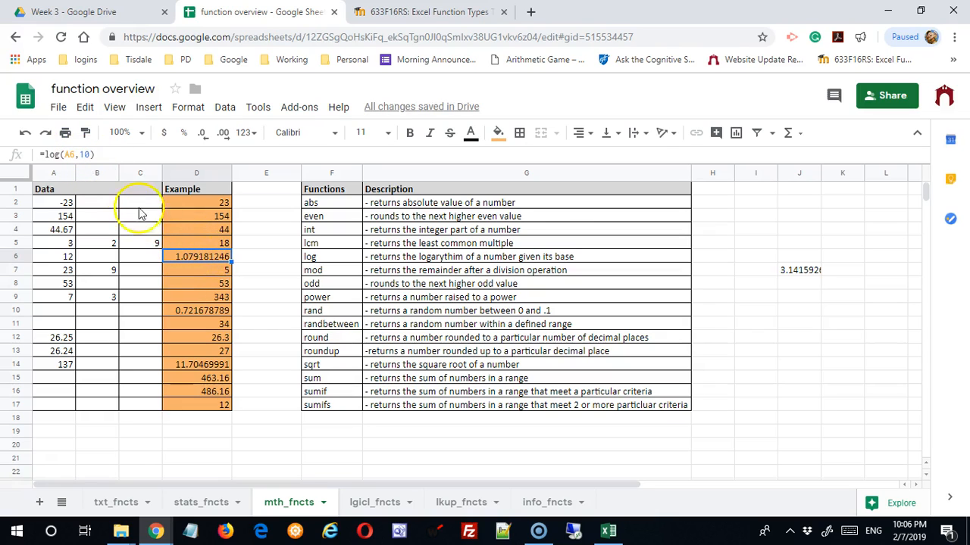
pyautogui.click(82, 154)
pyautogui.moveTo(81, 155); pyautogui.dragTo(93, 159)
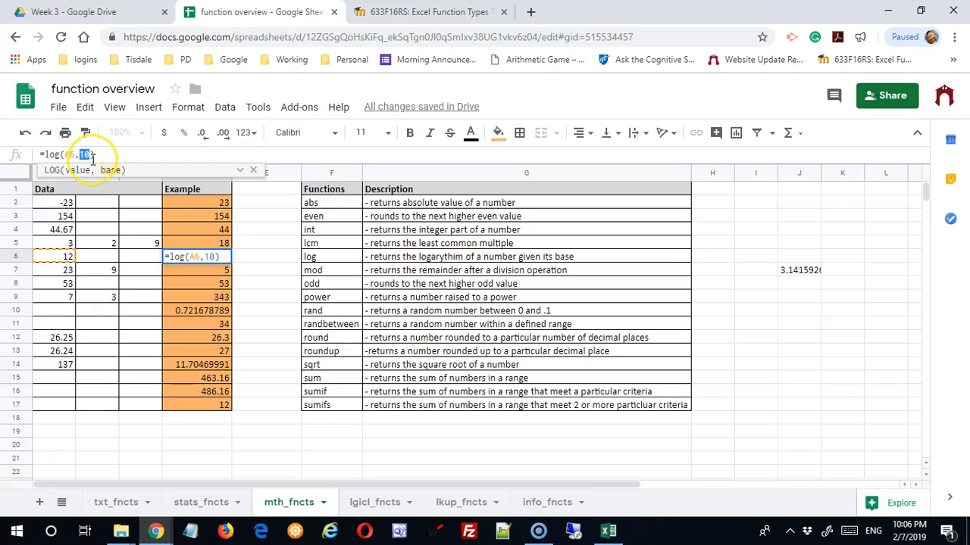
pyautogui.write('16')
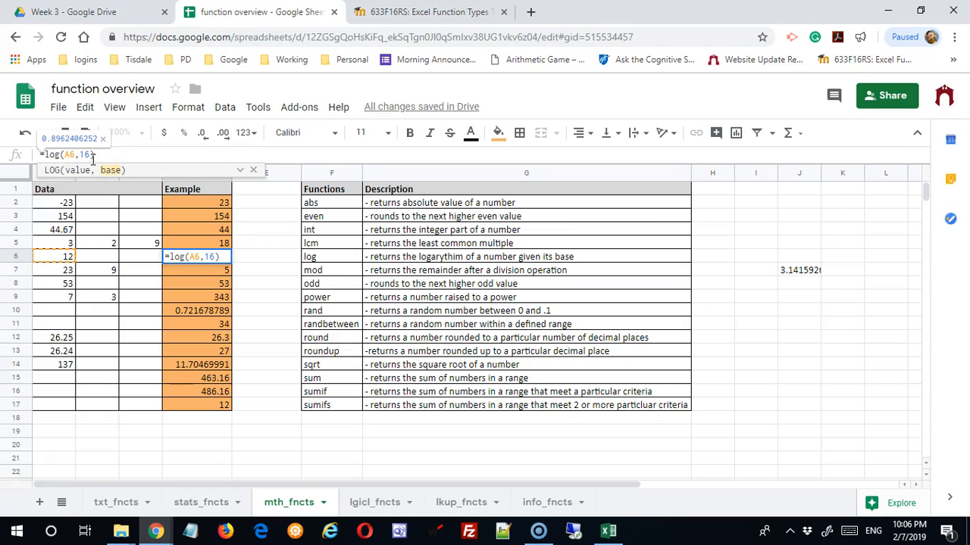
pyautogui.press('Return')
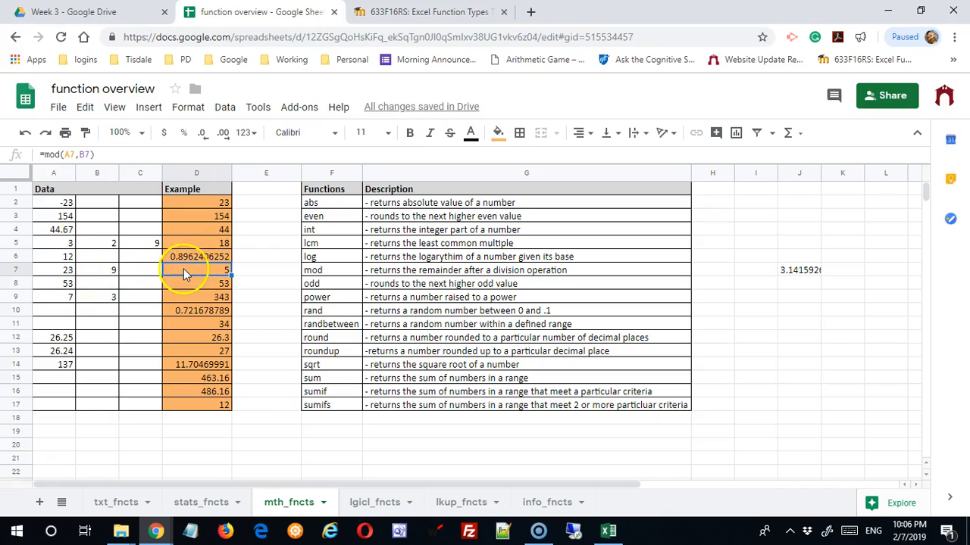
# Step: Review the MOD and ODD formulas in D7 and D8, and change the ODD input in A8 to 54
pyautogui.click(82, 154)
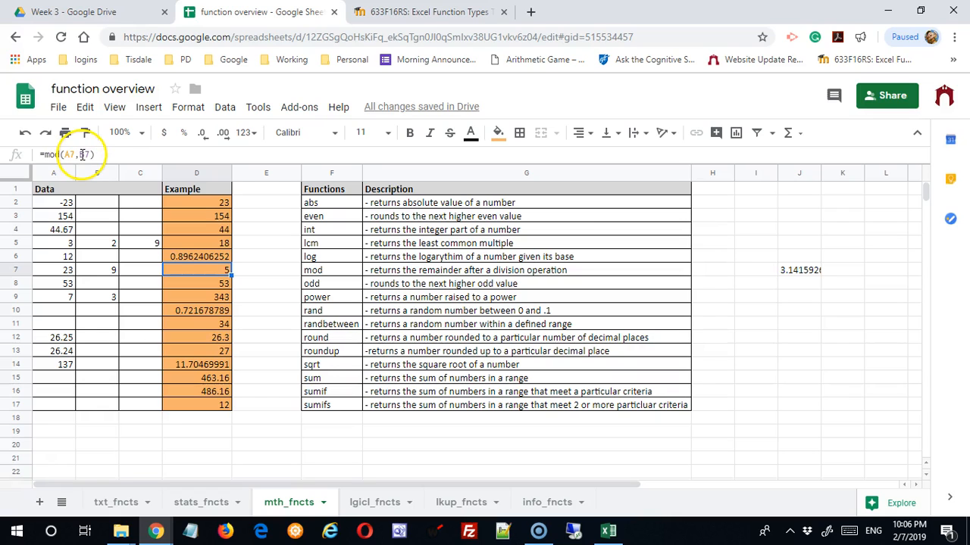
pyautogui.press('Escape')
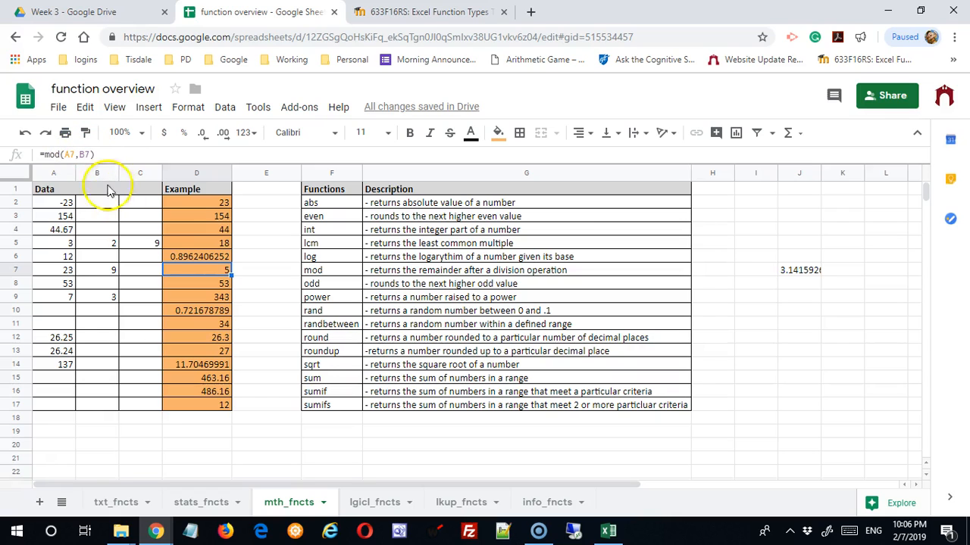
pyautogui.click(199, 286)
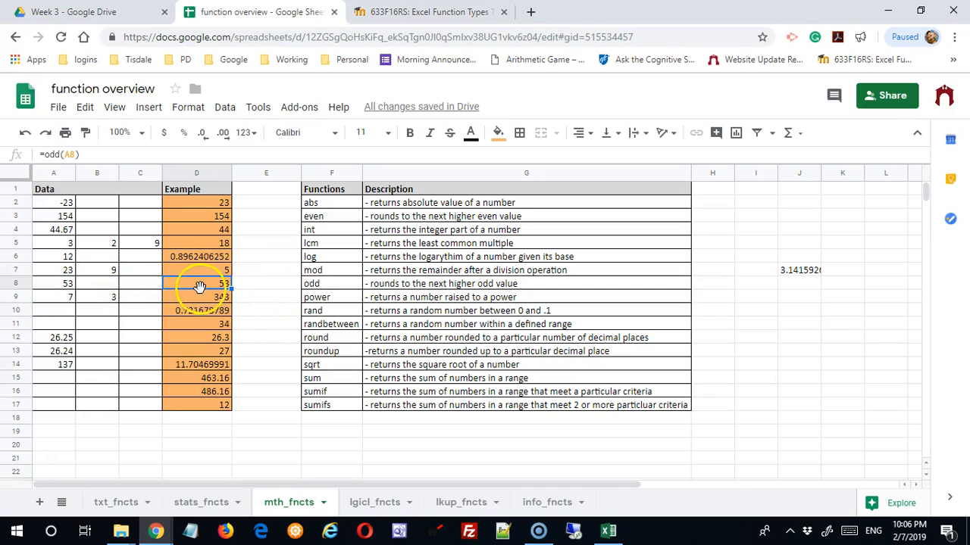
pyautogui.click(57, 285)
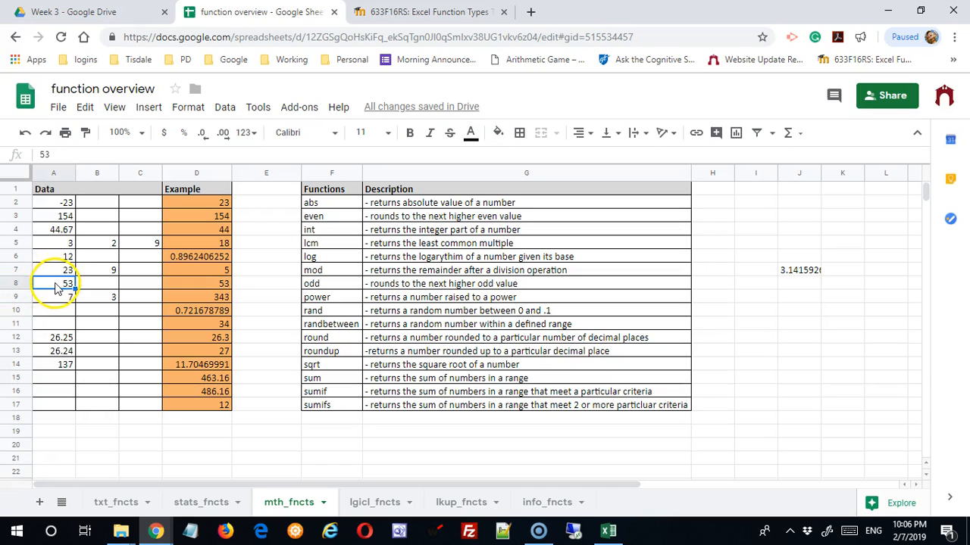
pyautogui.write('54')
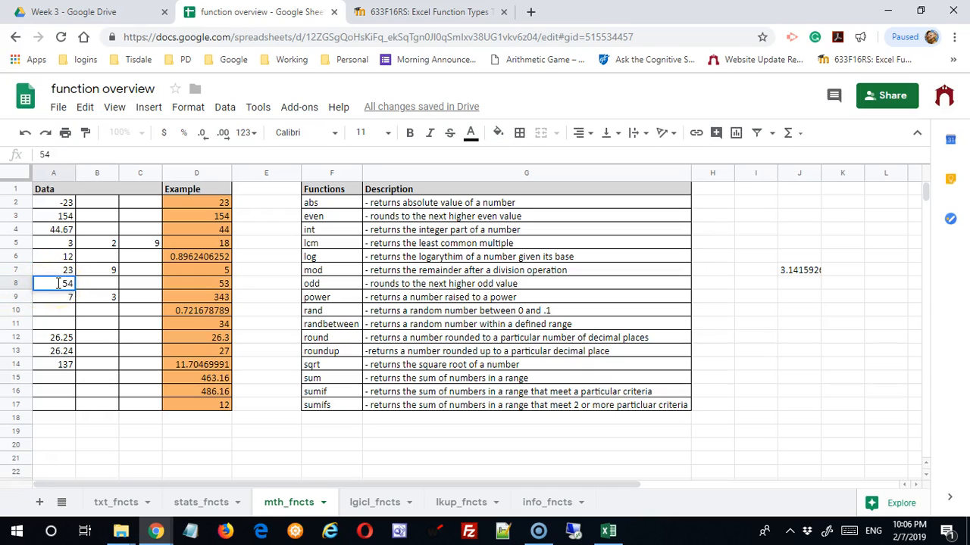
pyautogui.press('Return')
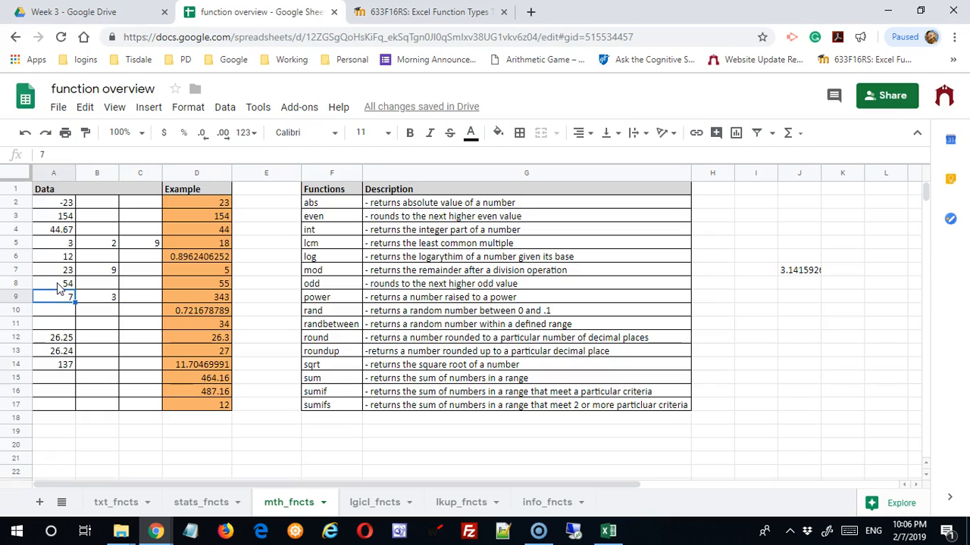
# Step: Check the POWER formula in D9 and change its exponent in B9 to 2
pyautogui.click(207, 297)
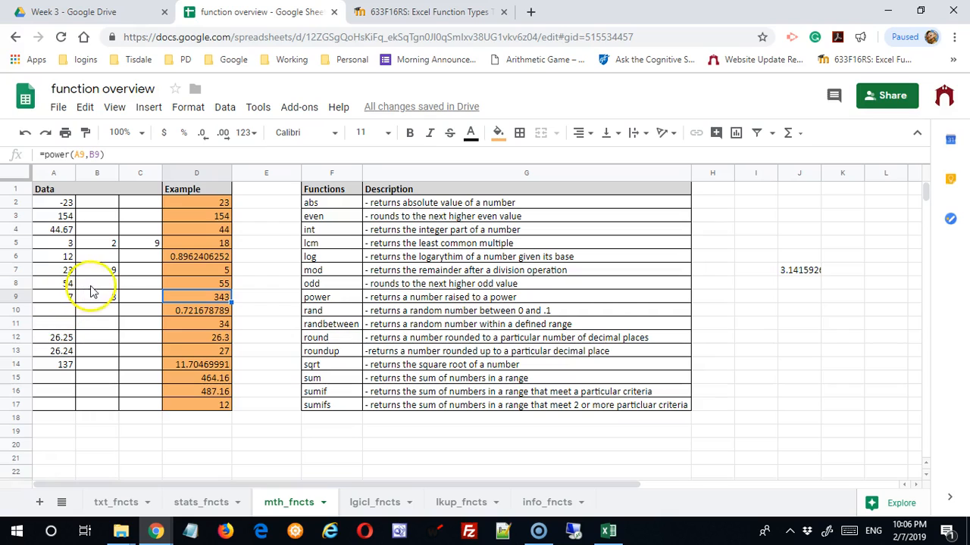
pyautogui.click(108, 301)
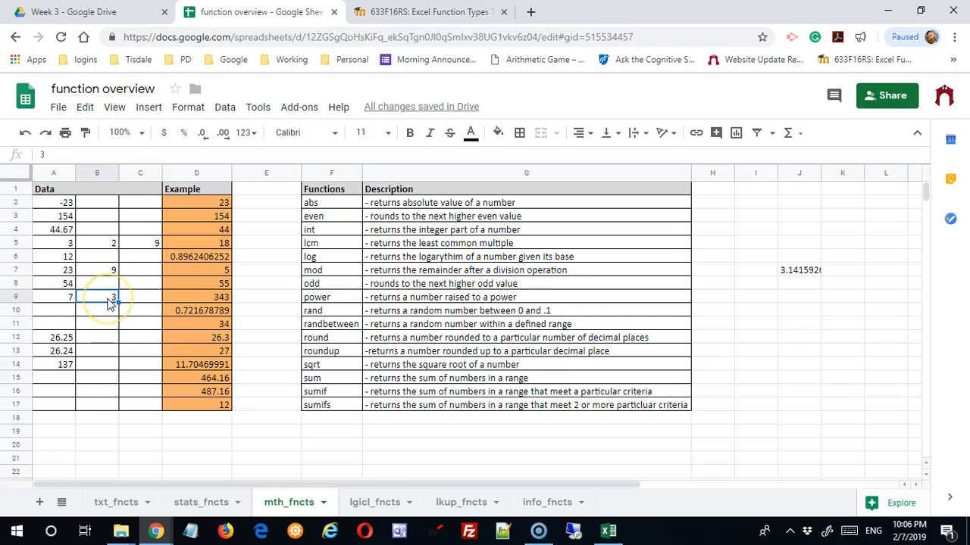
pyautogui.write('2')
pyautogui.press('Return')
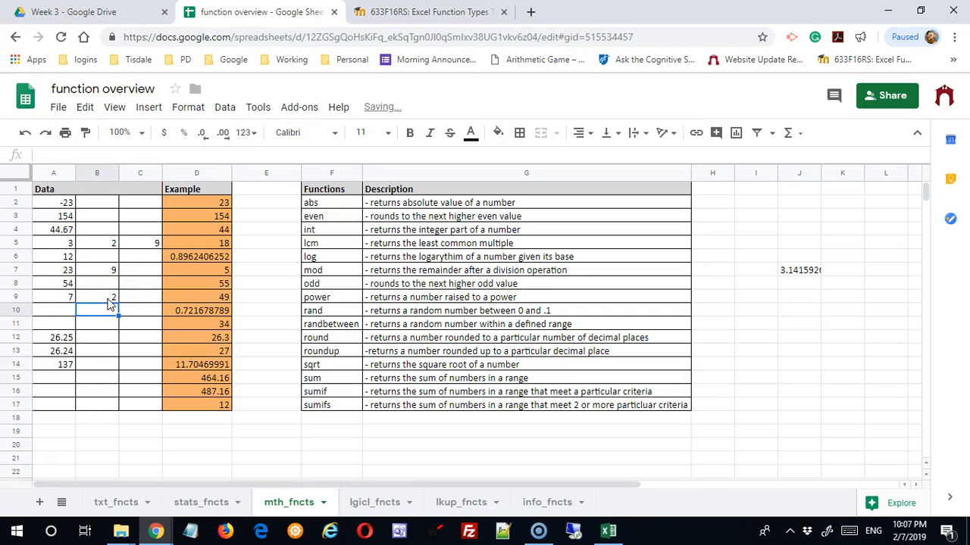
# Step: Clear the fixed values in D10:D11 and enter =rand() in D10
pyautogui.click(200, 312)
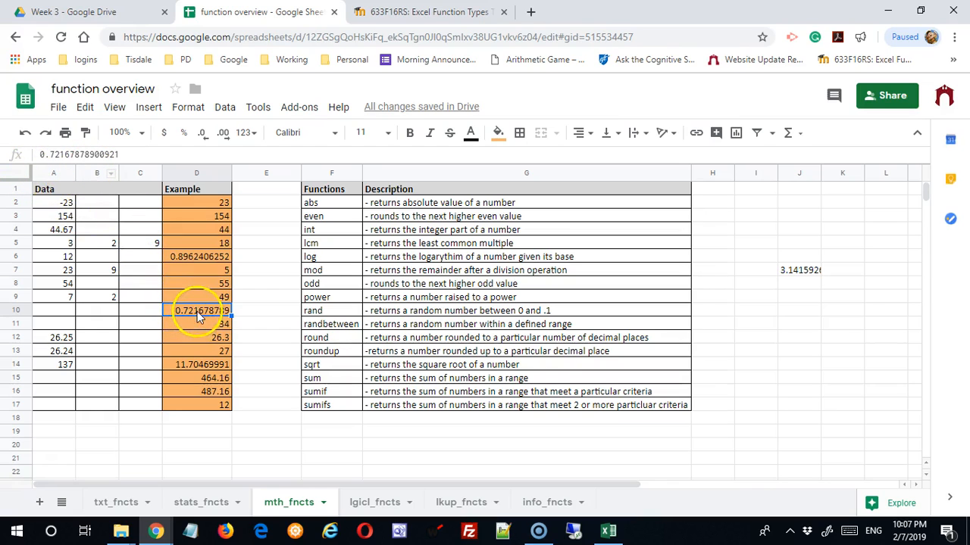
pyautogui.moveTo(199, 316); pyautogui.dragTo(201, 322)
pyautogui.press('Delete')
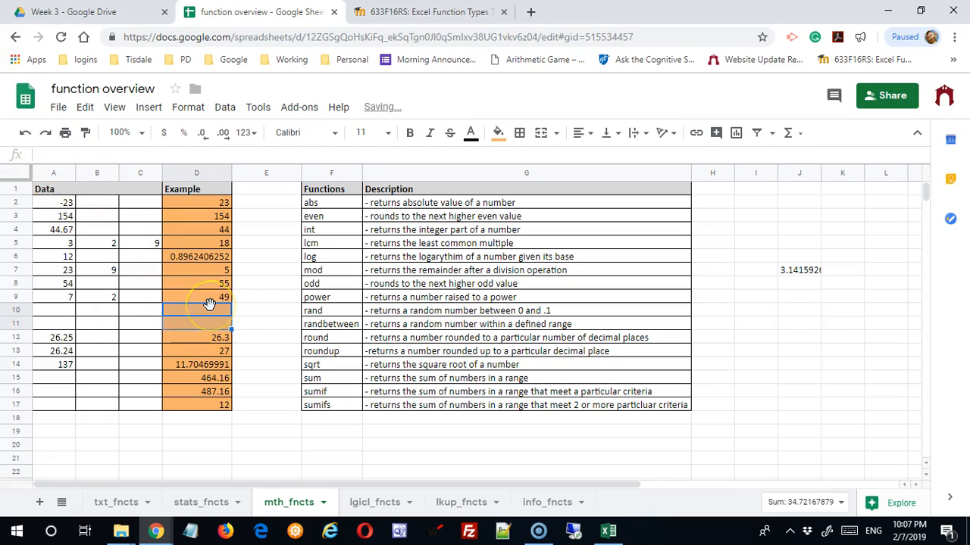
pyautogui.click(206, 310)
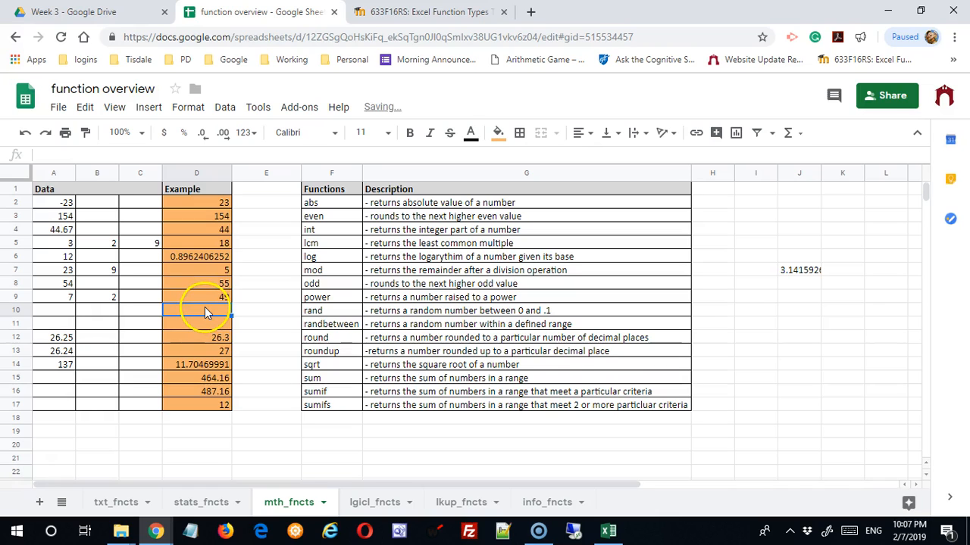
pyautogui.write('=rand')
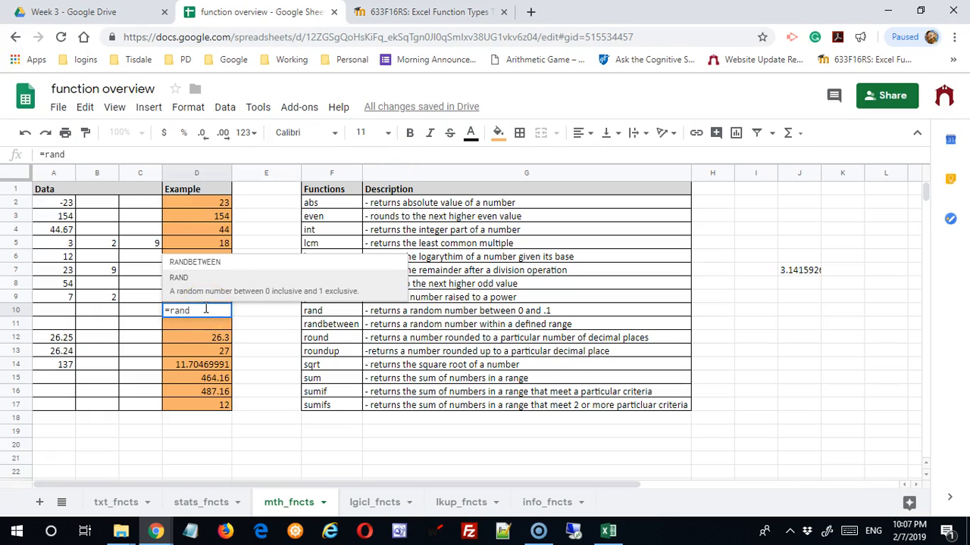
pyautogui.write('()')
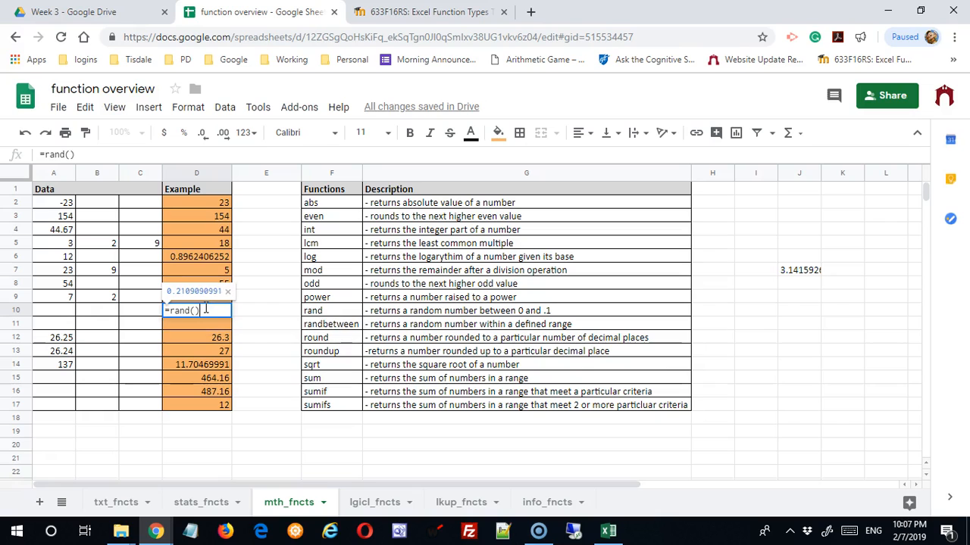
pyautogui.press('Return')
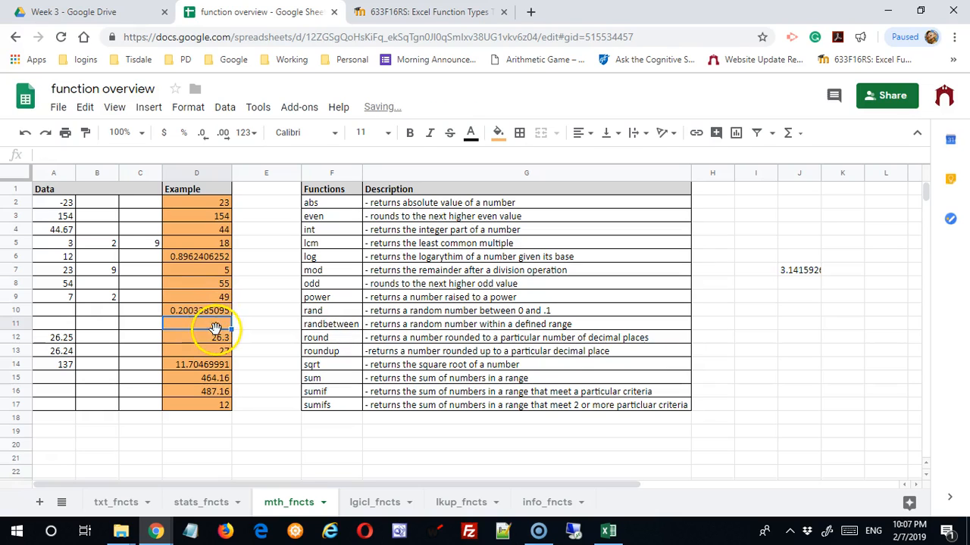
# Step: Enter =RANDBETWEEN(80,120) in D11 and inspect the ROUND formula in D12
pyautogui.write('=rand')
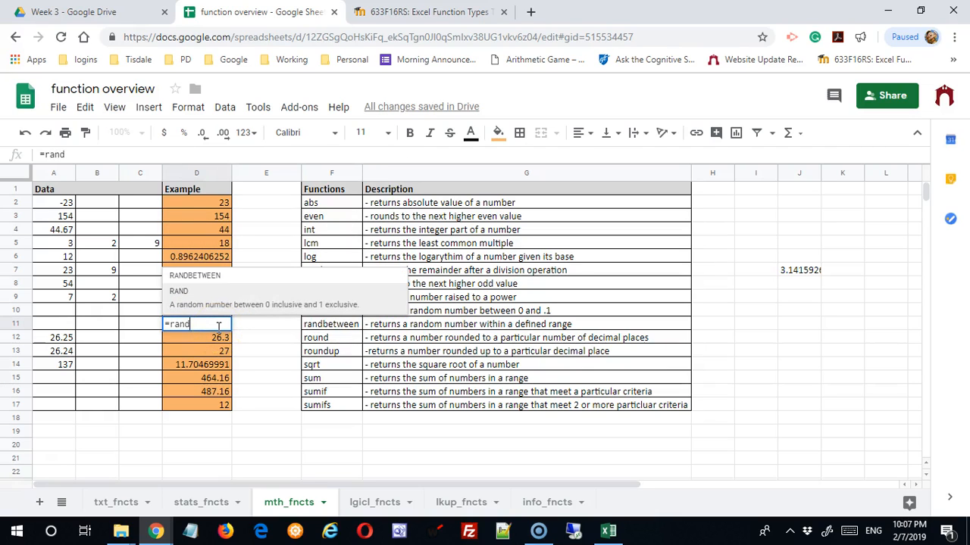
pyautogui.write('bet')
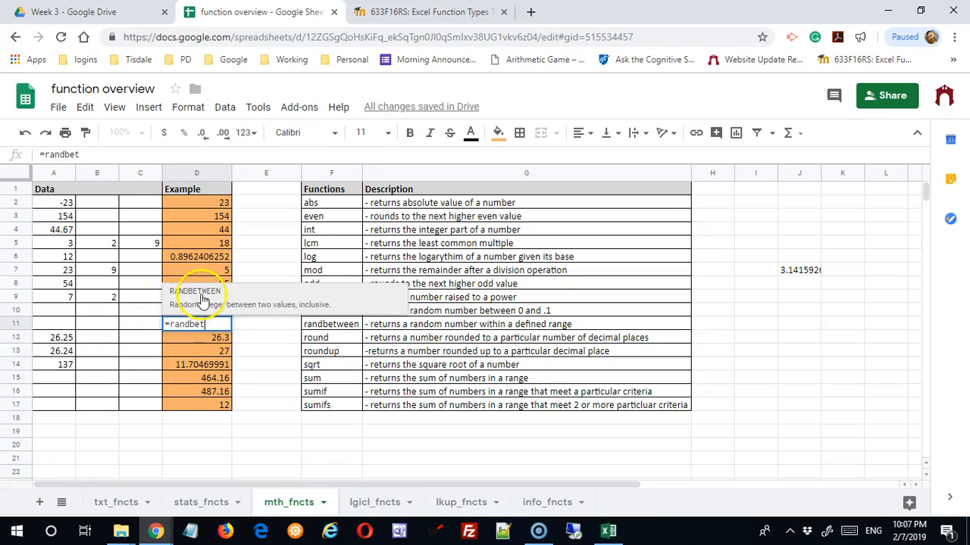
pyautogui.click(200, 295)
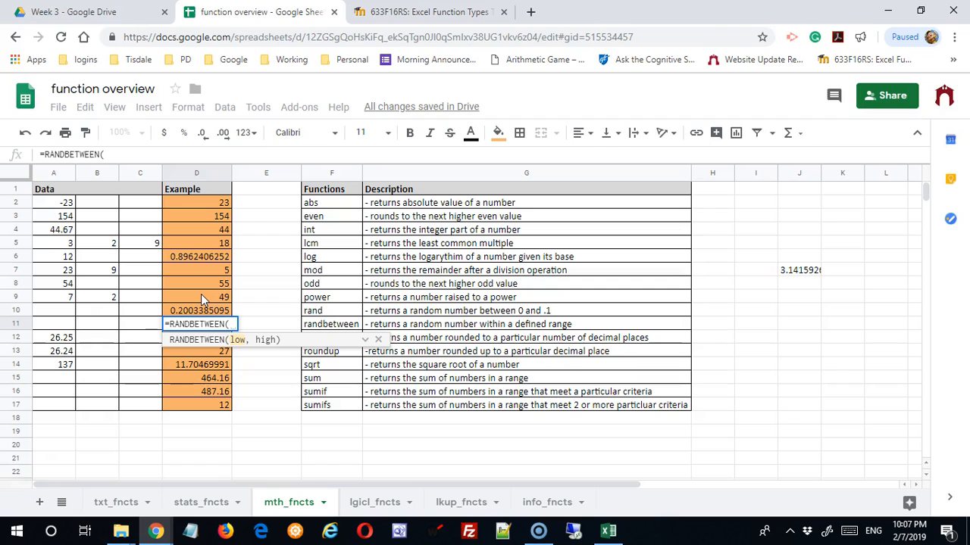
pyautogui.write('80')
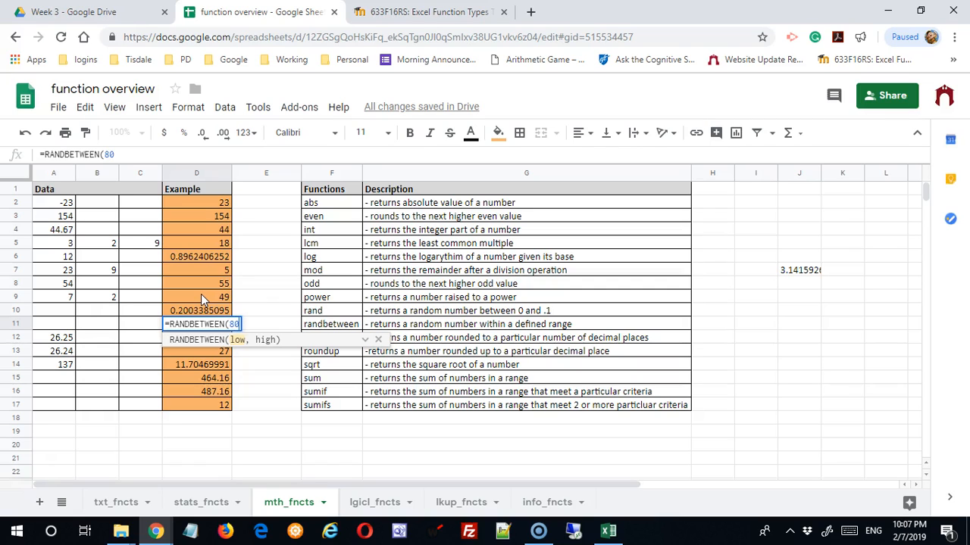
pyautogui.write(',120')
pyautogui.press('Return')
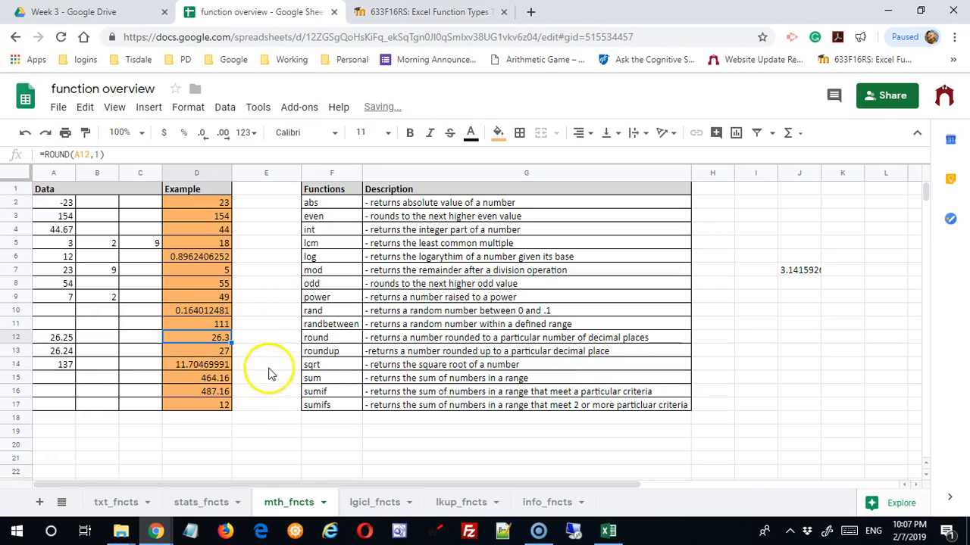
pyautogui.doubleClick(221, 341)
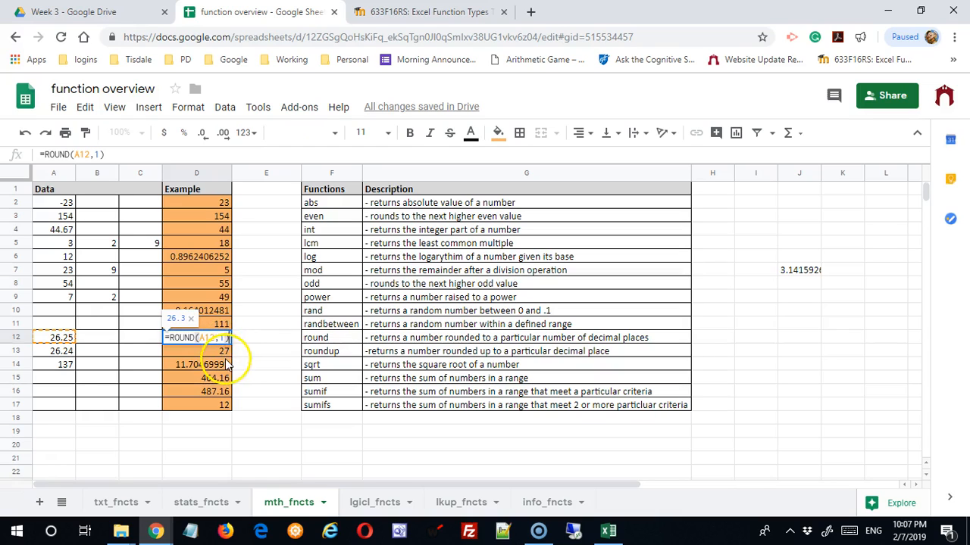
pyautogui.press('Return')
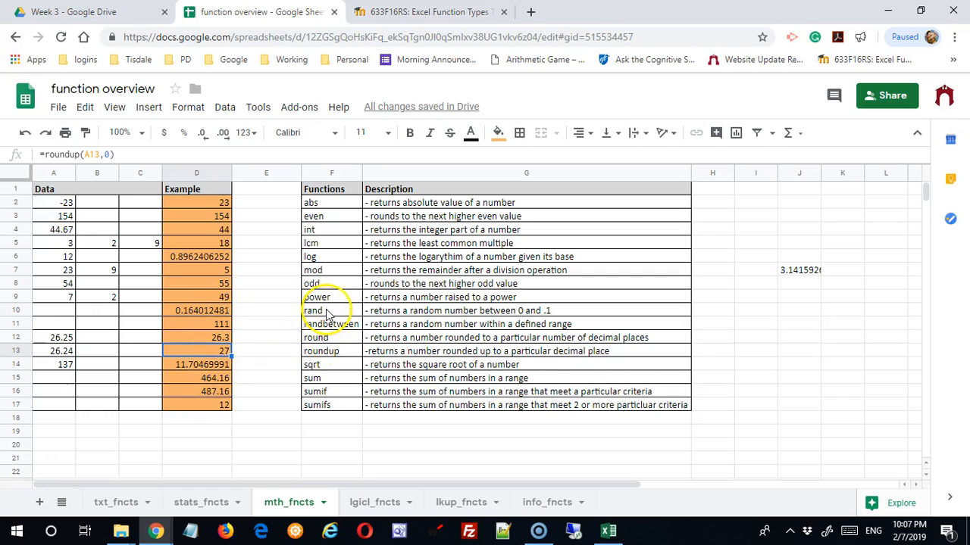
# Step: Replace the RAND and RANDBETWEEN formulas in D10:D11 with their own values by copying and pasting values only
pyautogui.moveTo(211, 318); pyautogui.dragTo(215, 328)
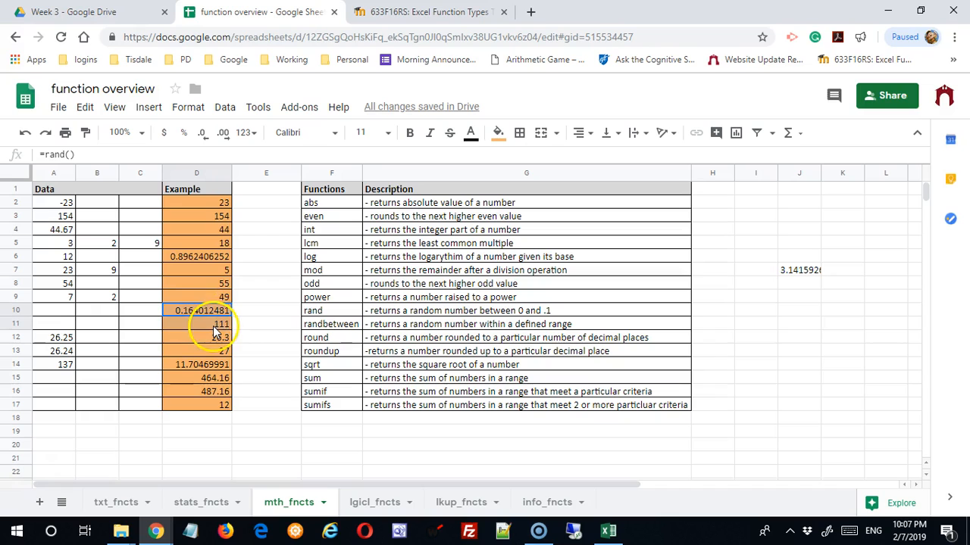
pyautogui.rightClick(215, 329)
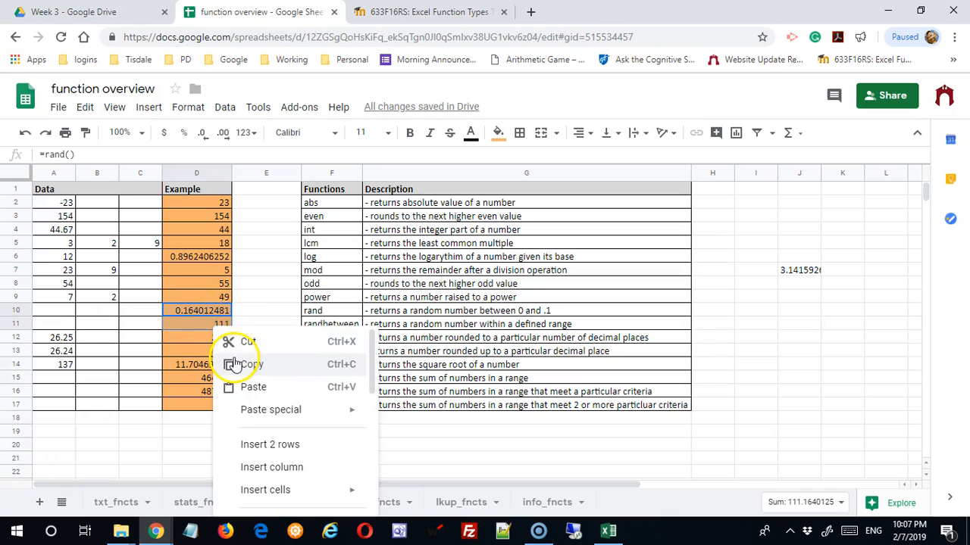
pyautogui.click(228, 363)
pyautogui.rightClick(214, 320)
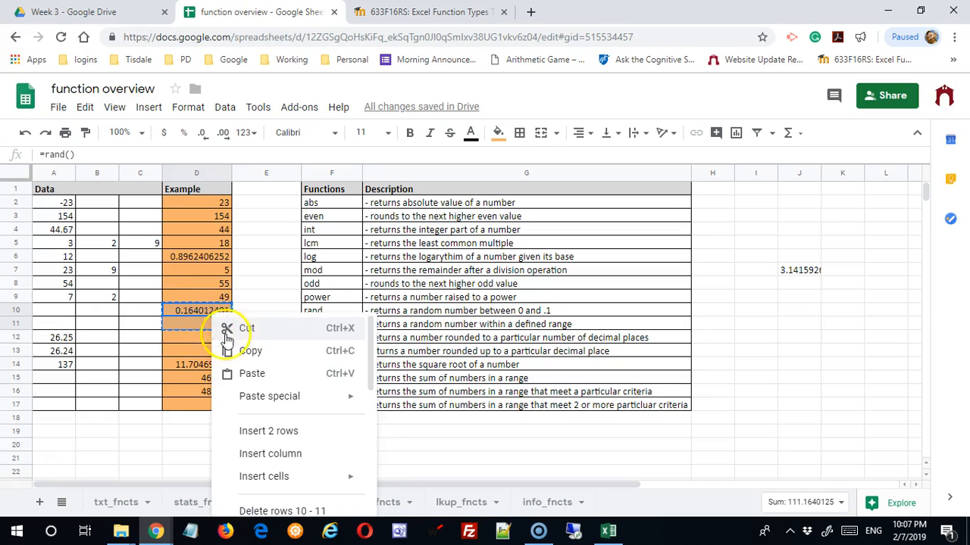
pyautogui.moveTo(260, 404)
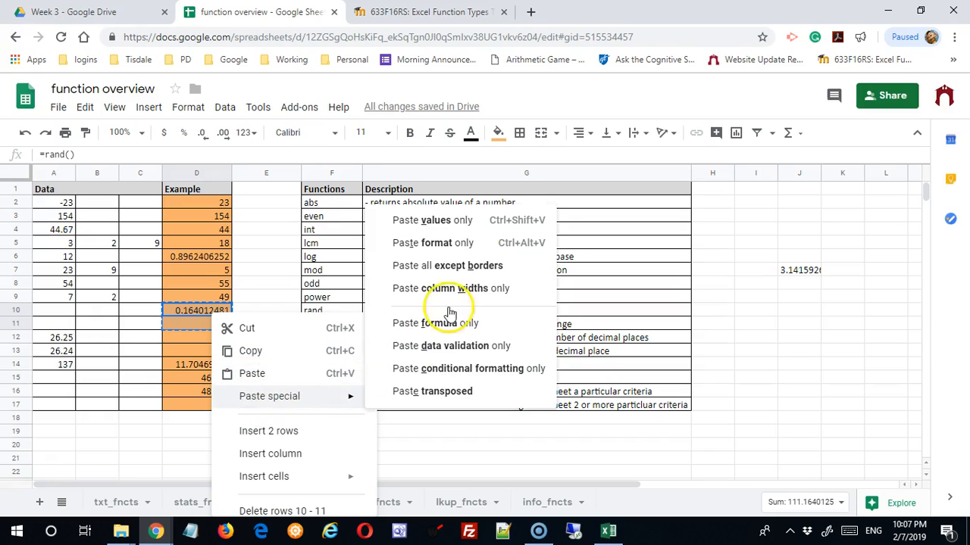
pyautogui.click(466, 226)
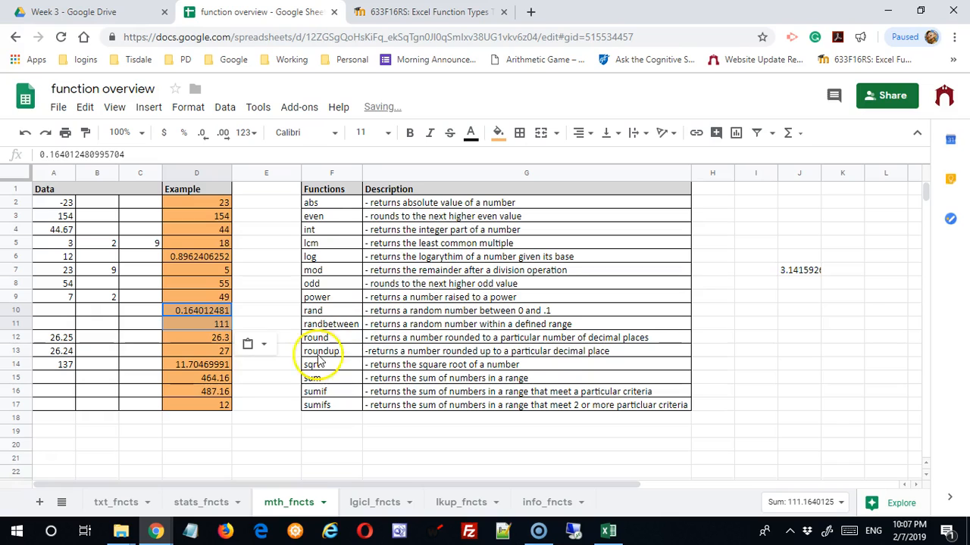
pyautogui.click(222, 313)
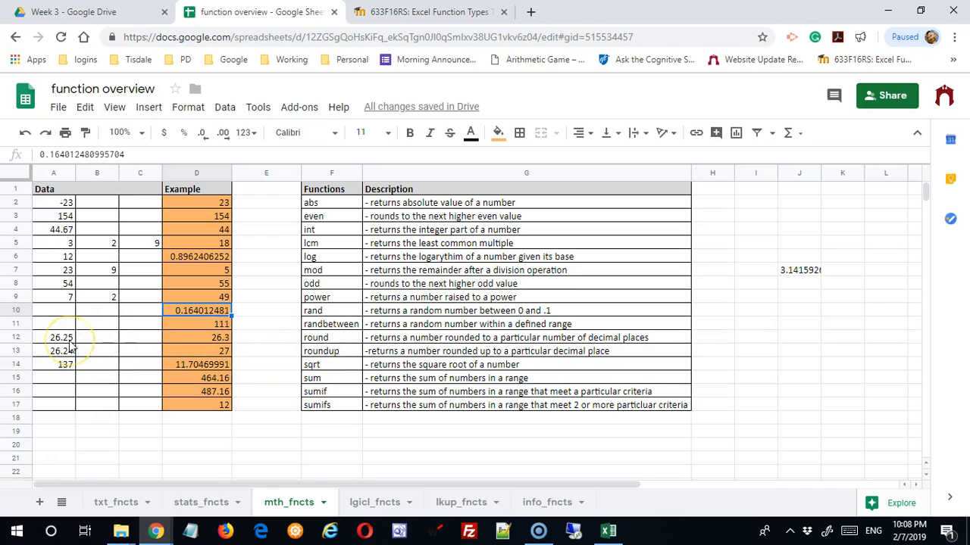
# Step: Change the ROUND formula in D12 to round A12 to 0 decimal places
pyautogui.click(219, 338)
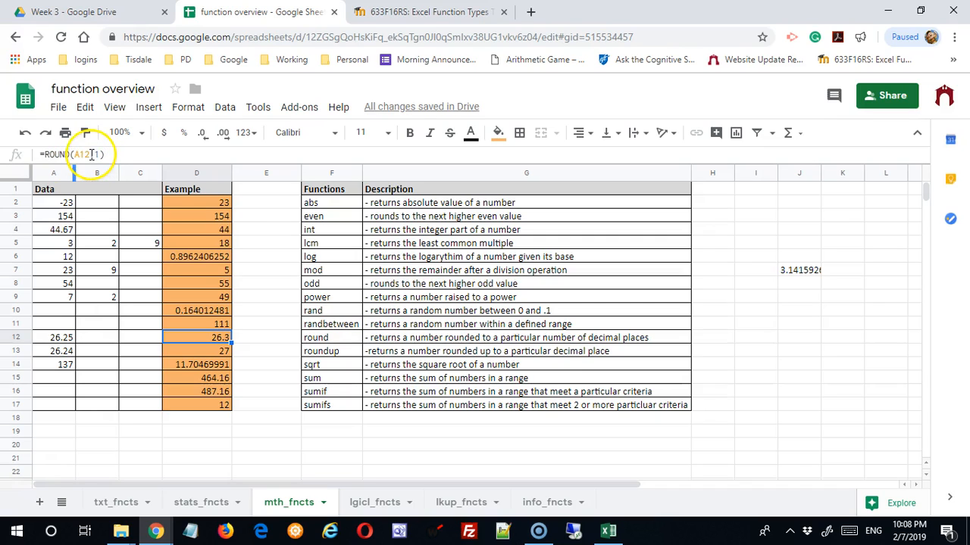
pyautogui.moveTo(94, 154); pyautogui.dragTo(102, 156)
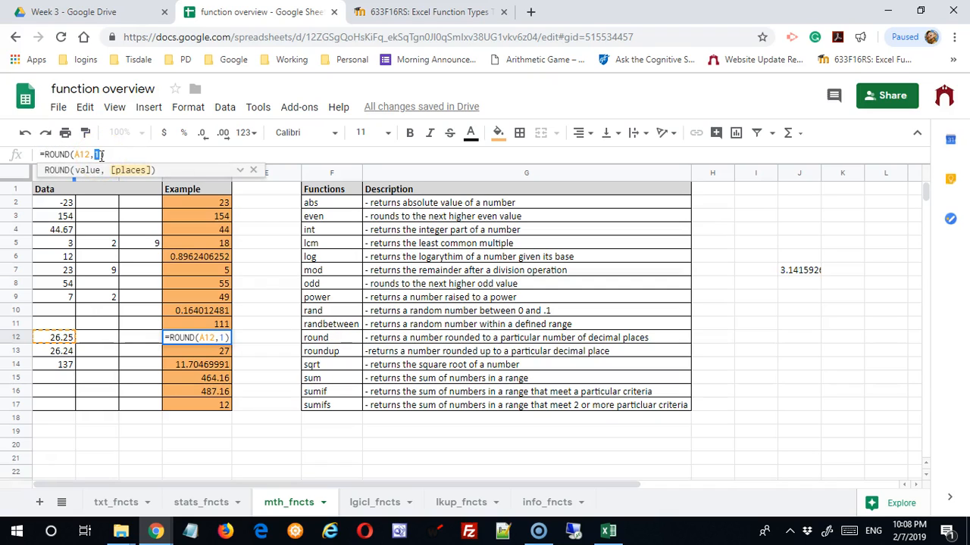
pyautogui.write('0')
pyautogui.press('Return')
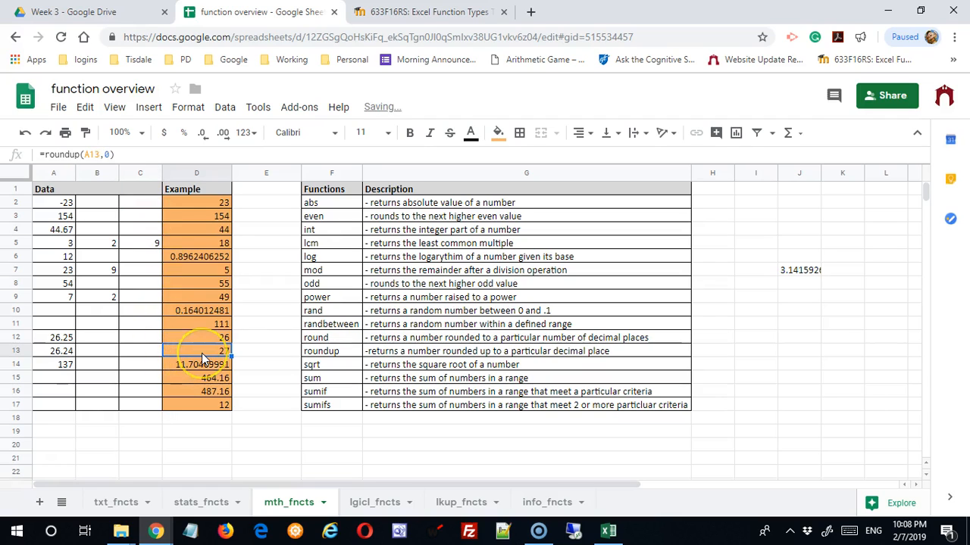
# Step: Review the ROUNDUP, SQRT and SUM formulas in D13:D15
pyautogui.click(222, 355)
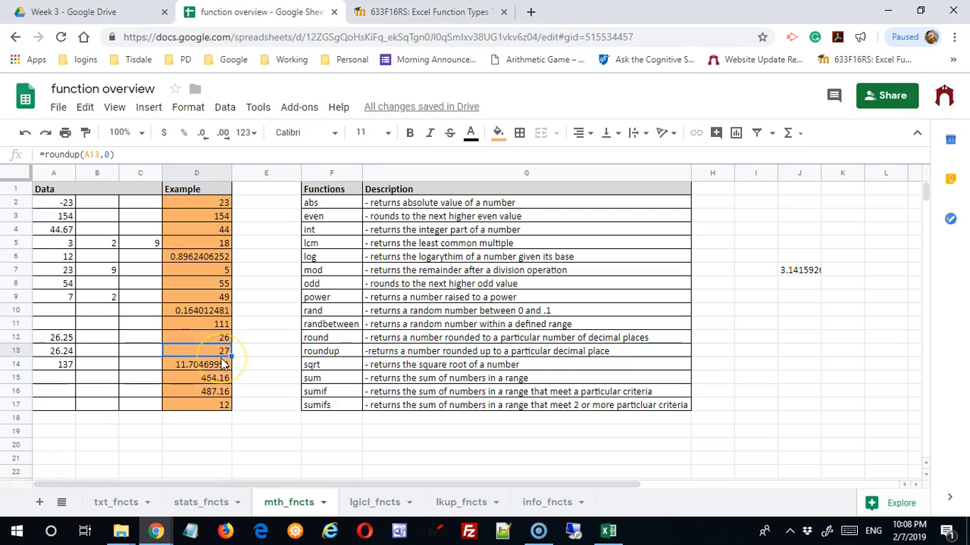
pyautogui.click(104, 154)
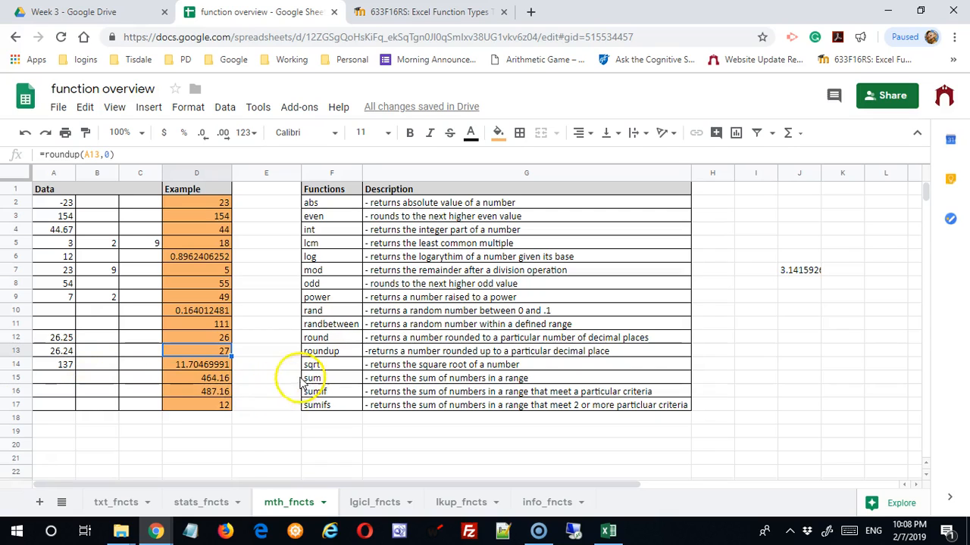
pyautogui.click(188, 366)
pyautogui.click(63, 157)
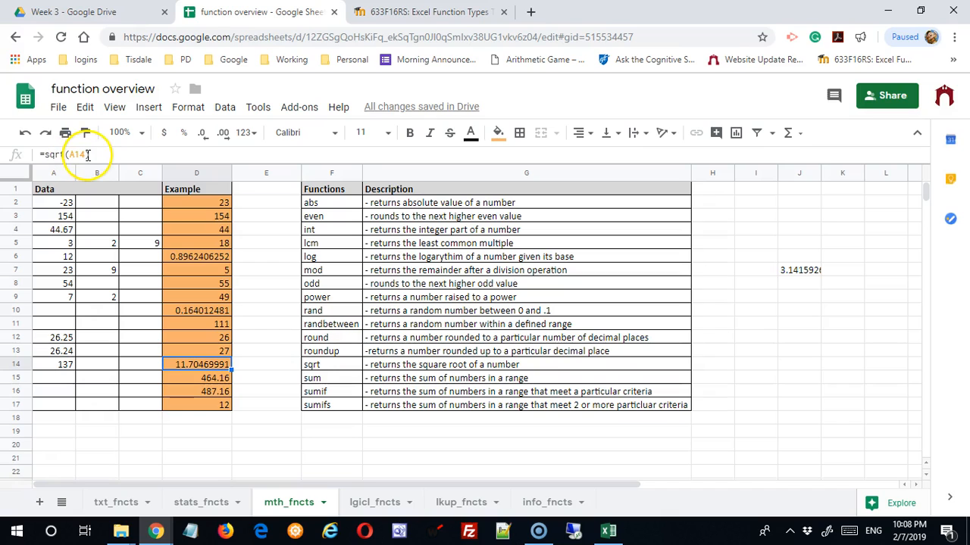
pyautogui.click(203, 369)
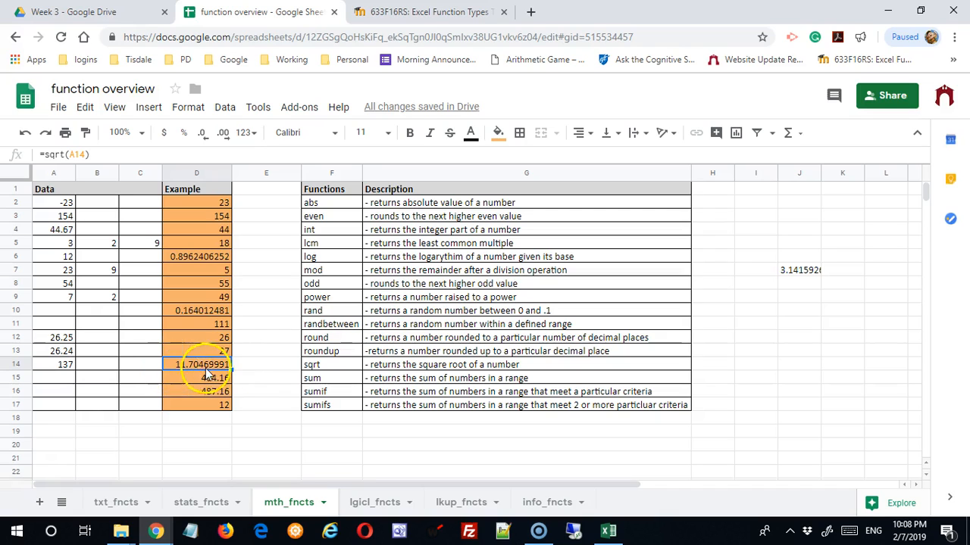
pyautogui.click(204, 384)
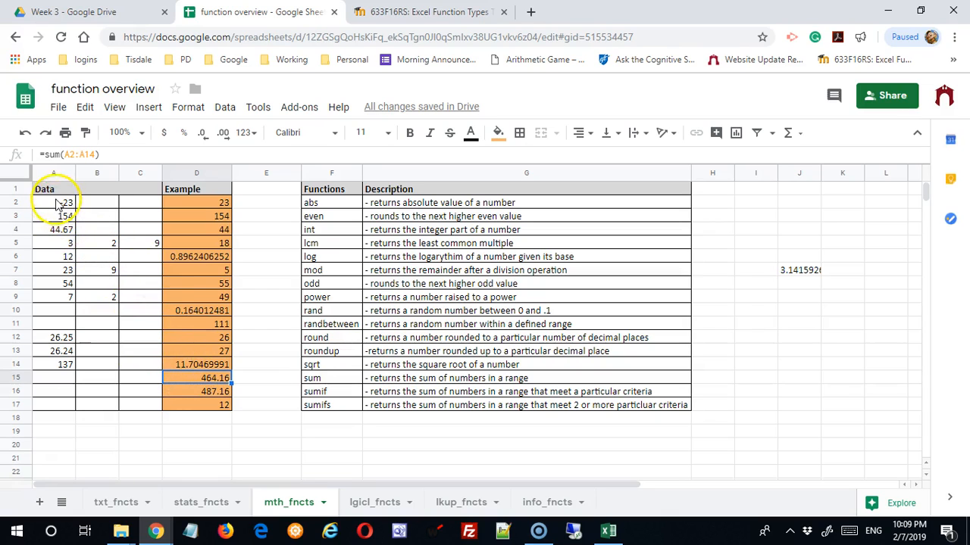
# Step: Examine the range and criteria arguments of the SUMIF formula in D16 and the SUMIFS formula in D17
pyautogui.click(218, 390)
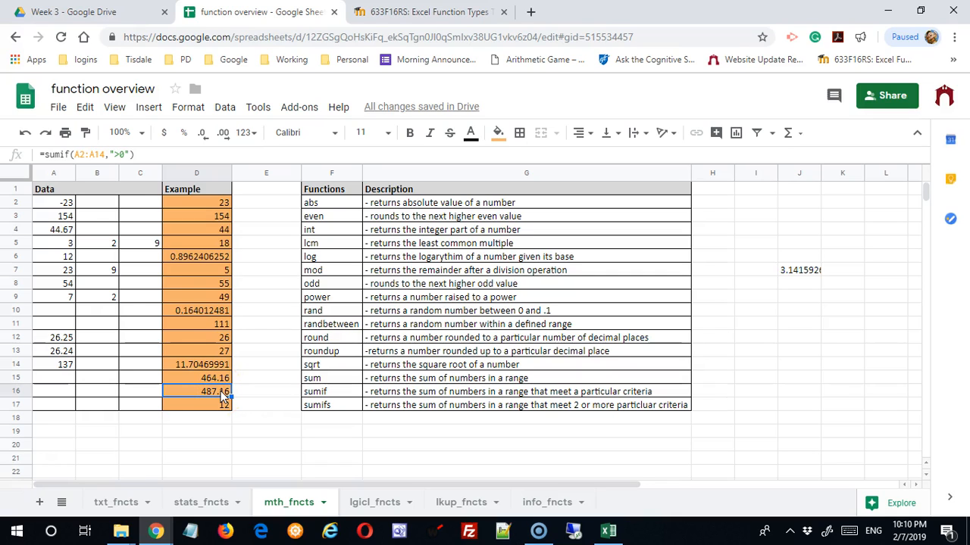
pyautogui.moveTo(73, 155); pyautogui.dragTo(104, 155)
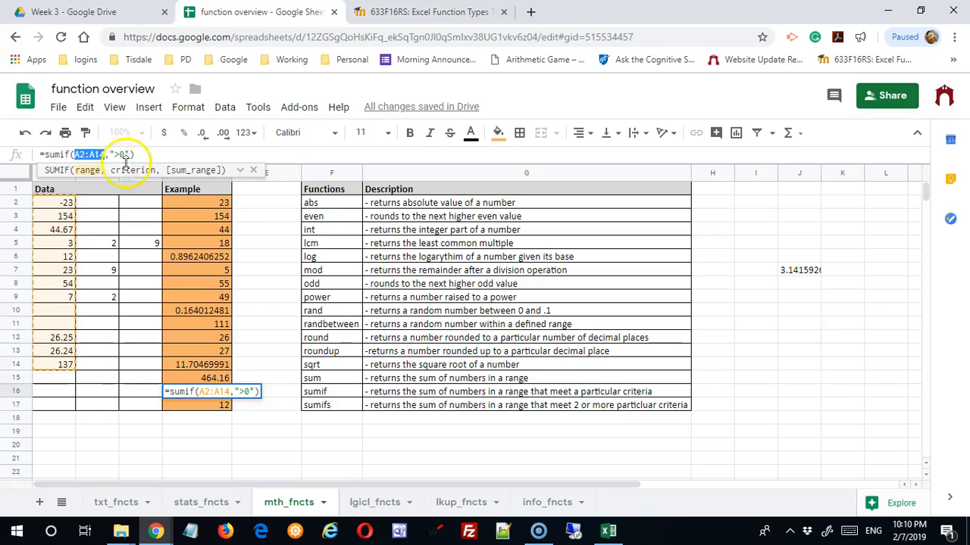
pyautogui.click(148, 151)
pyautogui.press('Return')
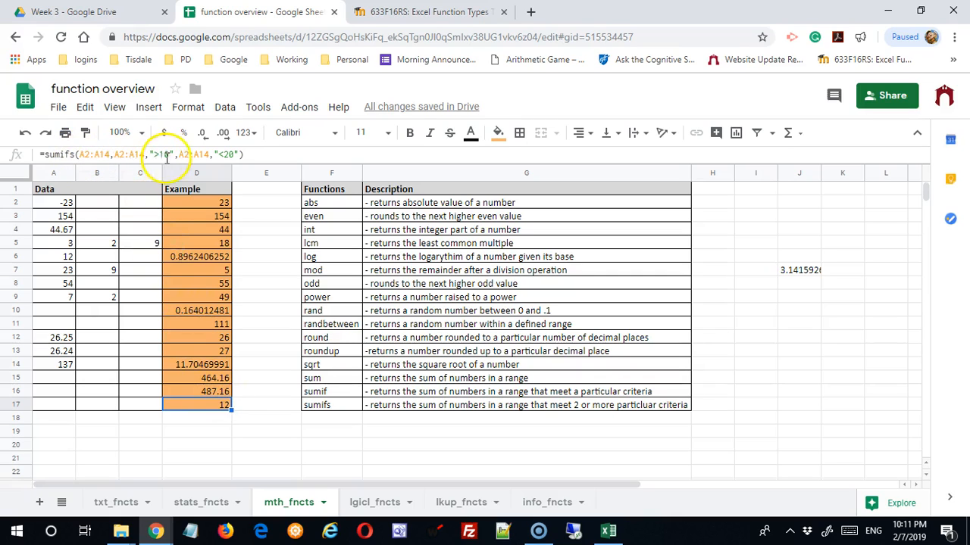
pyautogui.moveTo(82, 156); pyautogui.dragTo(109, 153)
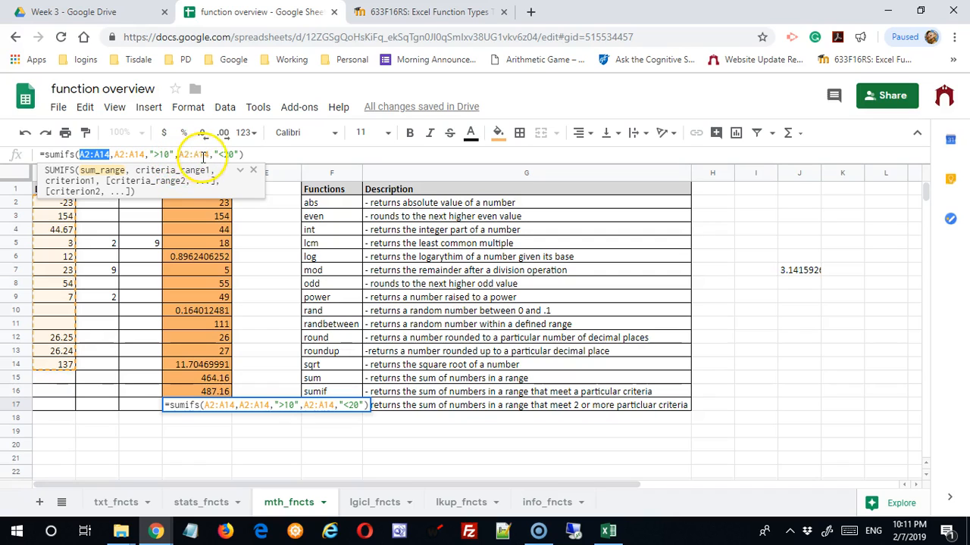
pyautogui.click(254, 151)
pyautogui.press('Return')
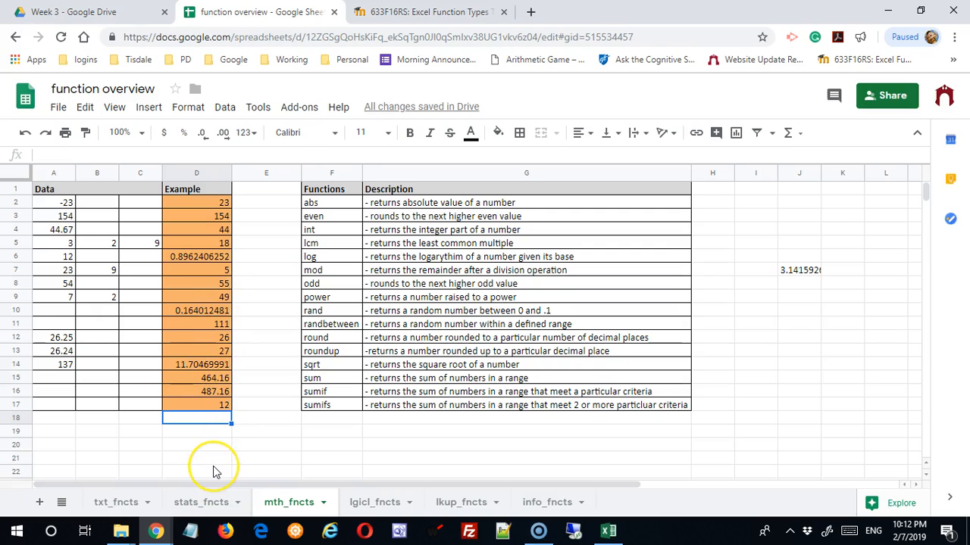
pyautogui.write('=sum')
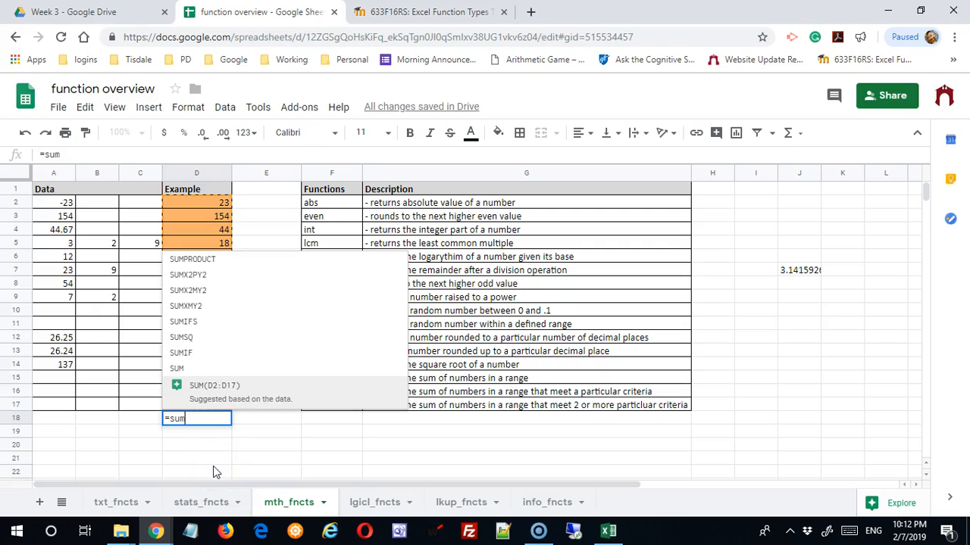
pyautogui.write('ifs')
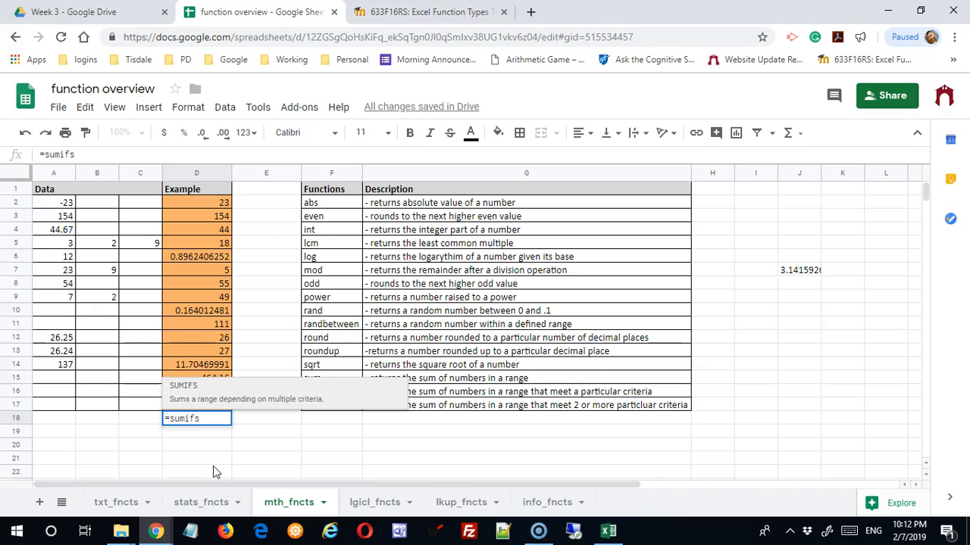
pyautogui.write('(')
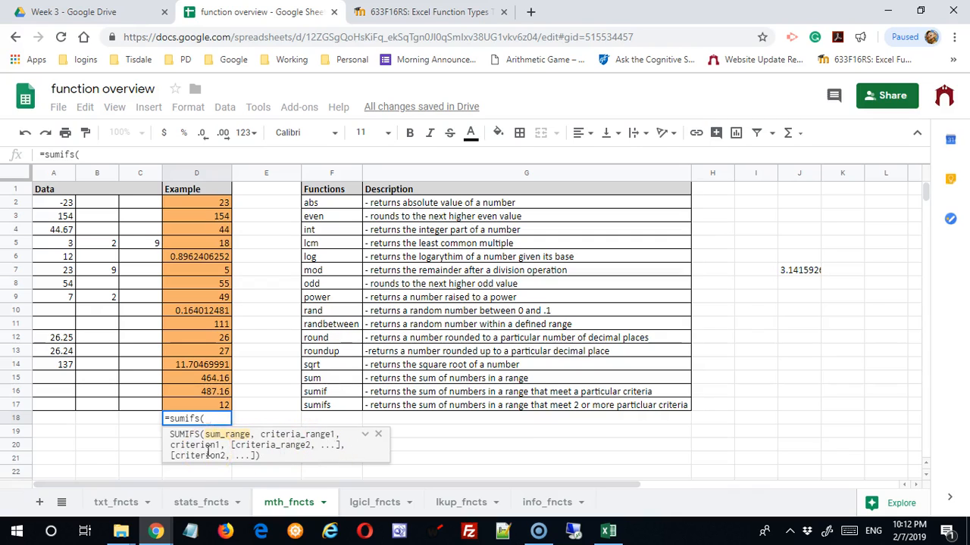
pyautogui.click(428, 446)
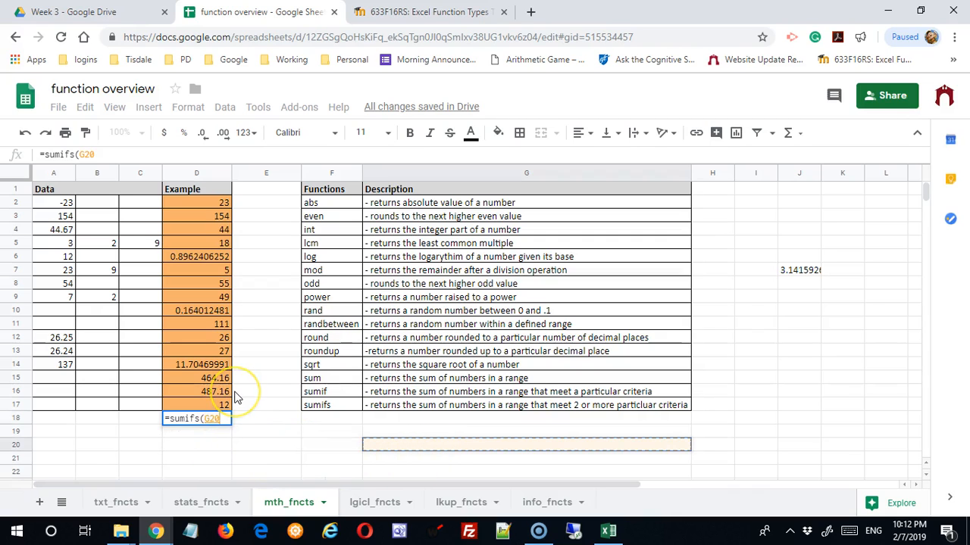
pyautogui.press('Escape')
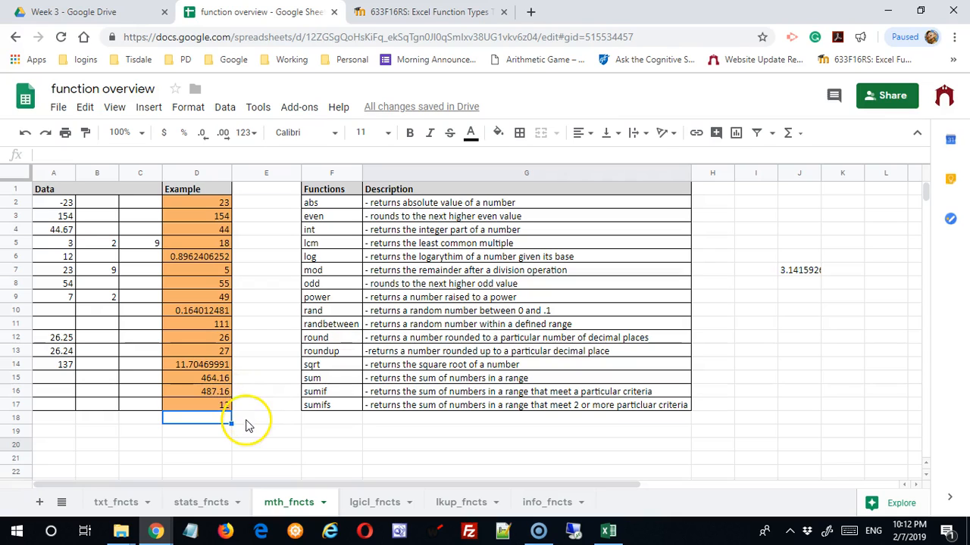
# Step: On the lgicl_fncts sheet, enter =if(B2>=13,1,0) in E2 under the 13+ heading
pyautogui.click(365, 504)
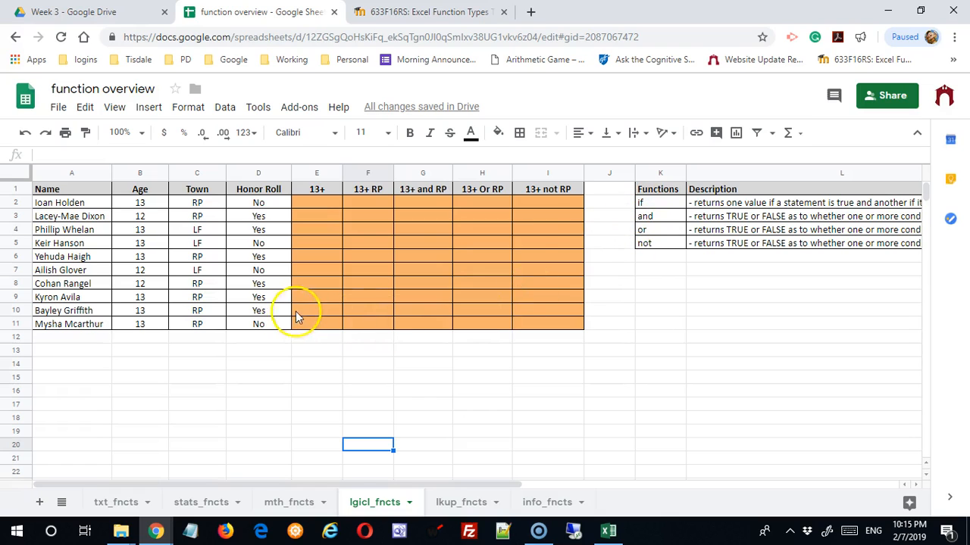
pyautogui.click(318, 202)
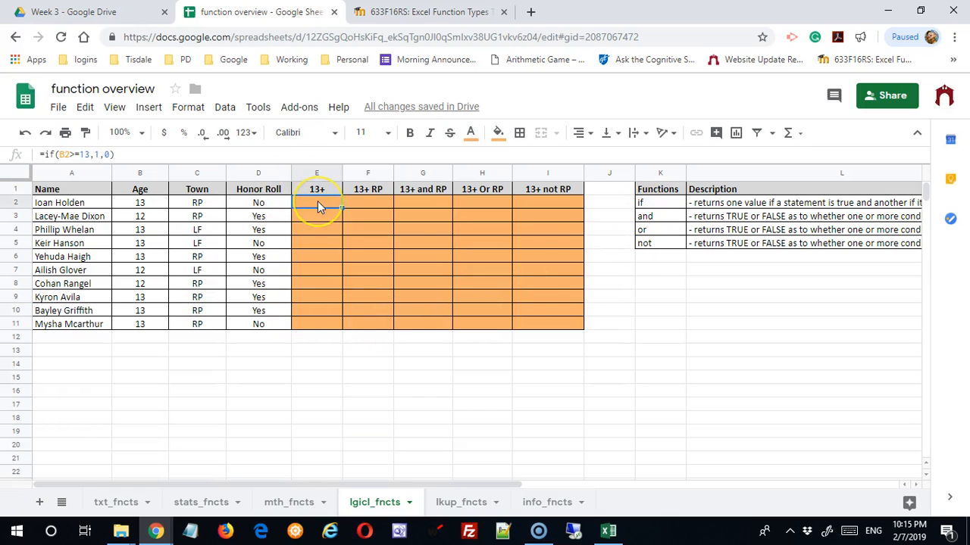
pyautogui.write('=')
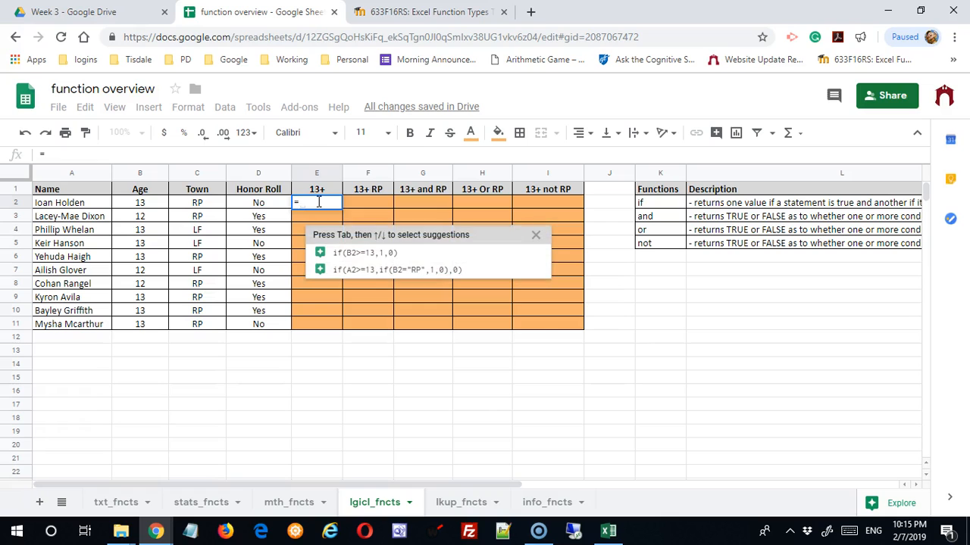
pyautogui.write('if(')
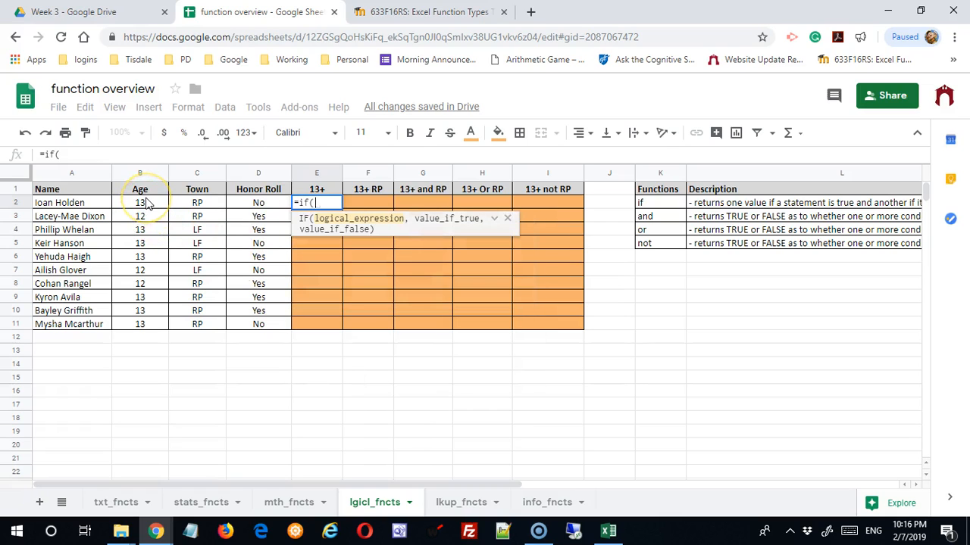
pyautogui.click(148, 203)
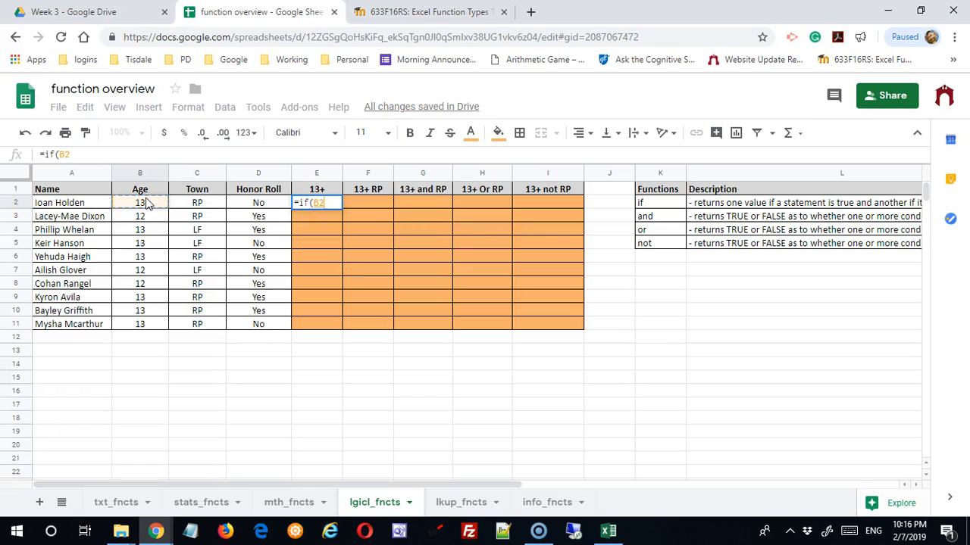
pyautogui.write('>13,')
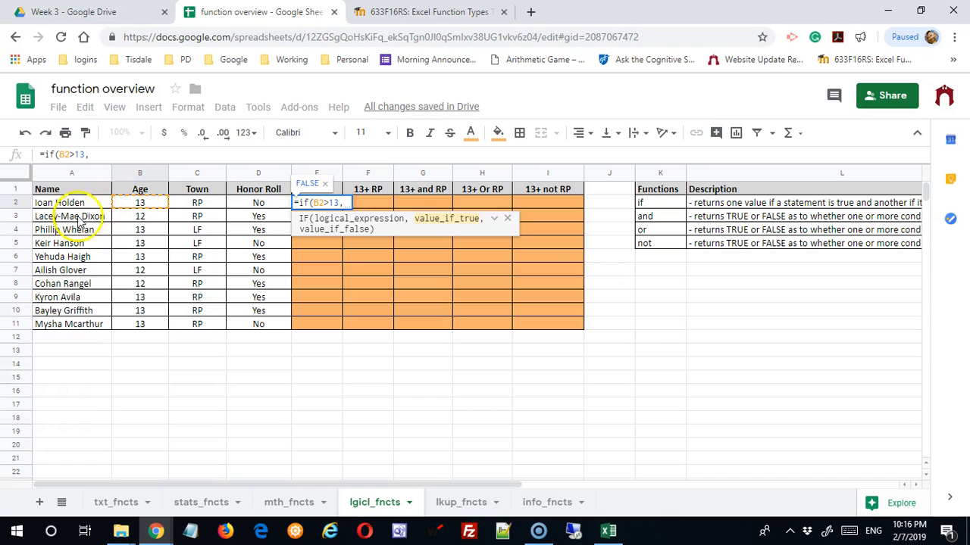
pyautogui.click(325, 203)
pyautogui.write('=')
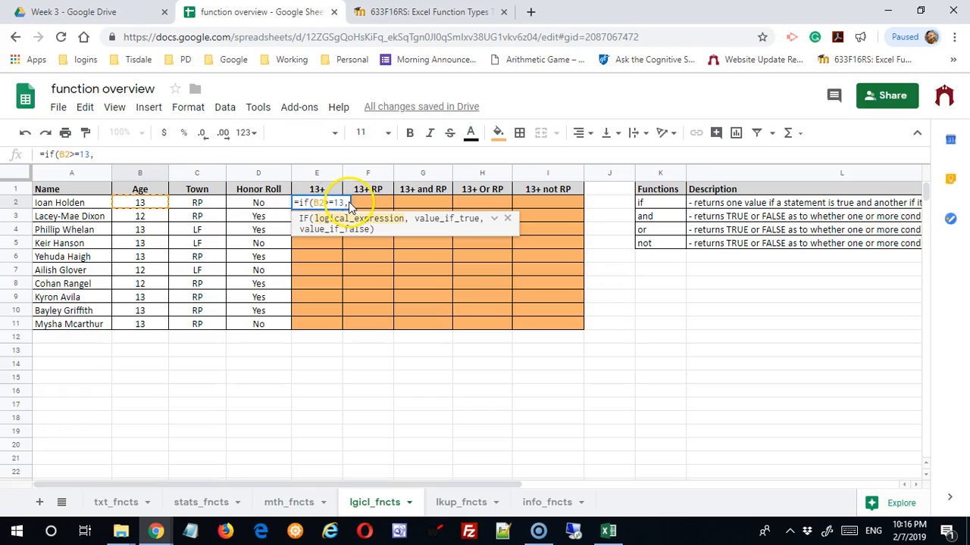
pyautogui.write('13,1')
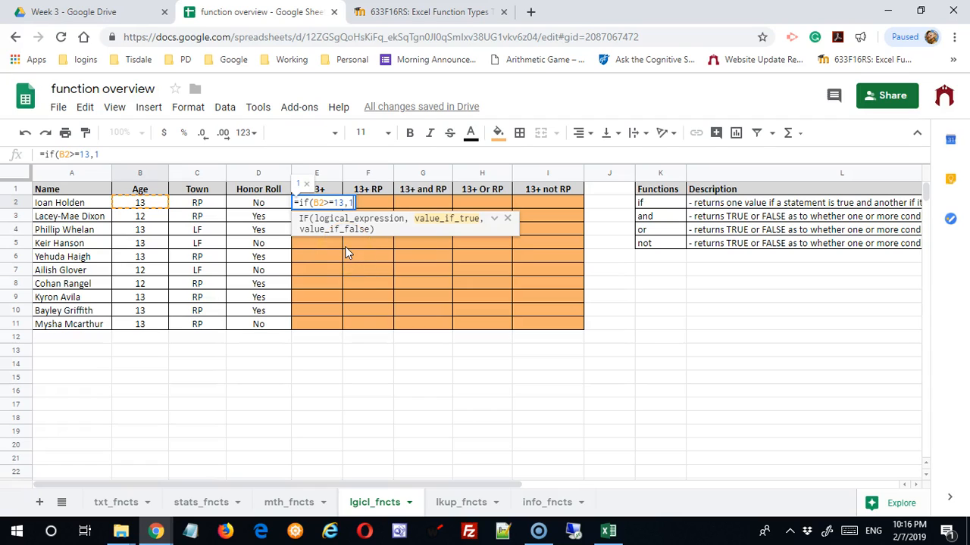
pyautogui.write(',')
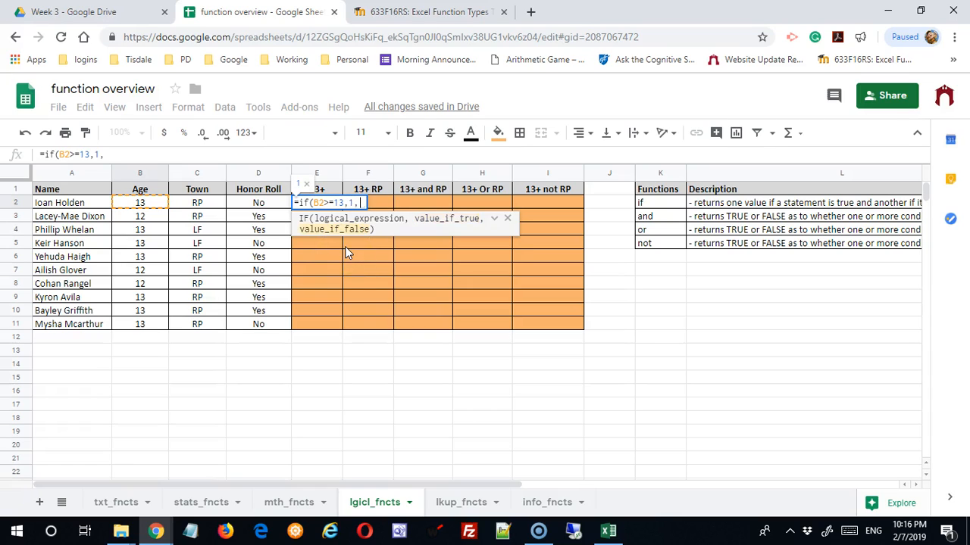
pyautogui.write('0')
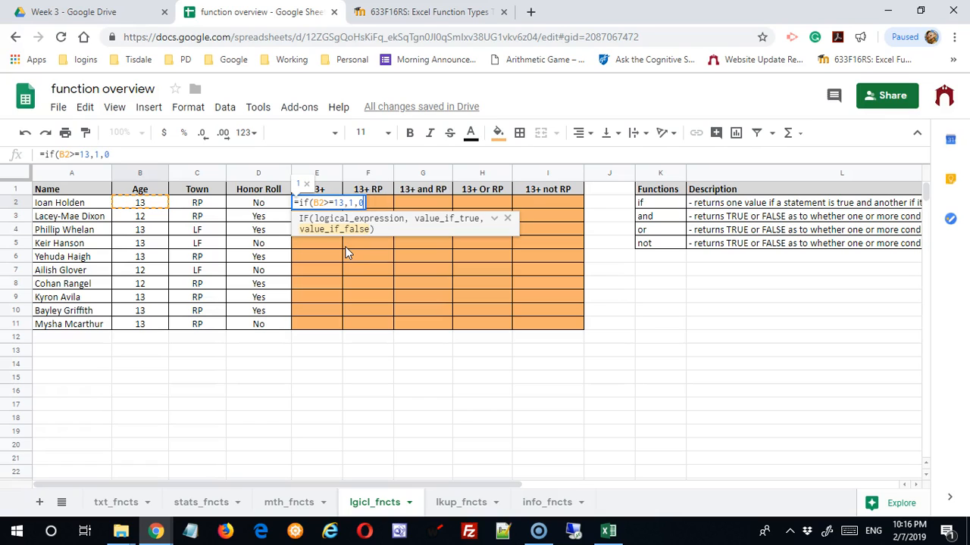
pyautogui.press('Return')
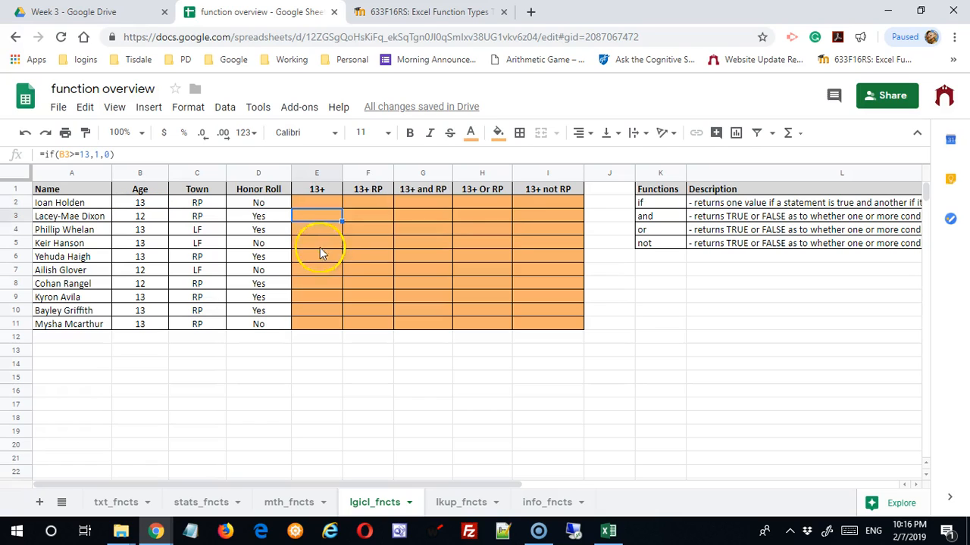
# Step: Set the text colour of cell E2 to black
pyautogui.click(330, 203)
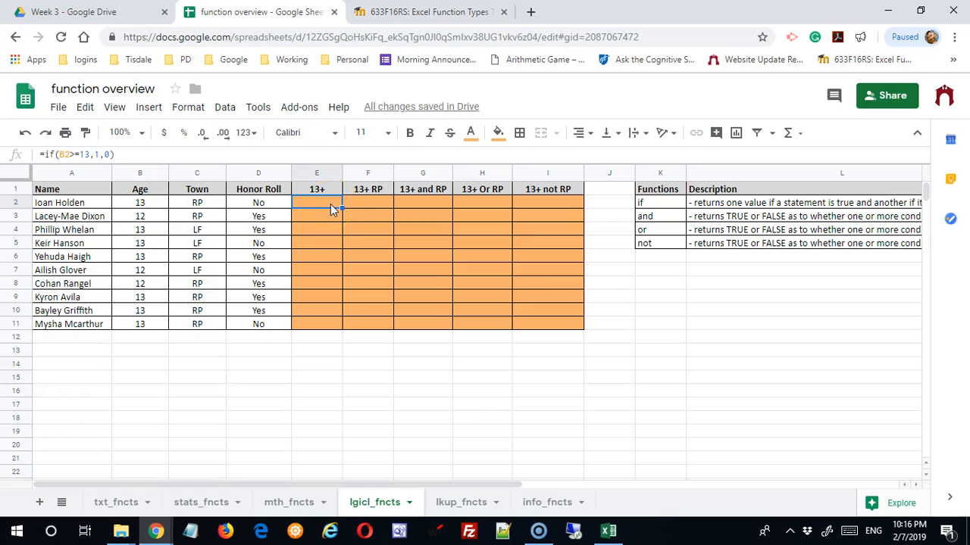
pyautogui.click(475, 141)
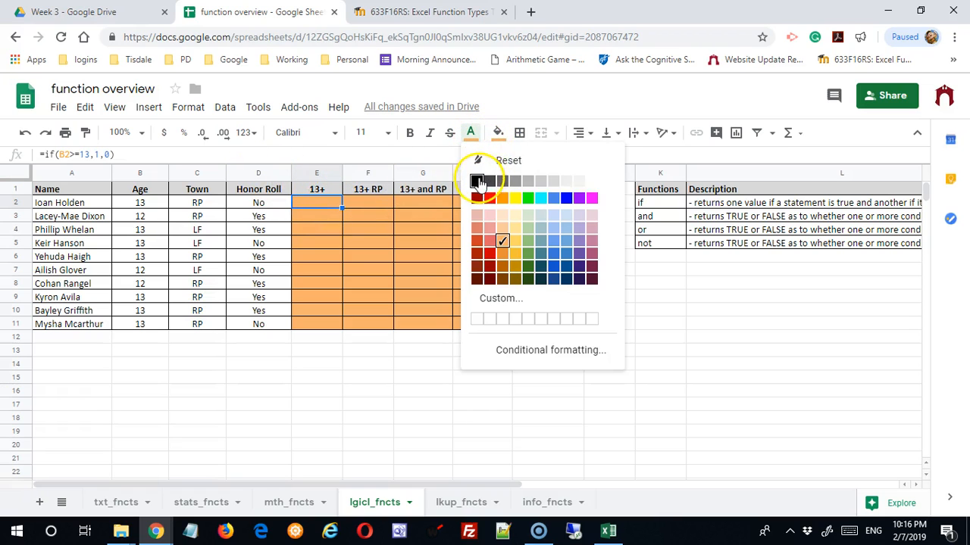
pyautogui.click(476, 181)
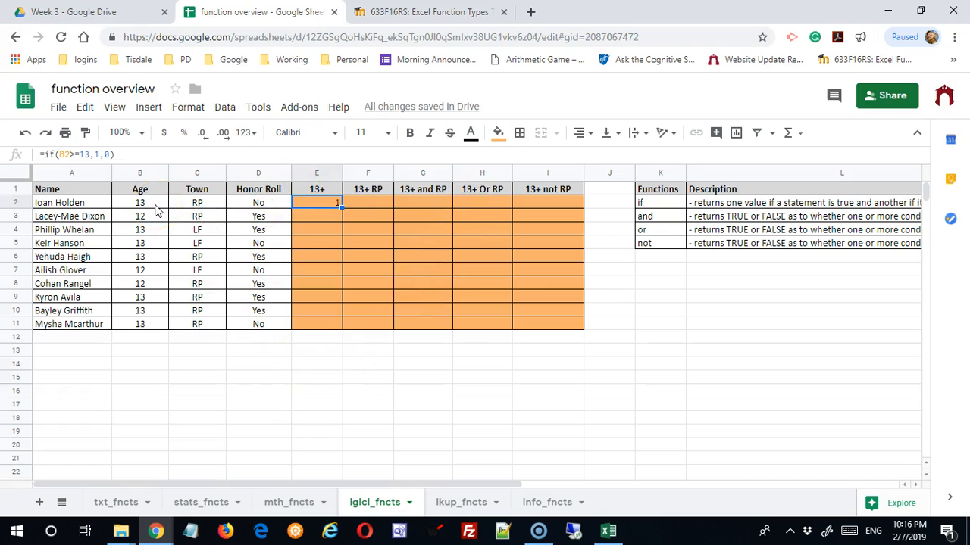
# Step: Fill the 13+ formula in E2 down the column through E11
pyautogui.moveTo(341, 208); pyautogui.dragTo(337, 324)
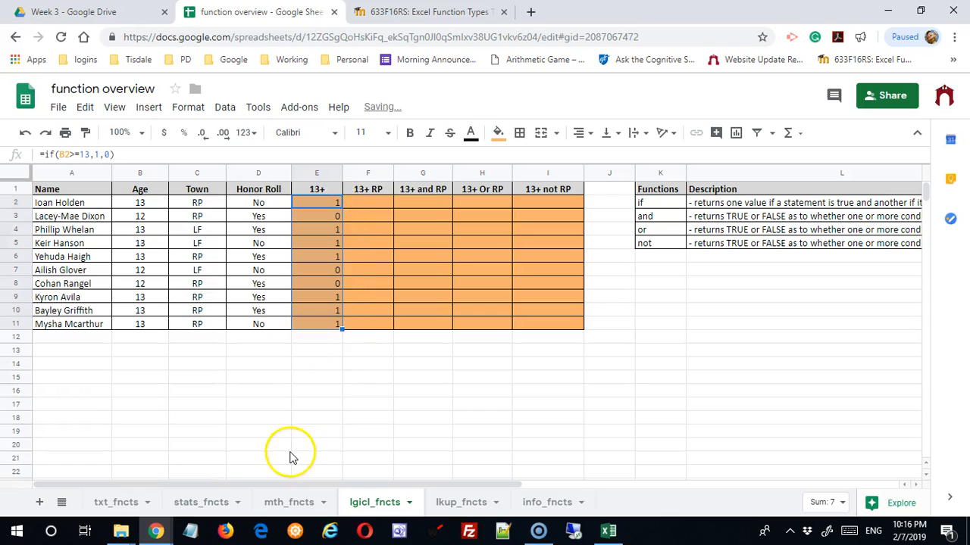
pyautogui.click(318, 341)
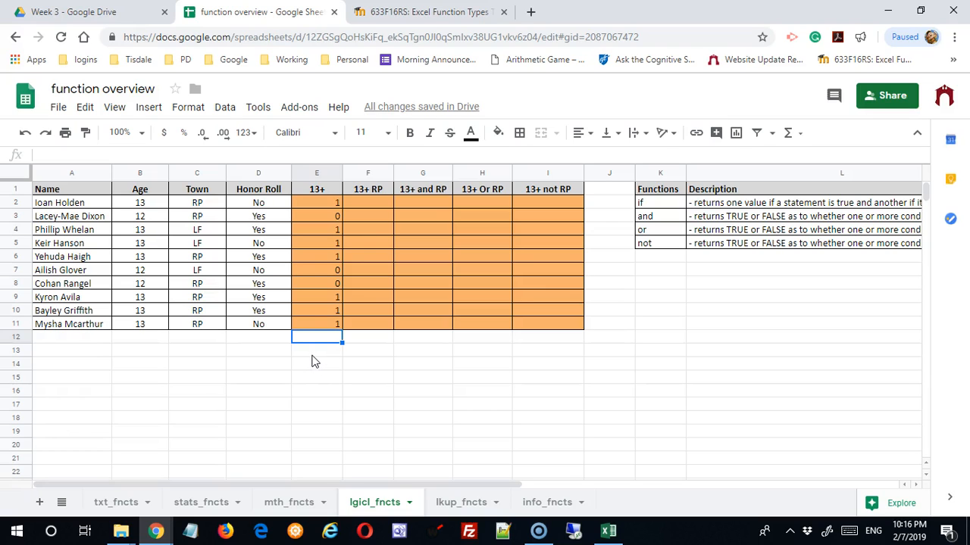
# Step: Copy the formula text =if(B2>=13,1,0) from E2 and paste it unchanged into F2 under 13+ RP
pyautogui.click(322, 205)
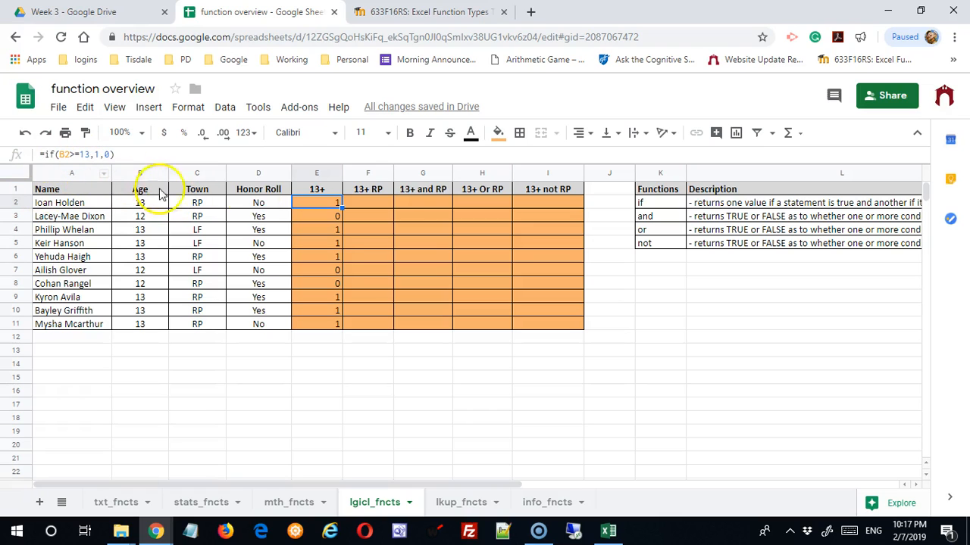
pyautogui.click(134, 154)
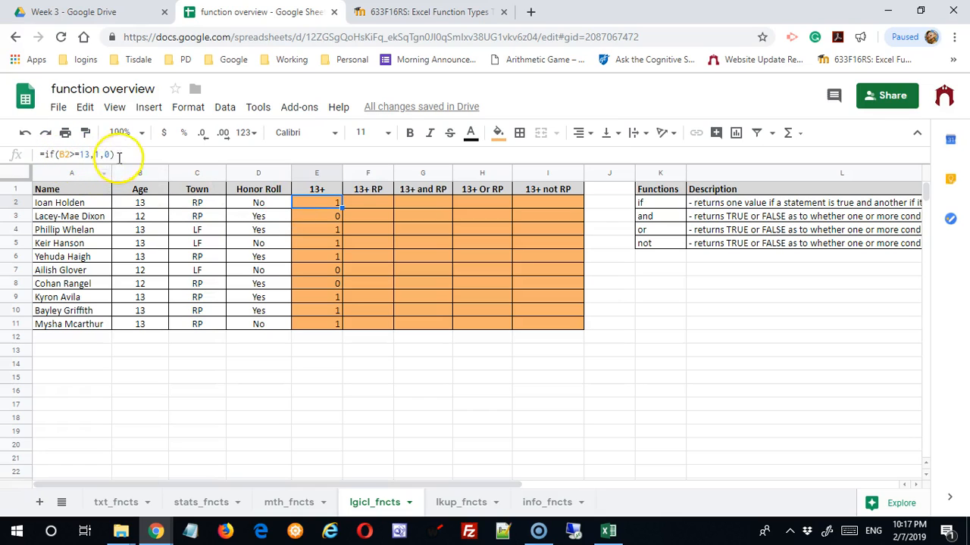
pyautogui.click(128, 154)
pyautogui.moveTo(128, 154); pyautogui.dragTo(13, 155)
pyautogui.hotkey('ctrl', 'c')
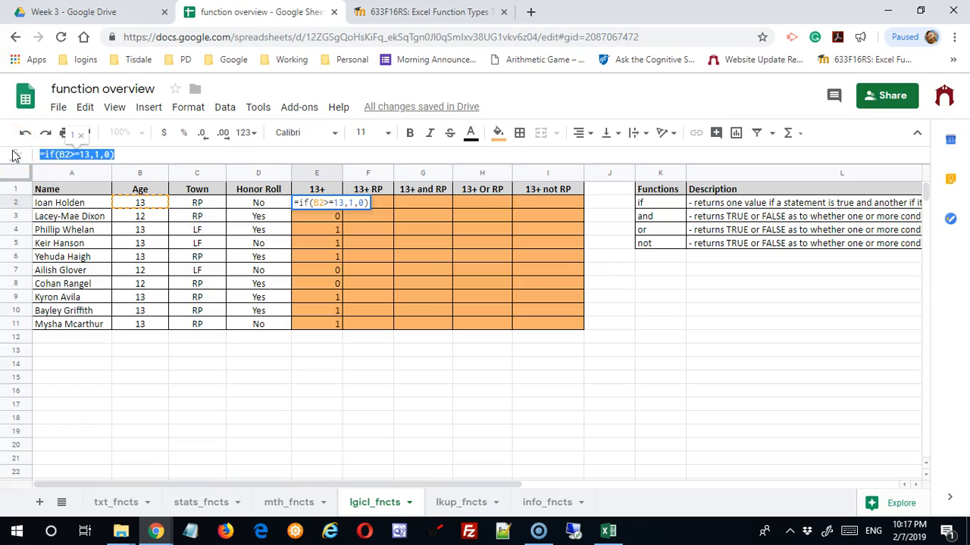
pyautogui.press('Escape')
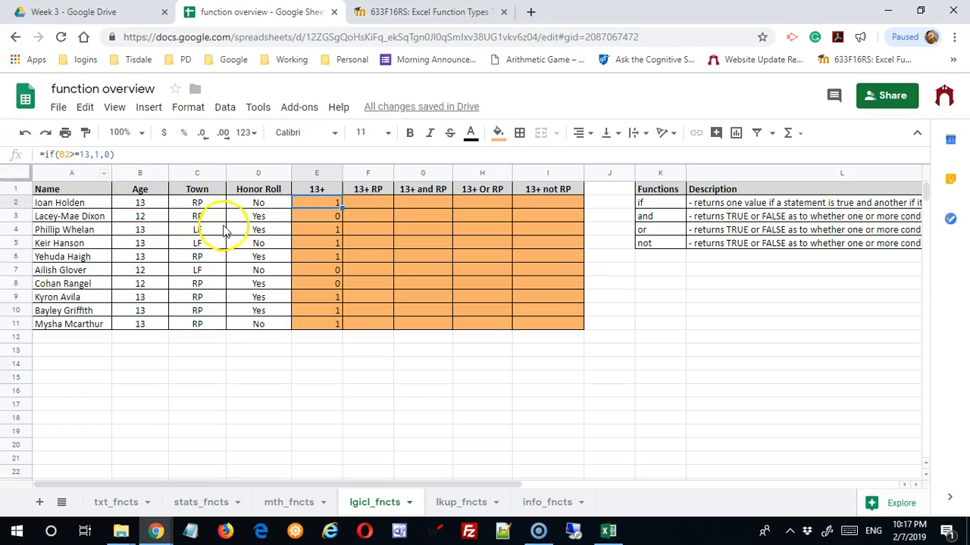
pyautogui.click(363, 200)
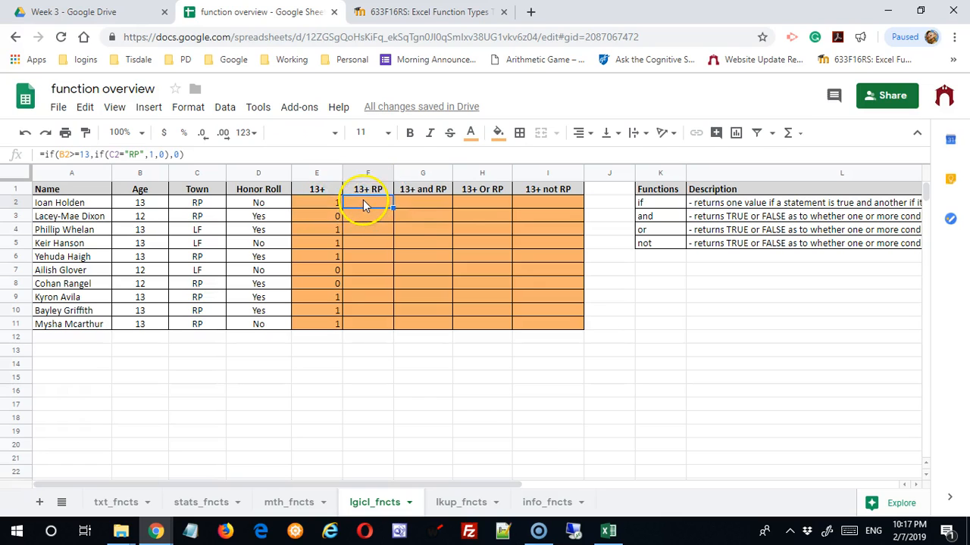
pyautogui.hotkey('ctrl', 'v')
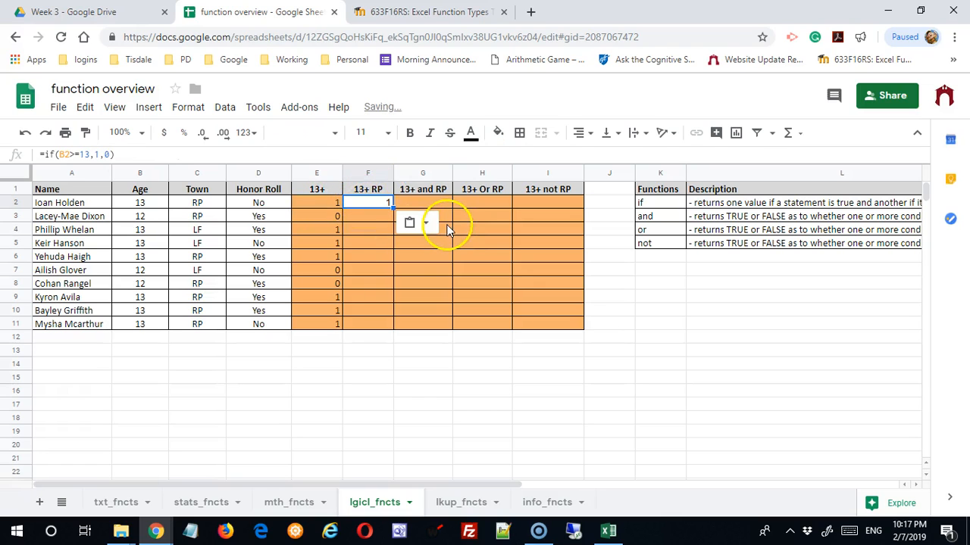
pyautogui.click(367, 233)
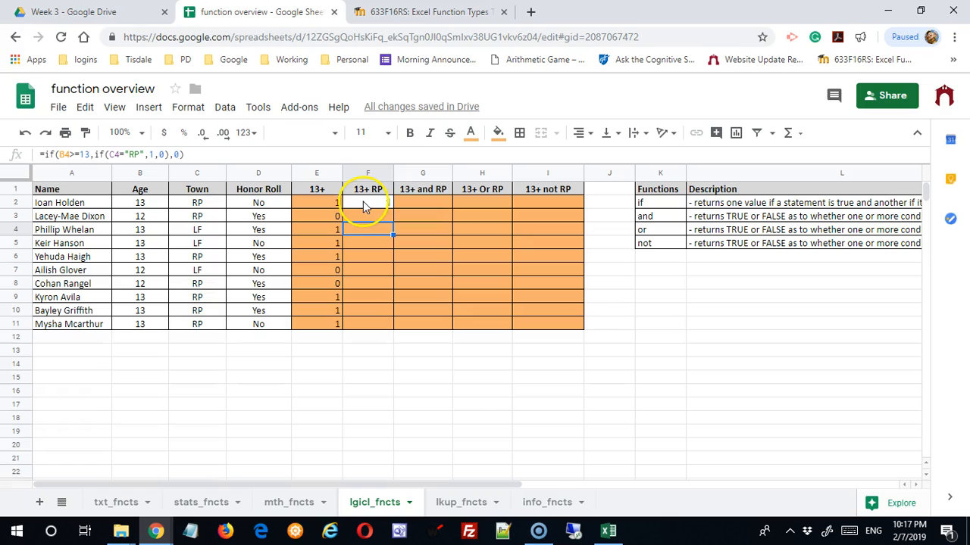
# Step: Copy the cell formatting of E2 onto F2 with Paint format
pyautogui.click(327, 199)
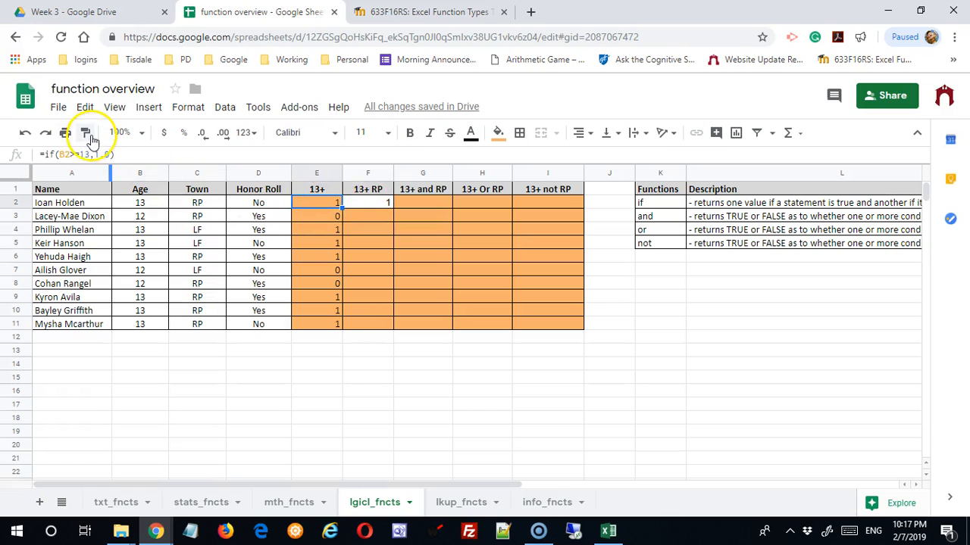
pyautogui.click(88, 135)
pyautogui.click(367, 202)
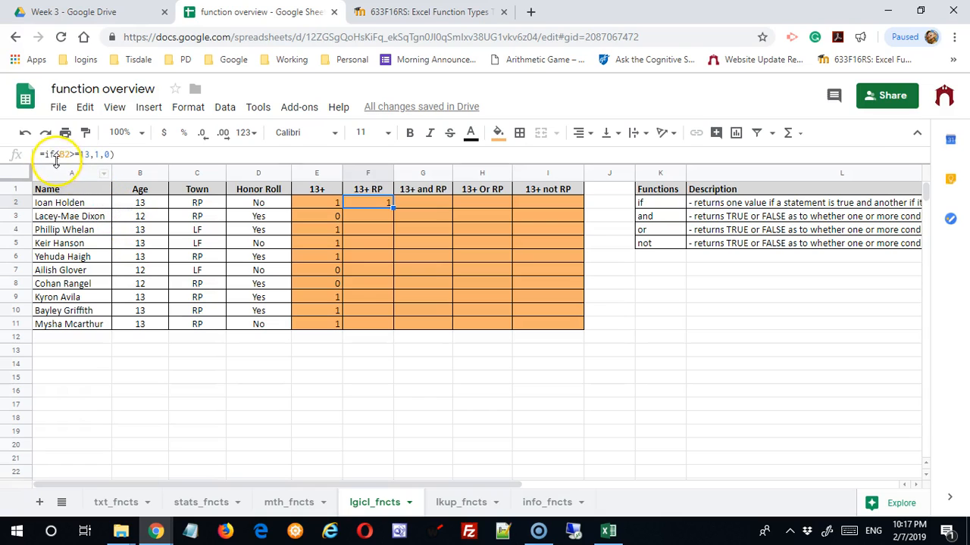
# Step: Nest a second condition in F2 so the formula reads =if(B2>=13,if(C2="RP",1,0),0)
pyautogui.doubleClick(95, 154)
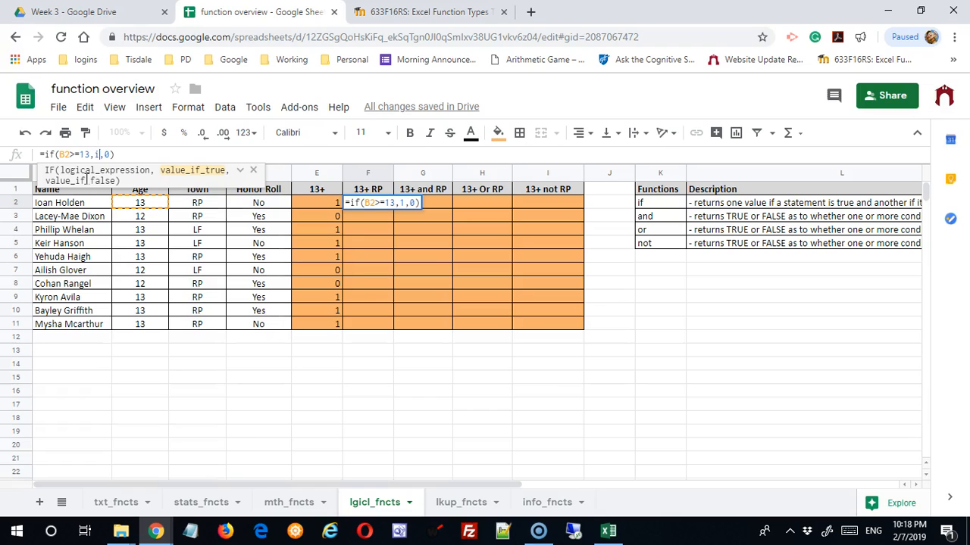
pyautogui.write('f(')
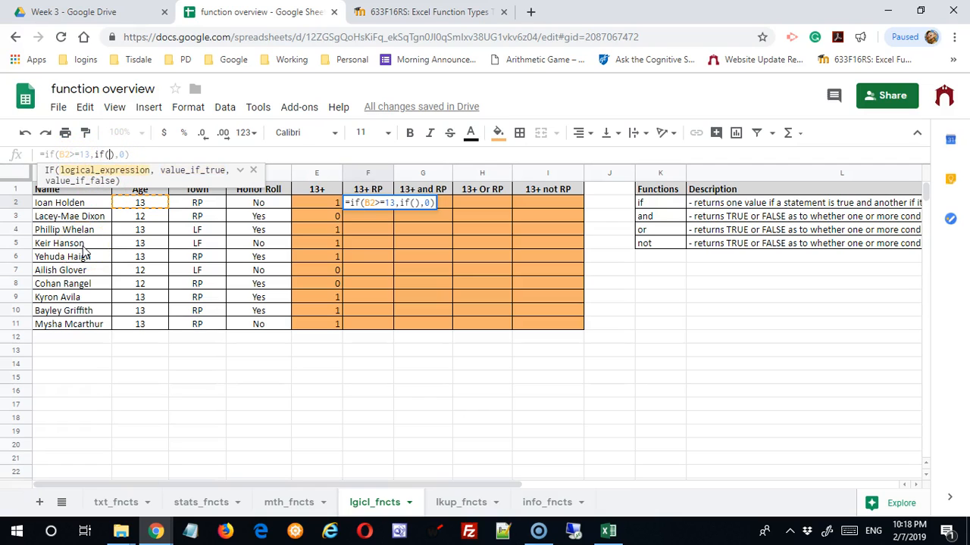
pyautogui.click(206, 206)
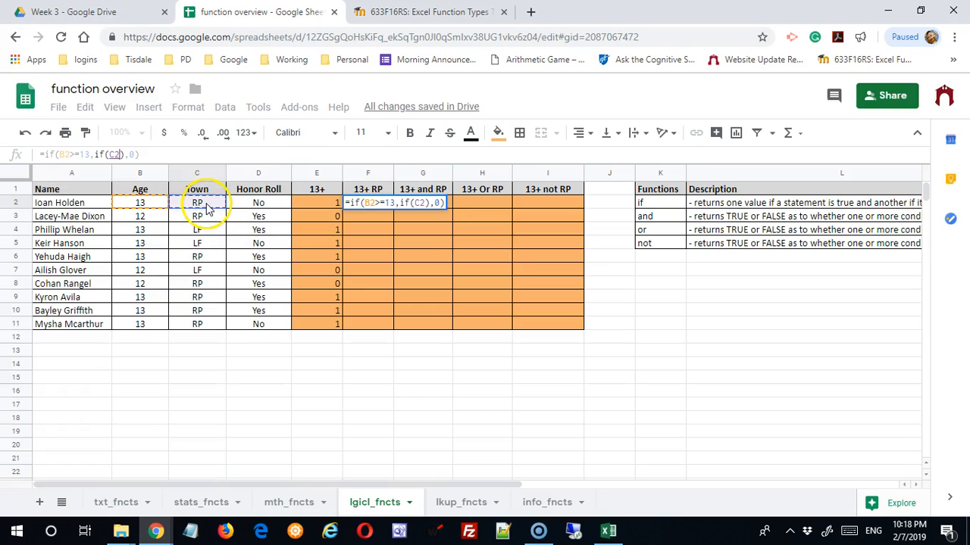
pyautogui.write('=')
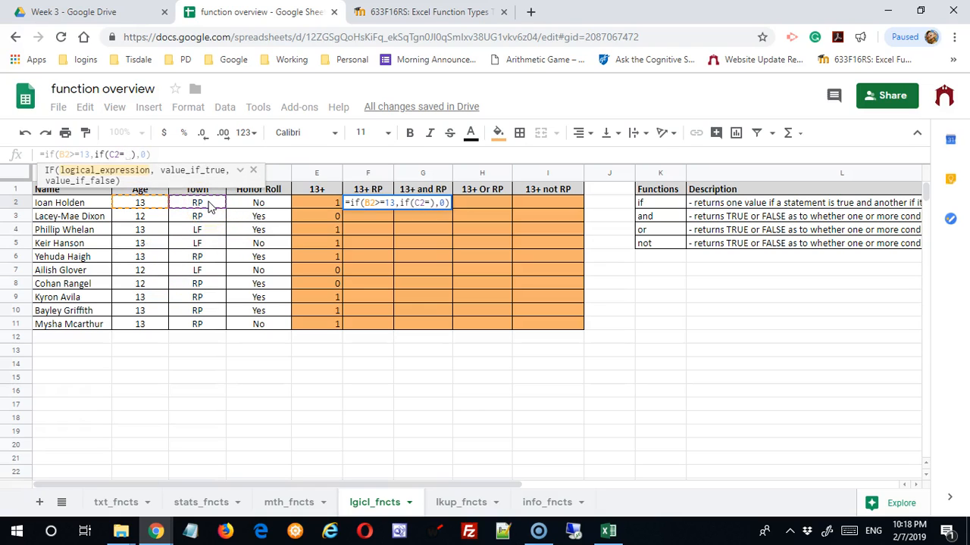
pyautogui.write('"RP"')
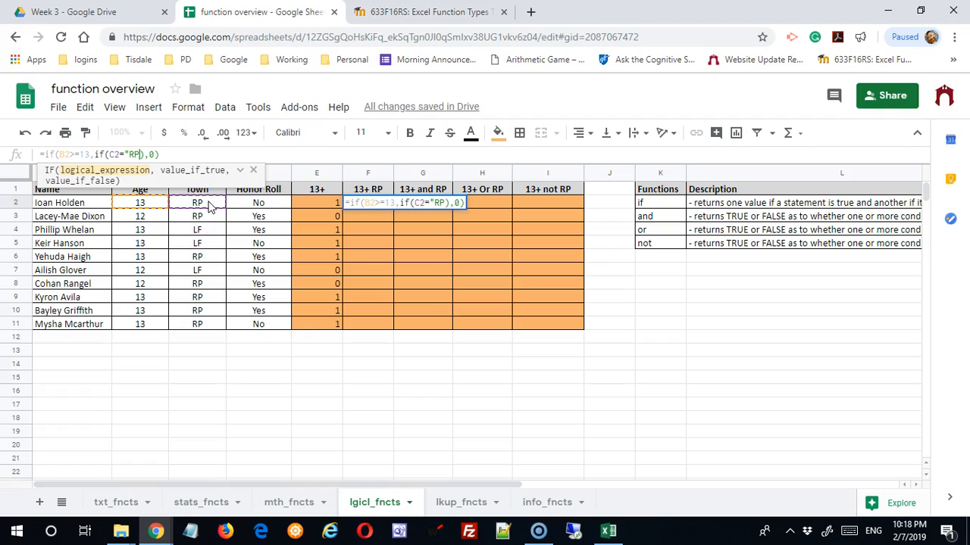
pyautogui.write('",')
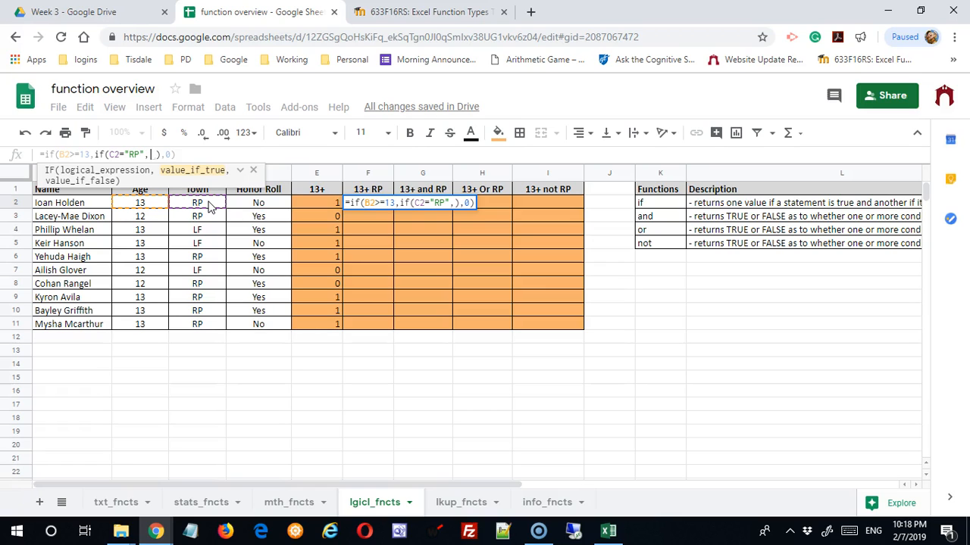
pyautogui.write('1')
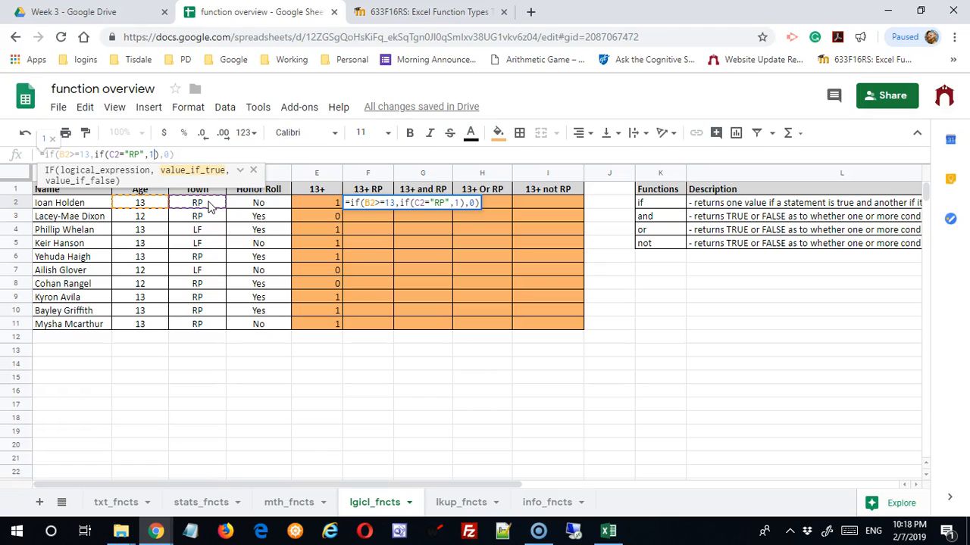
pyautogui.write(',0')
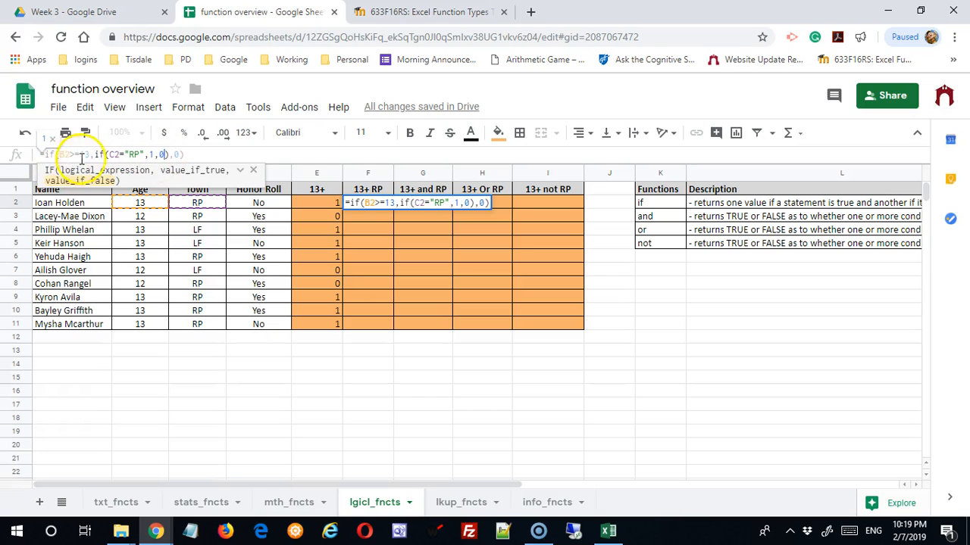
pyautogui.click(193, 156)
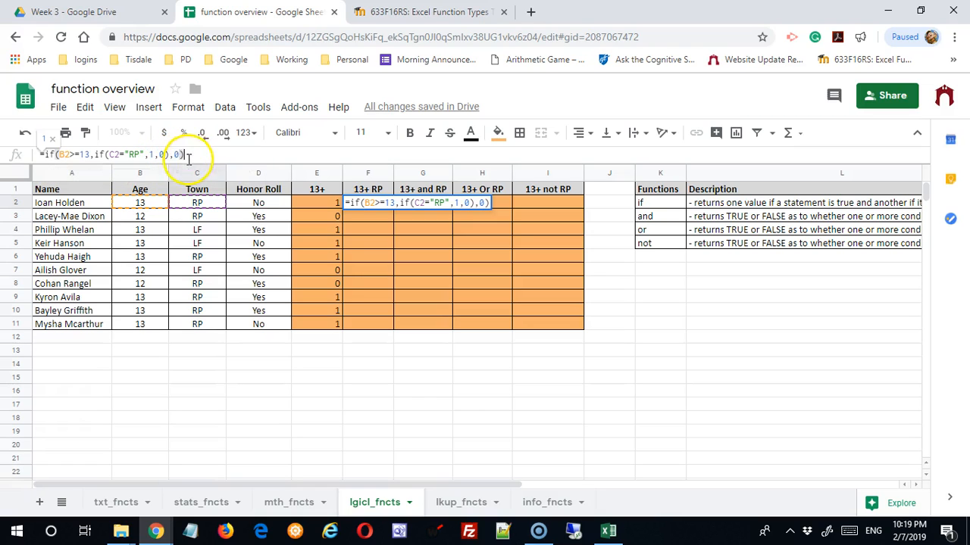
pyautogui.press('Return')
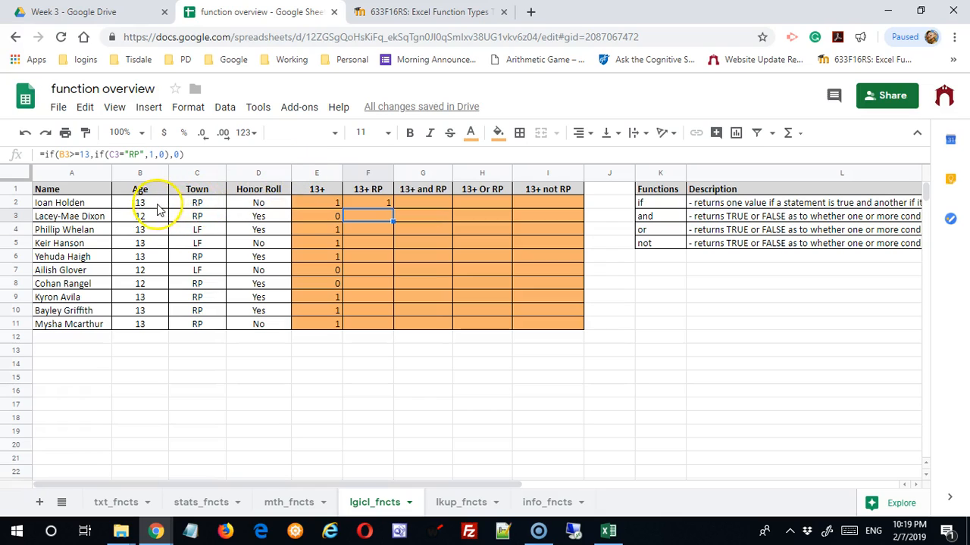
# Step: Fill the nested IF formula in F2 down the 13+ RP column through F11
pyautogui.click(375, 203)
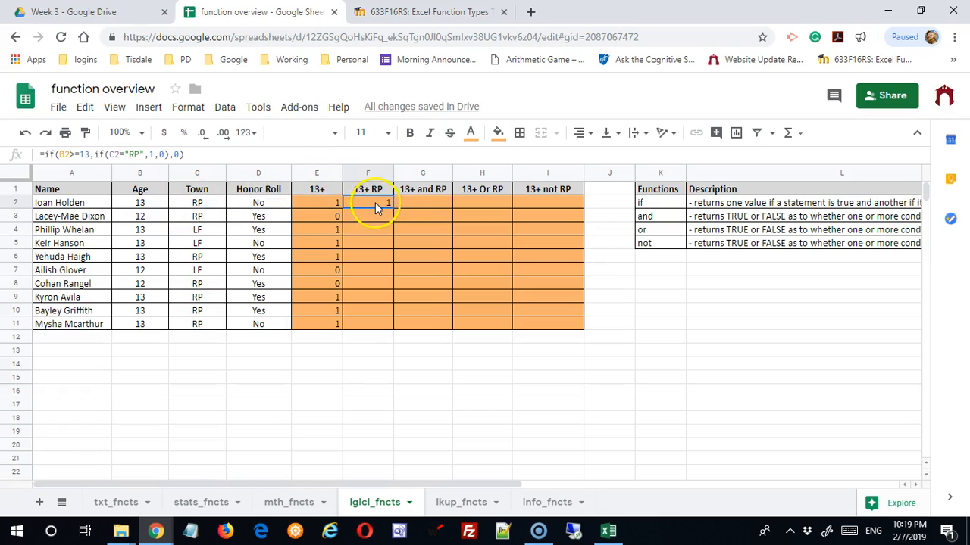
pyautogui.moveTo(393, 210); pyautogui.dragTo(376, 322)
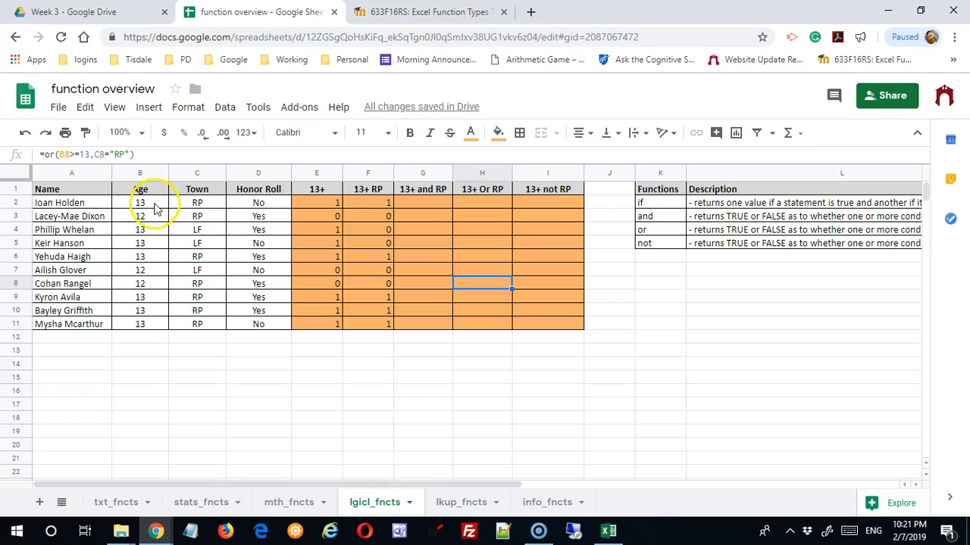
# Step: Enter the formula =and(B2>=13,C2="RP") in G2 under 13+ and RP
pyautogui.click(432, 205)
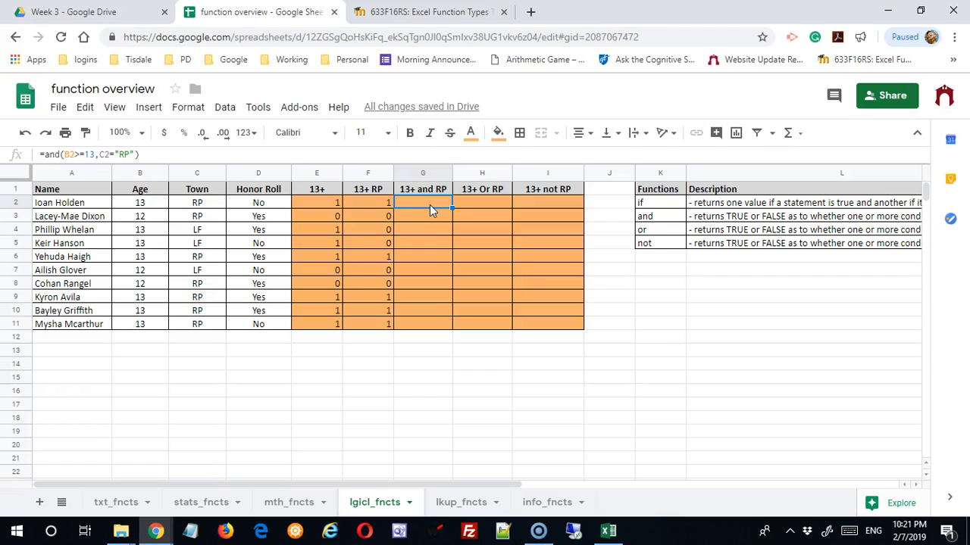
pyautogui.write('=')
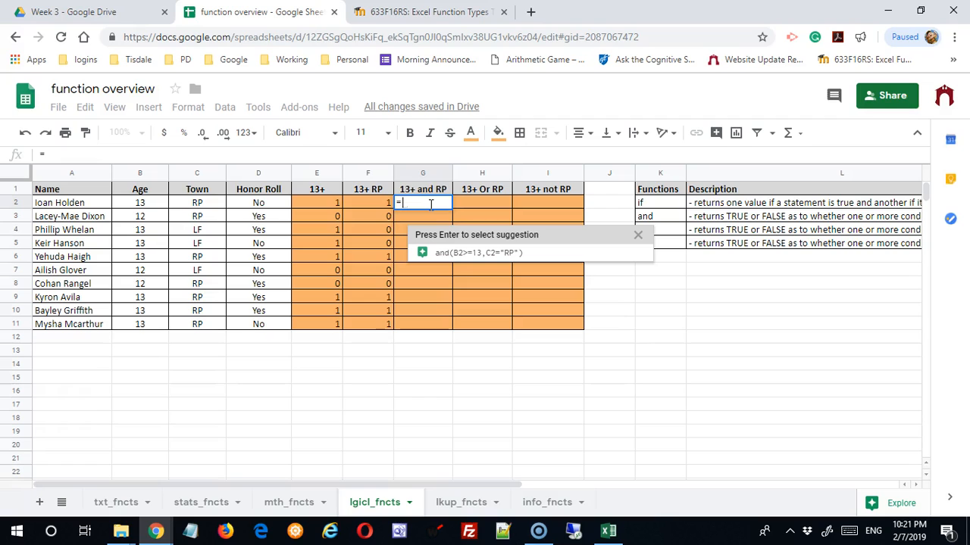
pyautogui.write('and')
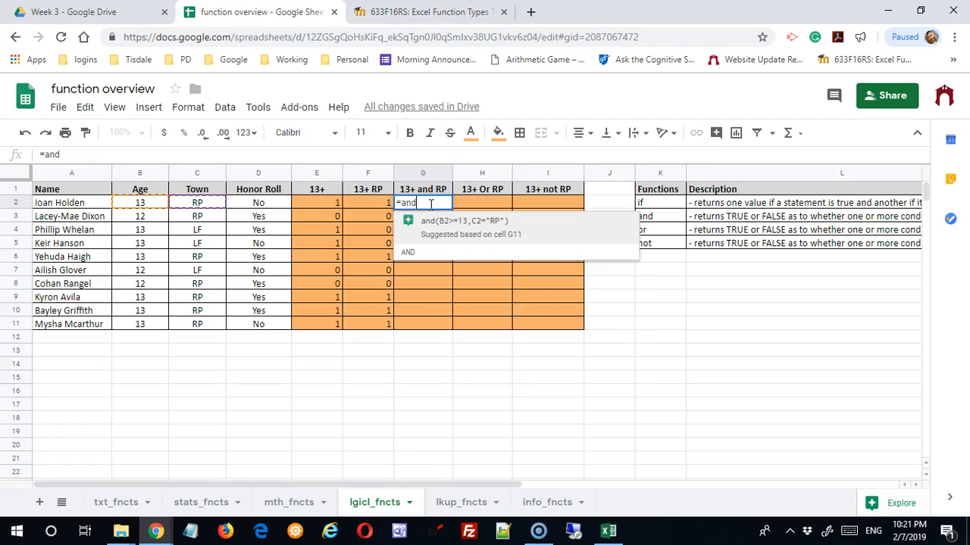
pyautogui.write('(')
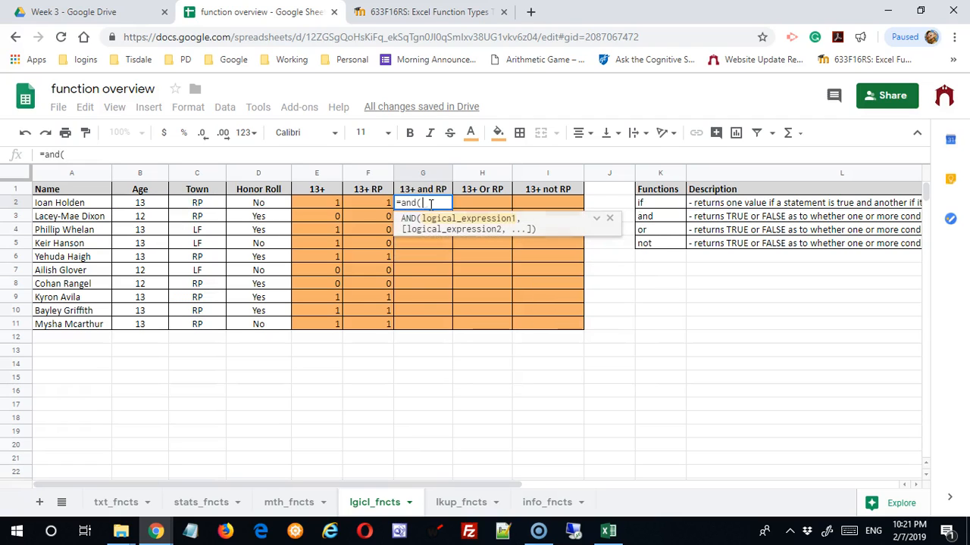
pyautogui.click(140, 208)
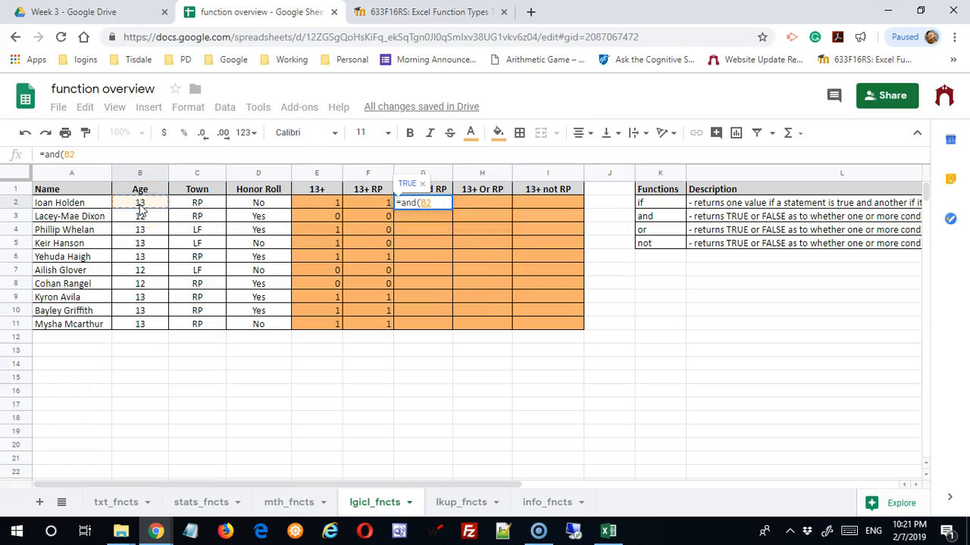
pyautogui.write('>=')
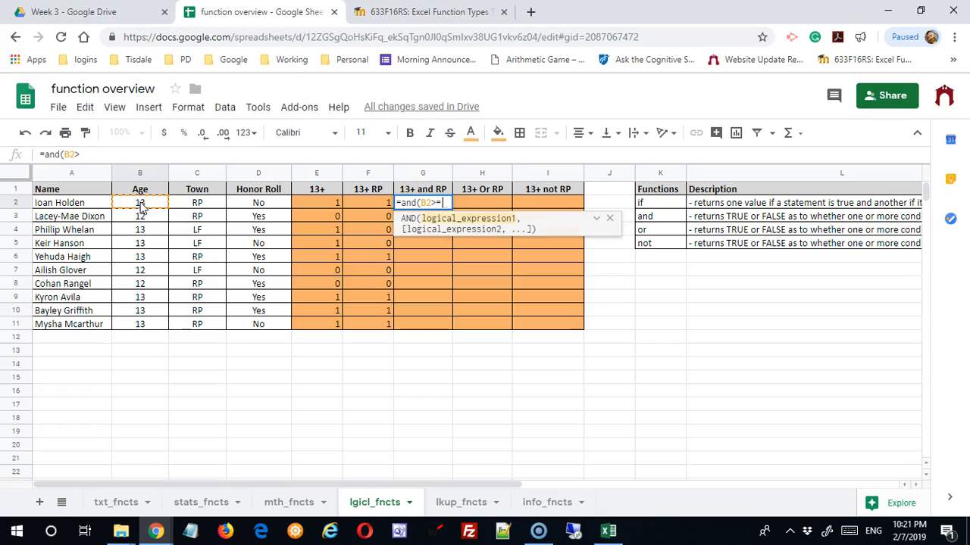
pyautogui.write('13')
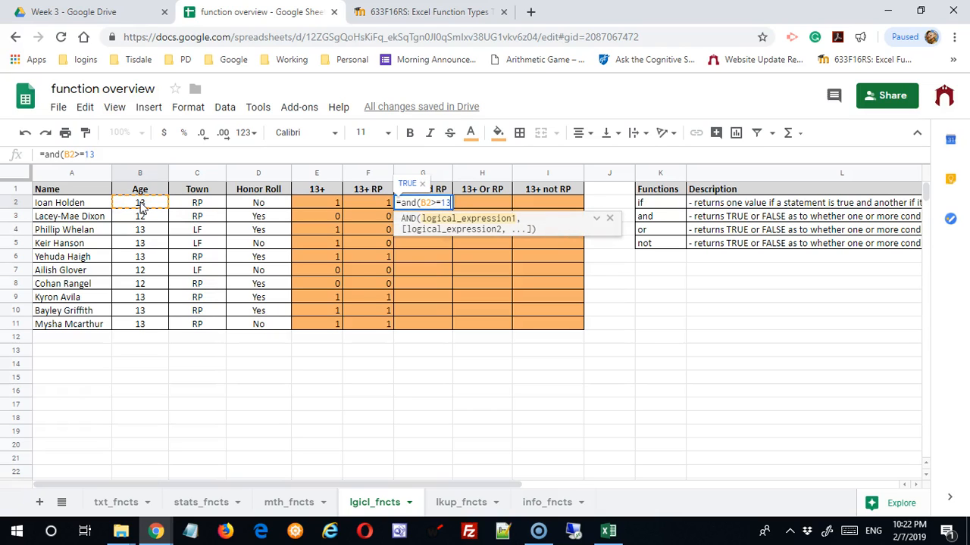
pyautogui.write(',')
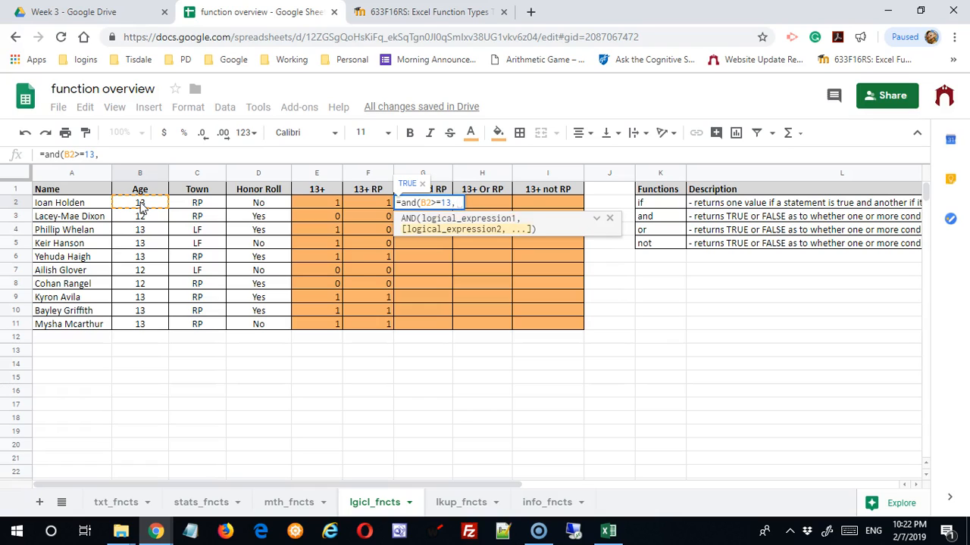
pyautogui.click(194, 206)
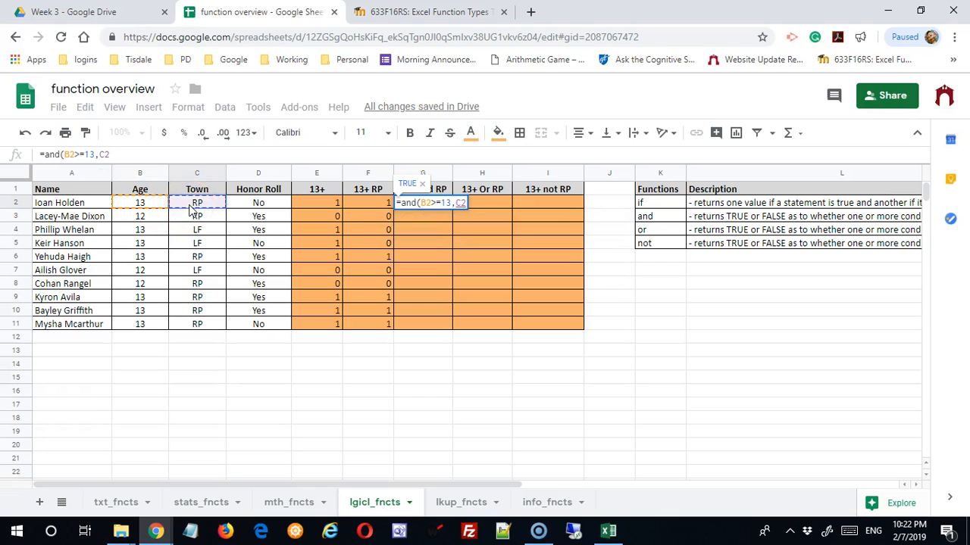
pyautogui.write('="RP"')
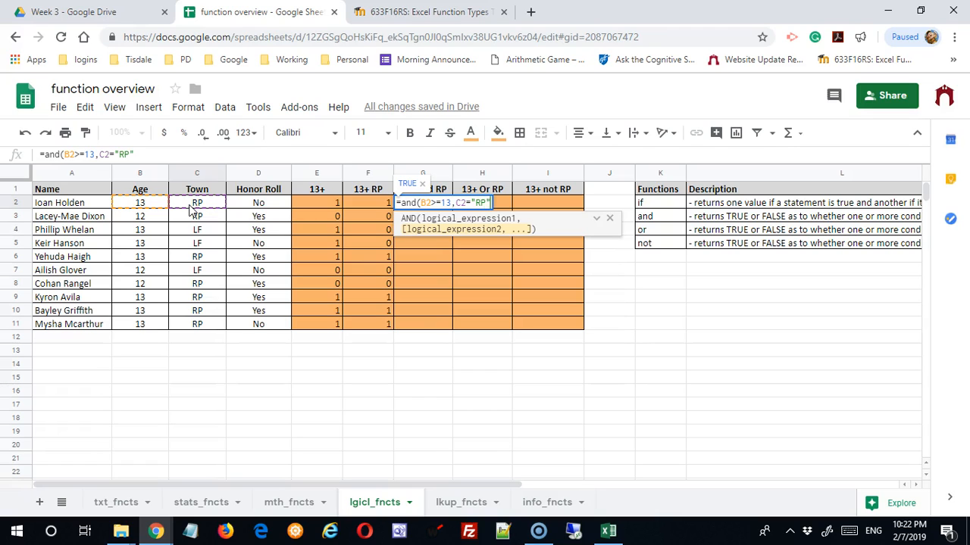
pyautogui.write(')')
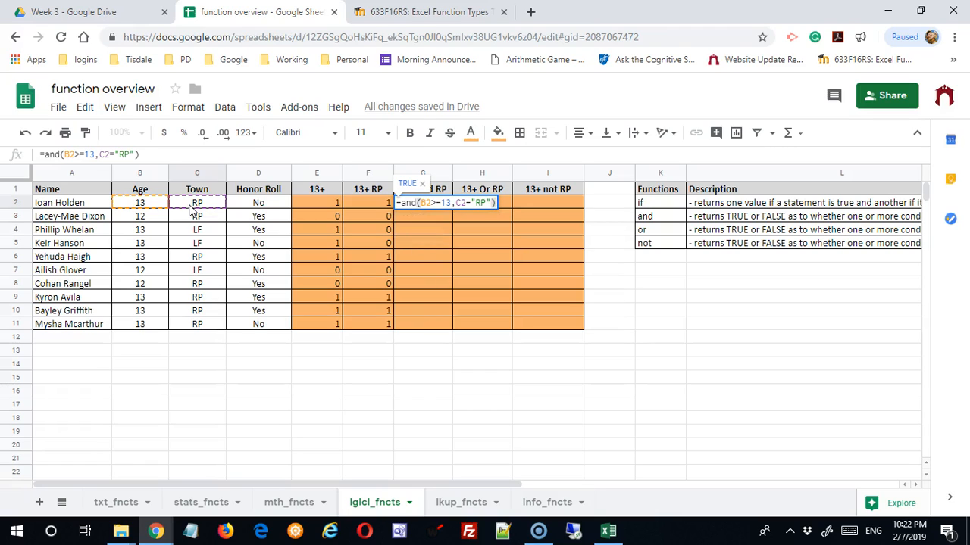
pyautogui.press('Return')
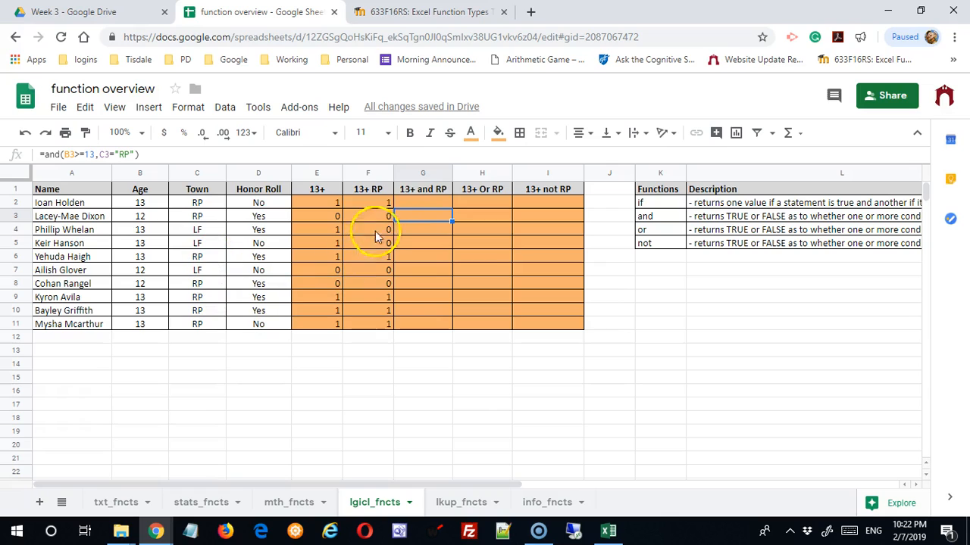
# Step: Set the text colour of G2 to black and fill its AND formula down the 13+ and RP column through G11
pyautogui.click(421, 203)
pyautogui.click(471, 134)
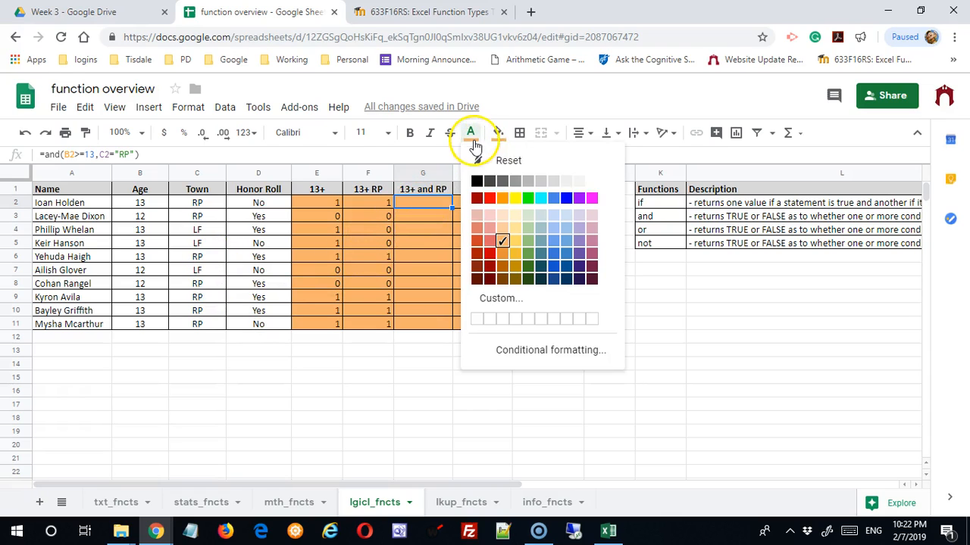
pyautogui.click(477, 182)
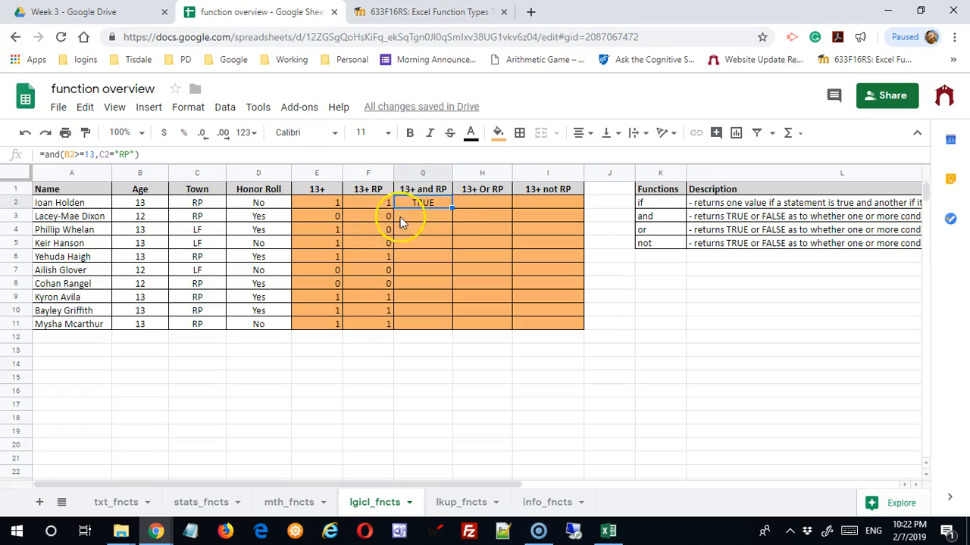
pyautogui.moveTo(451, 207); pyautogui.dragTo(446, 325)
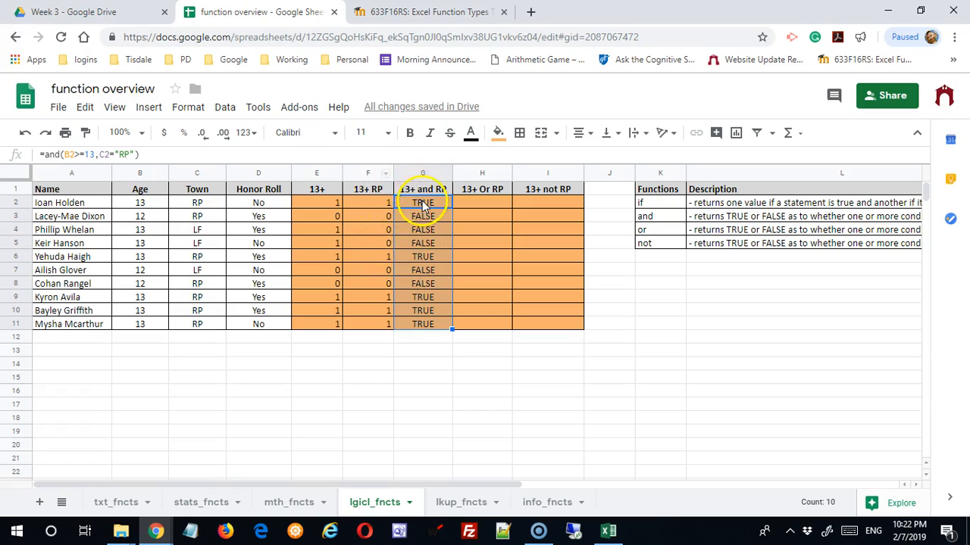
pyautogui.click(493, 391)
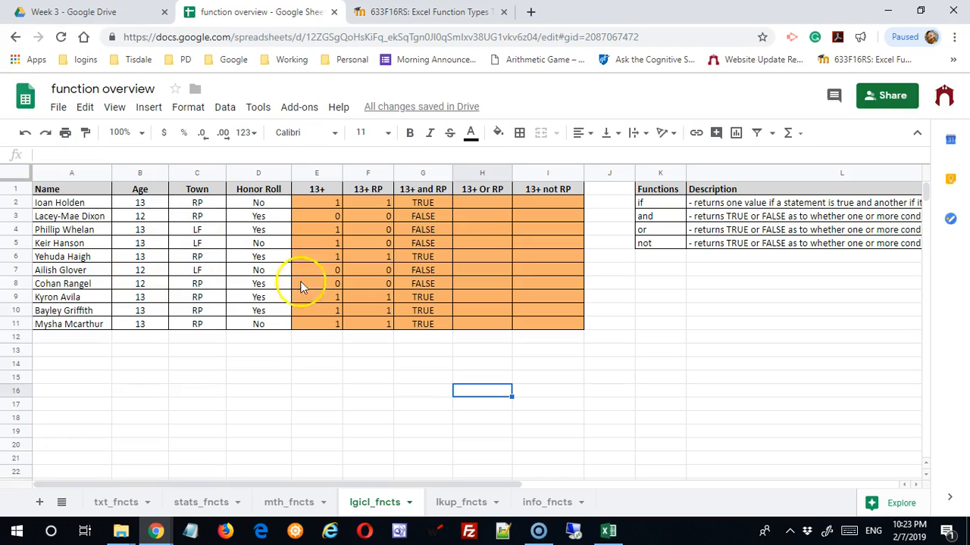
# Step: Enter the formula =or(B2>=13,C2="RP") in H2 under 13+ Or RP
pyautogui.click(475, 201)
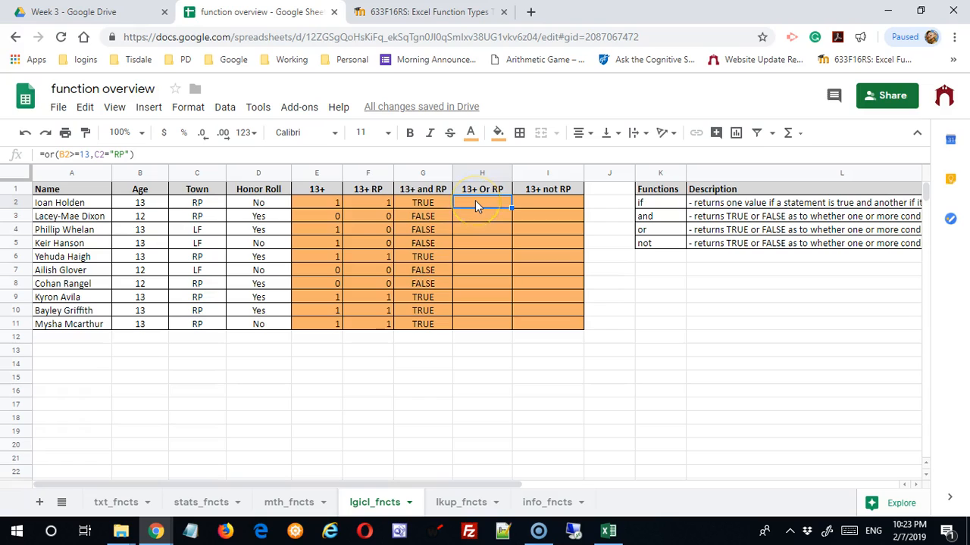
pyautogui.write('=')
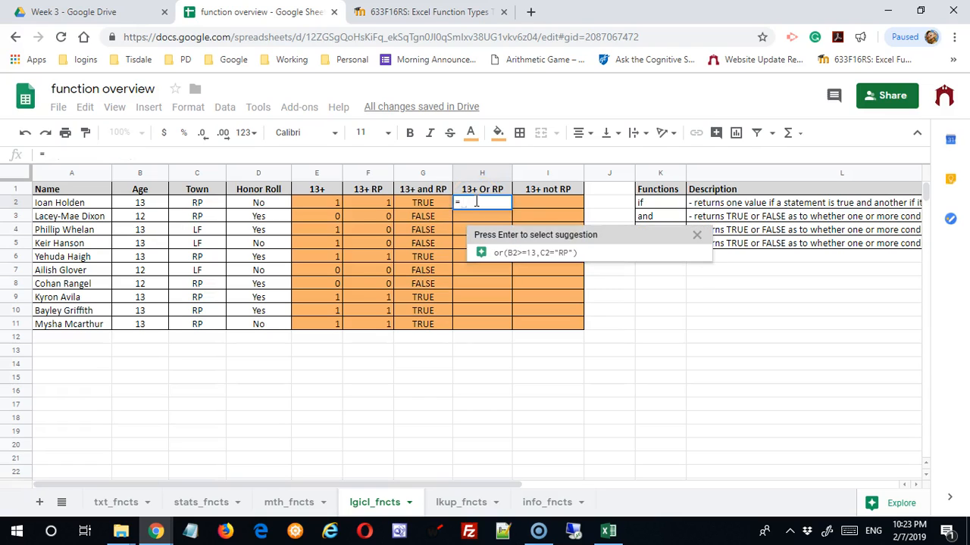
pyautogui.write('or(')
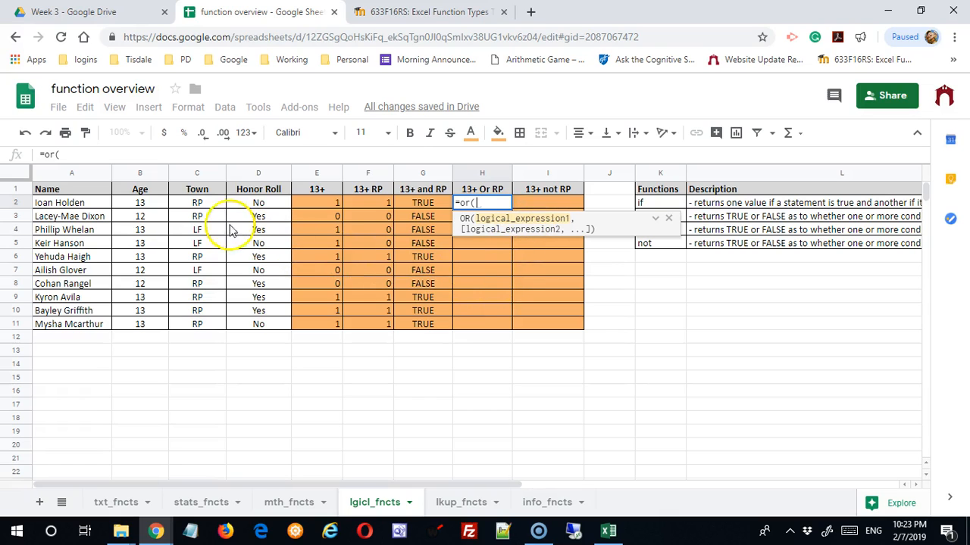
pyautogui.click(148, 203)
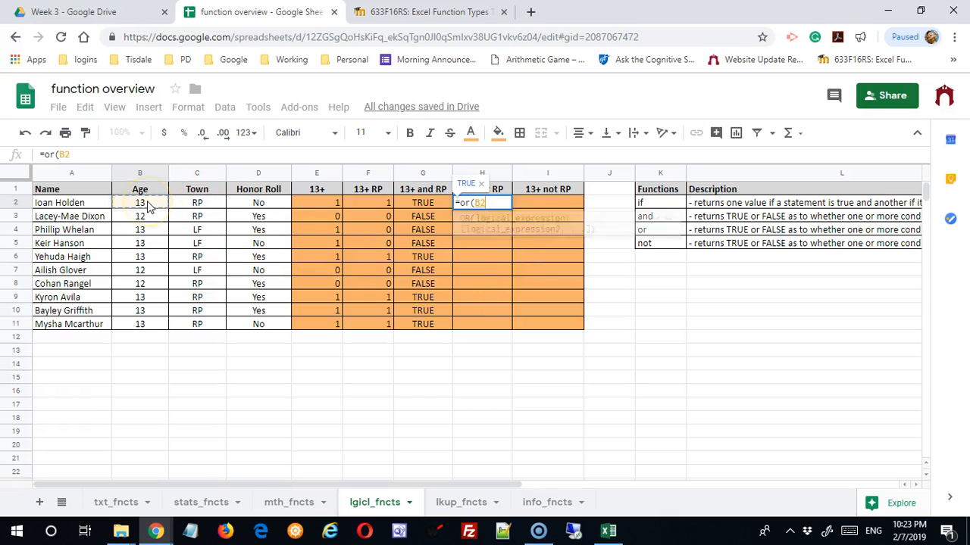
pyautogui.write('>')
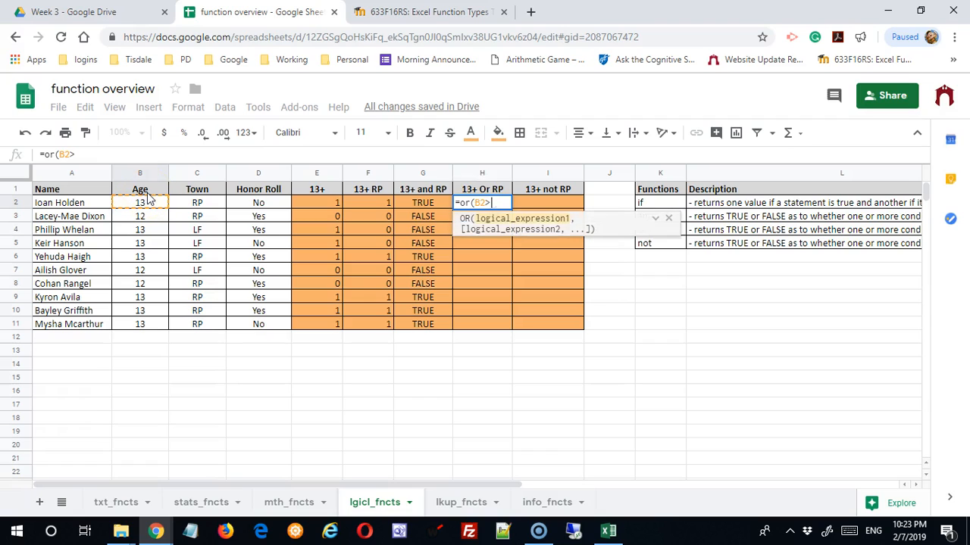
pyautogui.write('=13')
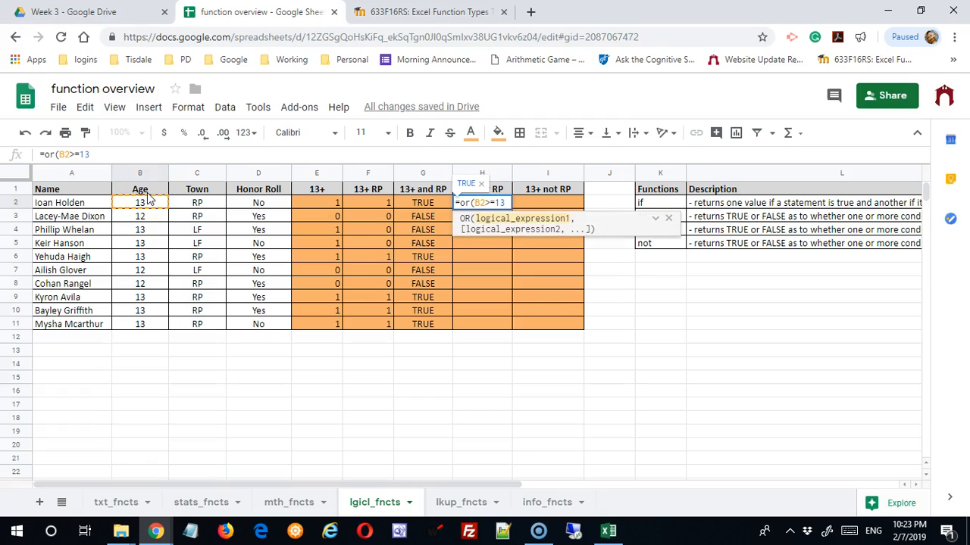
pyautogui.write(',')
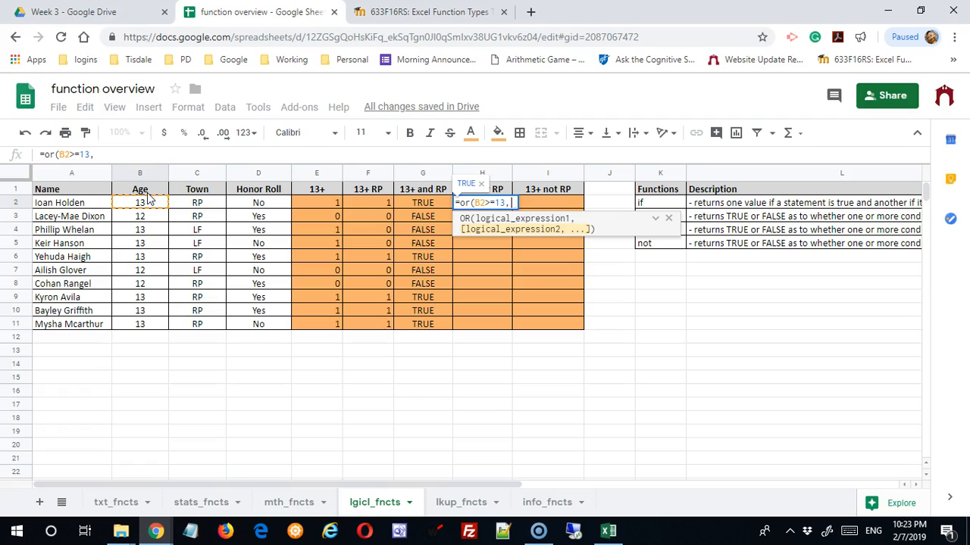
pyautogui.click(198, 203)
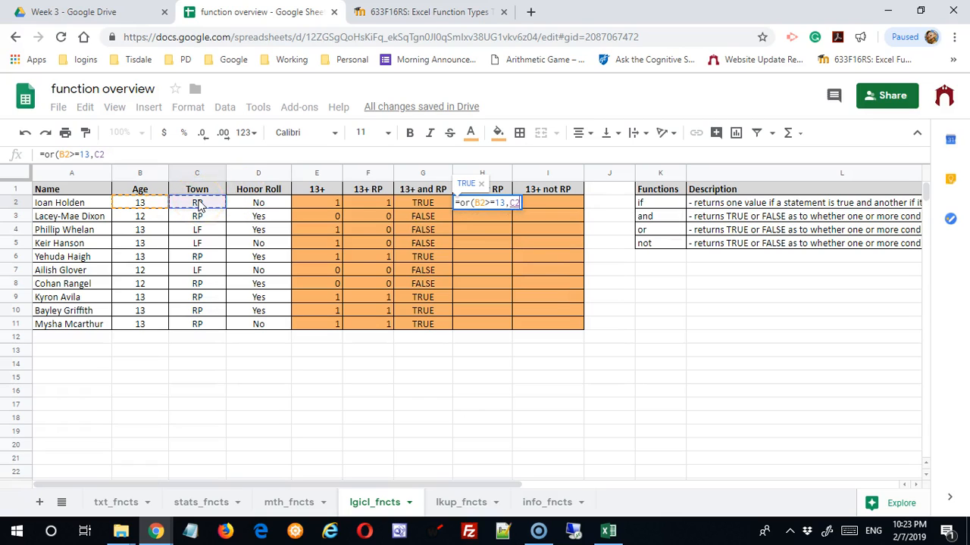
pyautogui.write('="RP")')
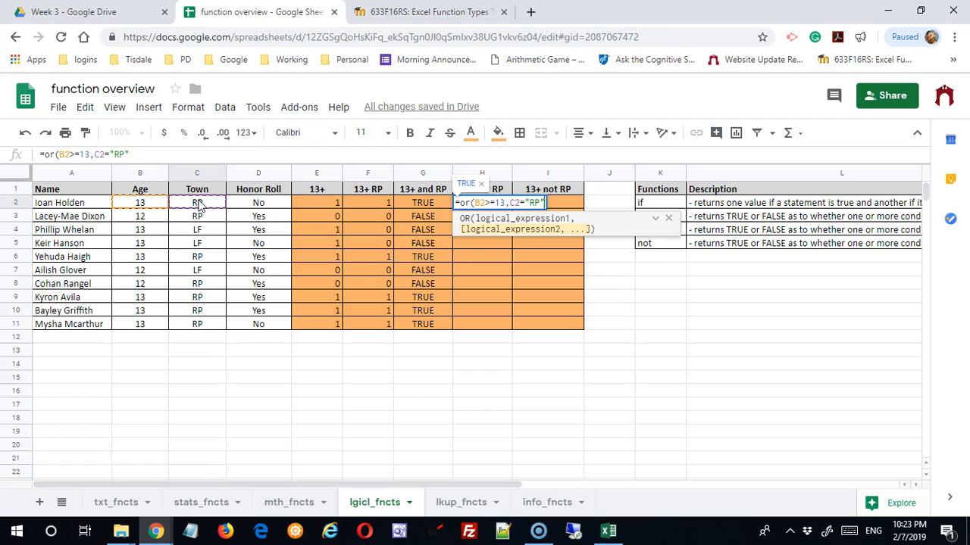
pyautogui.press('Return')
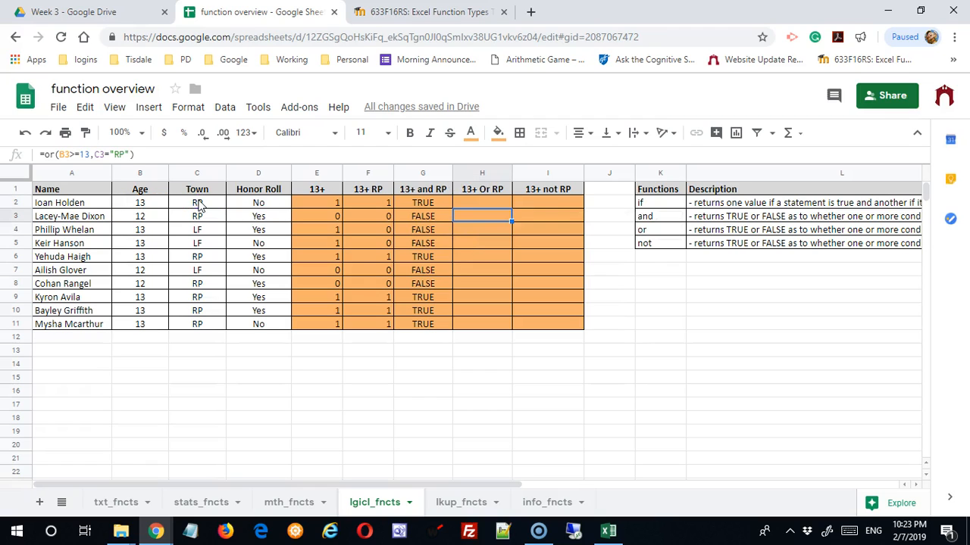
# Step: Set the text colour of H2 to black and fill its OR formula down the 13+ Or RP column through H11
pyautogui.click(495, 204)
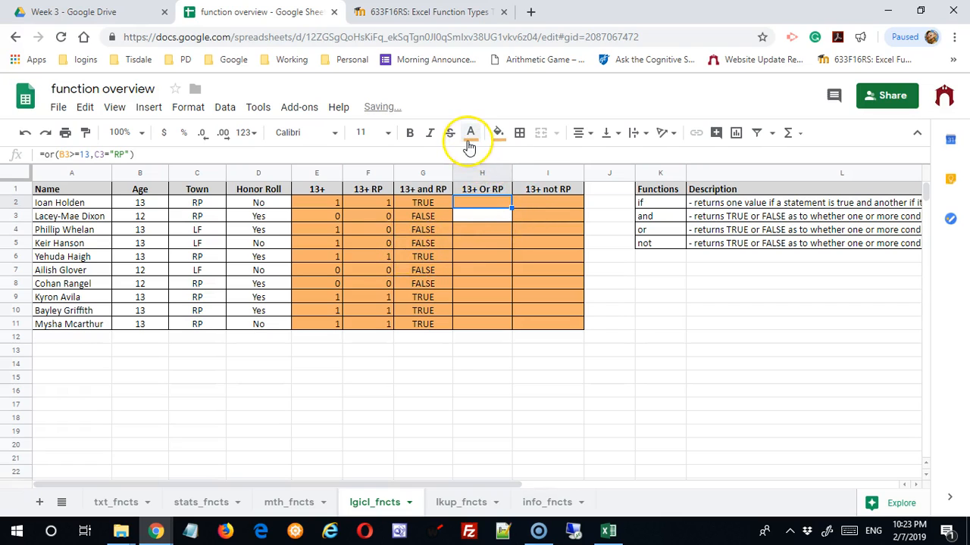
pyautogui.click(471, 133)
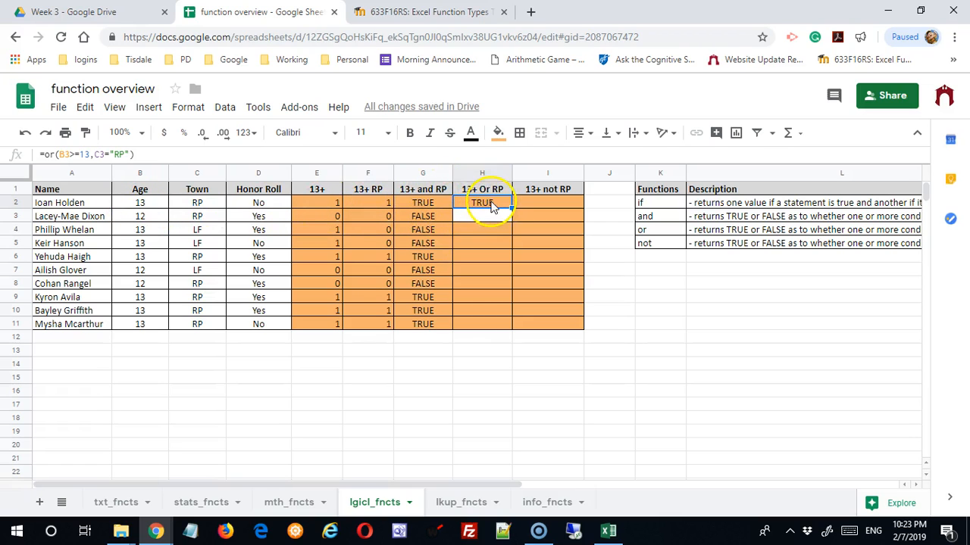
pyautogui.moveTo(512, 210); pyautogui.dragTo(500, 327)
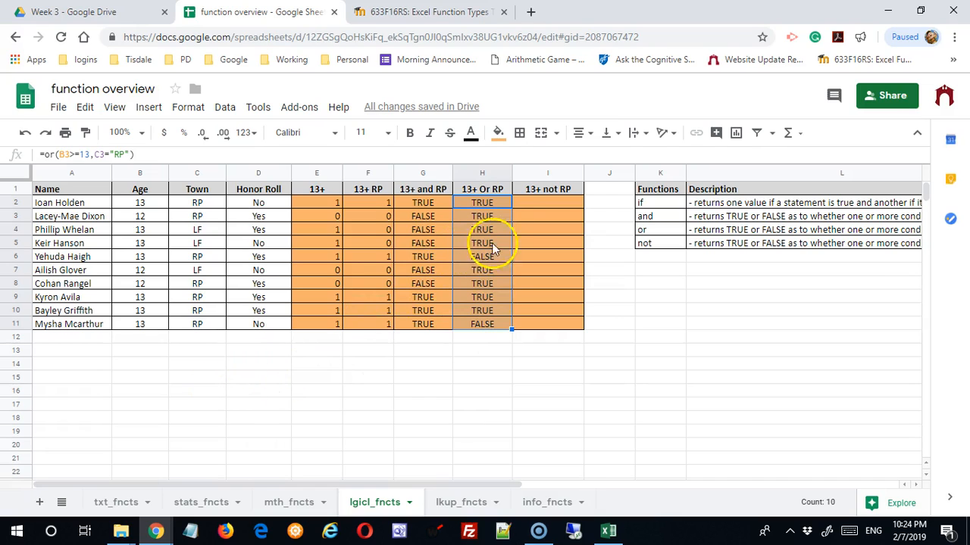
pyautogui.click(493, 202)
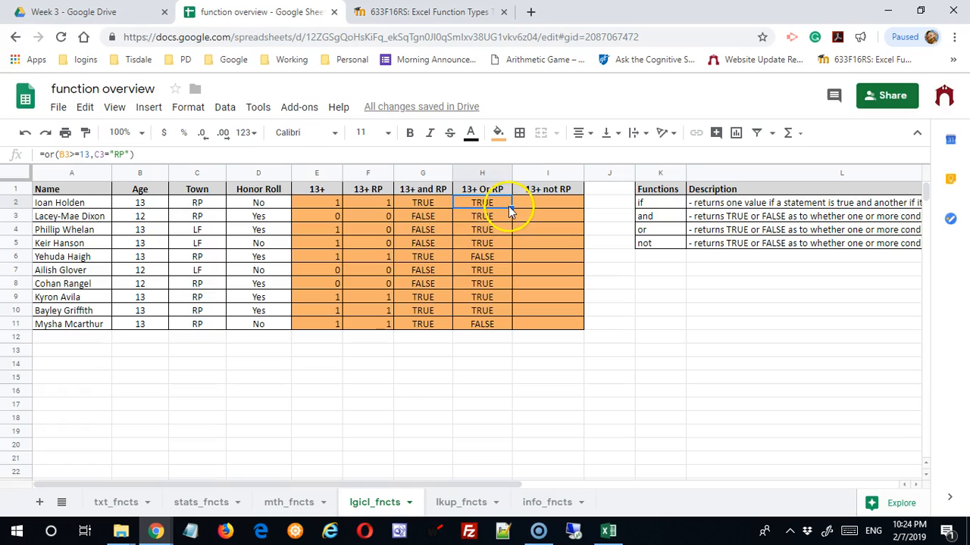
pyautogui.moveTo(507, 207); pyautogui.dragTo(488, 327)
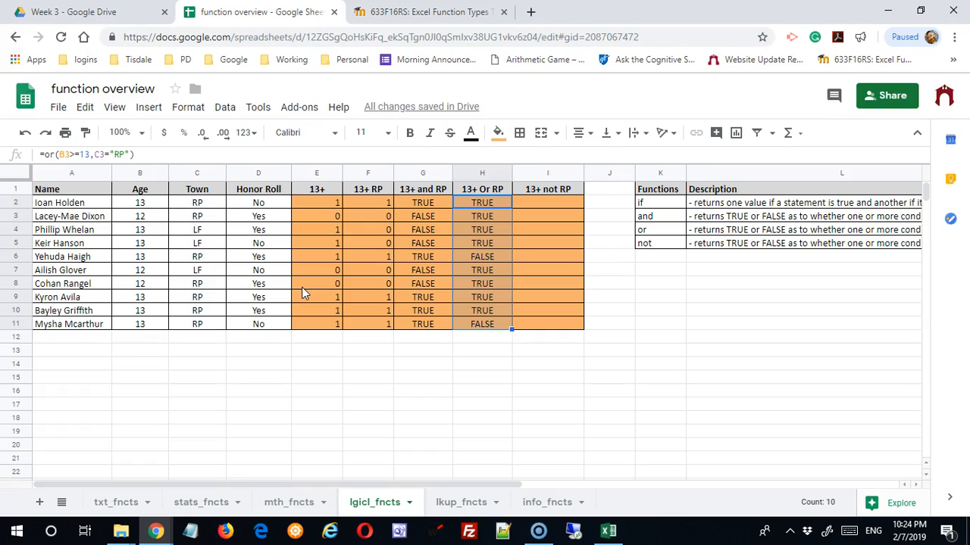
# Step: Enter the formula =not(C2="RP") in I2 under 13+ not RP
pyautogui.click(545, 204)
pyautogui.write('=')
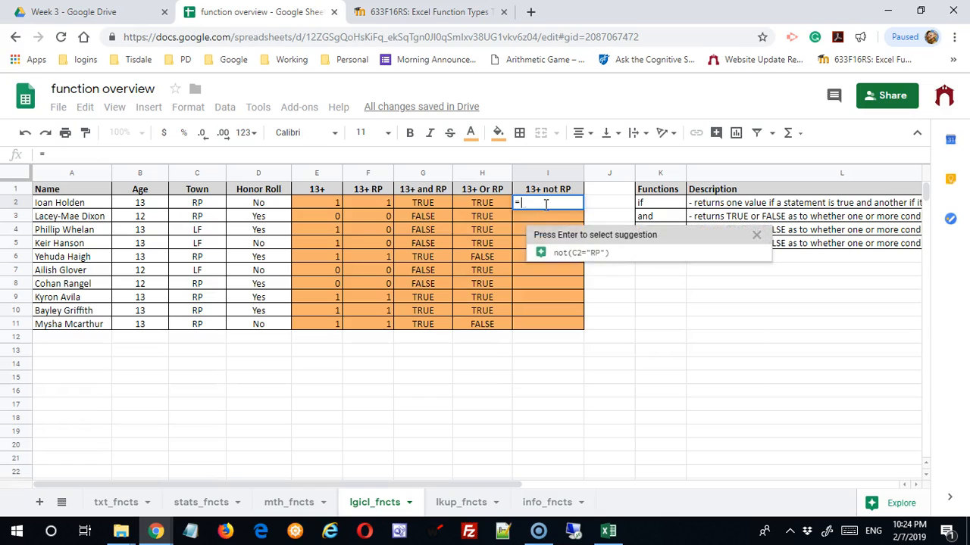
pyautogui.write('not(')
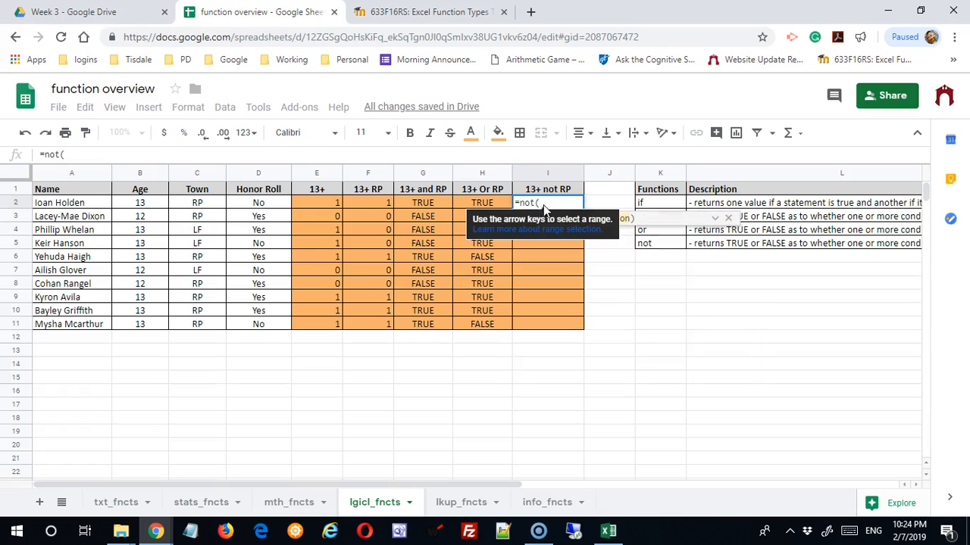
pyautogui.click(203, 203)
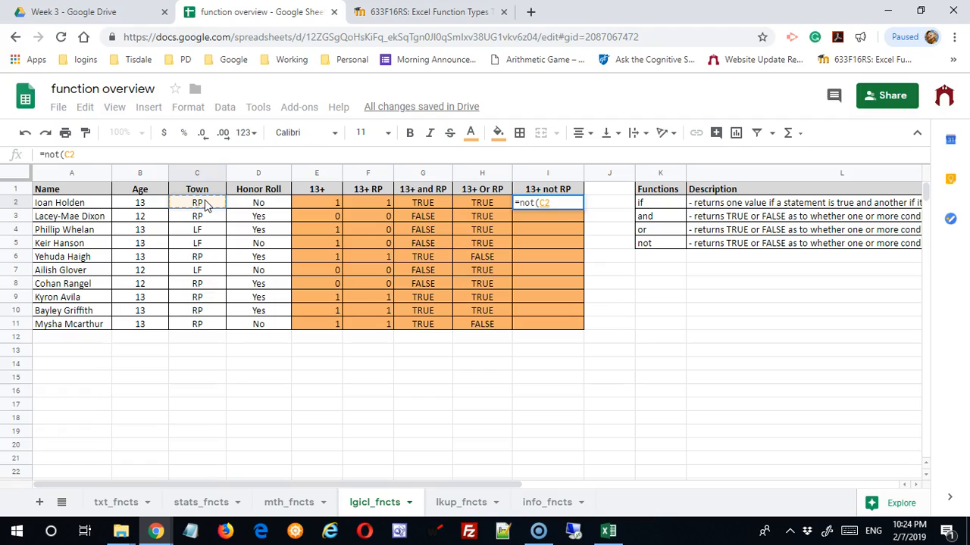
pyautogui.write('="RP')
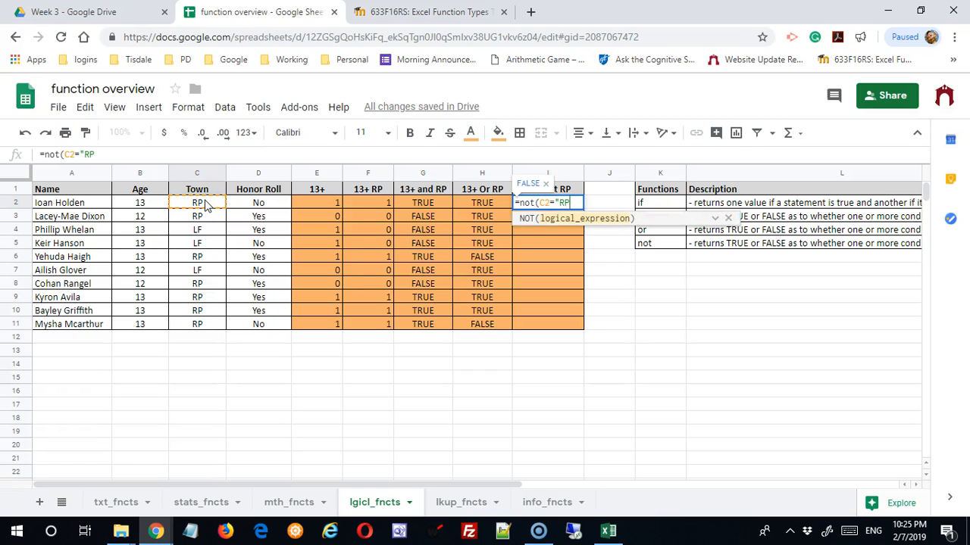
pyautogui.write('"')
pyautogui.press('Return')
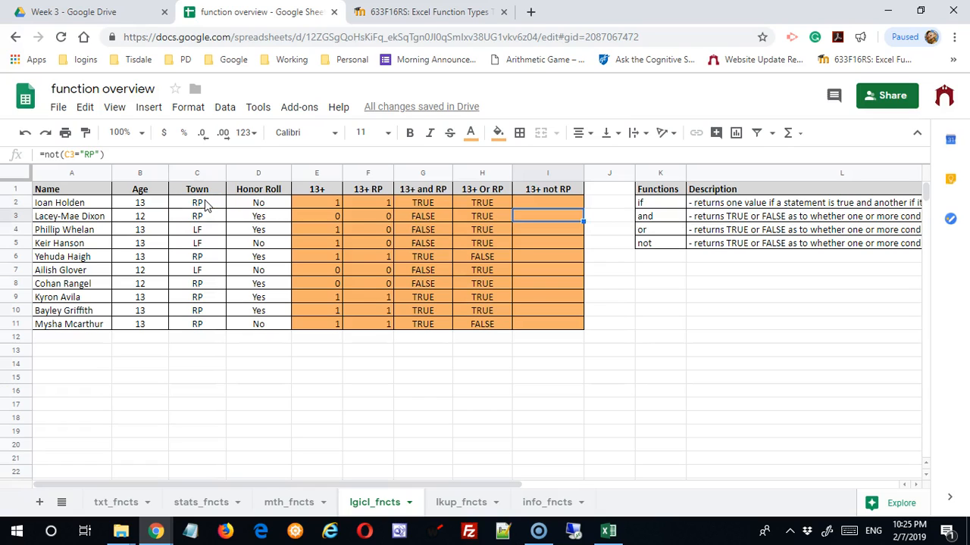
# Step: Set the text colour of I2 to black and fill its NOT formula down the 13+ not RP column through I11
pyautogui.click(519, 203)
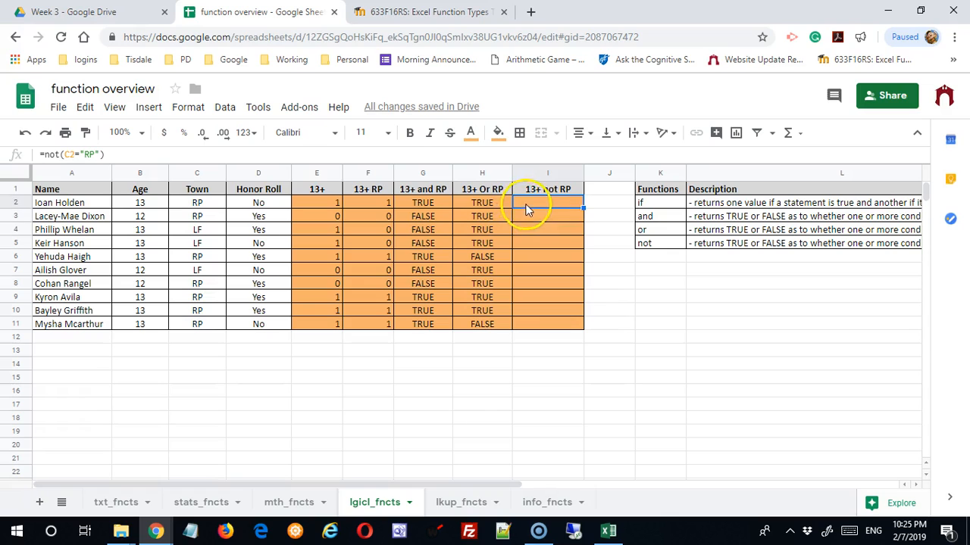
pyautogui.click(470, 132)
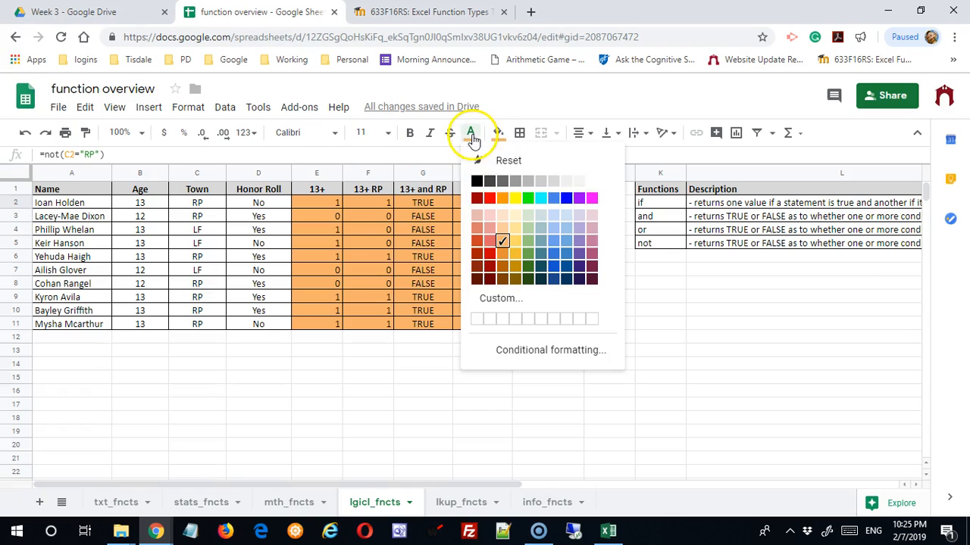
pyautogui.click(476, 182)
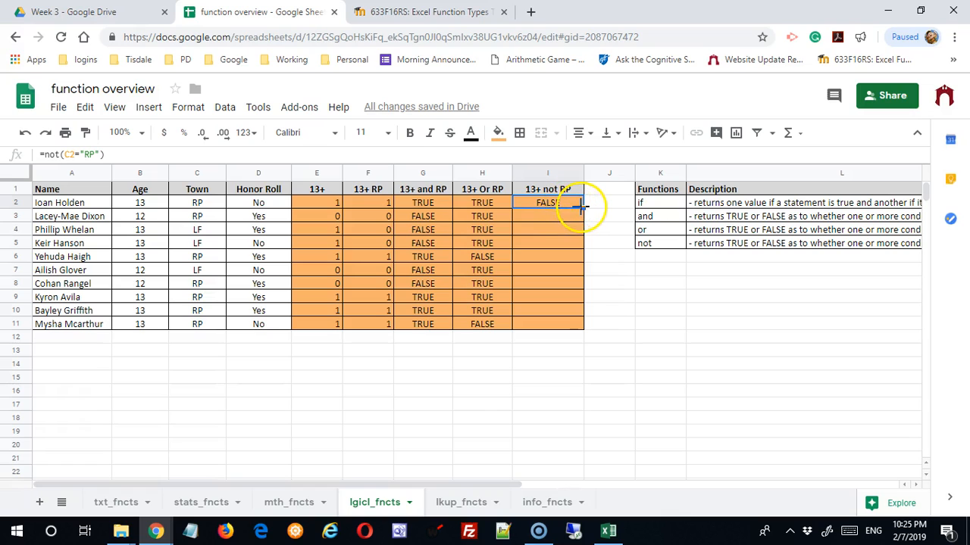
pyautogui.moveTo(581, 205); pyautogui.dragTo(568, 322)
pyautogui.click(550, 231)
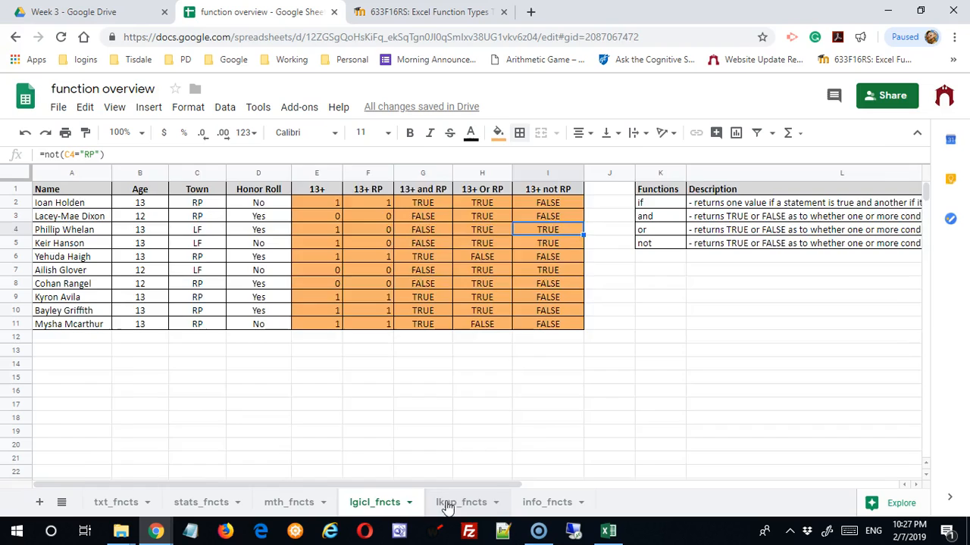
# Step: Open the lkup_fncts sheet and examine its student grade list, the cutoff lookup table and the List 2 columns
pyautogui.click(448, 506)
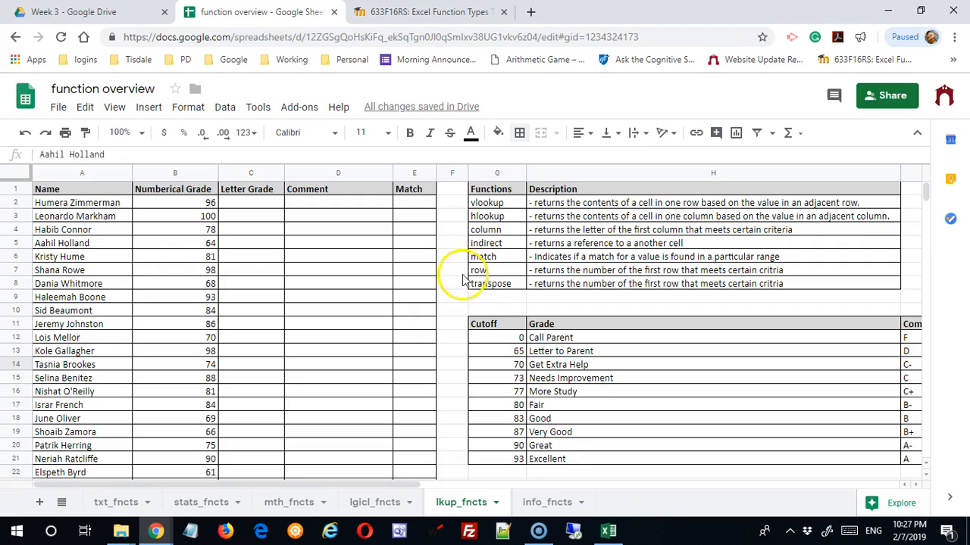
pyautogui.scroll(-5, 91, 220)
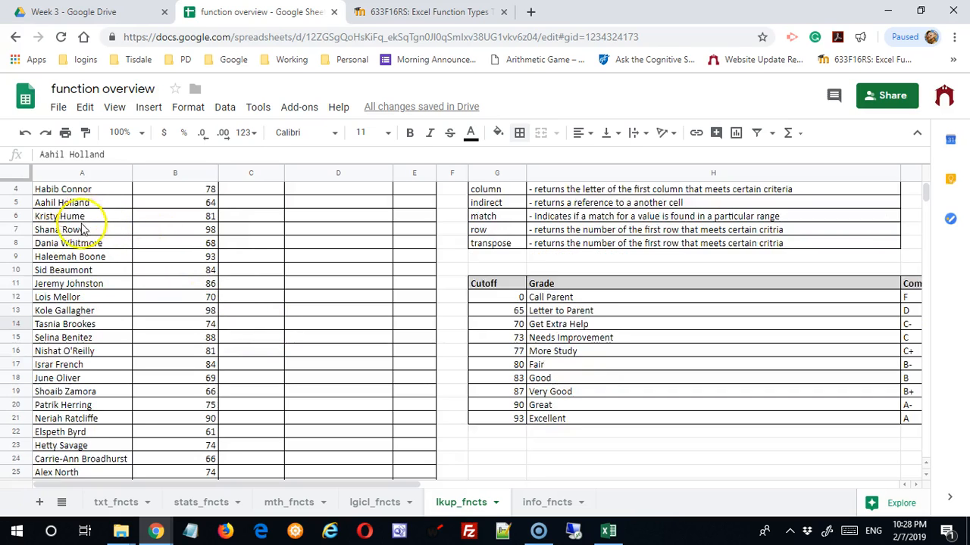
pyautogui.scroll(5, 91, 219)
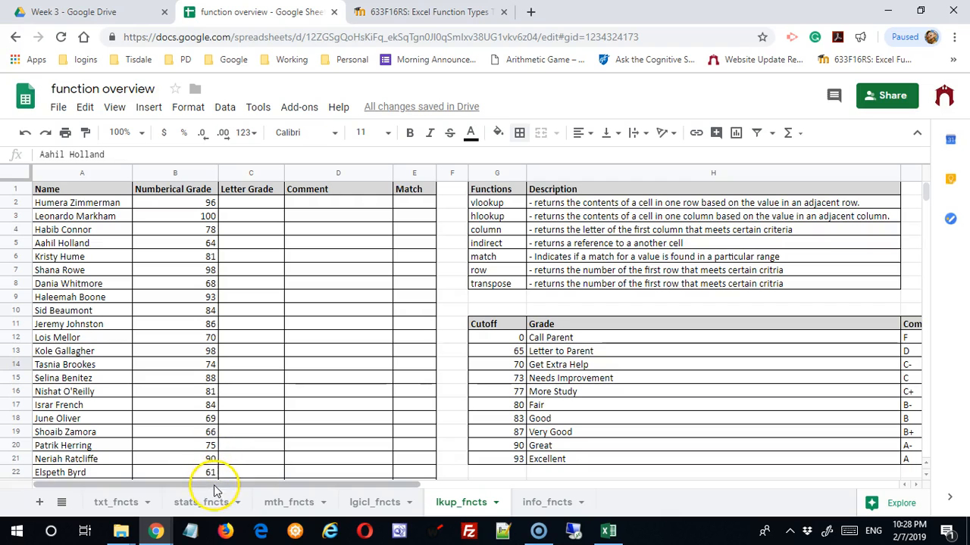
pyautogui.scroll(-3, 220, 349)
pyautogui.scroll(3, 220, 349)
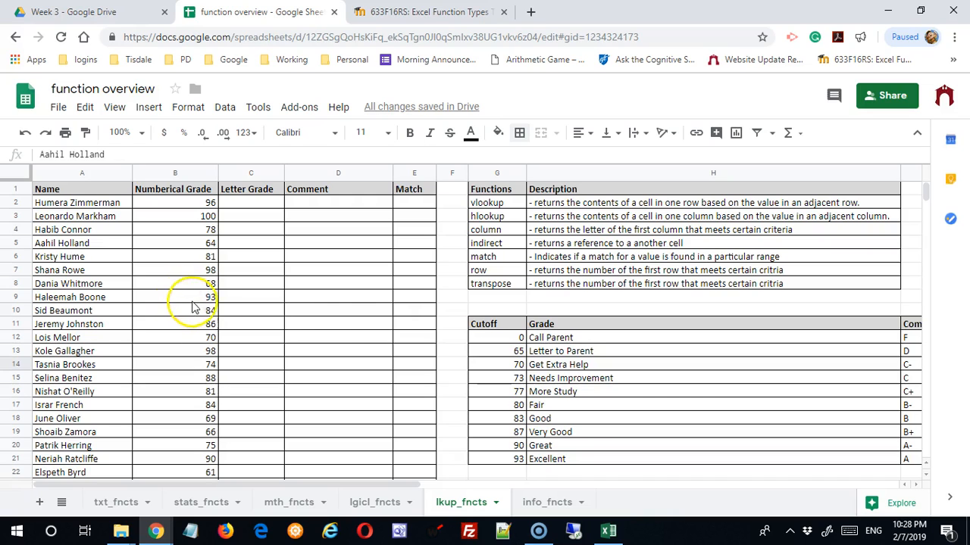
pyautogui.moveTo(493, 325); pyautogui.dragTo(831, 459)
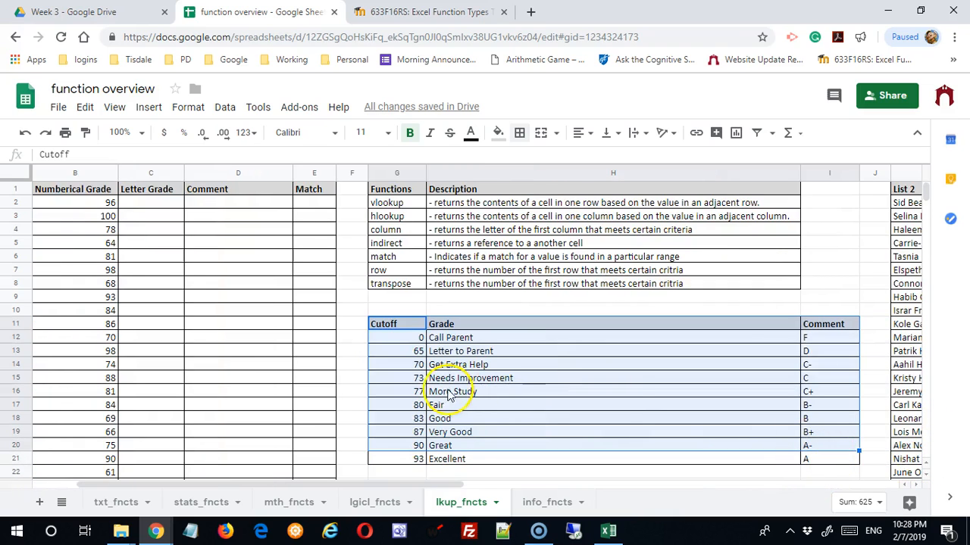
pyautogui.click(419, 356)
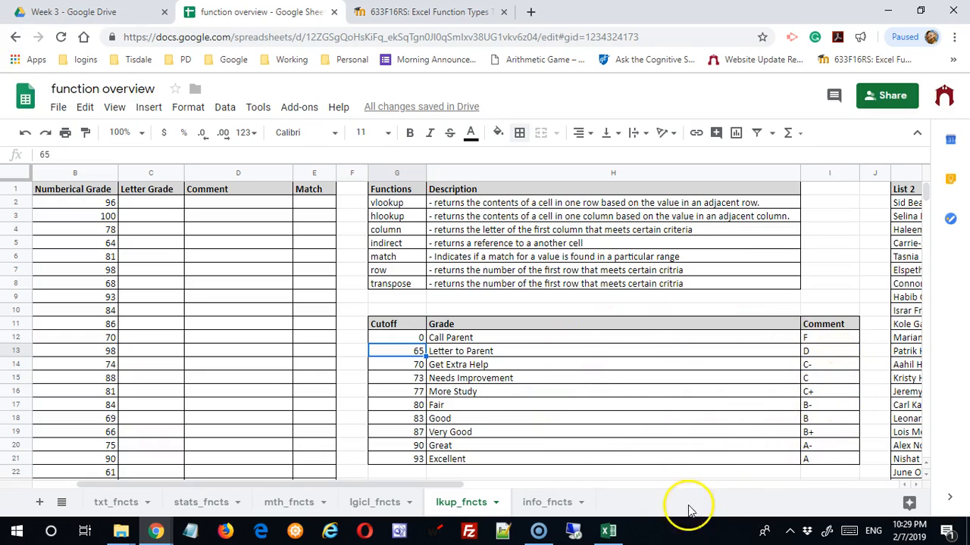
pyautogui.moveTo(443, 487); pyautogui.dragTo(567, 411)
pyautogui.scroll(-3, 535, 293)
pyautogui.scroll(2, 582, 302)
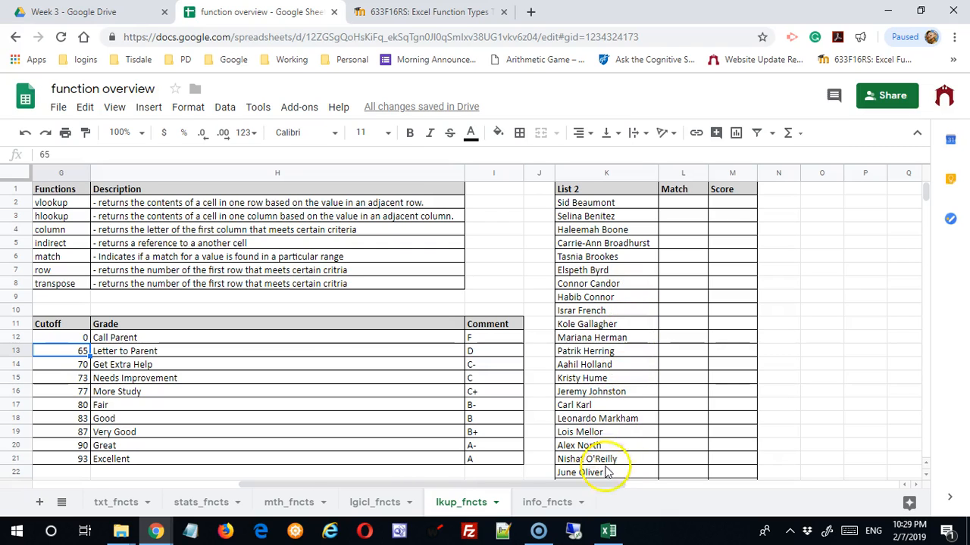
# Step: Enter the formula =vlookup(B2,$G$12:$I$21,3) in C2 under Letter Grade, with absolute references to the cutoff table
pyautogui.moveTo(496, 489); pyautogui.dragTo(190, 452)
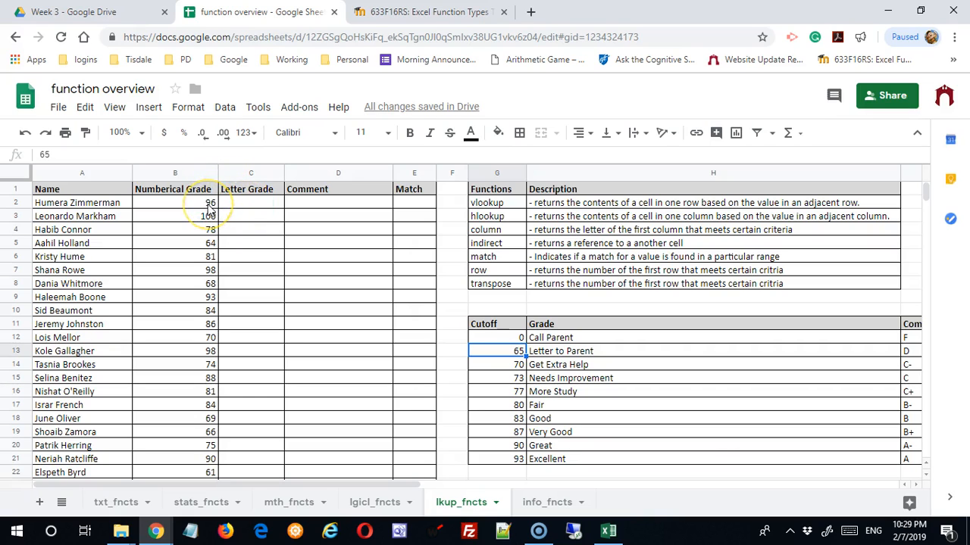
pyautogui.click(245, 204)
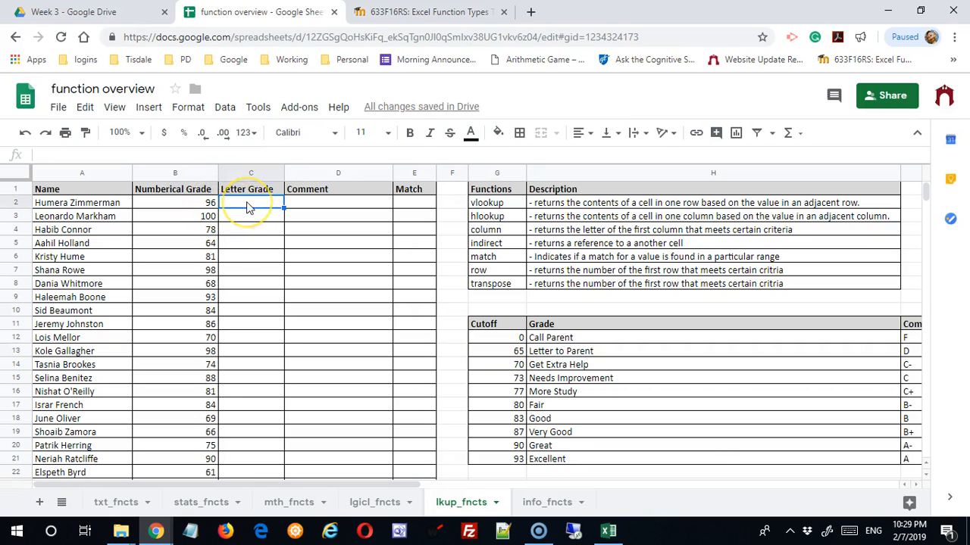
pyautogui.write('=vlookup(')
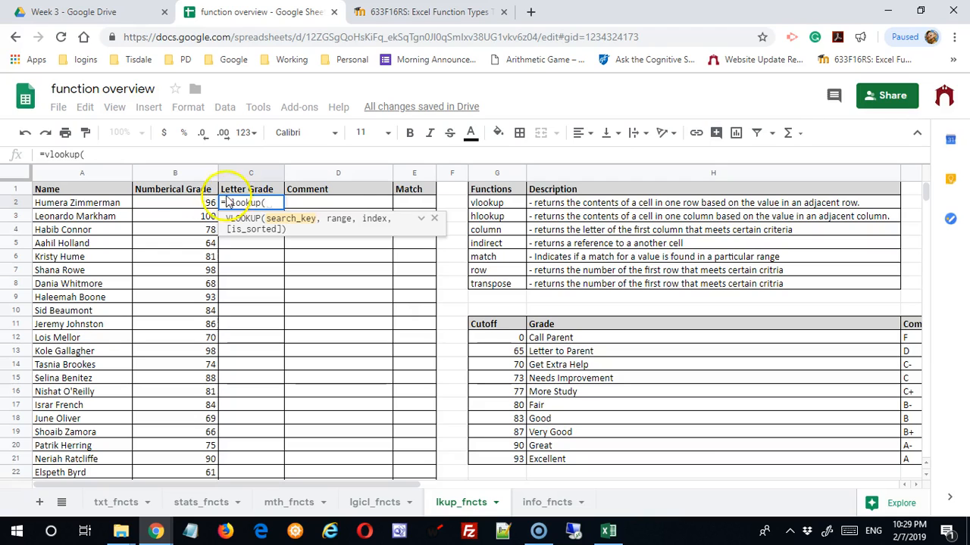
pyautogui.click(201, 203)
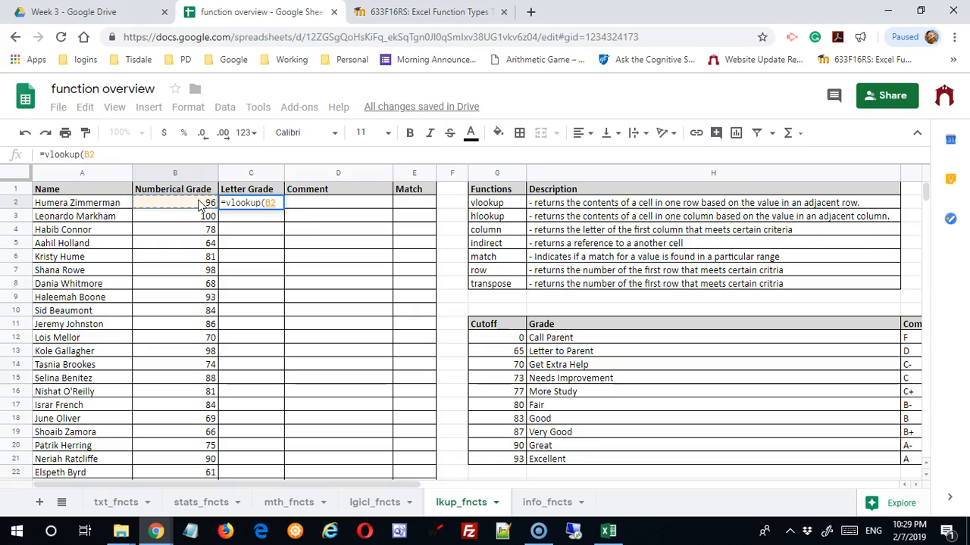
pyautogui.write(',')
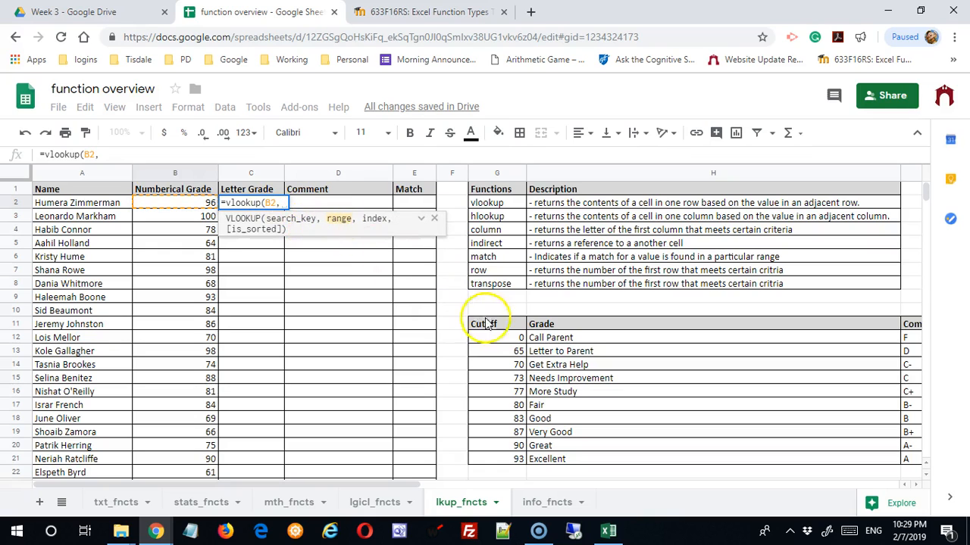
pyautogui.moveTo(500, 344); pyautogui.dragTo(919, 460)
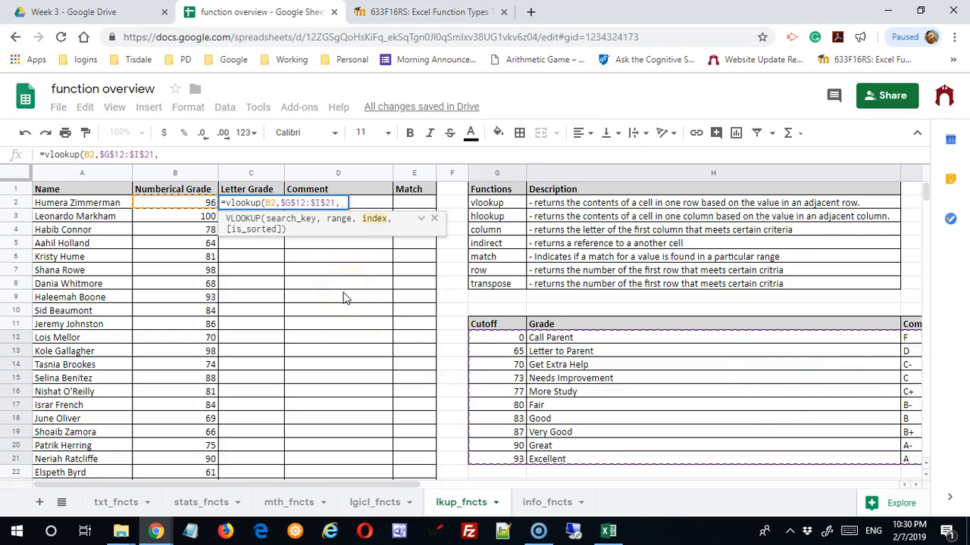
pyautogui.write('3')
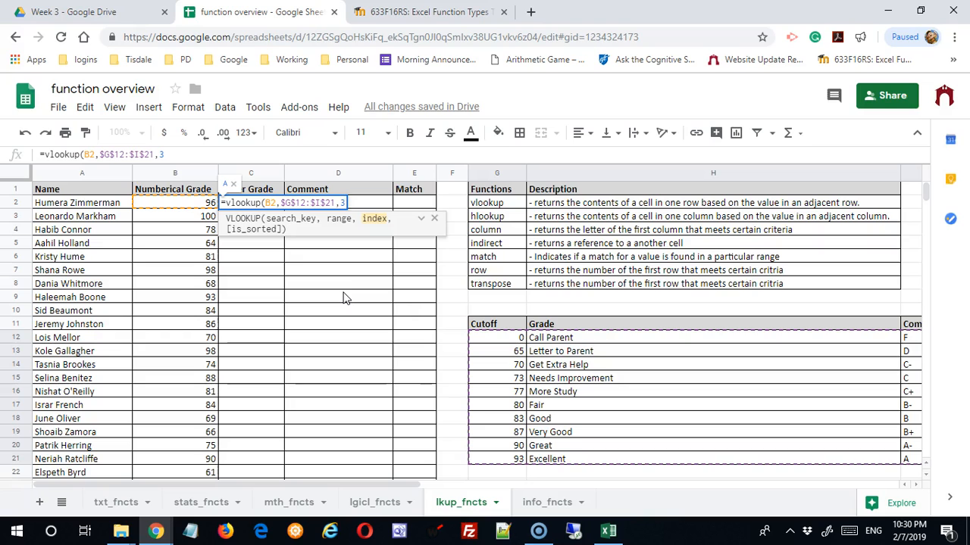
pyautogui.press('Return')
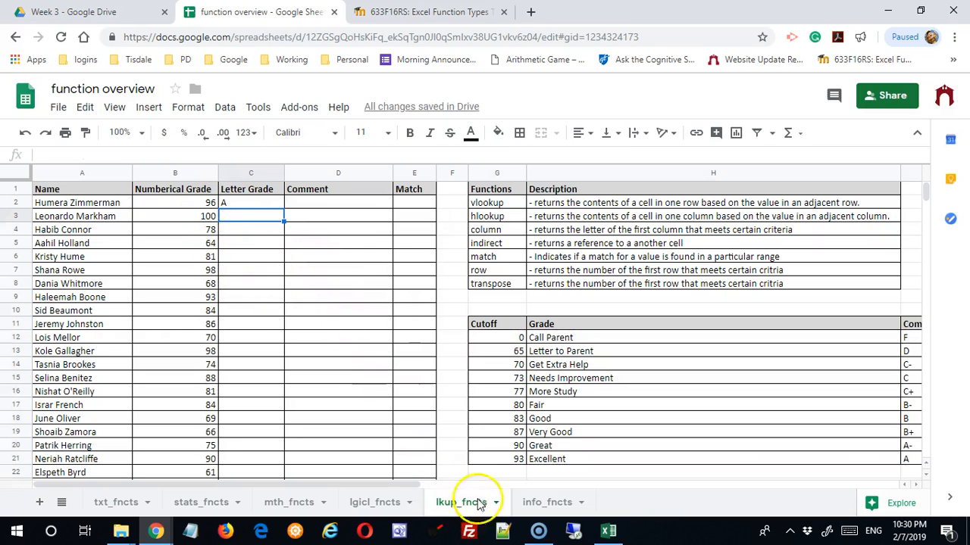
# Step: Fill the VLOOKUP formula in C2 down the Letter Grade column through C26
pyautogui.click(259, 202)
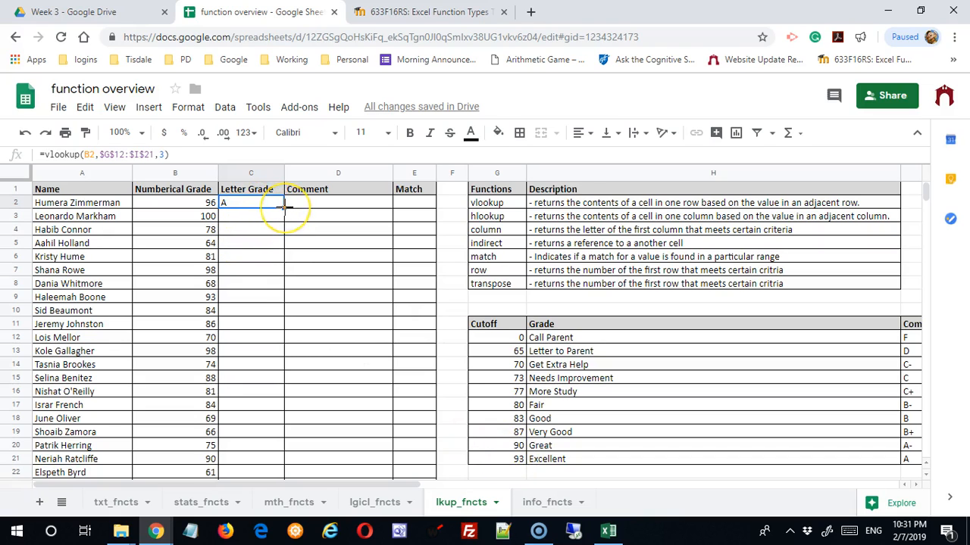
pyautogui.doubleClick(285, 205)
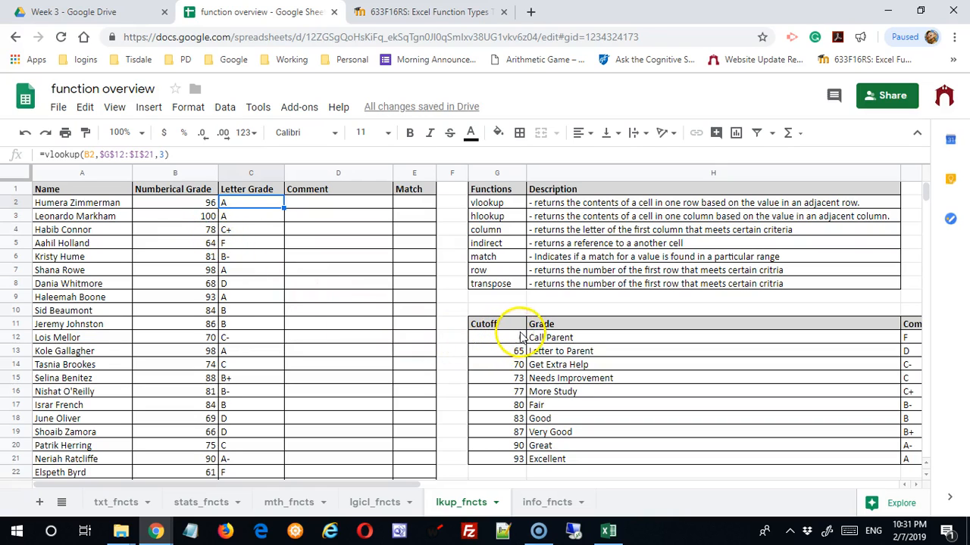
pyautogui.click(908, 392)
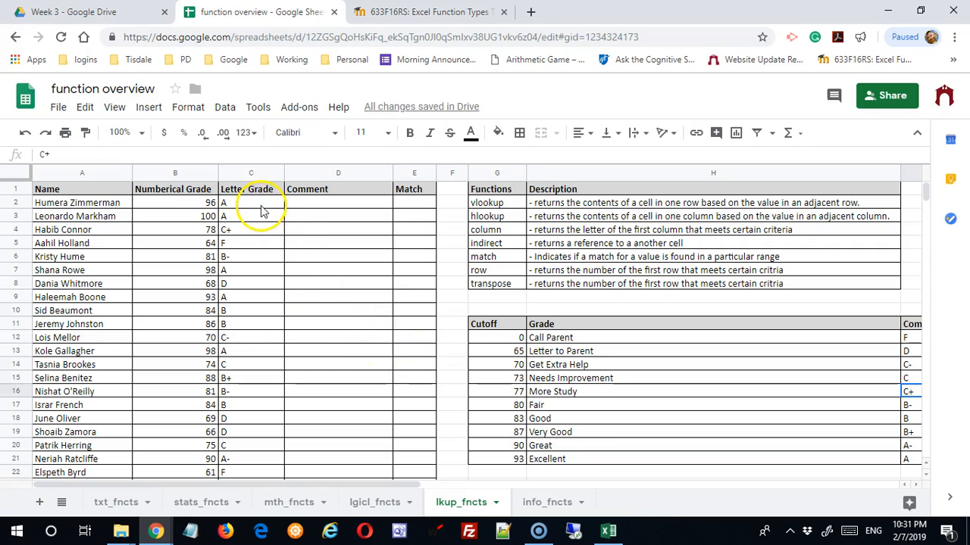
# Step: Copy the VLOOKUP formula text from C2 and paste it unchanged into D2 under Comment
pyautogui.click(260, 205)
pyautogui.click(176, 155)
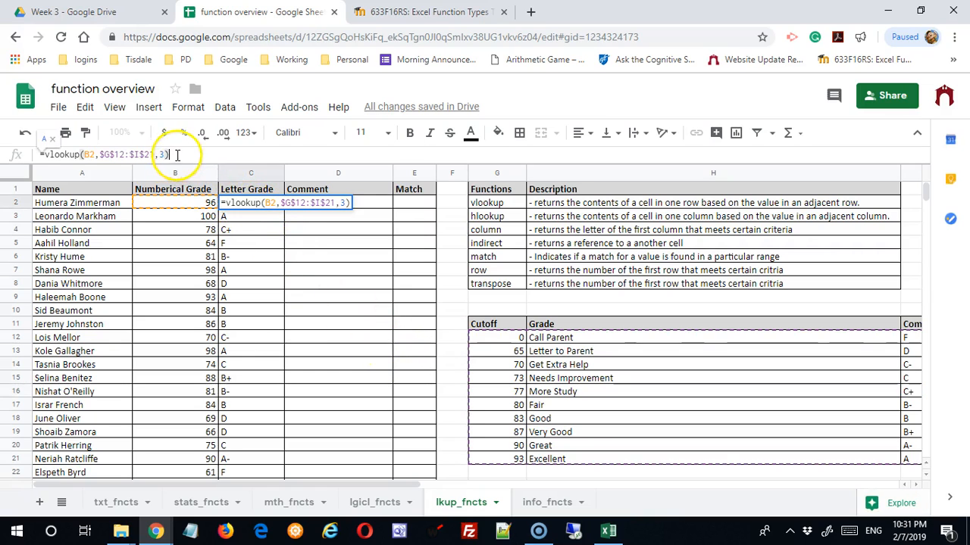
pyautogui.moveTo(177, 155); pyautogui.dragTo(4, 161)
pyautogui.hotkey('ctrl', 'c')
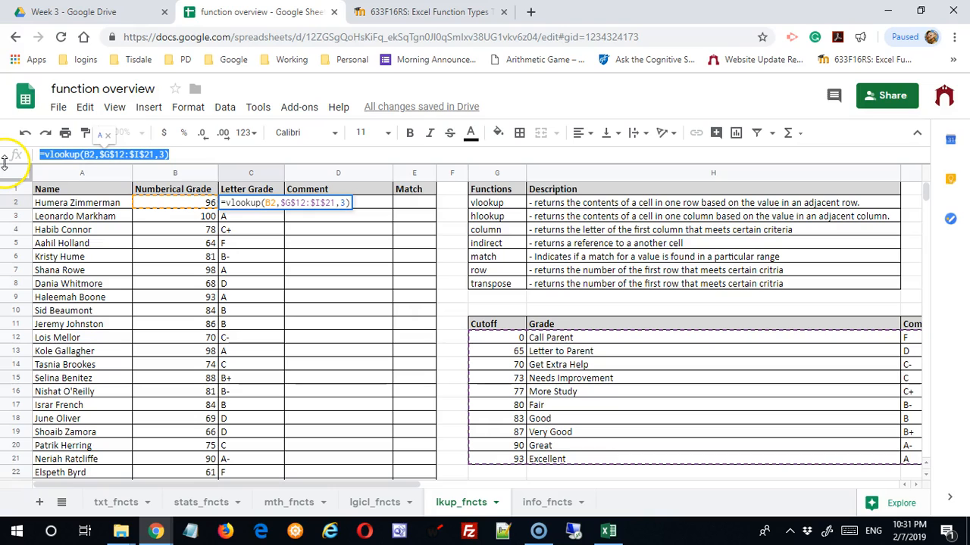
pyautogui.press('Escape')
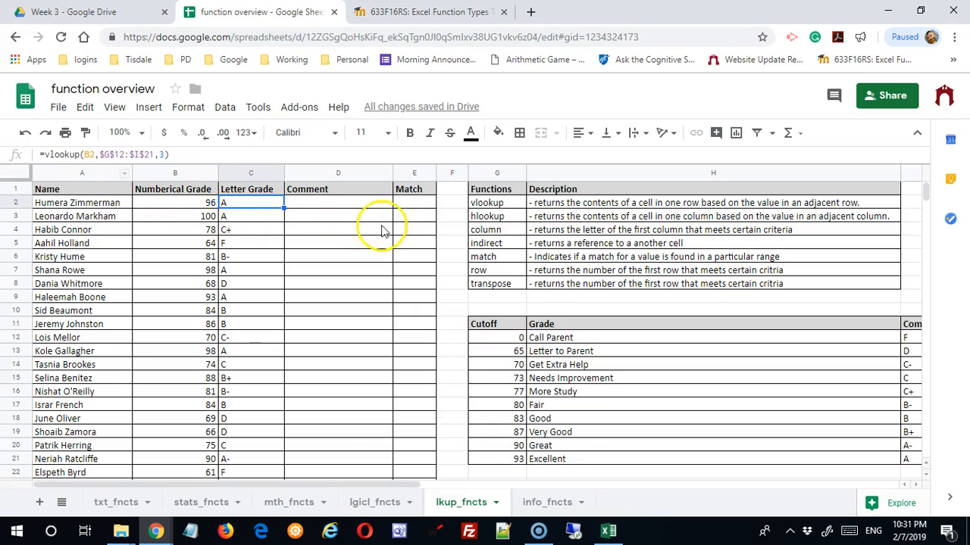
pyautogui.click(361, 206)
pyautogui.hotkey('ctrl', 'v')
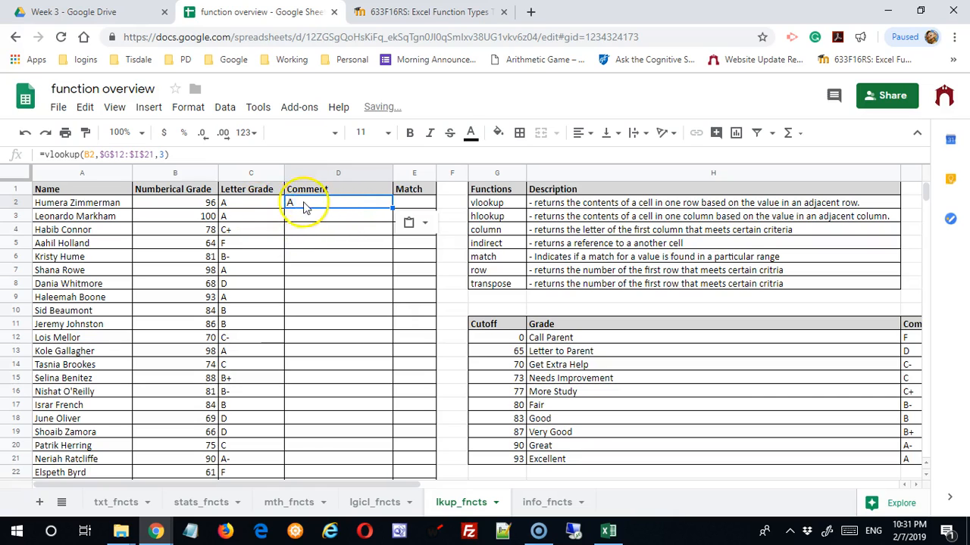
# Step: Set the column index in D2's VLOOKUP formula to 2 and fill it down the Comment column through D26
pyautogui.click(152, 155)
pyautogui.doubleClick(162, 154)
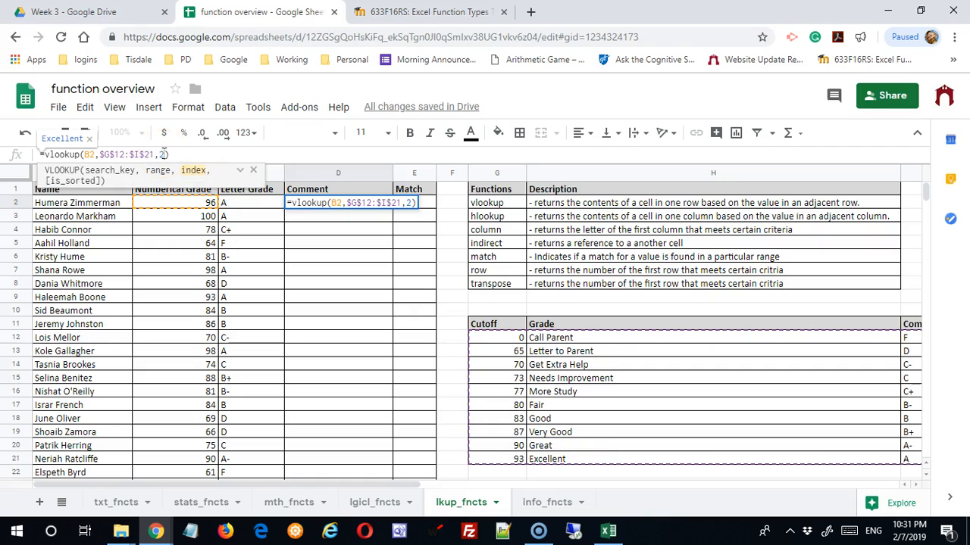
pyautogui.press('Return')
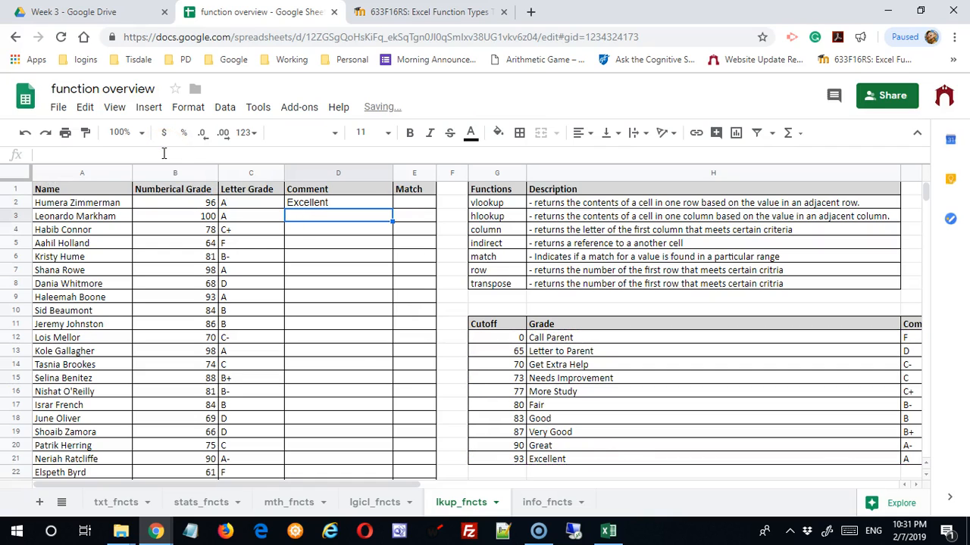
pyautogui.click(357, 205)
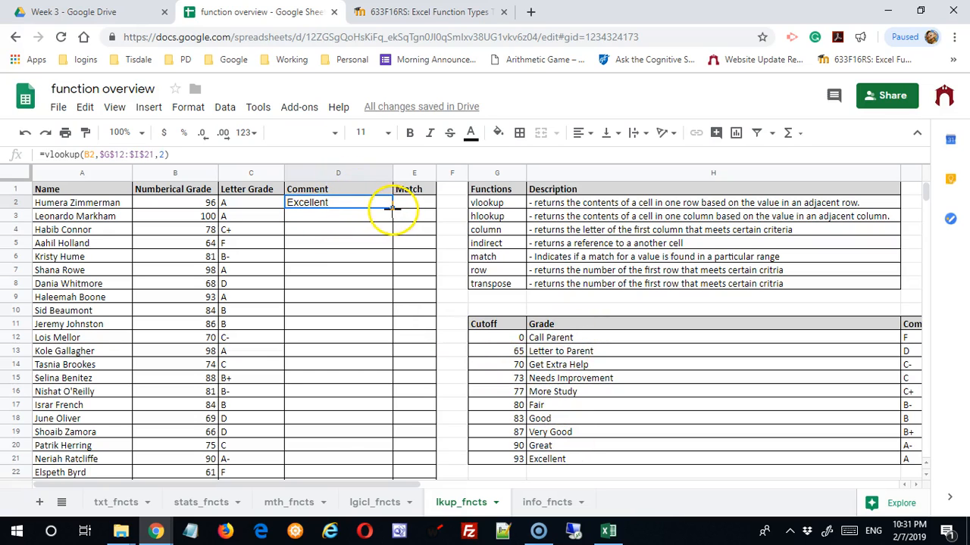
pyautogui.doubleClick(391, 208)
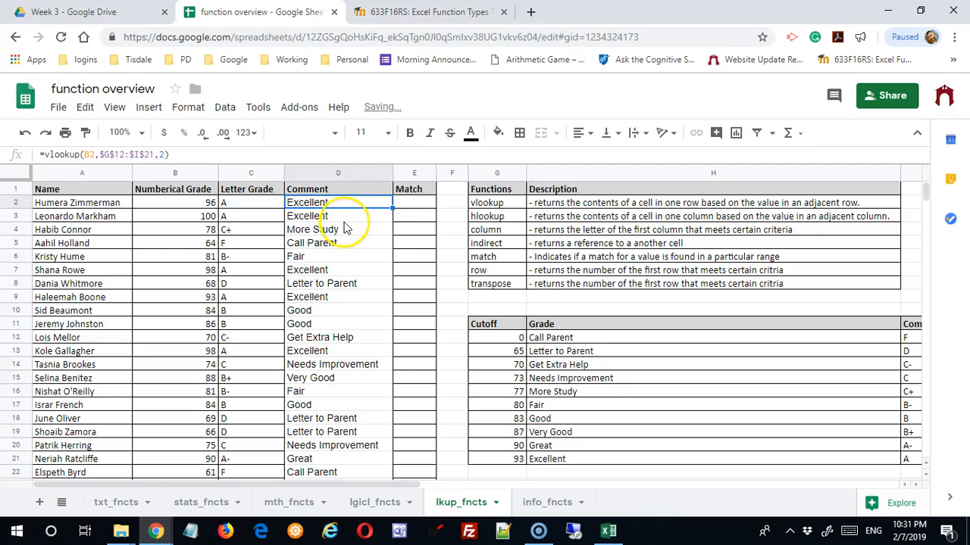
# Step: Apply all borders to D2 and to the remaining comment cells D3 through D26
pyautogui.click(517, 137)
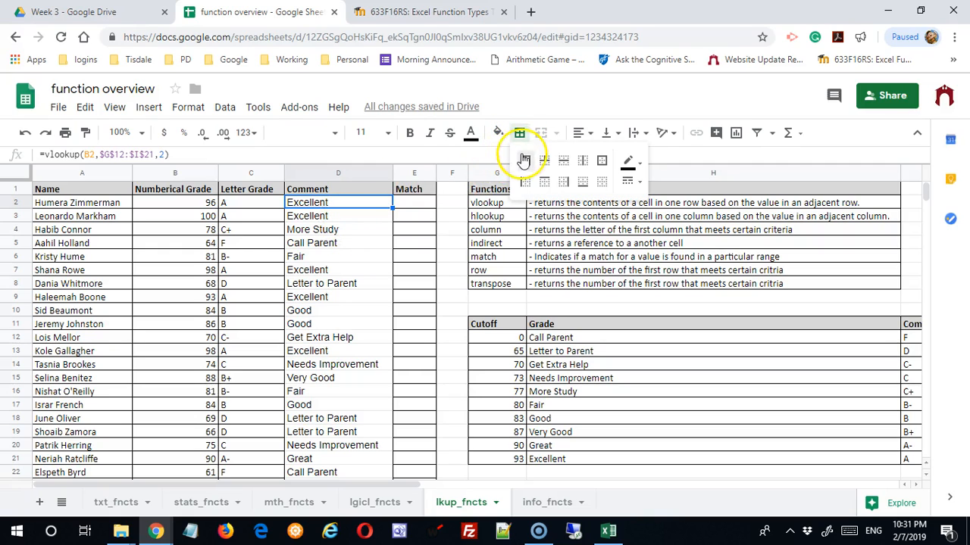
pyautogui.click(523, 162)
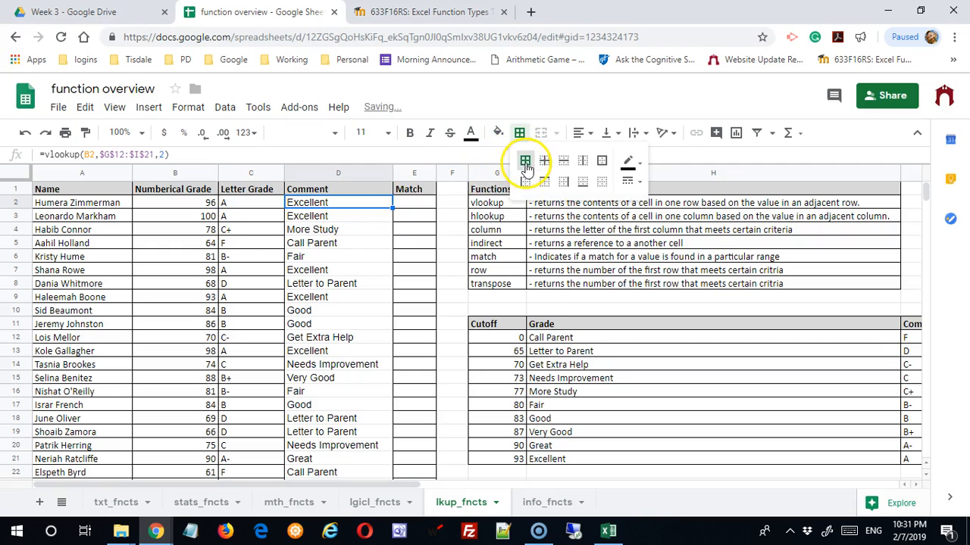
pyautogui.click(346, 229)
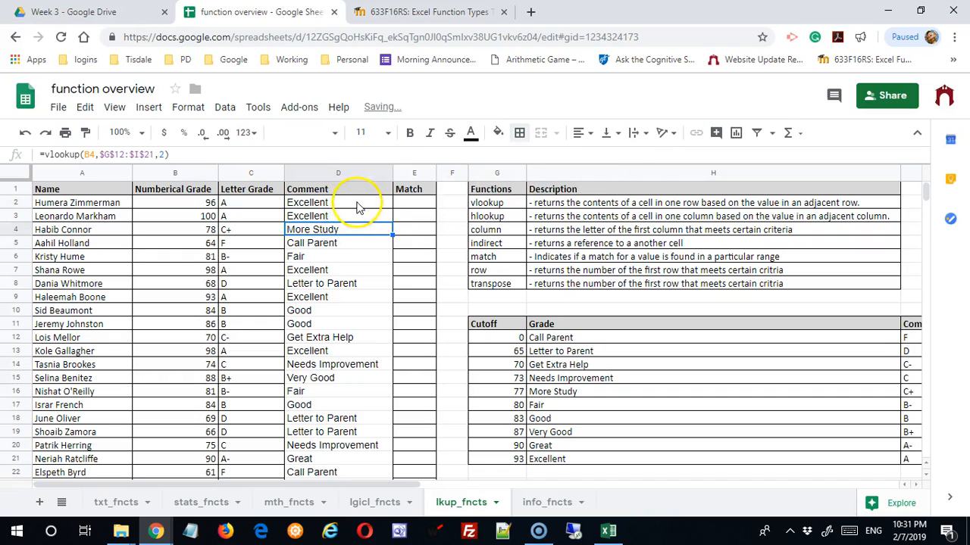
pyautogui.click(373, 283)
pyautogui.moveTo(368, 216); pyautogui.dragTo(346, 247)
pyautogui.click(519, 134)
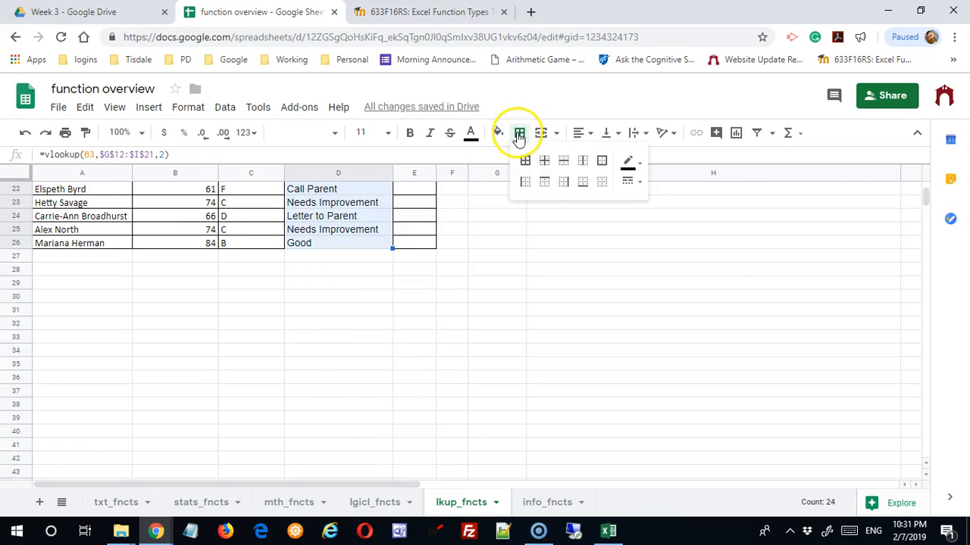
pyautogui.click(523, 161)
pyautogui.scroll(5, 485, 297)
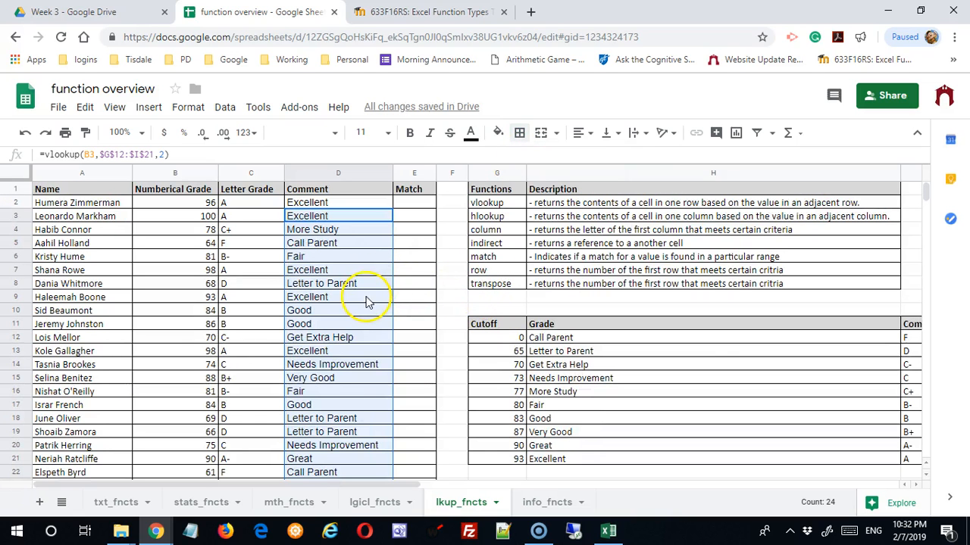
pyautogui.click(406, 339)
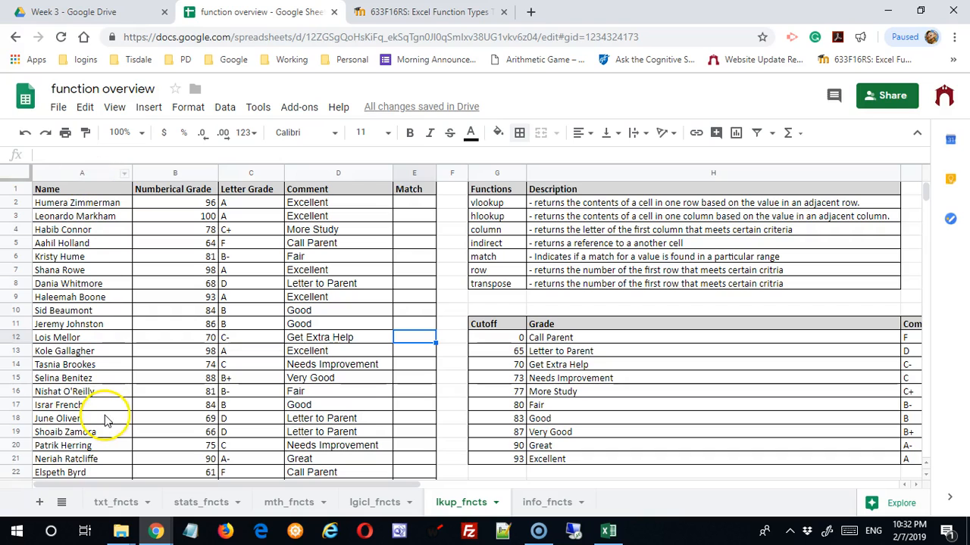
# Step: Enter the formula =match(A2,K:K,0) in E2 under Match to find the student's name in the List 2 column
pyautogui.click(422, 206)
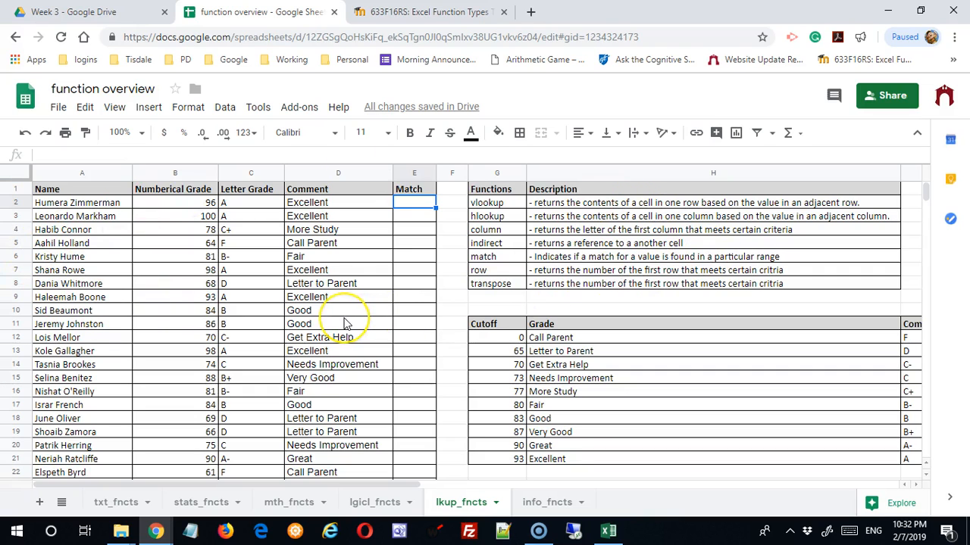
pyautogui.write('=m')
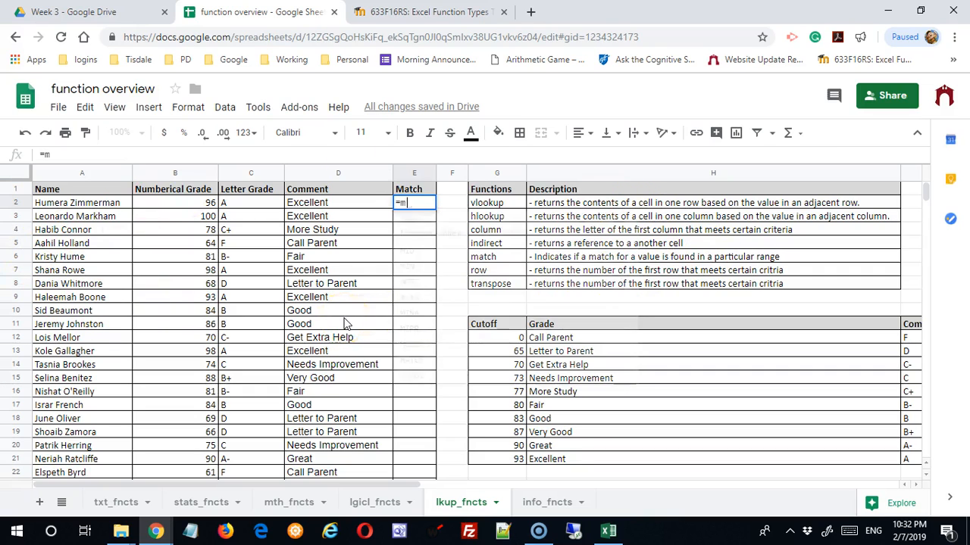
pyautogui.write('atch')
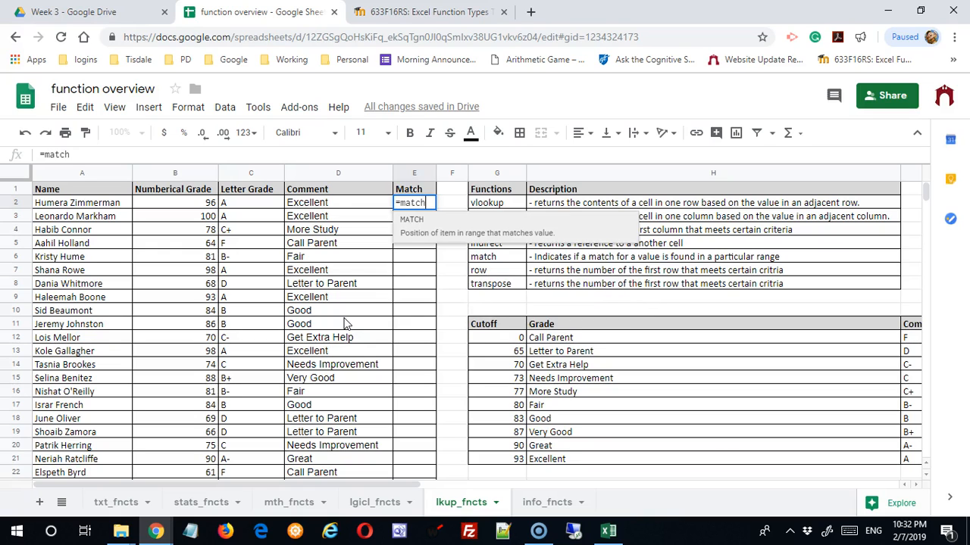
pyautogui.write('(')
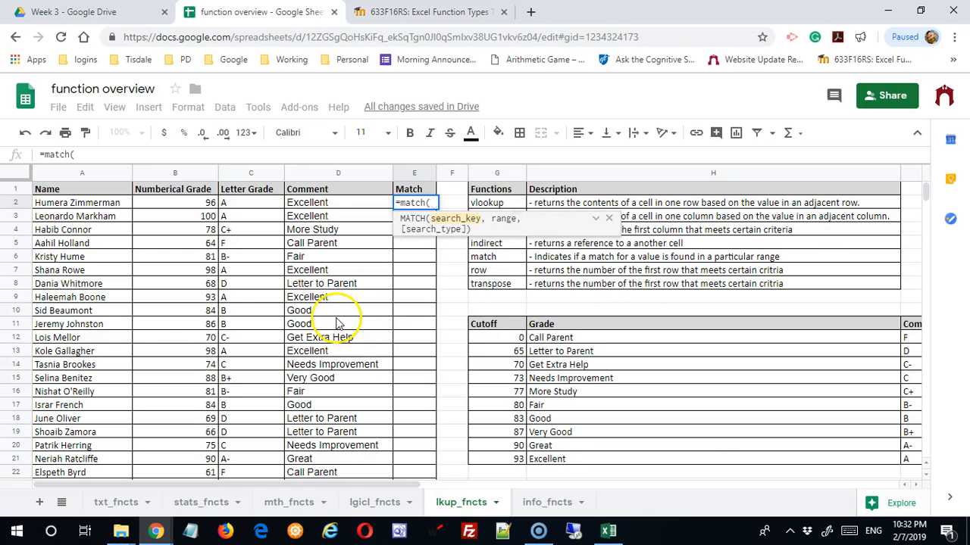
pyautogui.click(87, 205)
pyautogui.write(',')
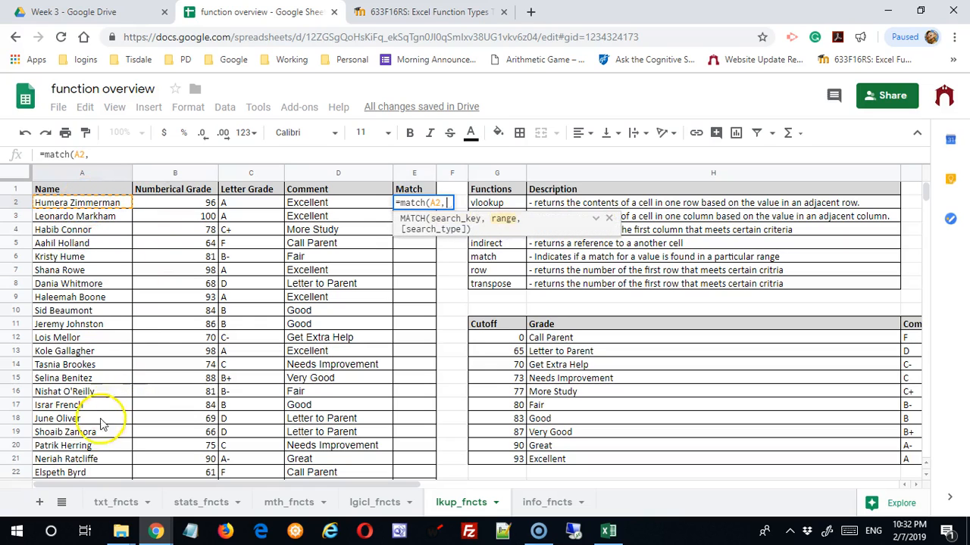
pyautogui.moveTo(228, 484); pyautogui.dragTo(500, 485)
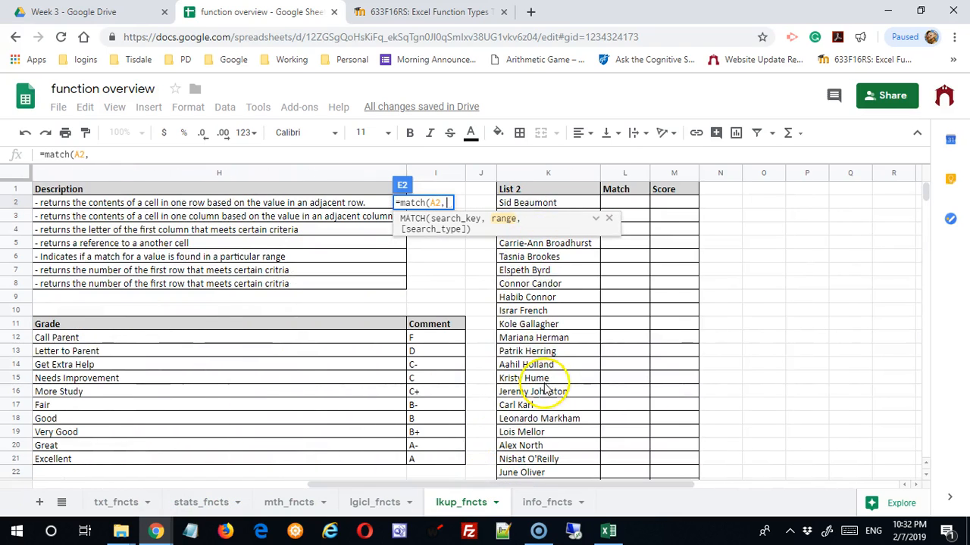
pyautogui.click(549, 174)
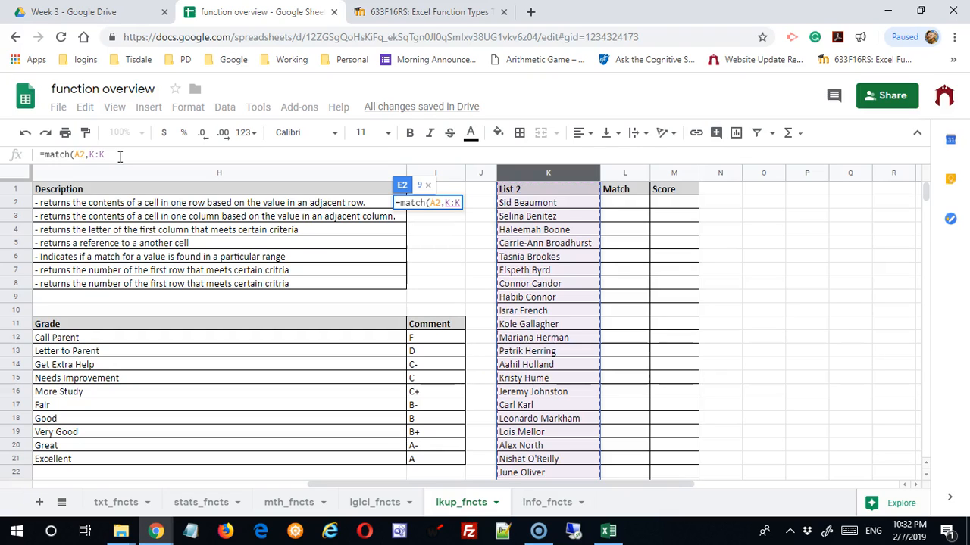
pyautogui.write(',')
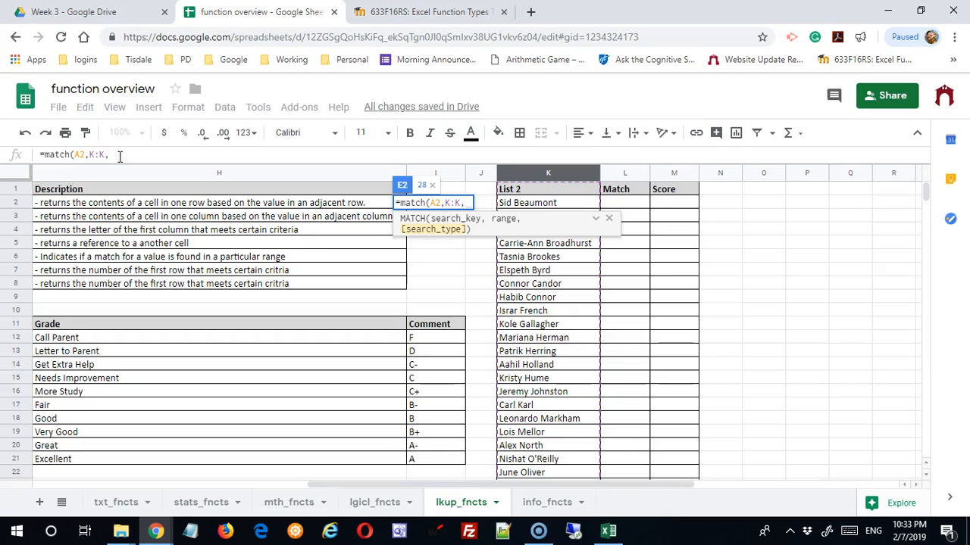
pyautogui.write('0')
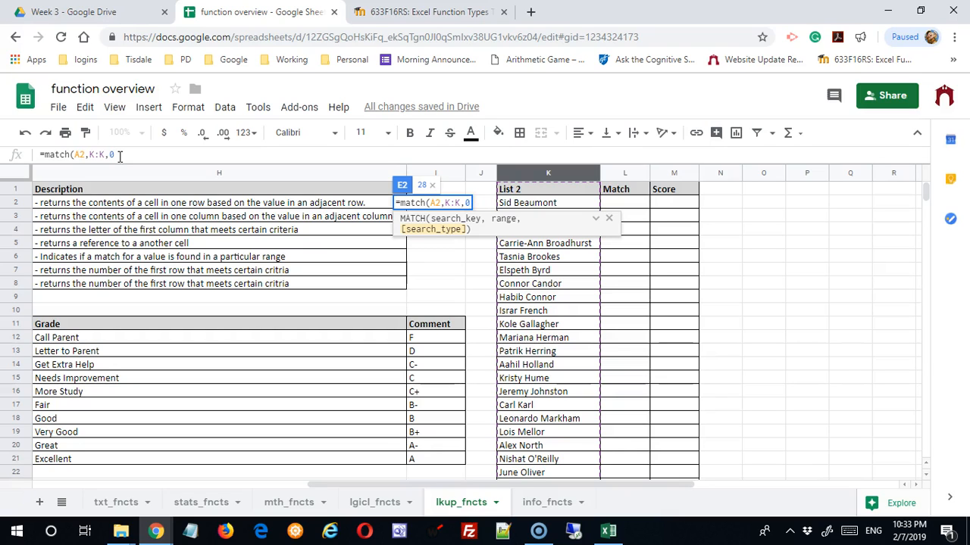
pyautogui.press('Return')
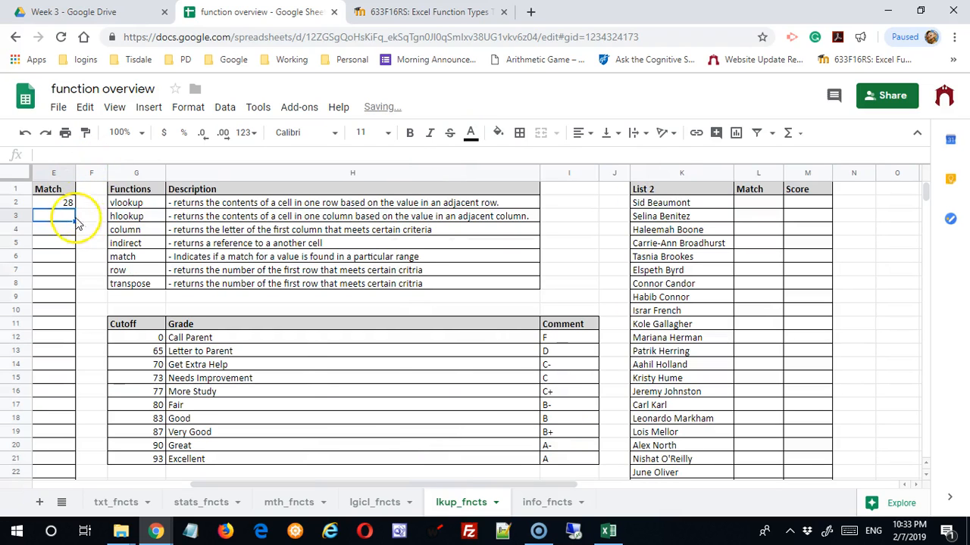
# Step: Check the List 2 name in row 28, and fill E2's MATCH formula down the Match column through E26
pyautogui.scroll(-4, 682, 379)
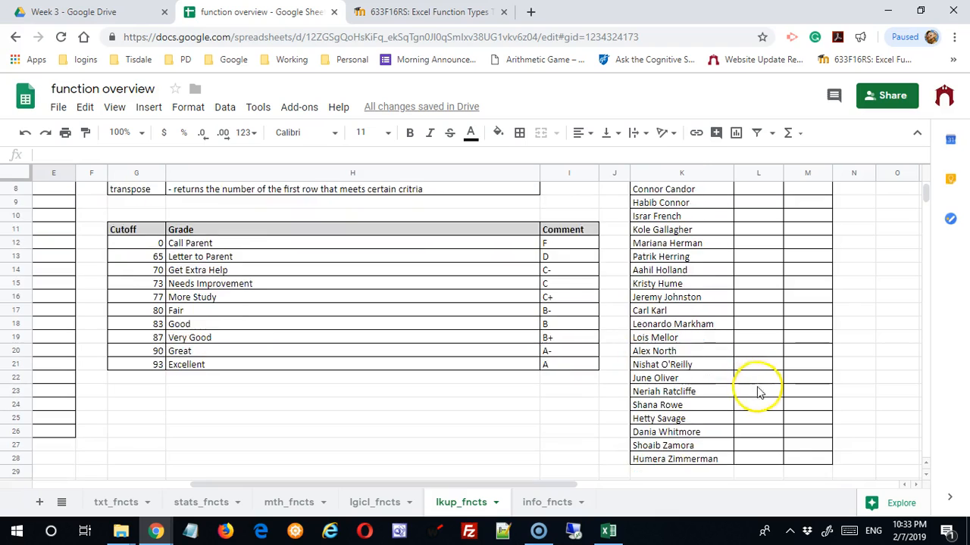
pyautogui.click(677, 407)
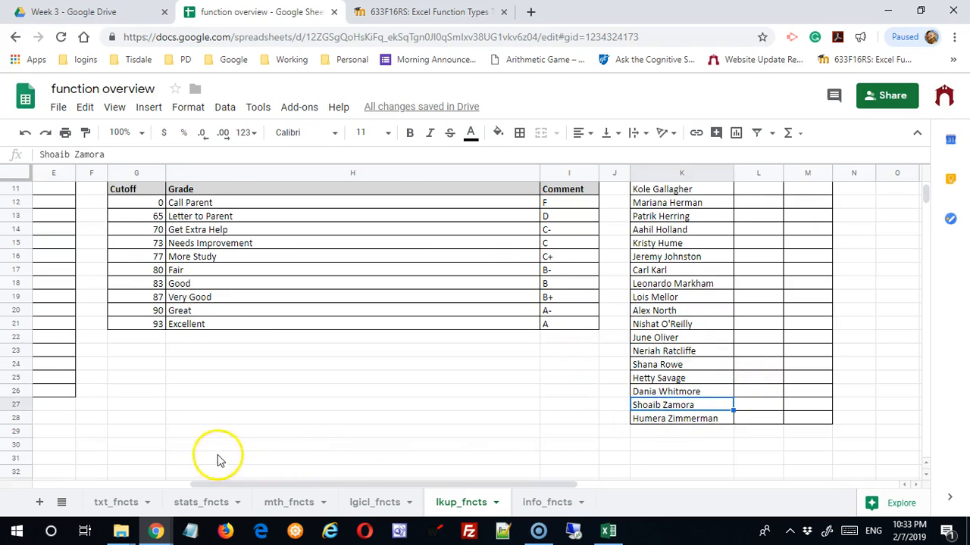
pyautogui.click(681, 423)
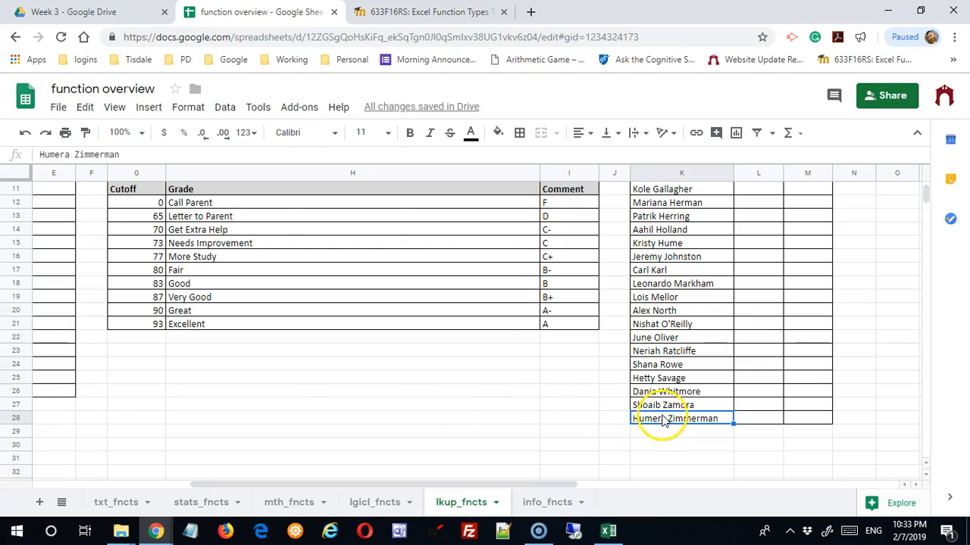
pyautogui.scroll(4, 644, 423)
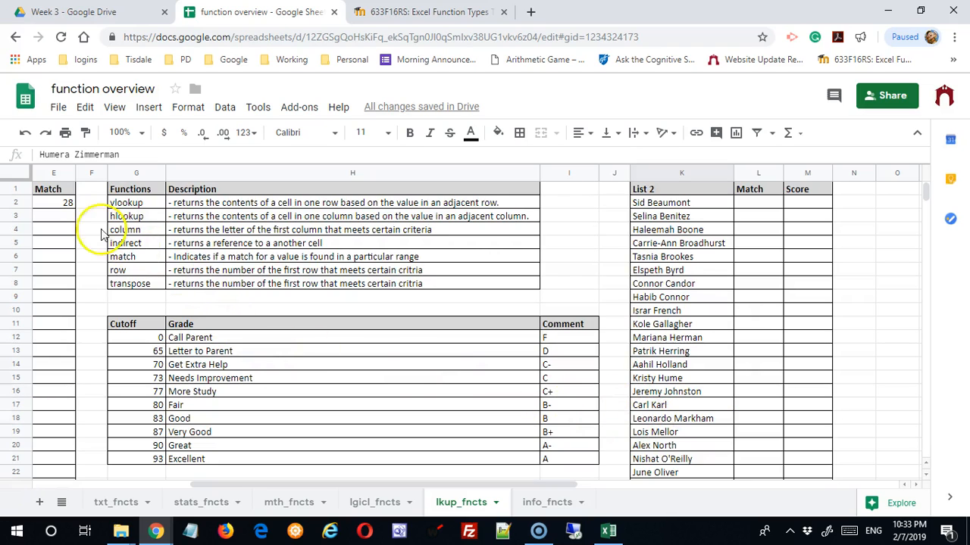
pyautogui.click(66, 206)
pyautogui.moveTo(75, 208); pyautogui.dragTo(71, 405)
pyautogui.scroll(3, 116, 425)
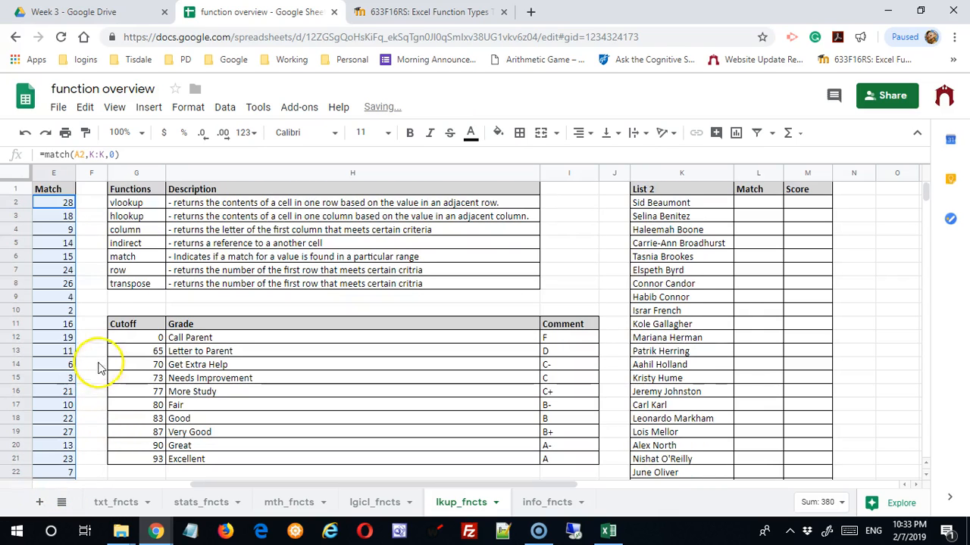
pyautogui.scroll(-3, 66, 242)
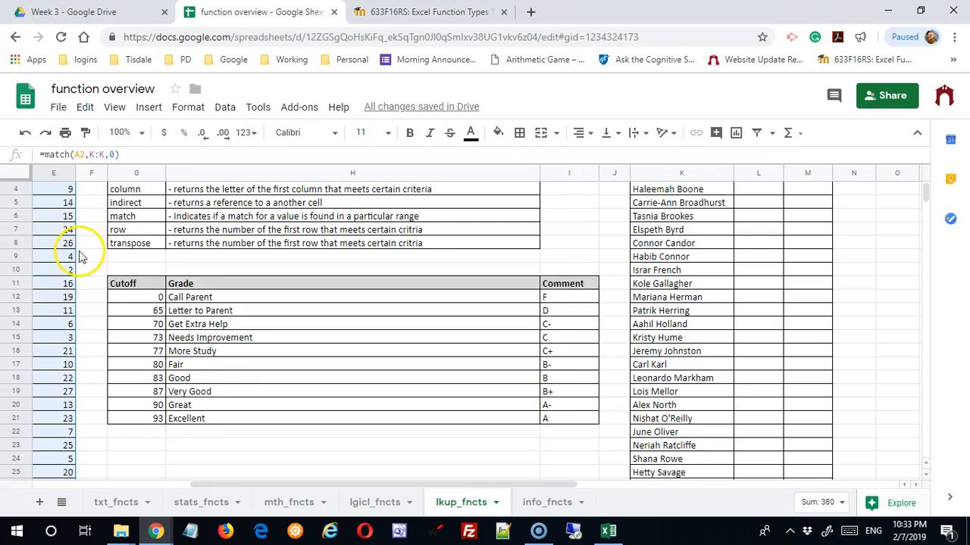
pyautogui.scroll(3, 72, 250)
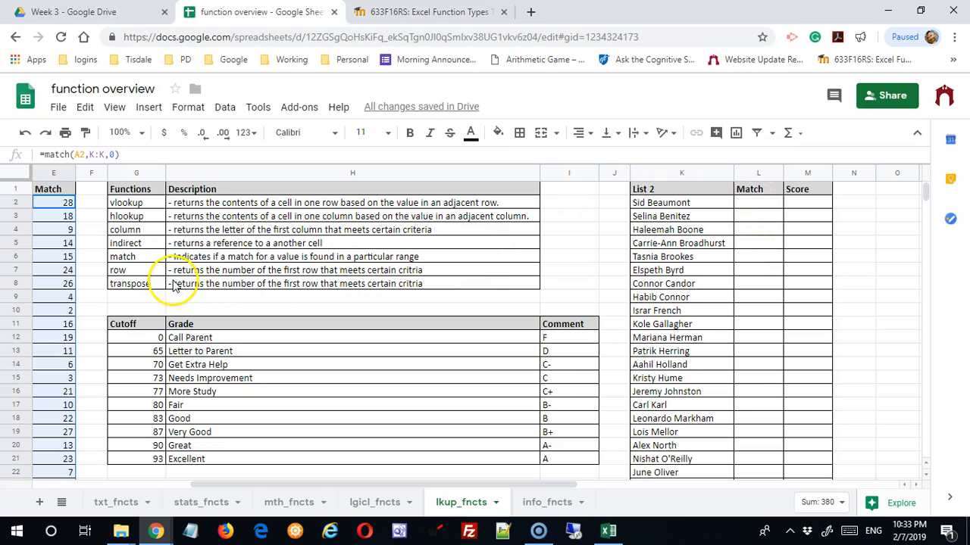
# Step: Enter the formula =match(K2,A:A,0) in L2 to find the first List 2 name in the Name column
pyautogui.click(729, 202)
pyautogui.click(752, 208)
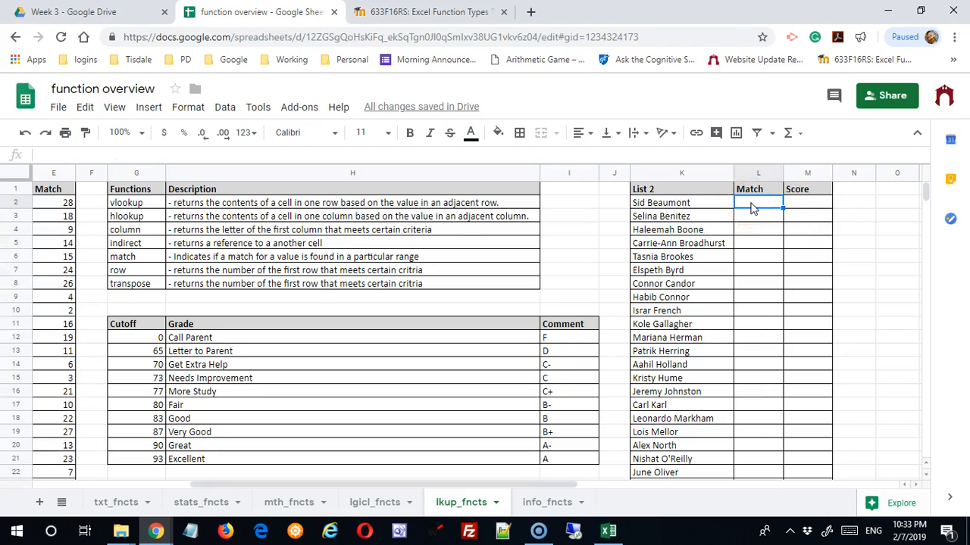
pyautogui.write('=,')
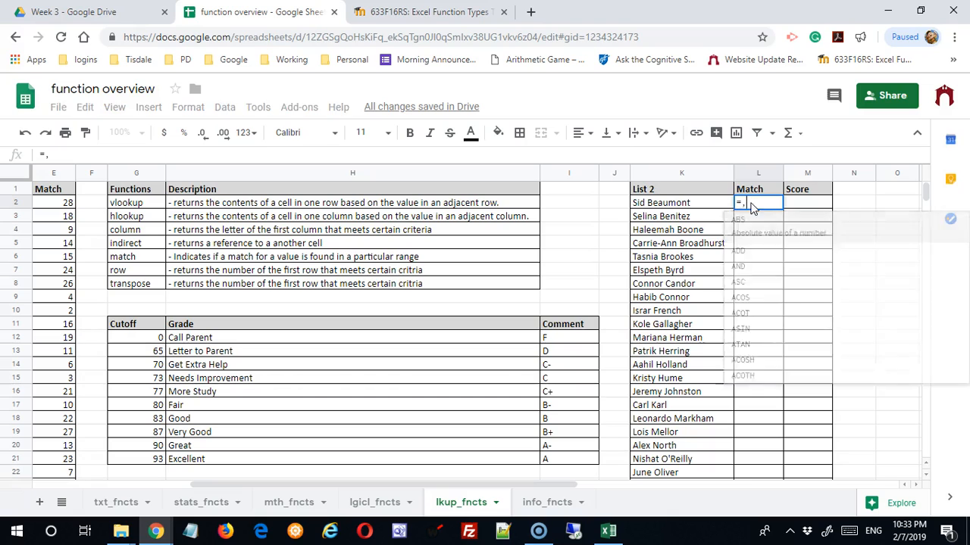
pyautogui.press('BackSpace')
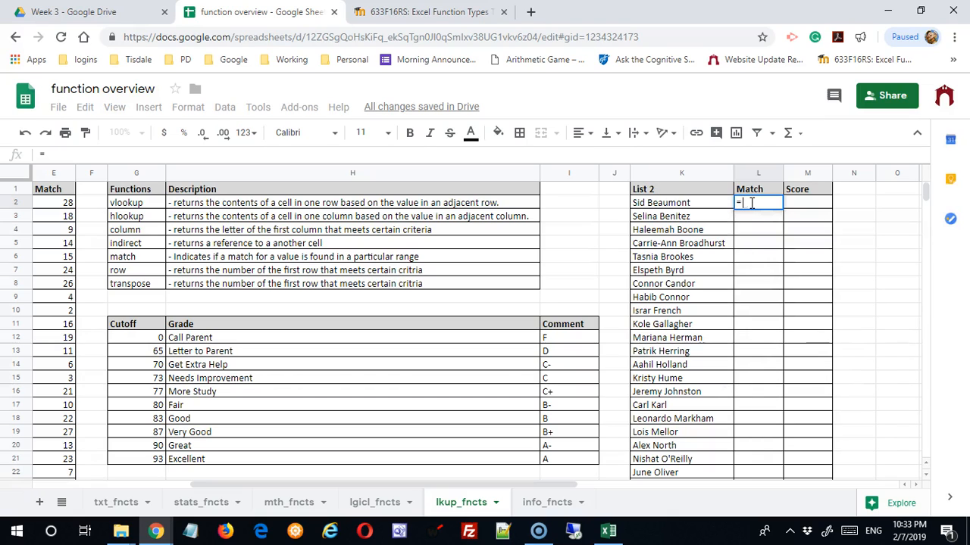
pyautogui.write('match')
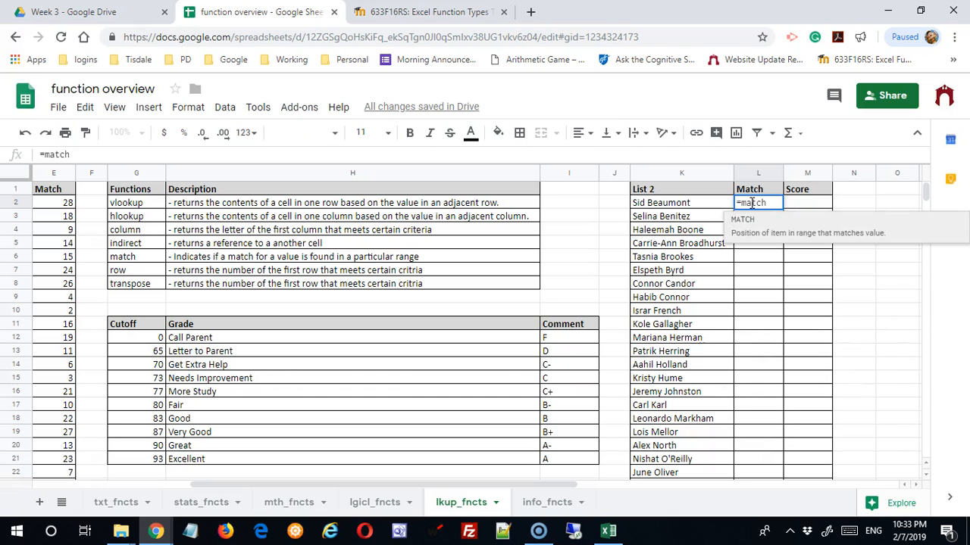
pyautogui.write('(')
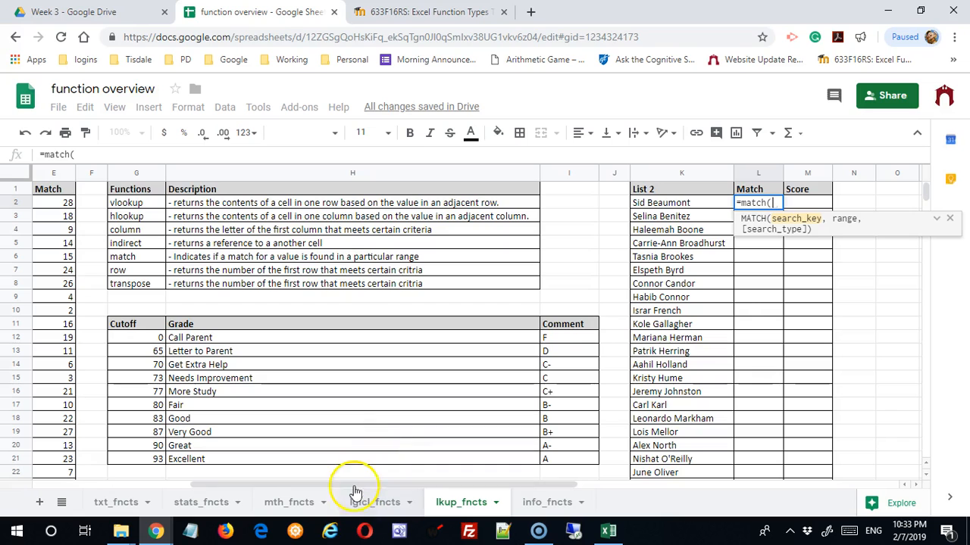
pyautogui.moveTo(321, 491); pyautogui.dragTo(215, 492)
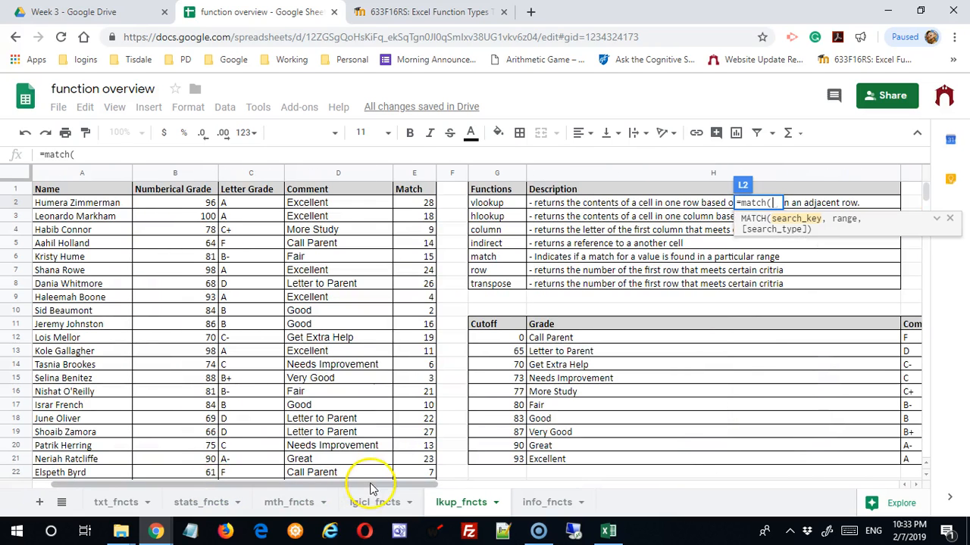
pyautogui.moveTo(363, 489); pyautogui.dragTo(649, 432)
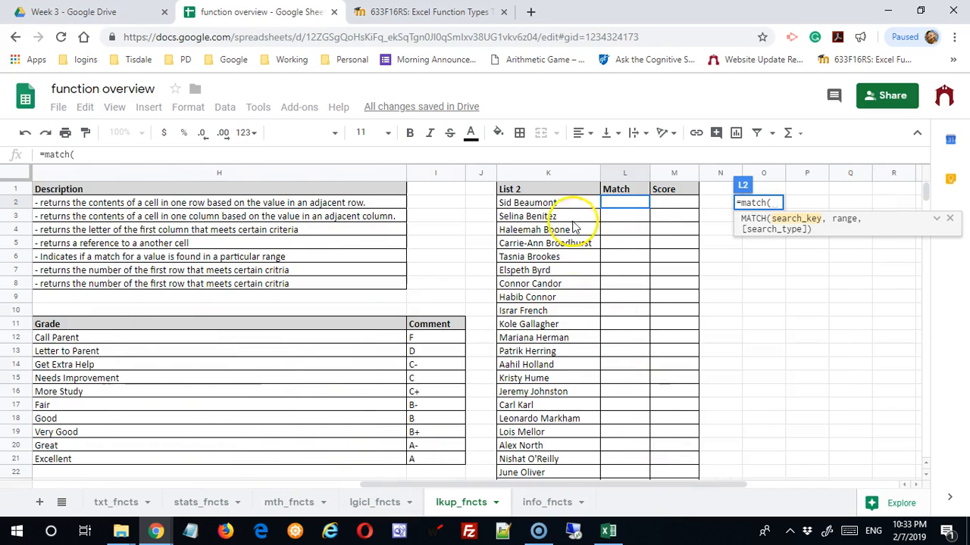
pyautogui.click(552, 205)
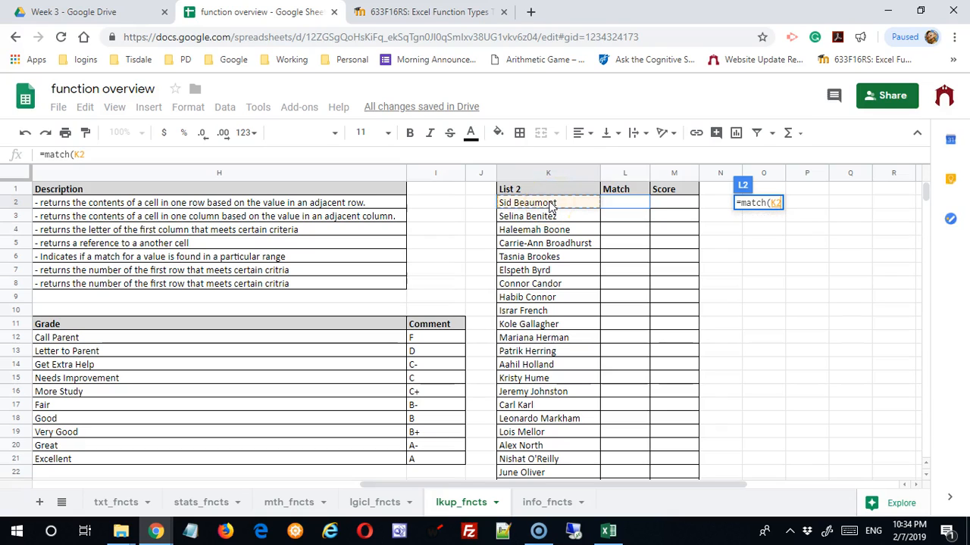
pyautogui.write(',')
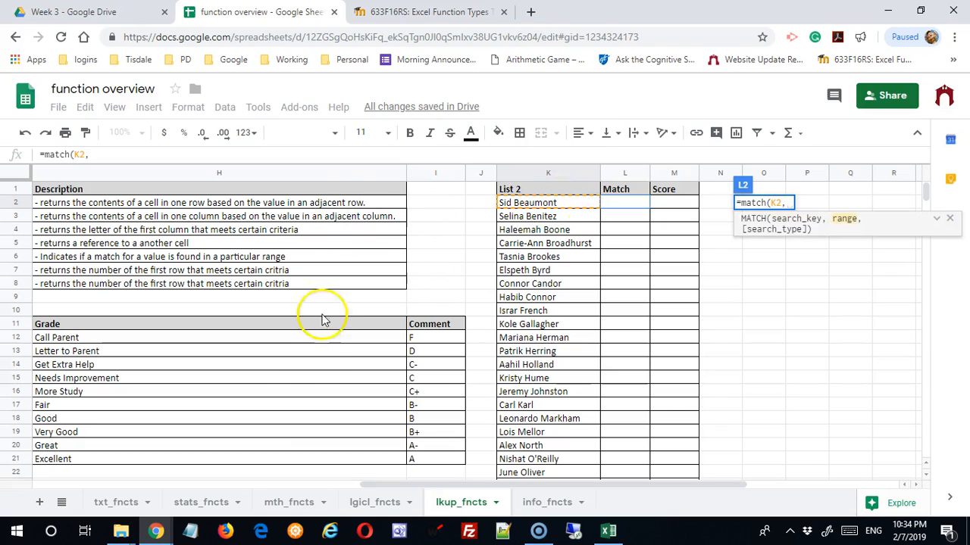
pyautogui.moveTo(400, 488); pyautogui.dragTo(29, 231)
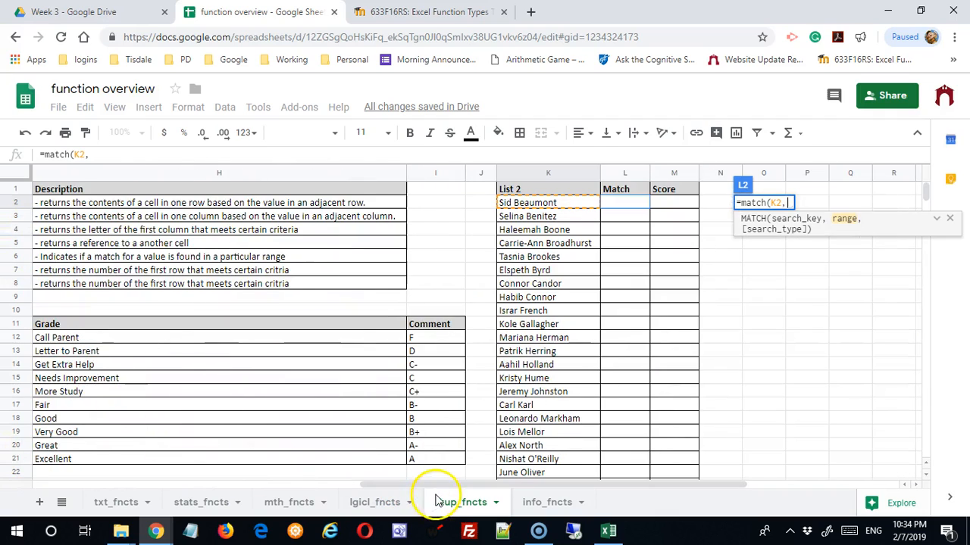
pyautogui.moveTo(439, 486); pyautogui.dragTo(28, 481)
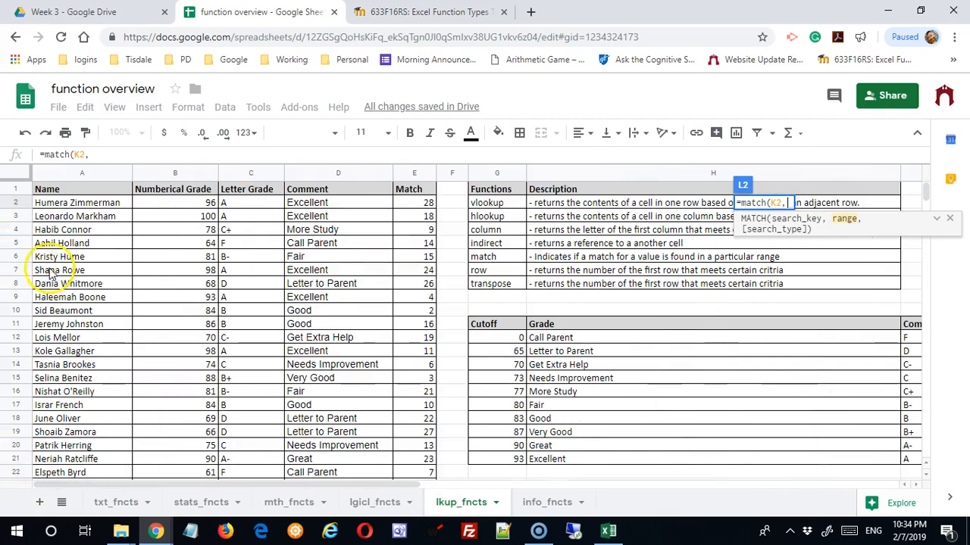
pyautogui.click(83, 174)
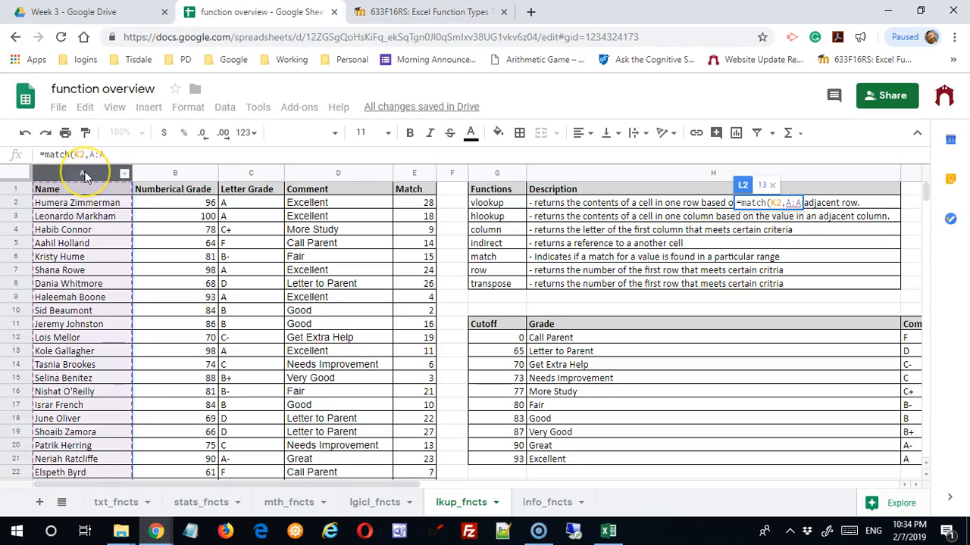
pyautogui.write(',0')
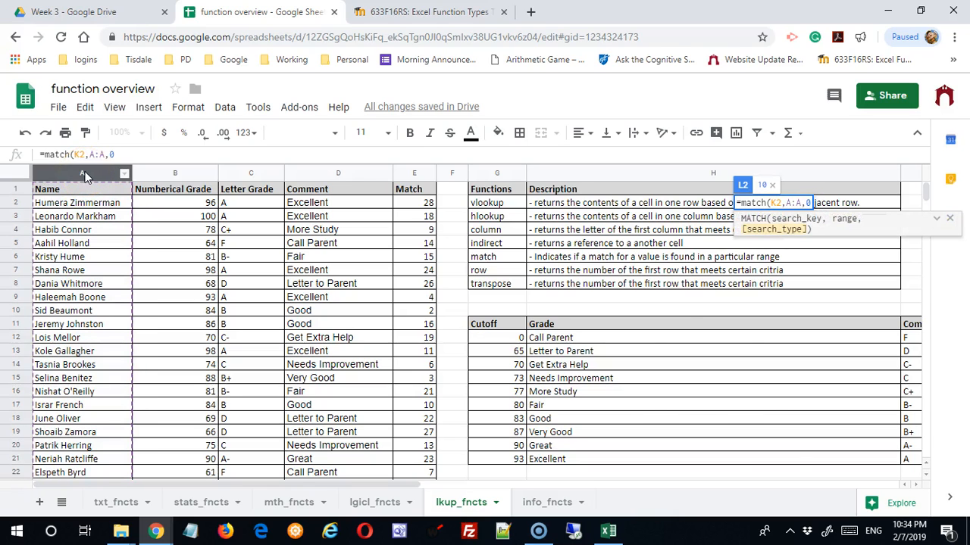
pyautogui.press('Return')
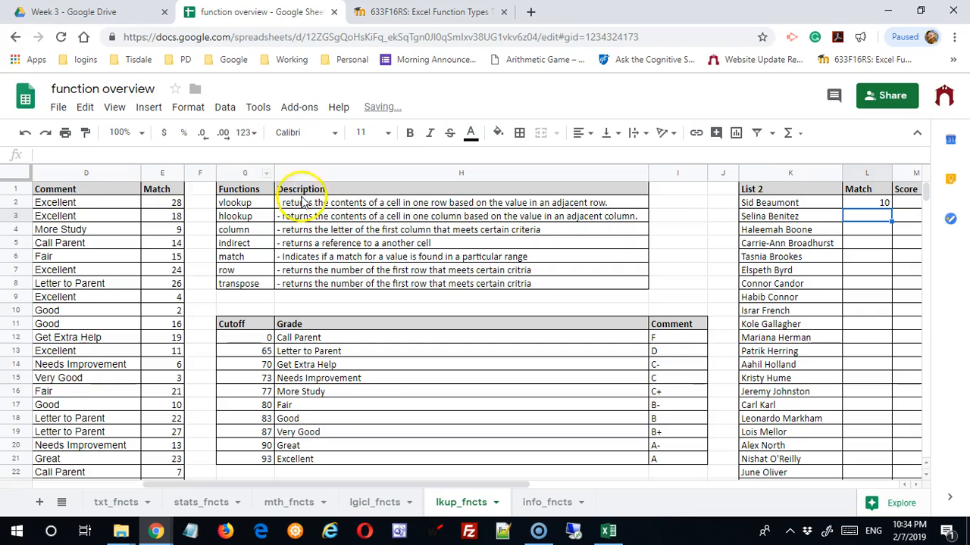
# Step: Fill L2's MATCH formula down List 2's Match column through L28 and inspect the #N/A cells
pyautogui.click(864, 202)
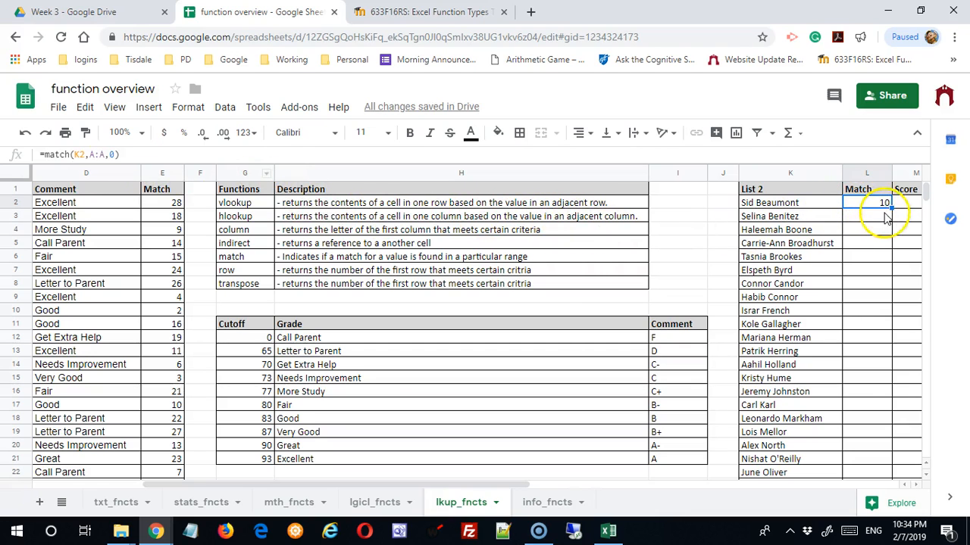
pyautogui.moveTo(892, 209); pyautogui.dragTo(858, 257)
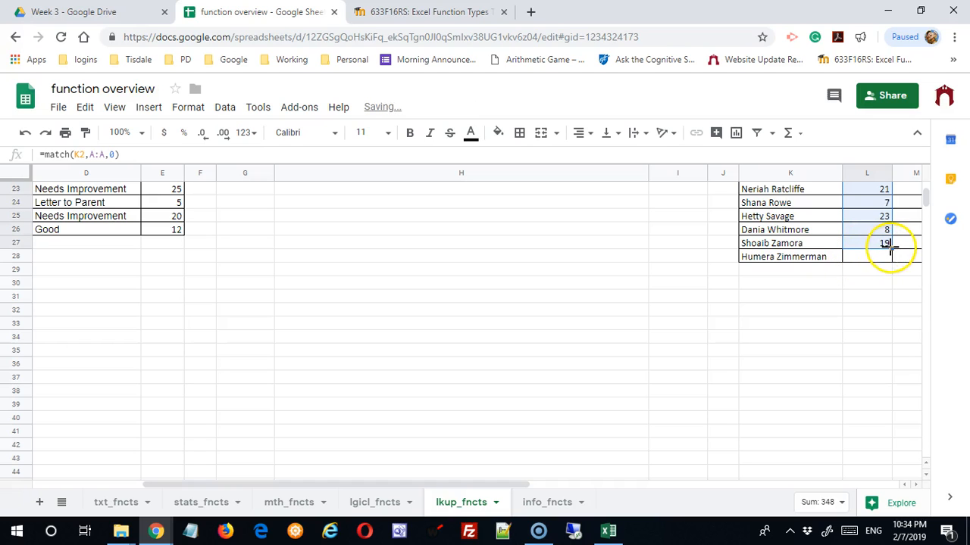
pyautogui.scroll(6, 871, 269)
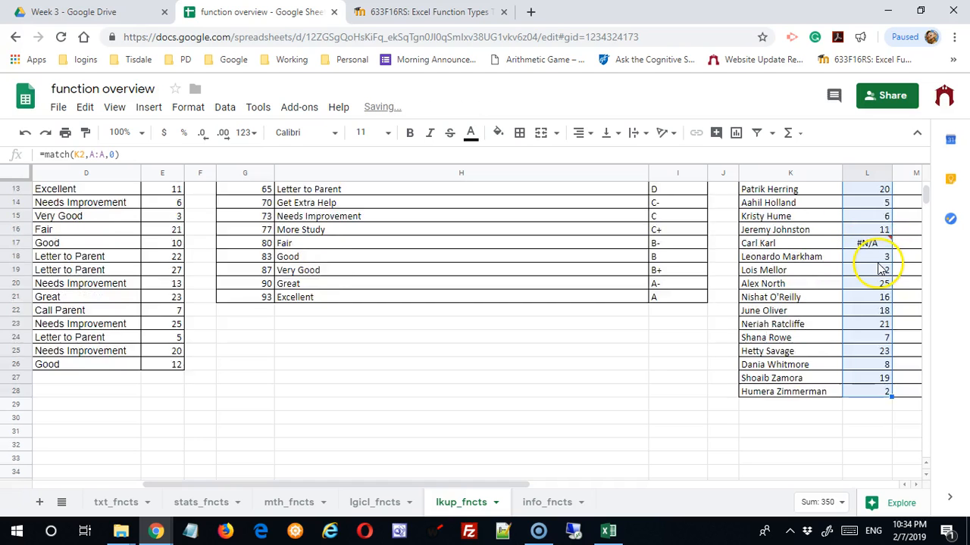
pyautogui.scroll(2, 869, 276)
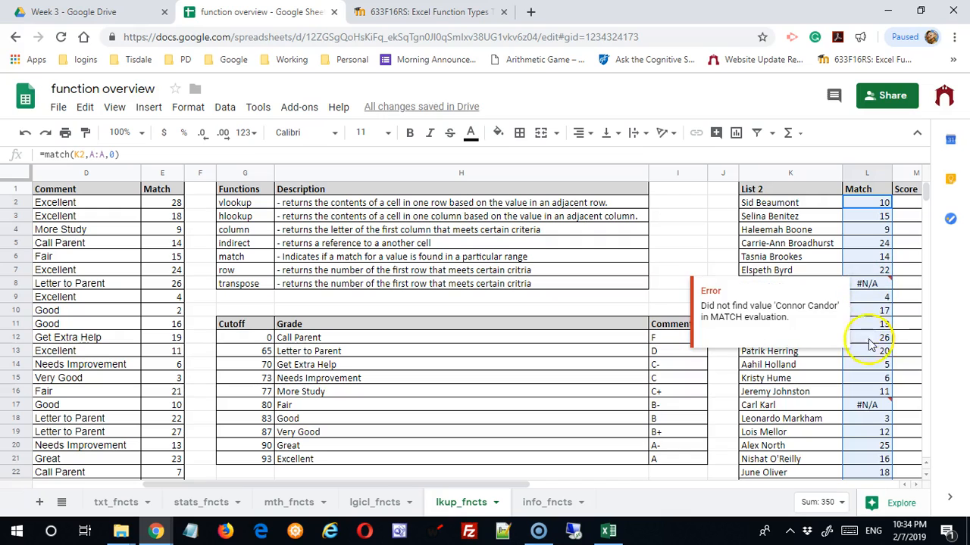
pyautogui.moveTo(870, 413)
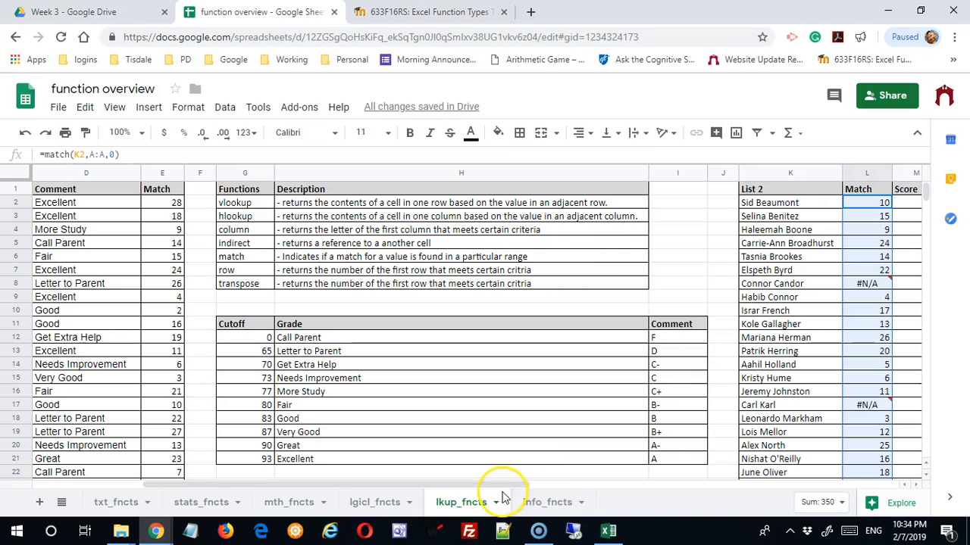
# Step: Enter the formula =indirect("B"&L2) in M2 under Score to retrieve the first List 2 student's numerical grade
pyautogui.moveTo(504, 489); pyautogui.dragTo(732, 480)
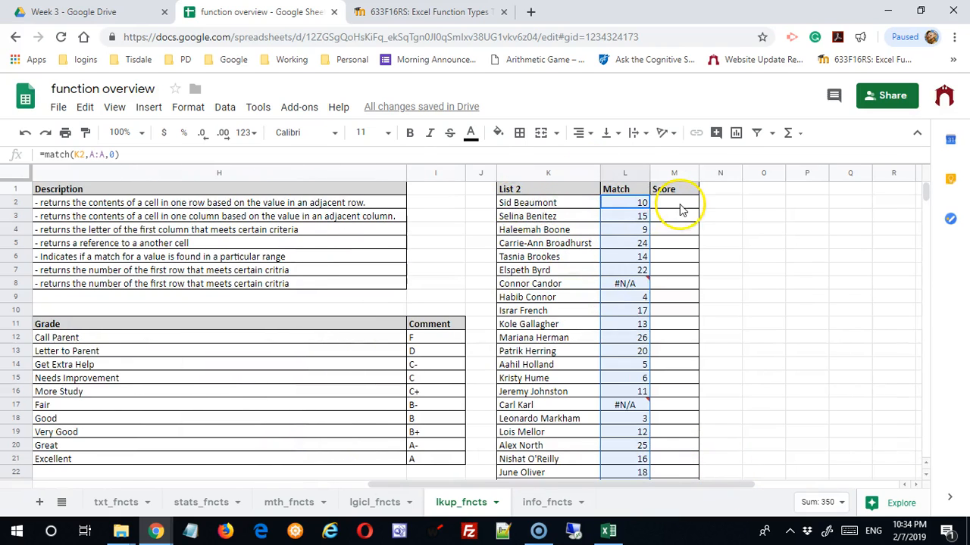
pyautogui.moveTo(677, 486); pyautogui.dragTo(331, 404)
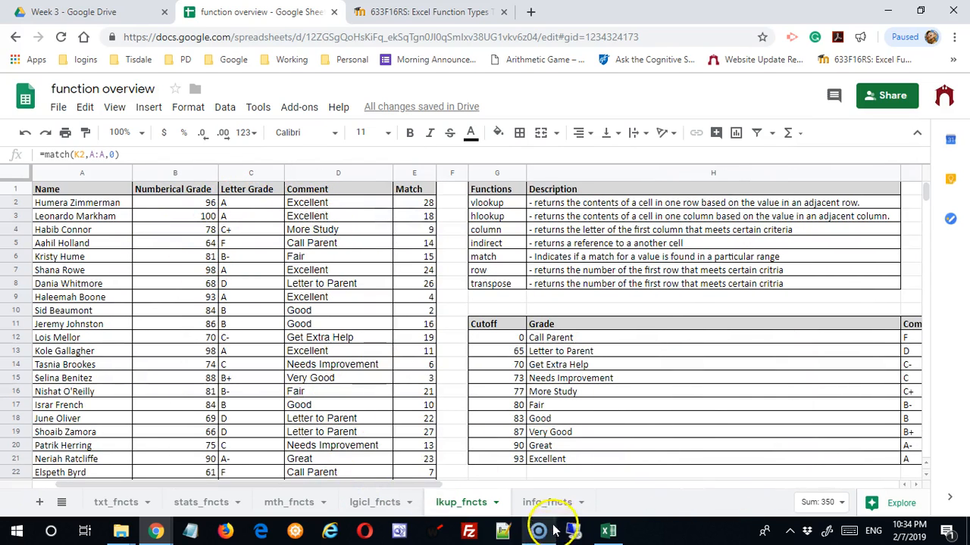
pyautogui.moveTo(415, 489); pyautogui.dragTo(660, 485)
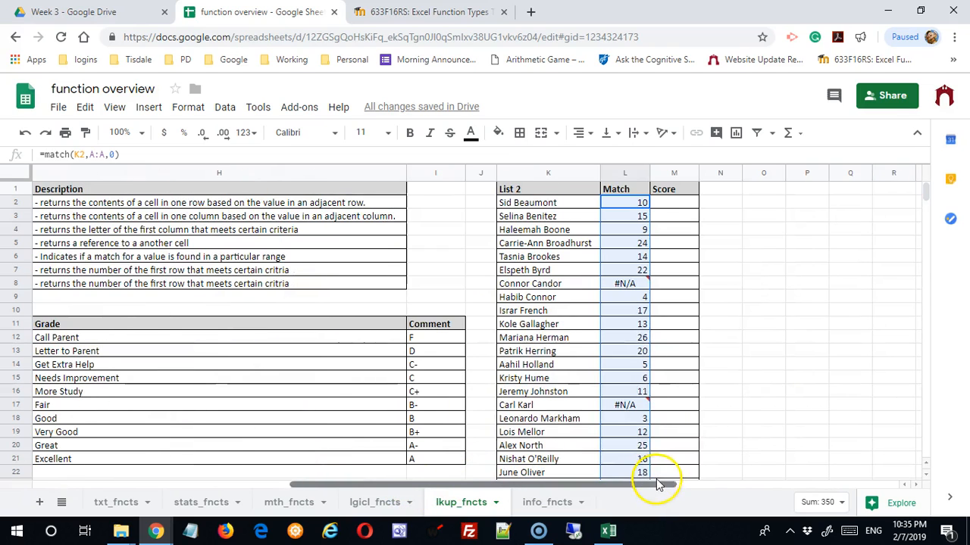
pyautogui.click(674, 203)
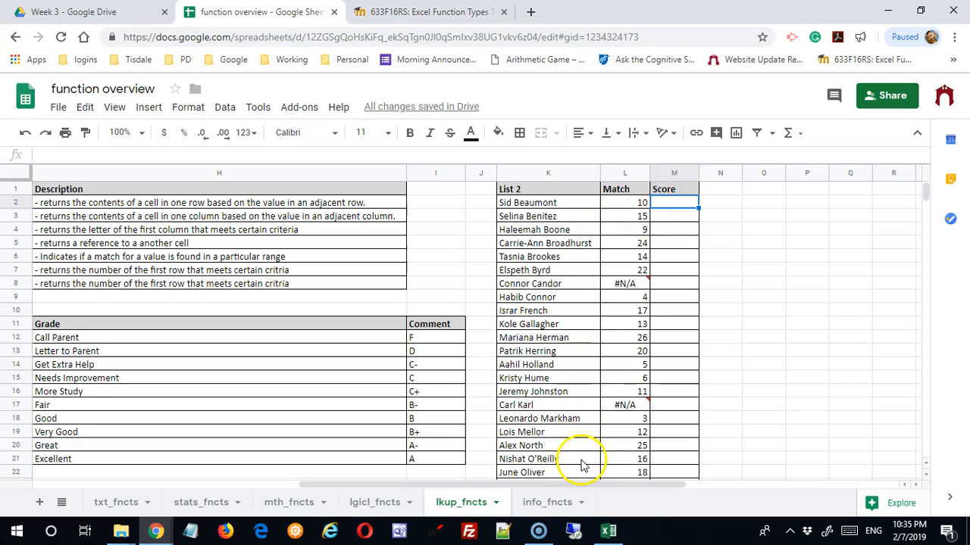
pyautogui.moveTo(581, 486); pyautogui.dragTo(601, 472)
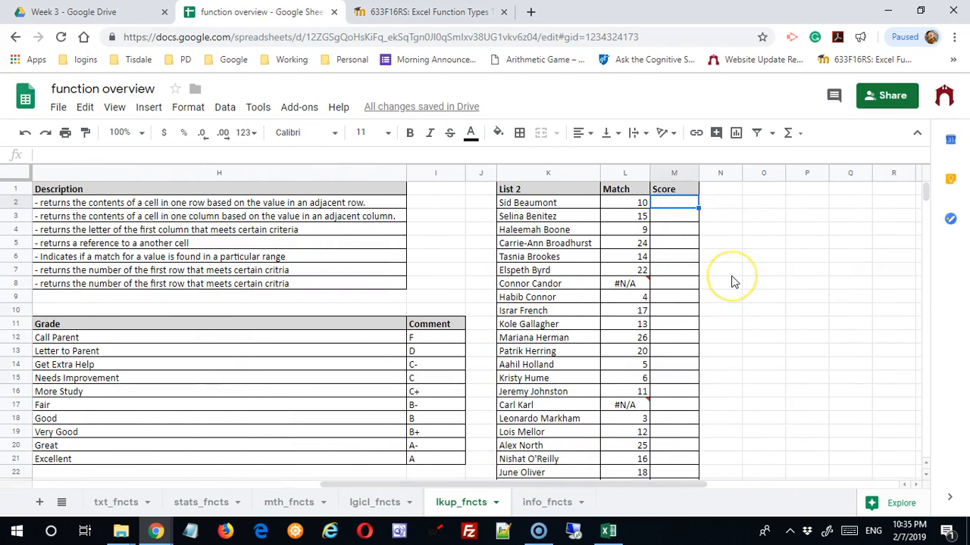
pyautogui.write('=ind')
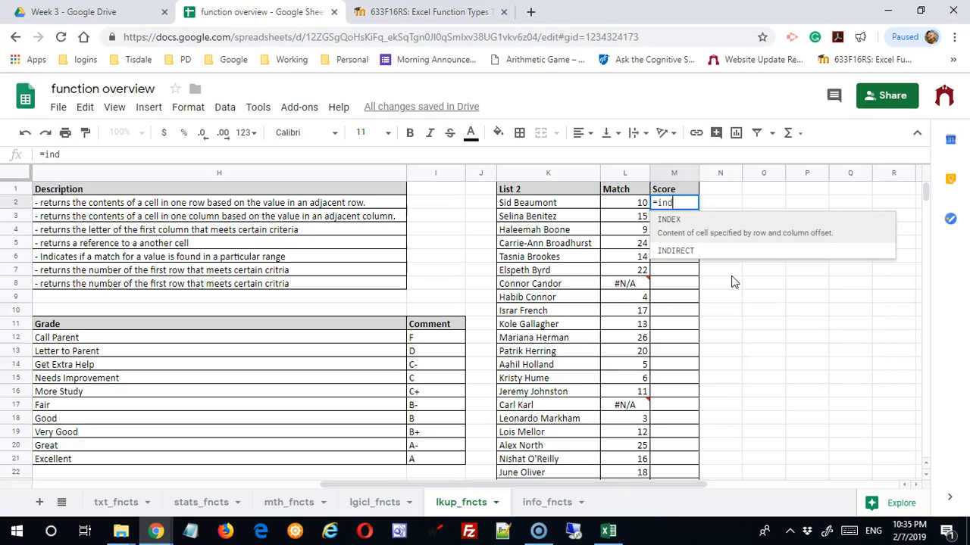
pyautogui.write('irect(')
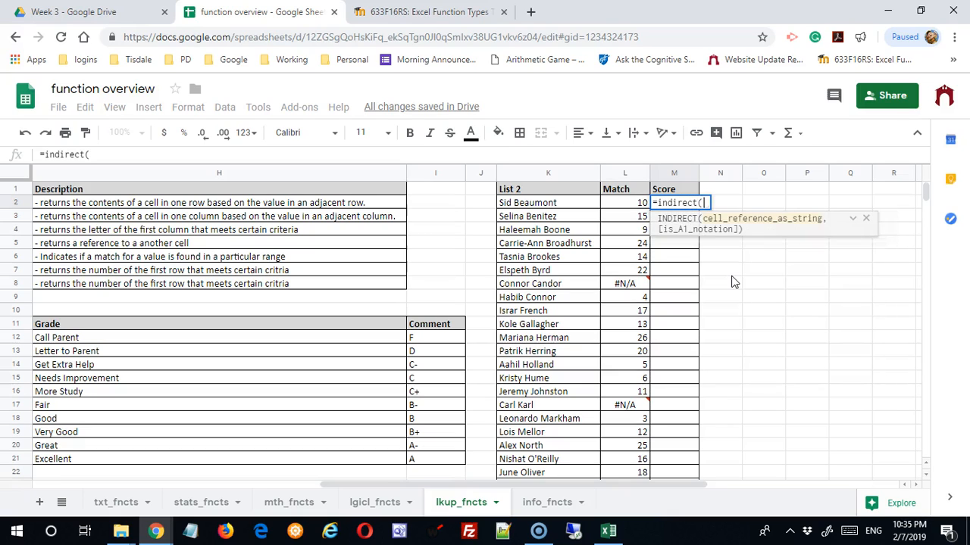
pyautogui.write('"B"')
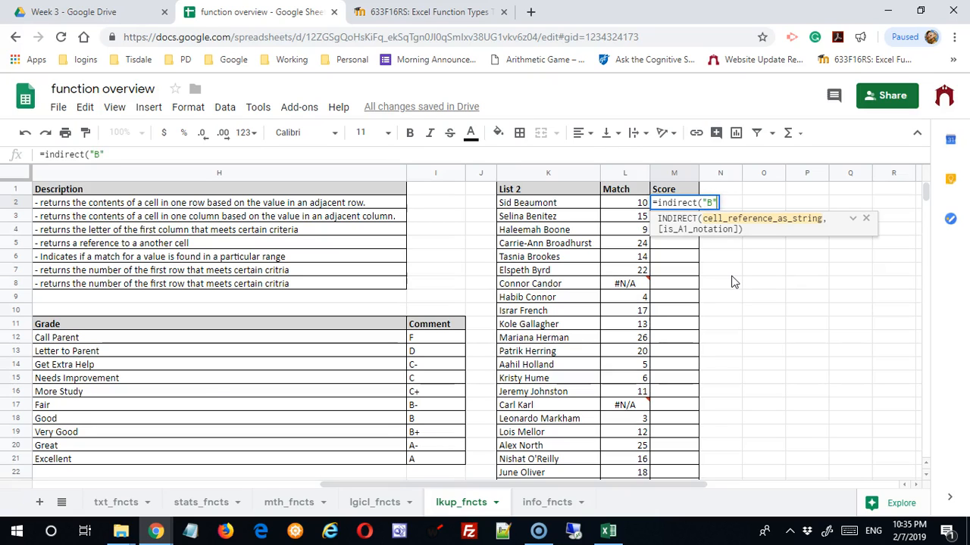
pyautogui.write('B"&')
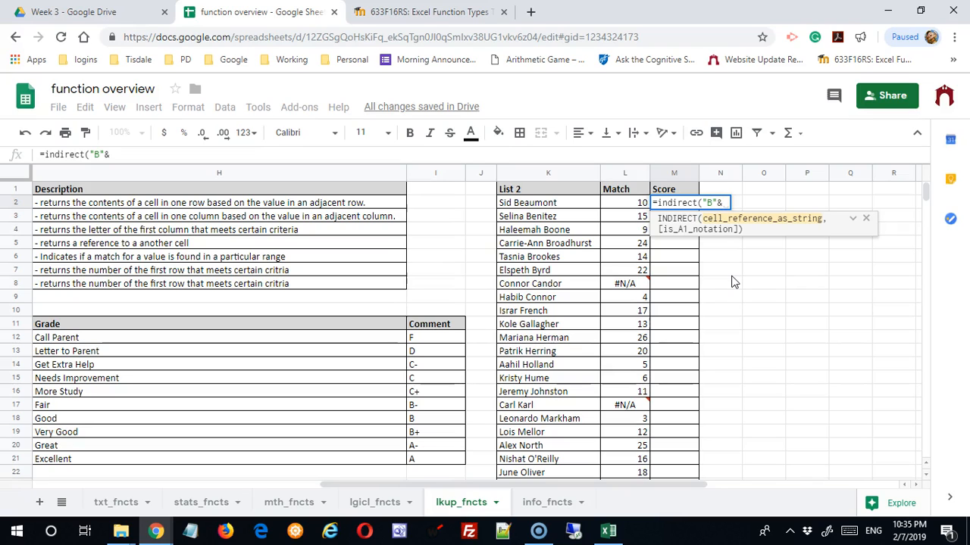
pyautogui.click(630, 204)
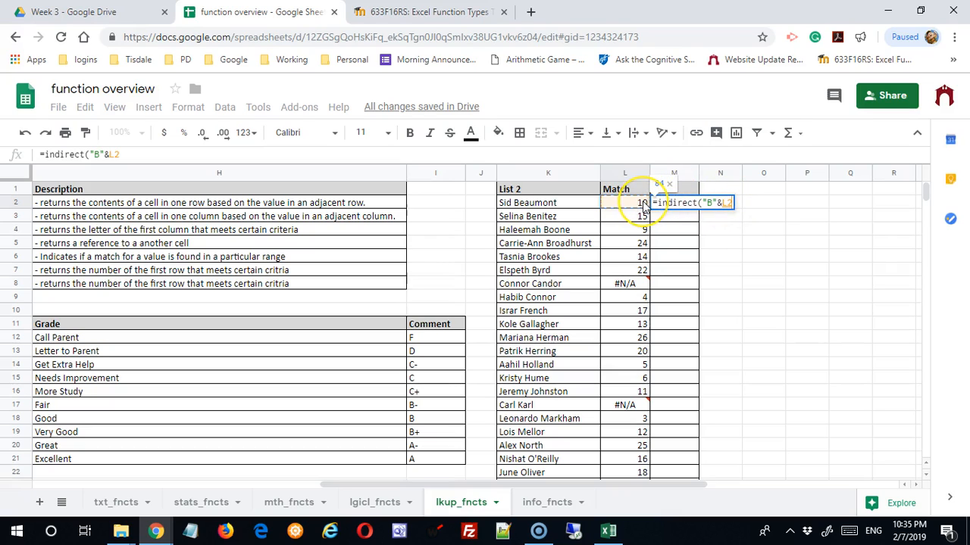
pyautogui.press('Return')
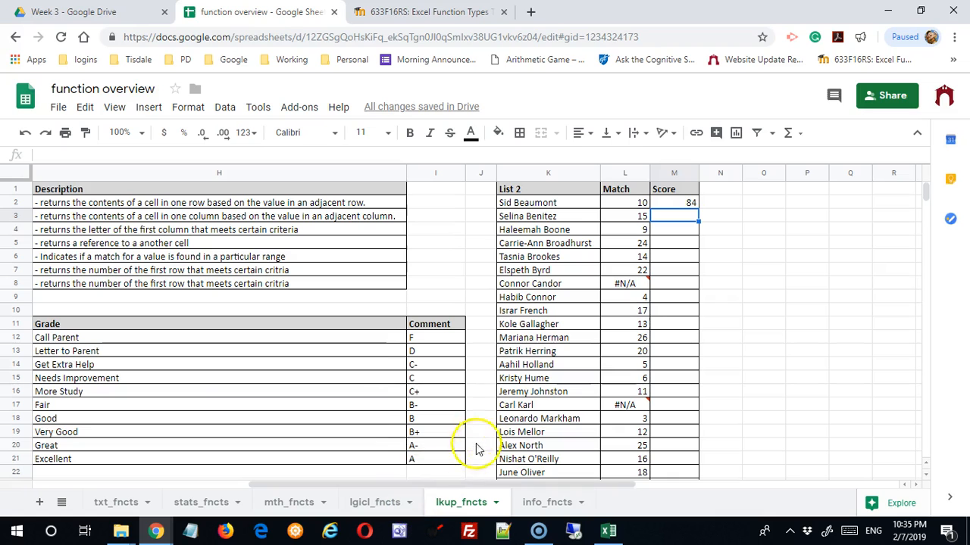
# Step: Check the matched student's grade in B10, and fill M2's INDIRECT formula down List 2's Score column
pyautogui.moveTo(411, 482); pyautogui.dragTo(184, 472)
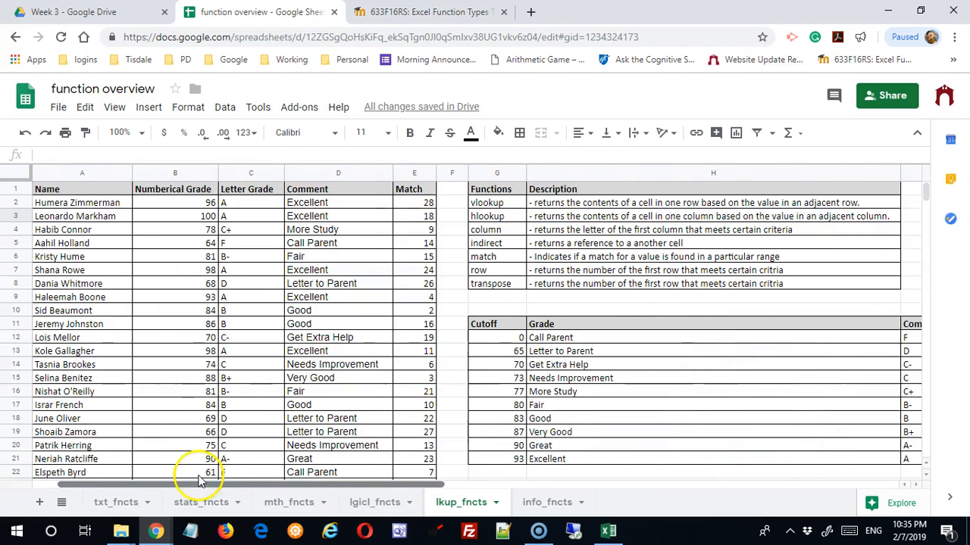
pyautogui.click(80, 312)
pyautogui.click(180, 312)
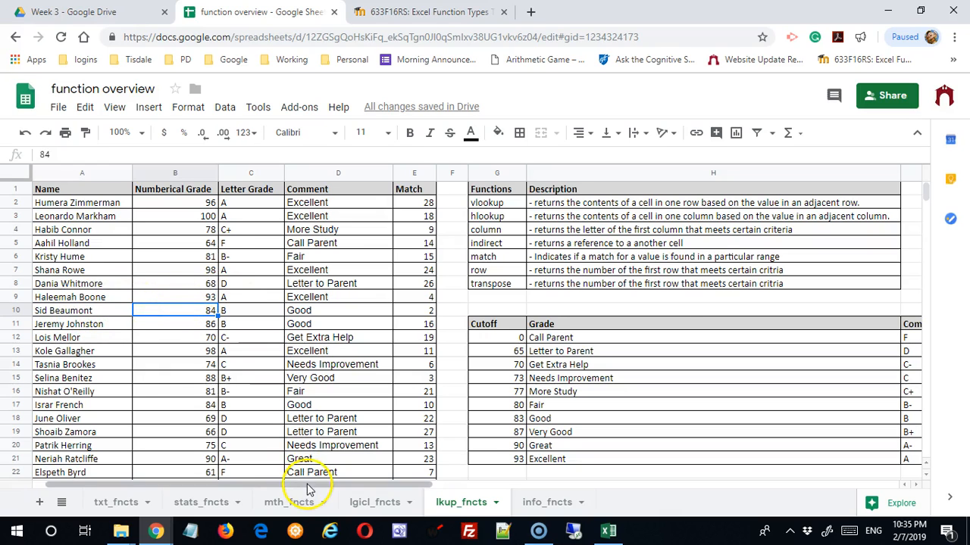
pyautogui.moveTo(293, 479); pyautogui.dragTo(532, 477)
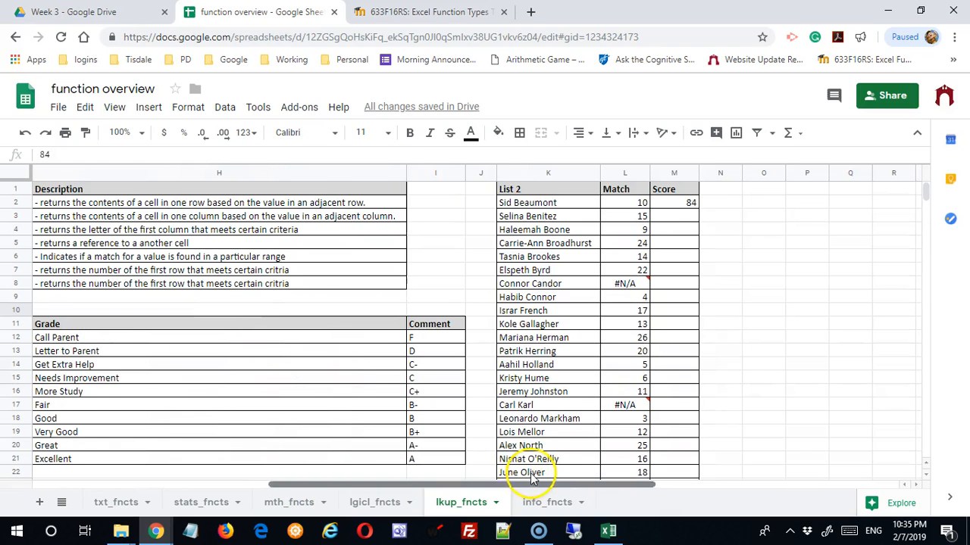
pyautogui.click(686, 203)
pyautogui.moveTo(697, 207); pyautogui.dragTo(697, 461)
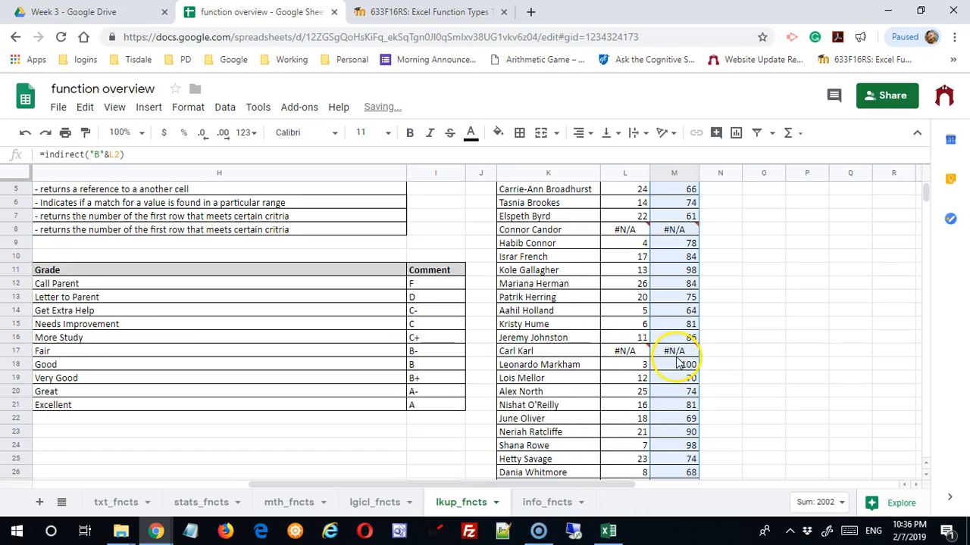
pyautogui.scroll(1, 667, 371)
pyautogui.scroll(2, 676, 333)
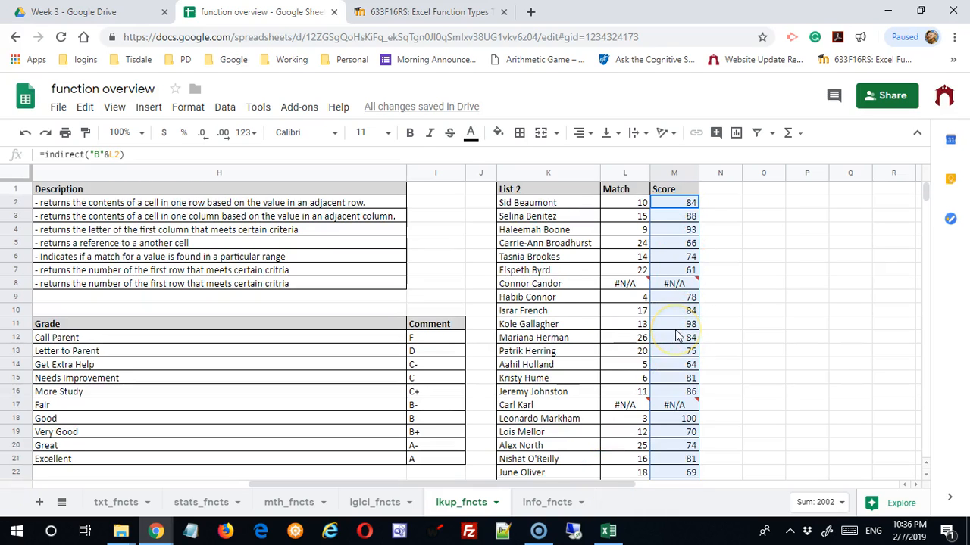
# Step: Enter the formula =column(E9) in H25 below the grade cutoff table to return that cell's column number
pyautogui.moveTo(569, 493); pyautogui.dragTo(457, 500)
pyautogui.scroll(-1, 448, 439)
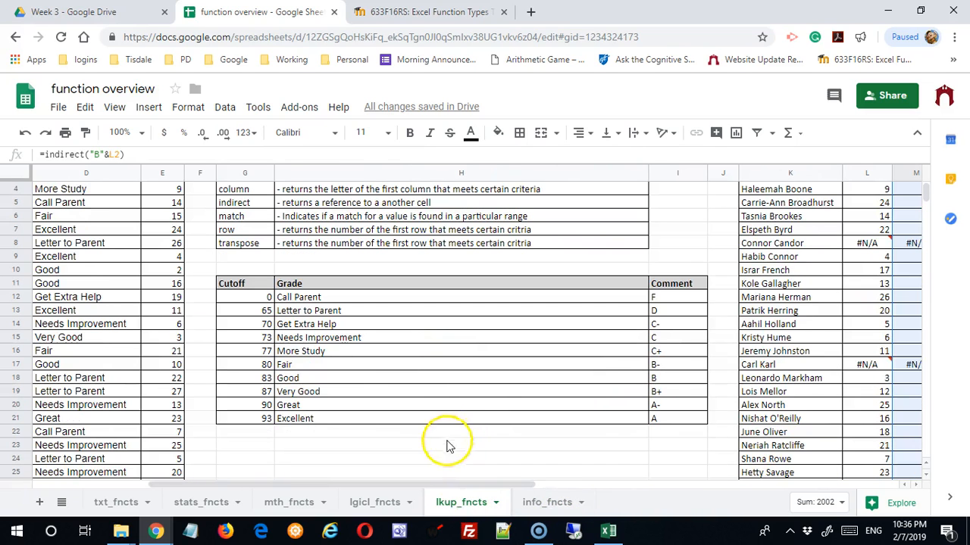
pyautogui.click(320, 439)
pyautogui.click(309, 465)
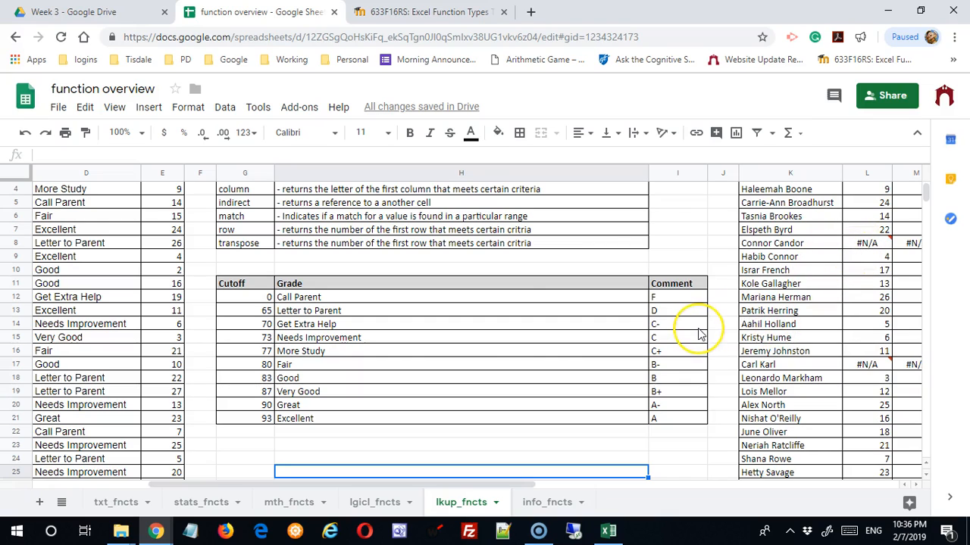
pyautogui.write('=coul')
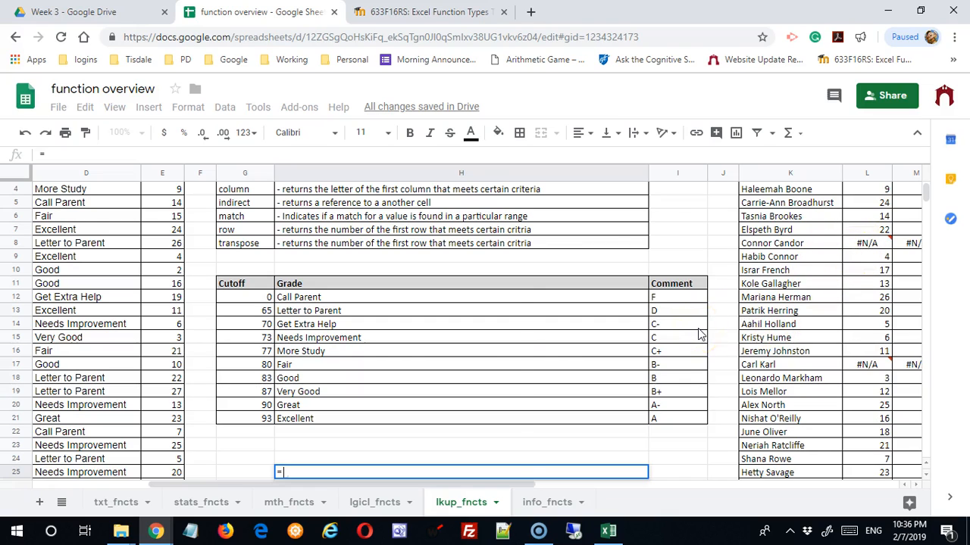
pyautogui.press('BackSpace')
pyautogui.press('BackSpace')
pyautogui.write('lumn(')
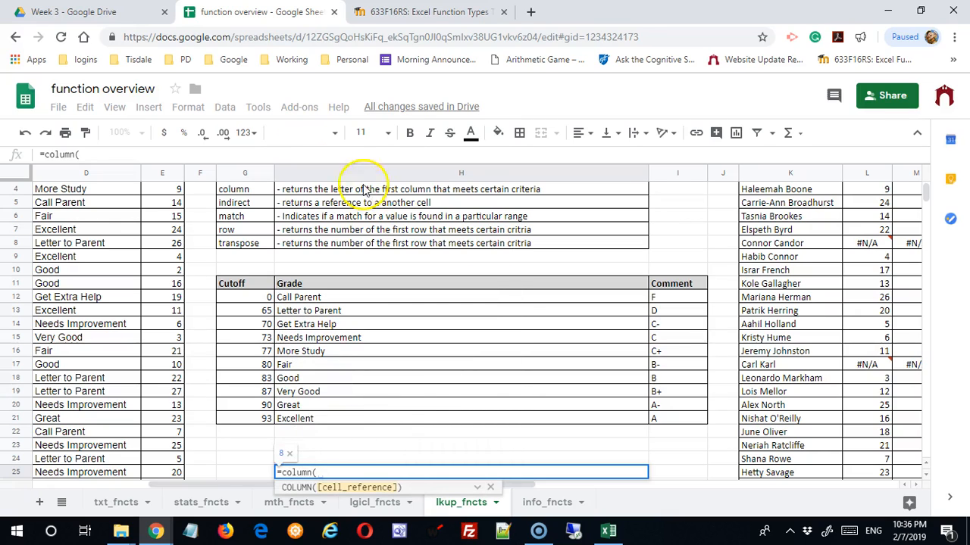
pyautogui.click(163, 262)
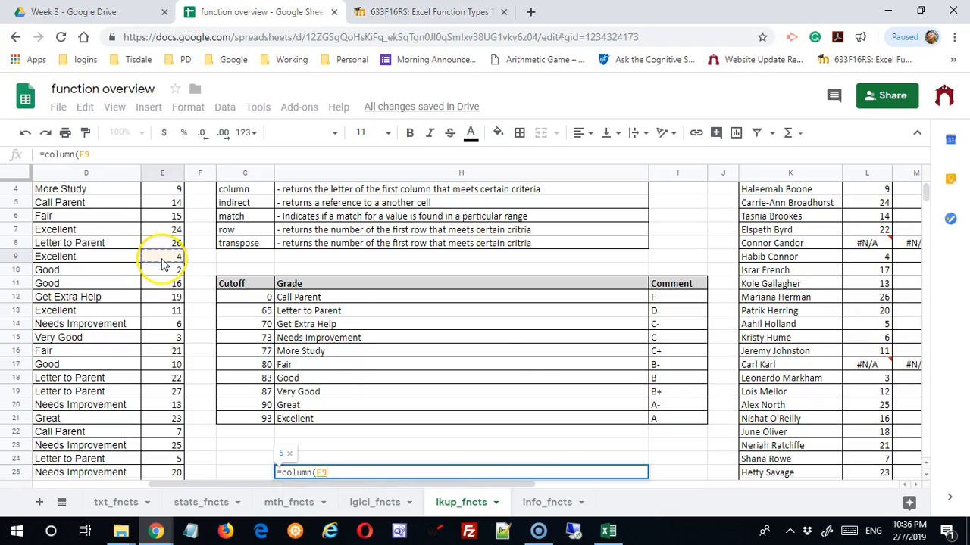
pyautogui.press('Return')
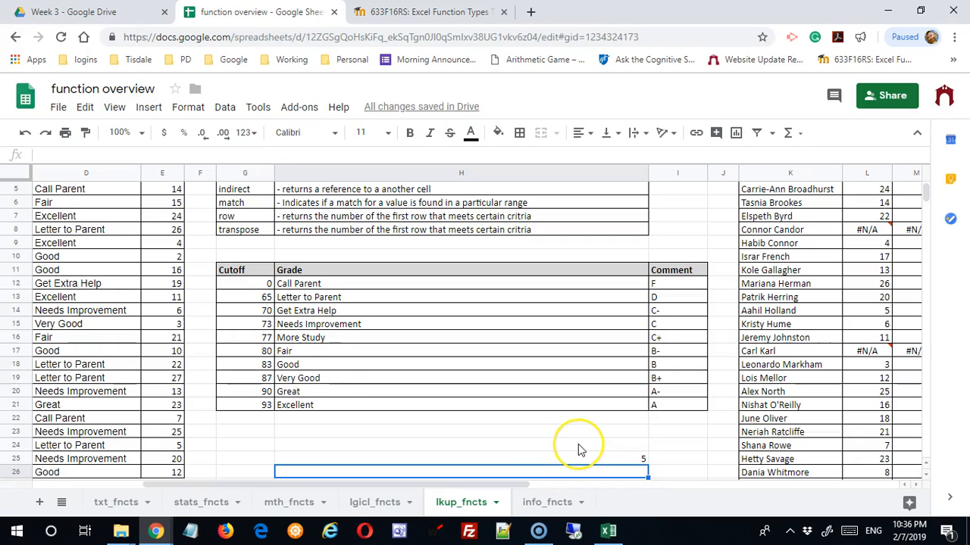
# Step: Enter the formula =row(K13) in H26 to return the row number of that List 2 cell
pyautogui.write('=row(')
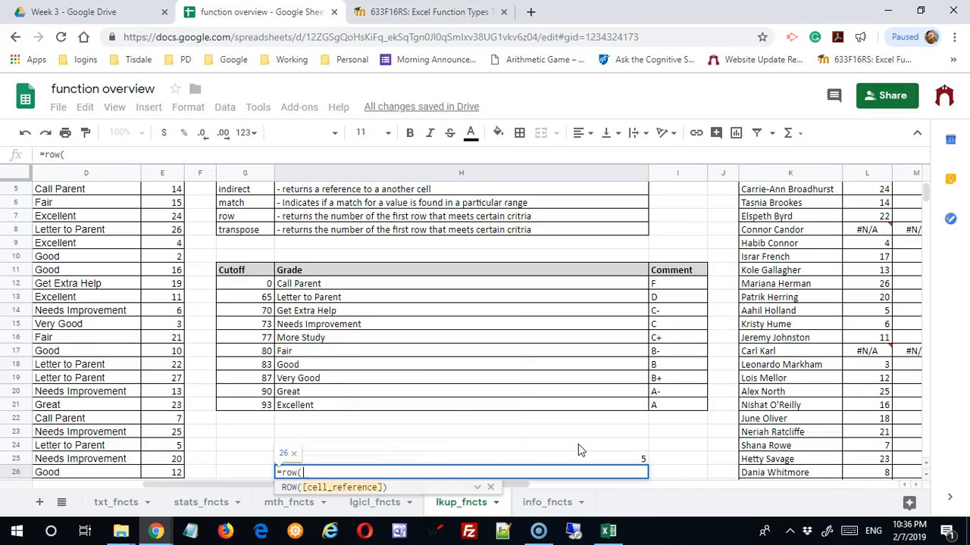
pyautogui.click(799, 302)
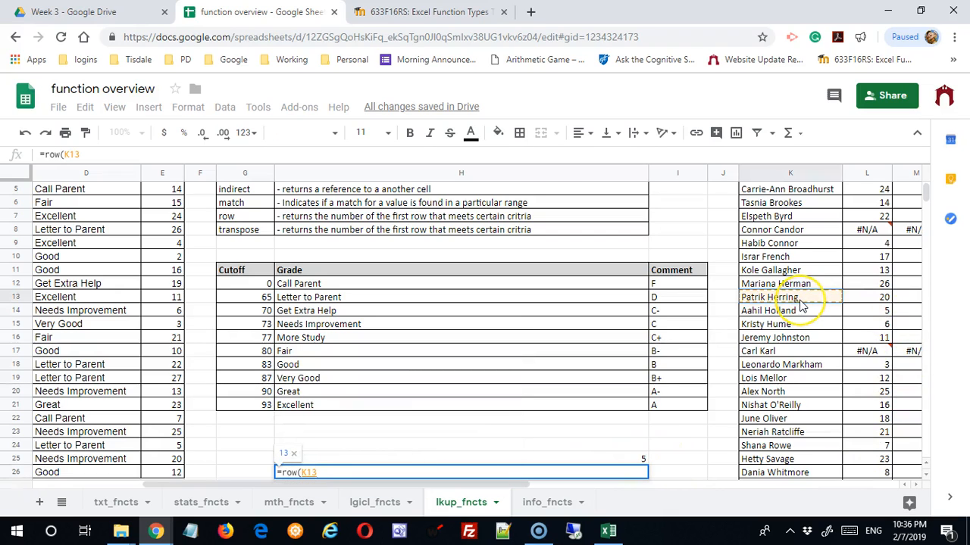
pyautogui.press('Return')
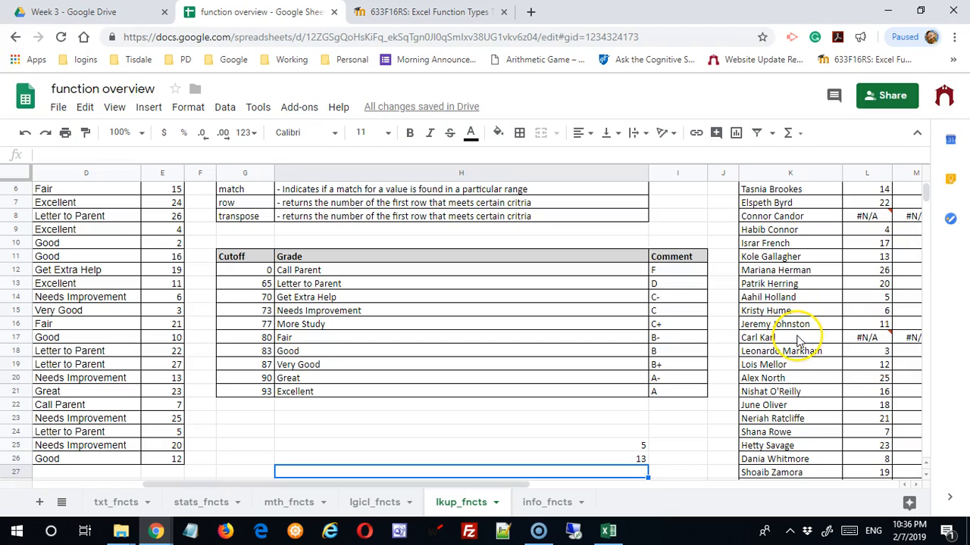
# Step: Transpose the List 2, Match and Score range K1:M7 into rows with a TRANSPOSE formula in O1
pyautogui.scroll(2, 797, 341)
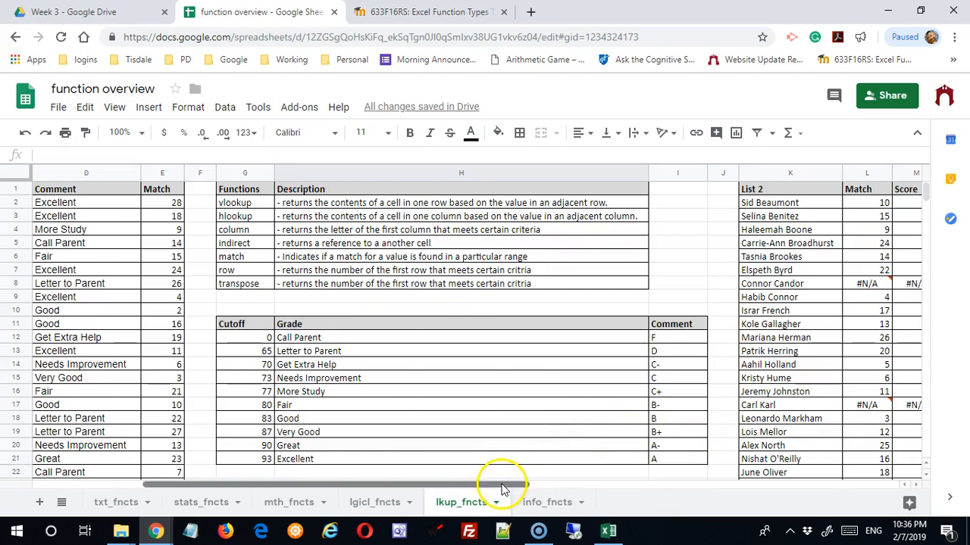
pyautogui.moveTo(502, 489); pyautogui.dragTo(806, 489)
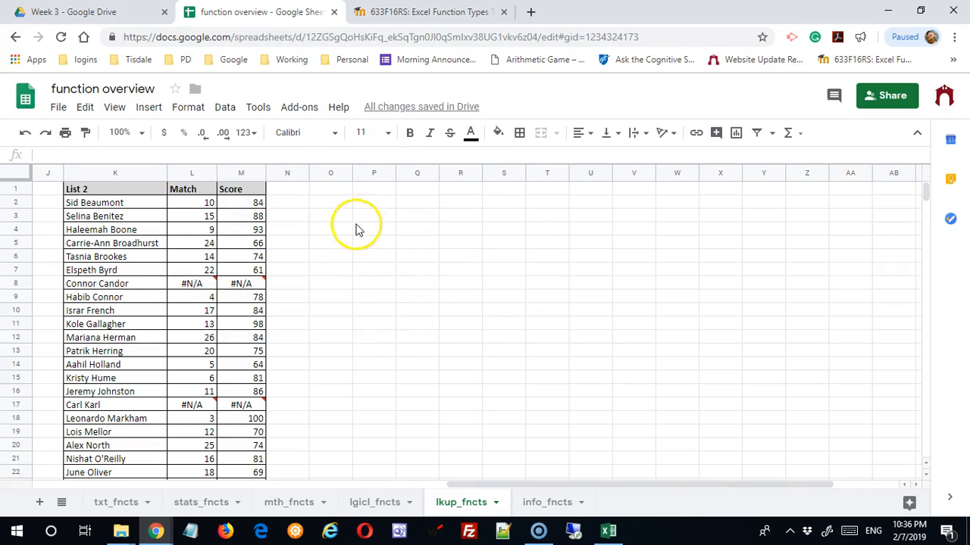
pyautogui.click(331, 195)
pyautogui.write('=')
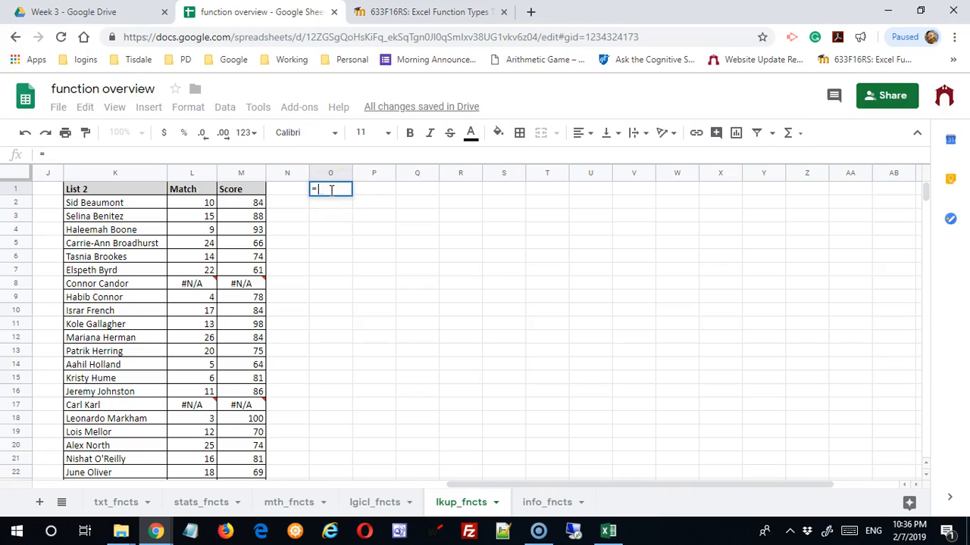
pyautogui.write('transpose(')
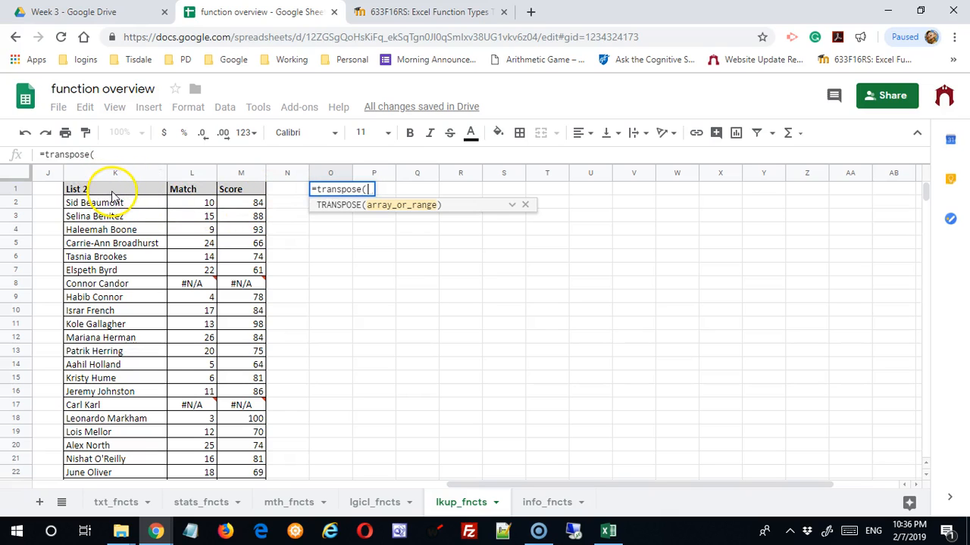
pyautogui.moveTo(118, 187); pyautogui.dragTo(227, 273)
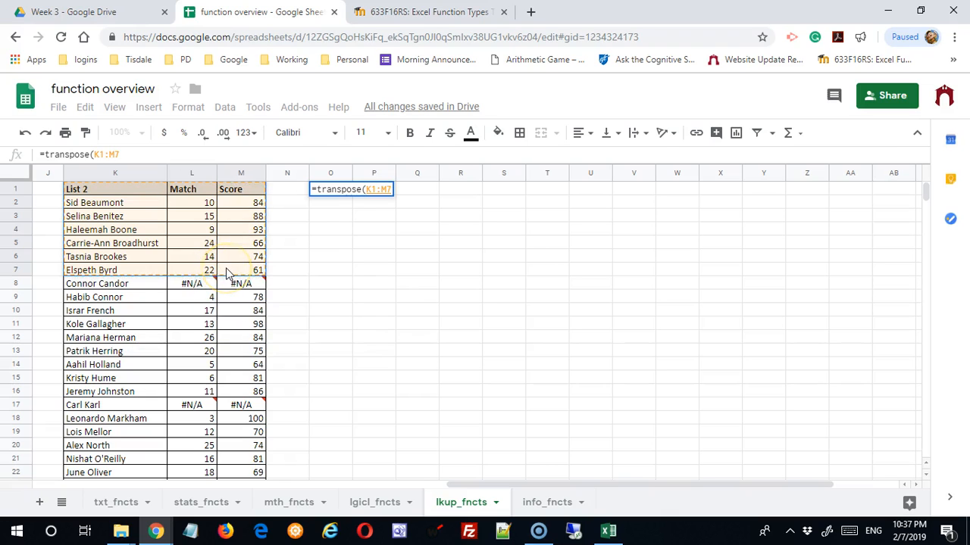
pyautogui.press('Return')
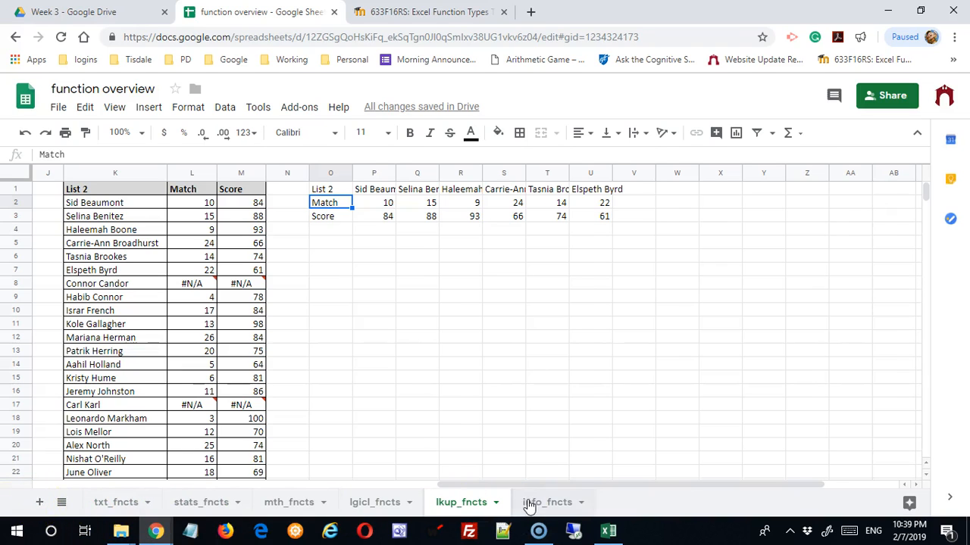
# Step: On the info_fncts sheet, enter =isblank(A2) in C2 to check whether the first Sample 1 cell is empty
pyautogui.click(530, 504)
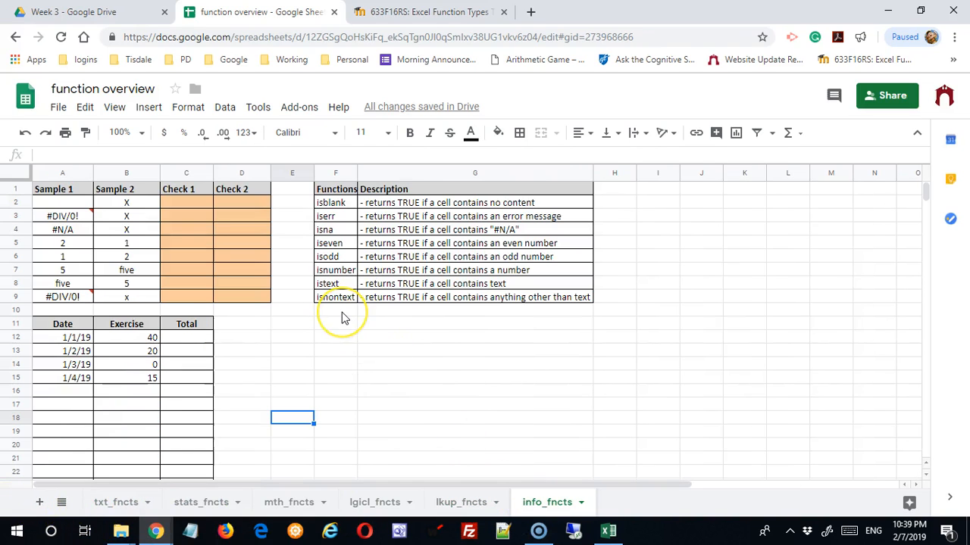
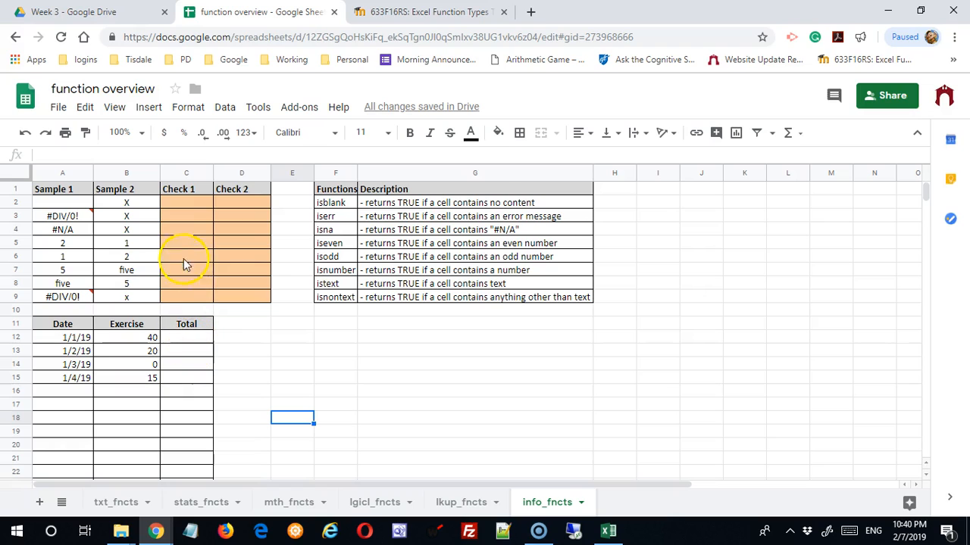
pyautogui.click(195, 204)
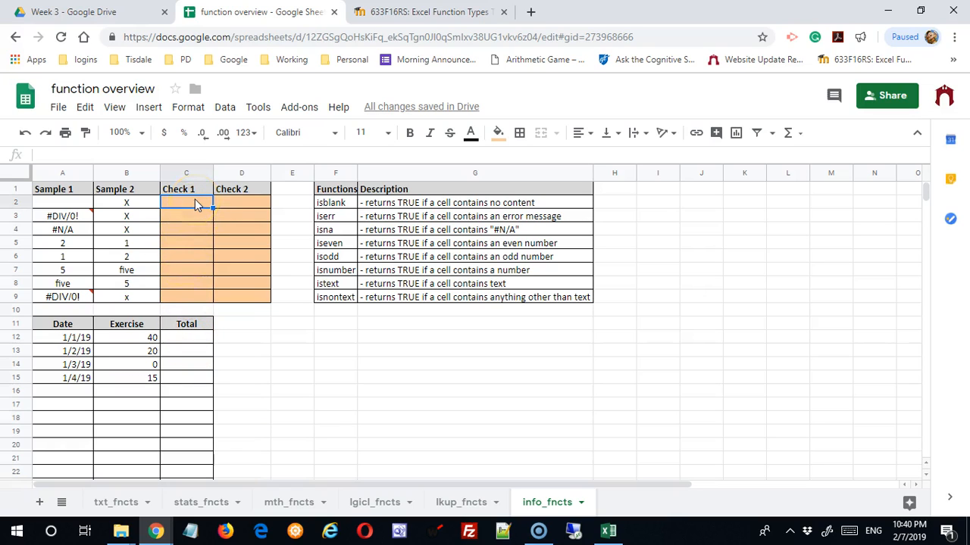
pyautogui.write('=isblank(')
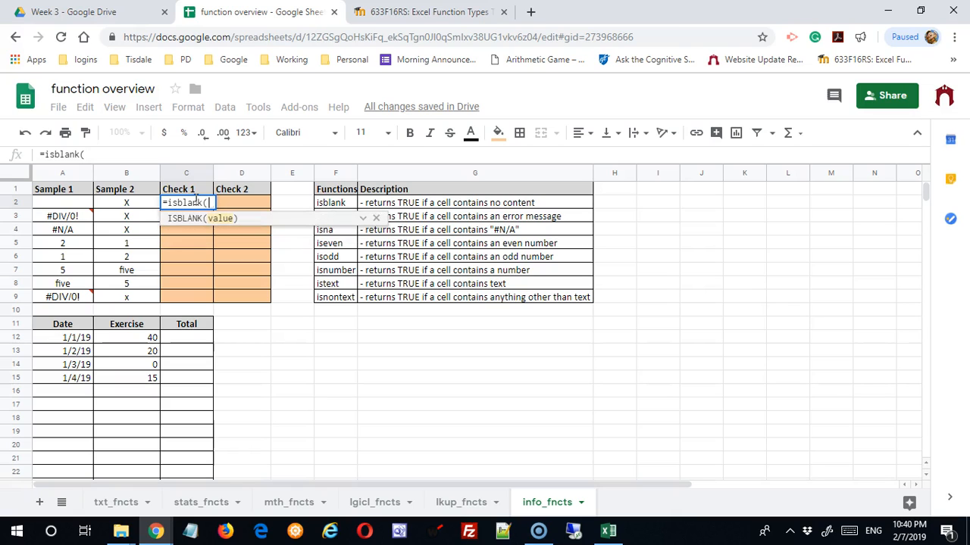
pyautogui.click(61, 203)
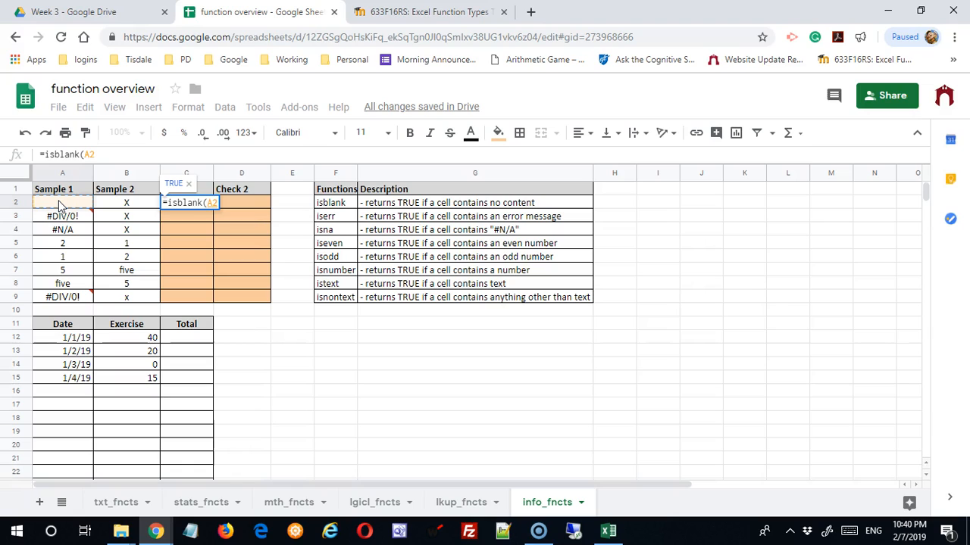
pyautogui.press('Return')
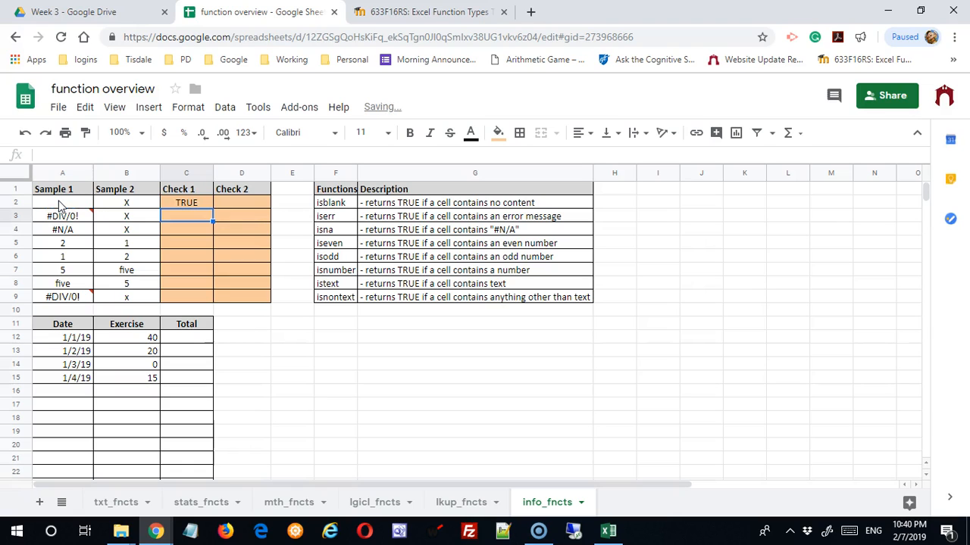
# Step: Fill C2's ISBLANK formula across to D2 under Check 2, and clear the stray copy from C3
pyautogui.click(193, 202)
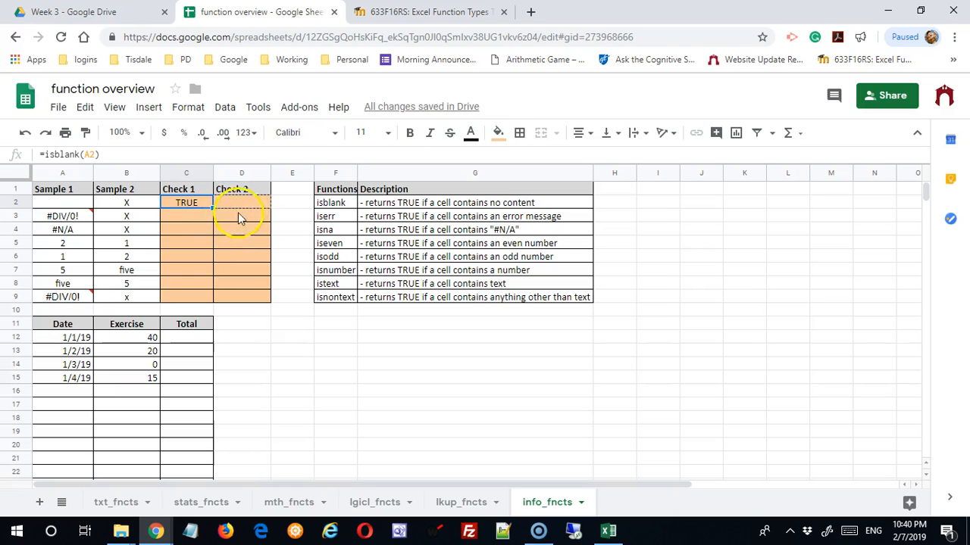
pyautogui.moveTo(239, 218); pyautogui.dragTo(189, 217)
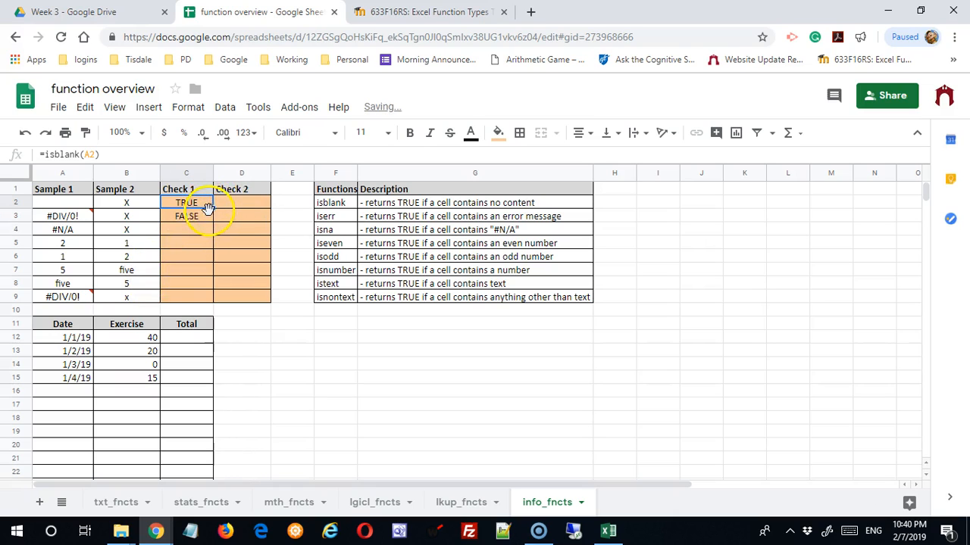
pyautogui.moveTo(214, 209); pyautogui.dragTo(243, 212)
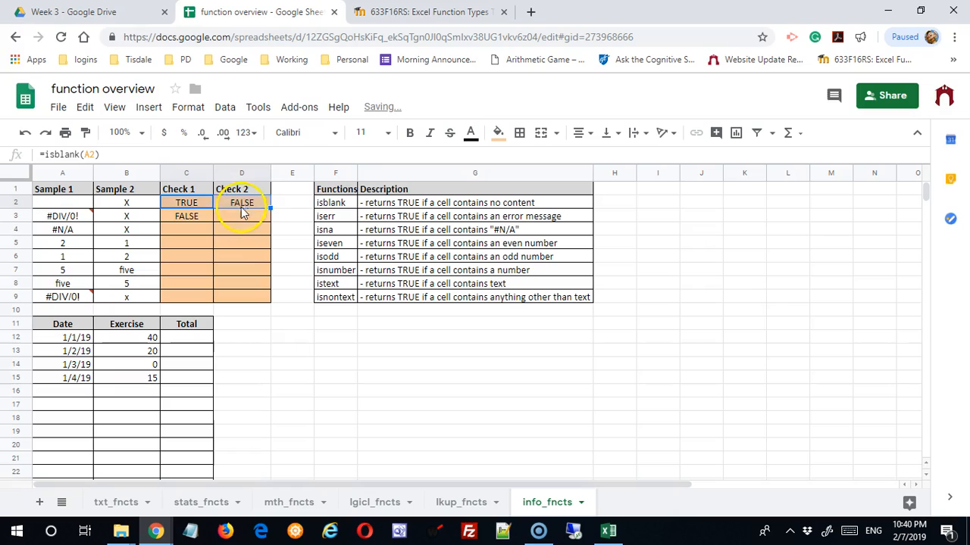
pyautogui.click(192, 223)
pyautogui.press('Delete')
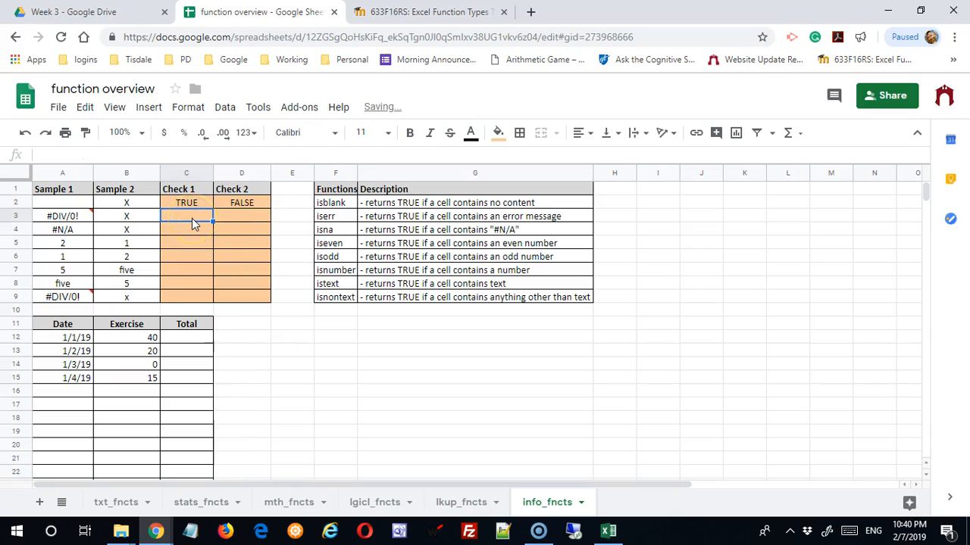
pyautogui.click(240, 206)
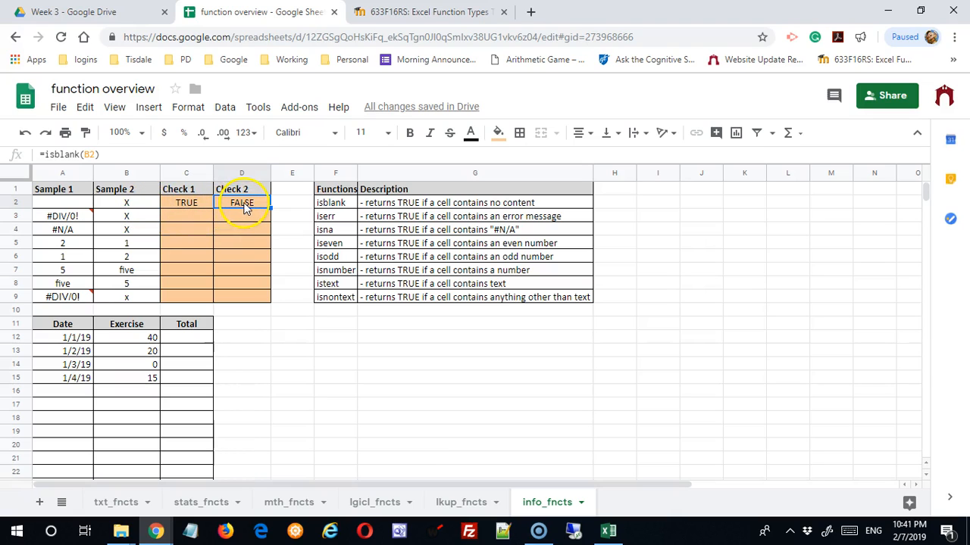
# Step: Enter =iserr(A3) in C3 to test the Sample 1 cell for an error, and fill it across to D3
pyautogui.click(195, 218)
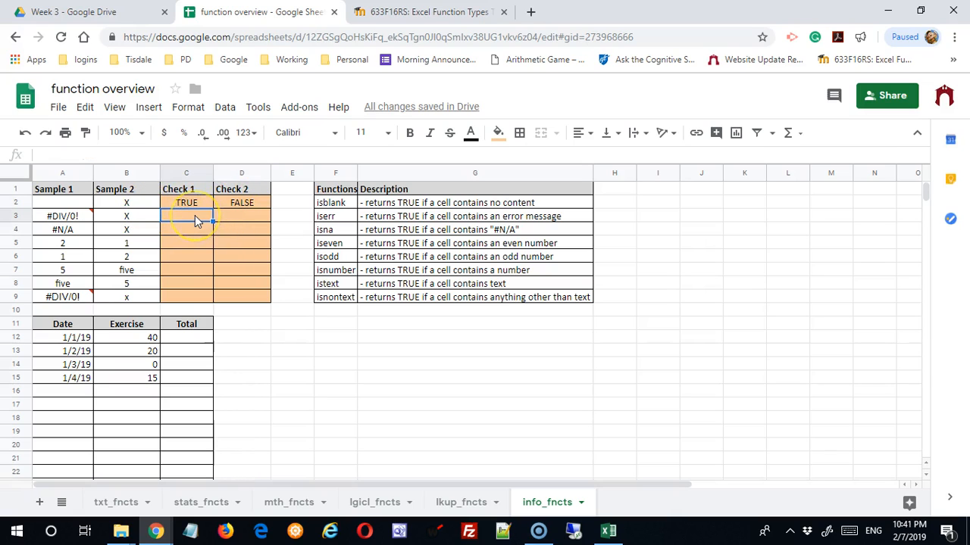
pyautogui.write('=is')
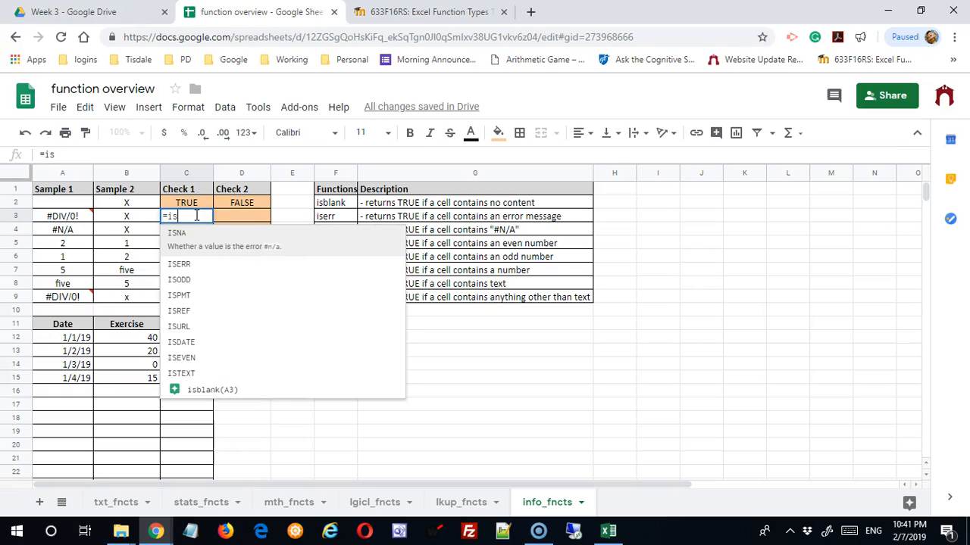
pyautogui.write('err')
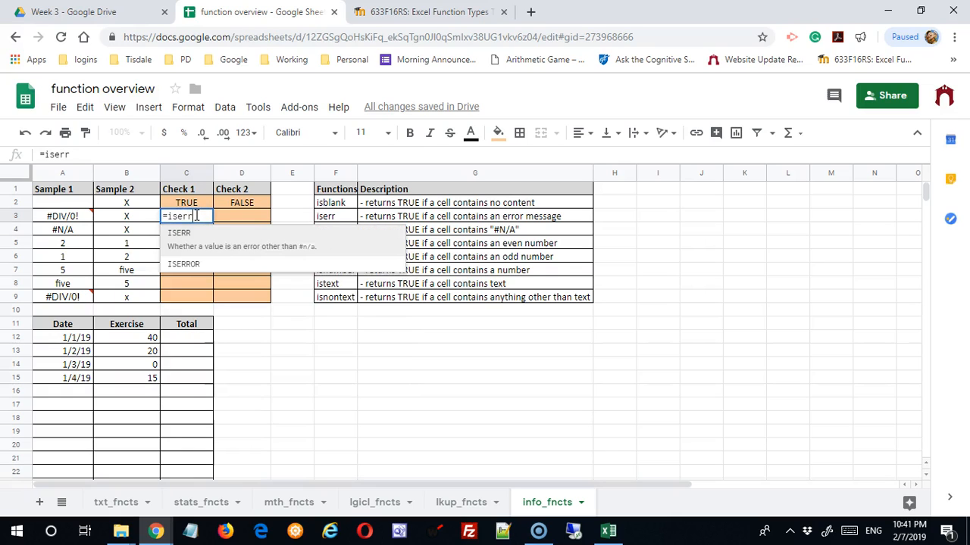
pyautogui.write('(')
pyautogui.moveTo(73, 225)
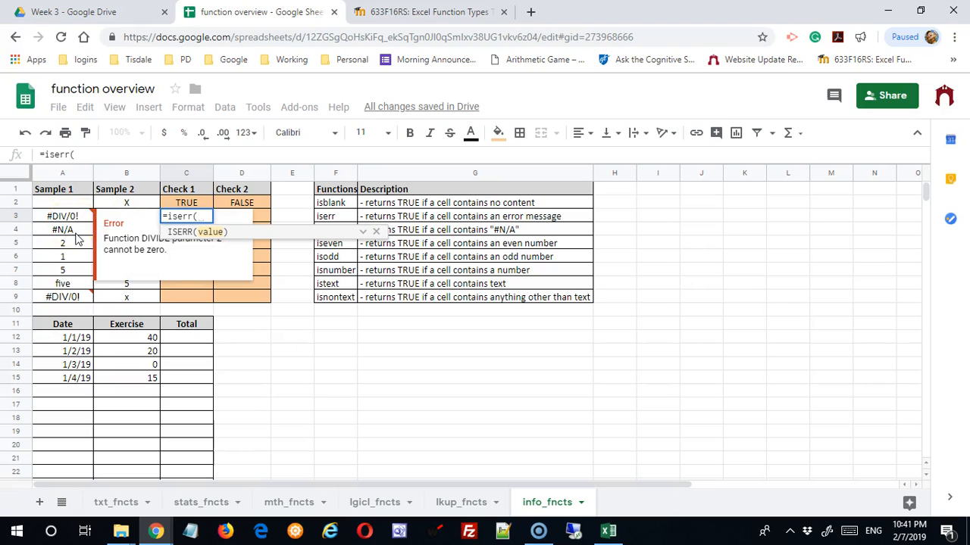
pyautogui.click(76, 219)
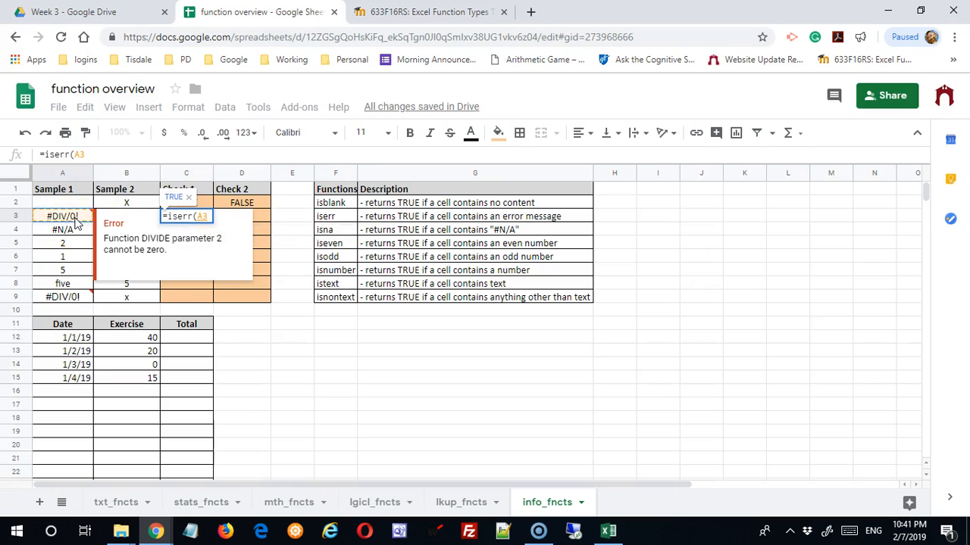
pyautogui.press('Return')
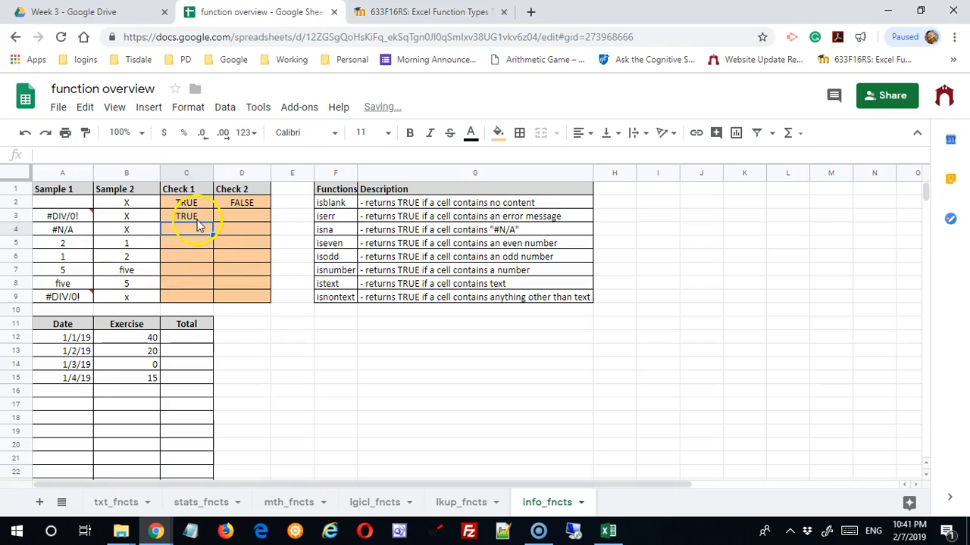
pyautogui.click(200, 219)
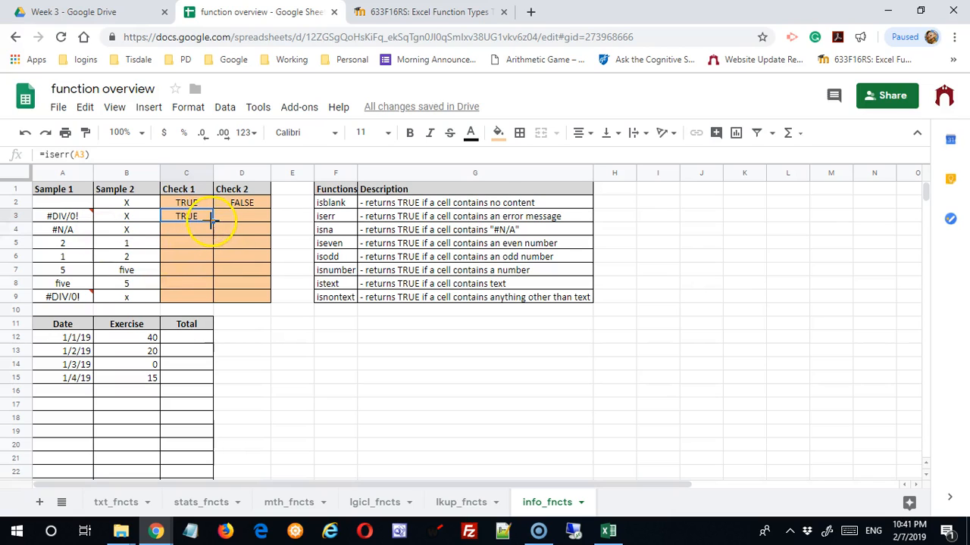
pyautogui.moveTo(237, 220); pyautogui.dragTo(238, 221)
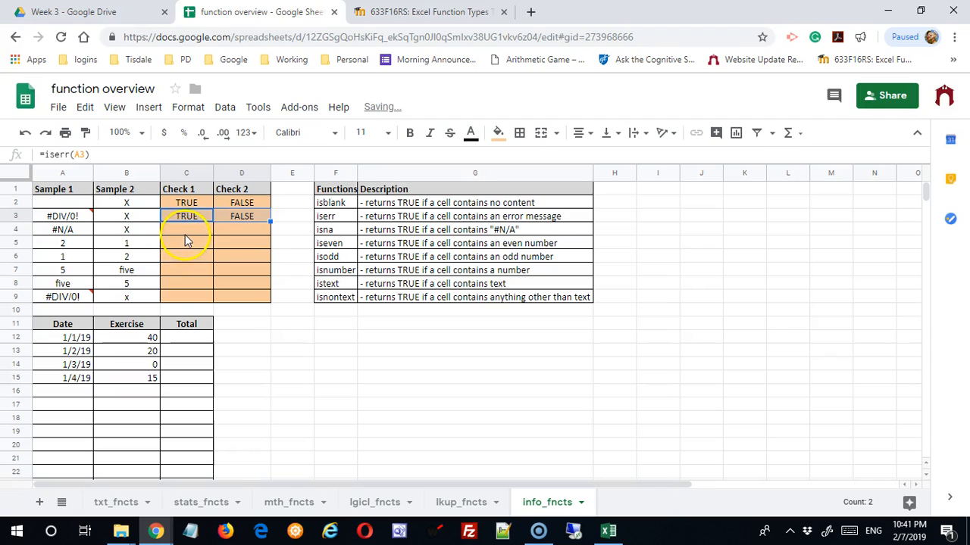
# Step: Enter =isna(A4) in C4 to test the Sample 1 cell for #N/A, and fill it across to D4
pyautogui.click(189, 239)
pyautogui.write('=i')
pyautogui.write('sna(')
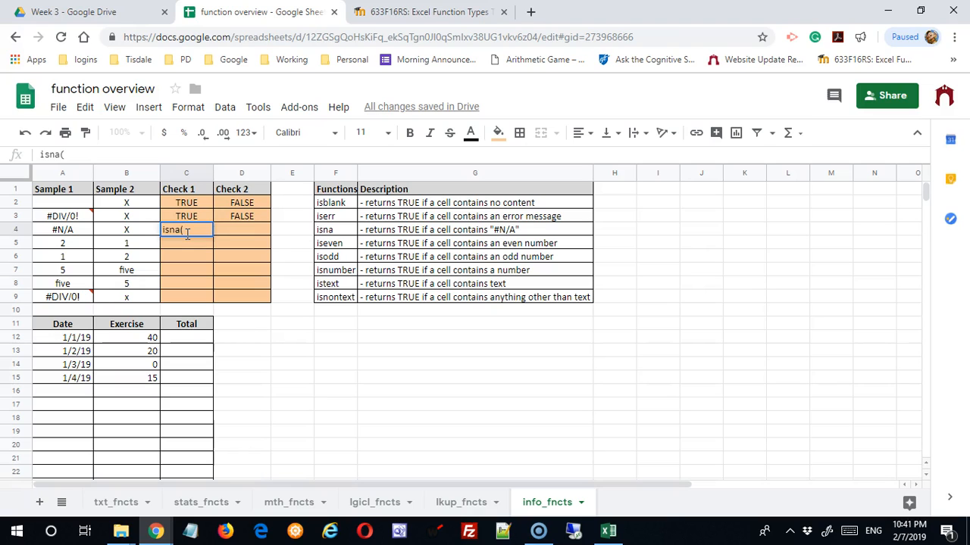
pyautogui.click(59, 231)
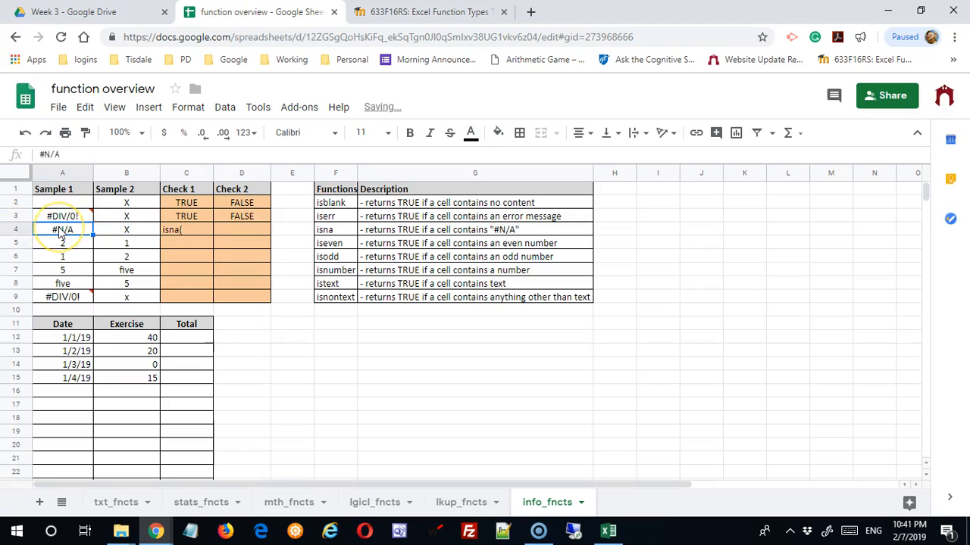
pyautogui.click(191, 232)
pyautogui.click(41, 155)
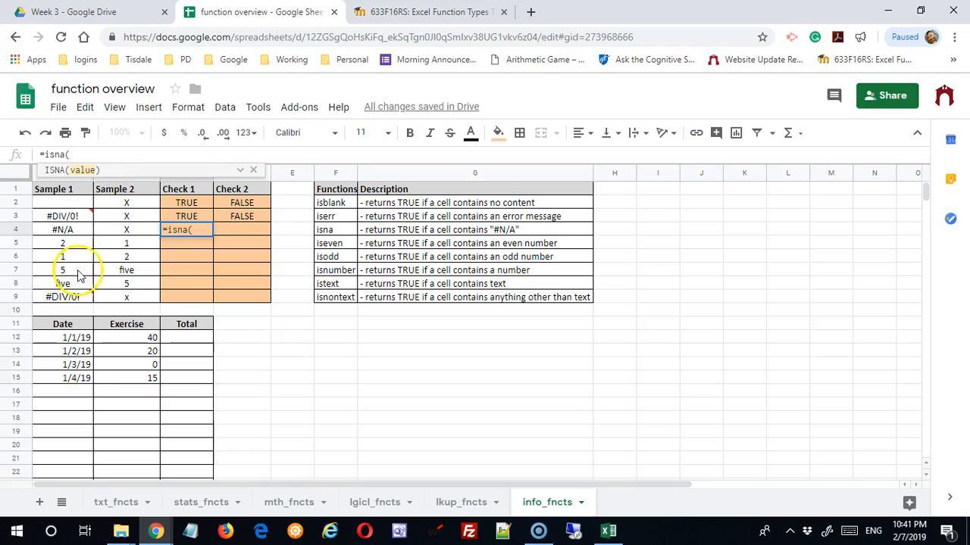
pyautogui.click(76, 231)
pyautogui.press('Return')
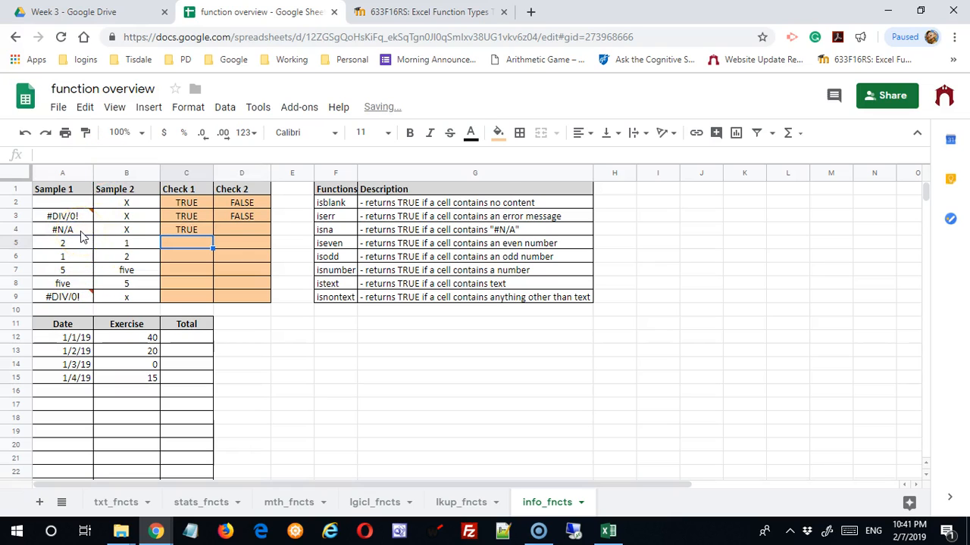
pyautogui.click(192, 232)
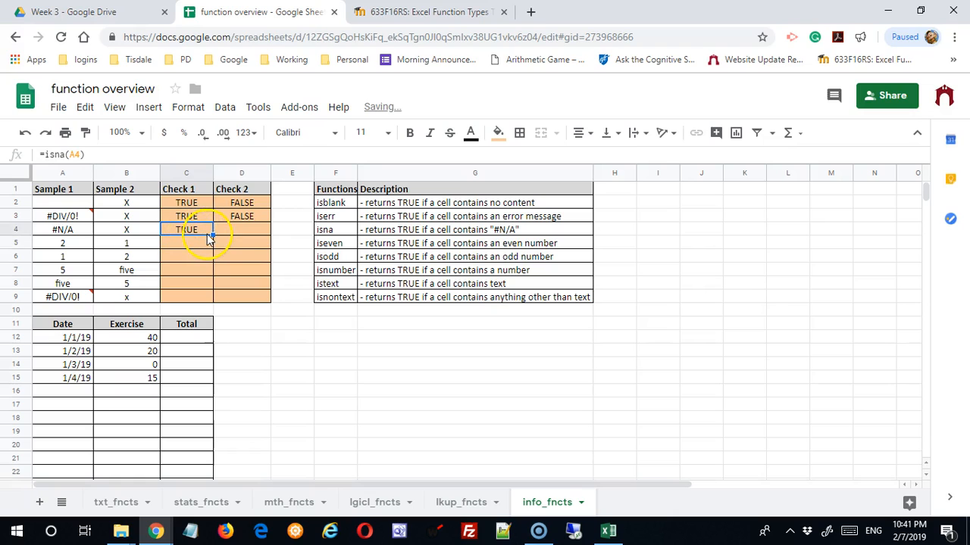
pyautogui.moveTo(225, 234); pyautogui.dragTo(236, 236)
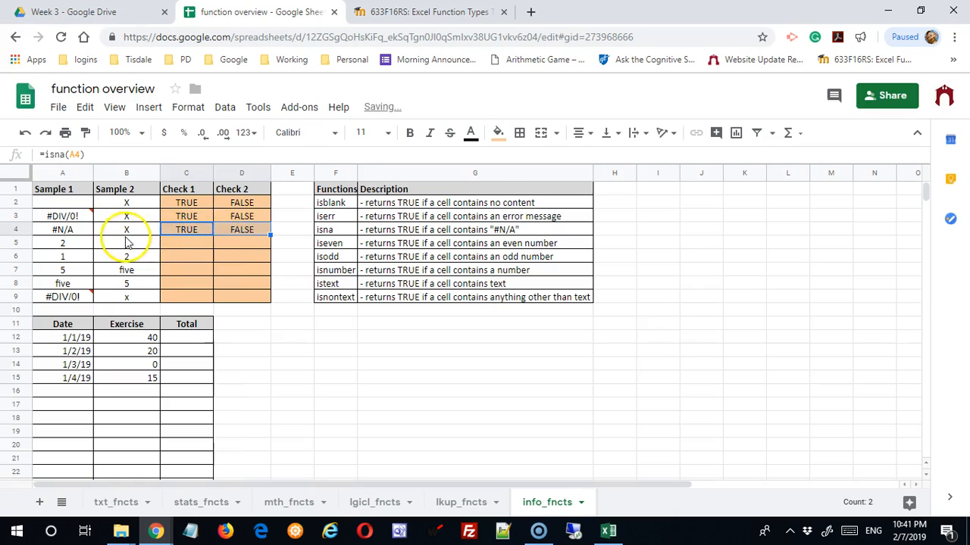
# Step: Enter =iseven(A5) in C5 to test for an even number, and fill it across to D5
pyautogui.click(180, 244)
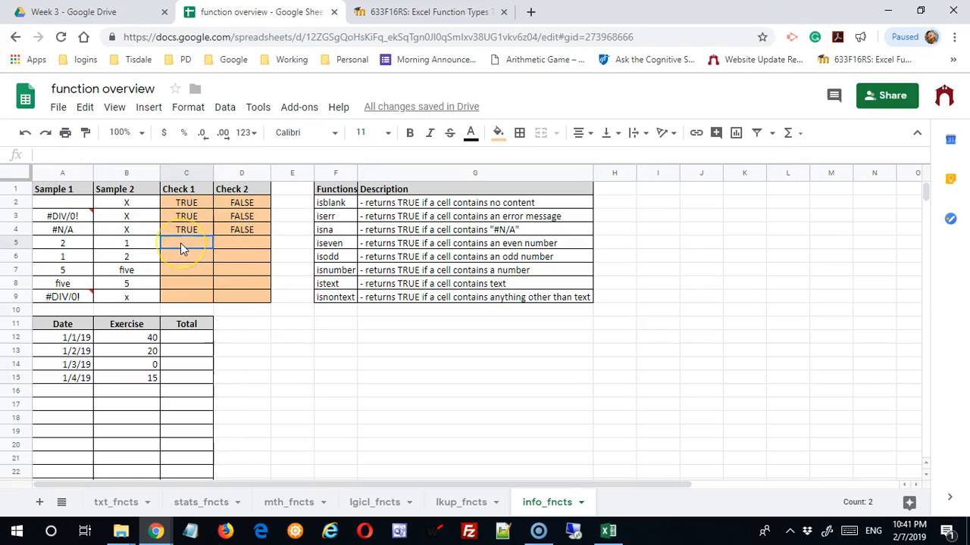
pyautogui.write('=')
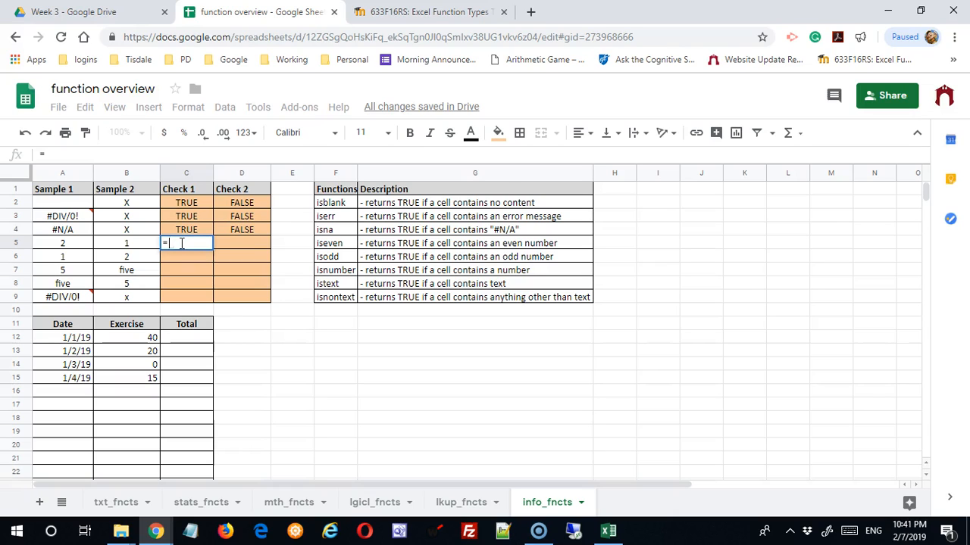
pyautogui.write('iseven(')
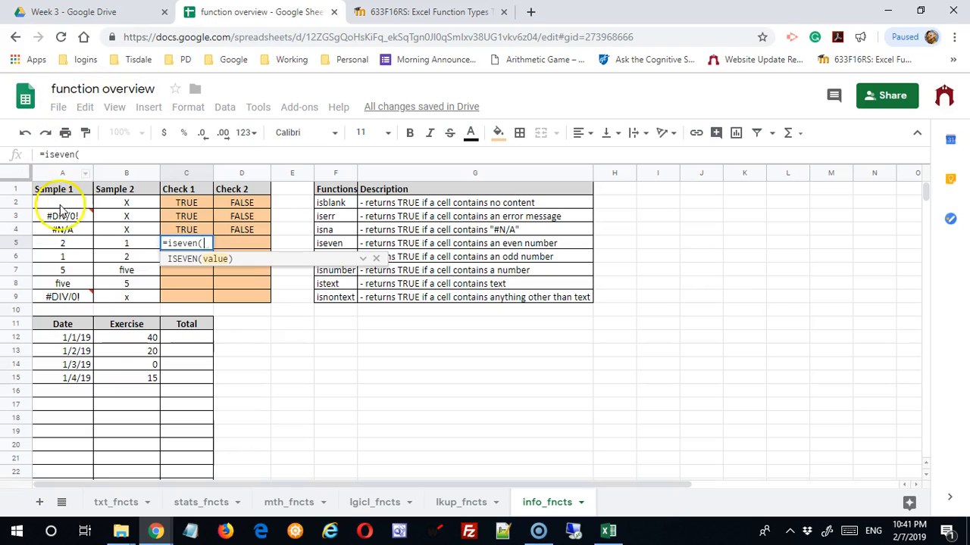
pyautogui.click(67, 244)
pyautogui.press('Return')
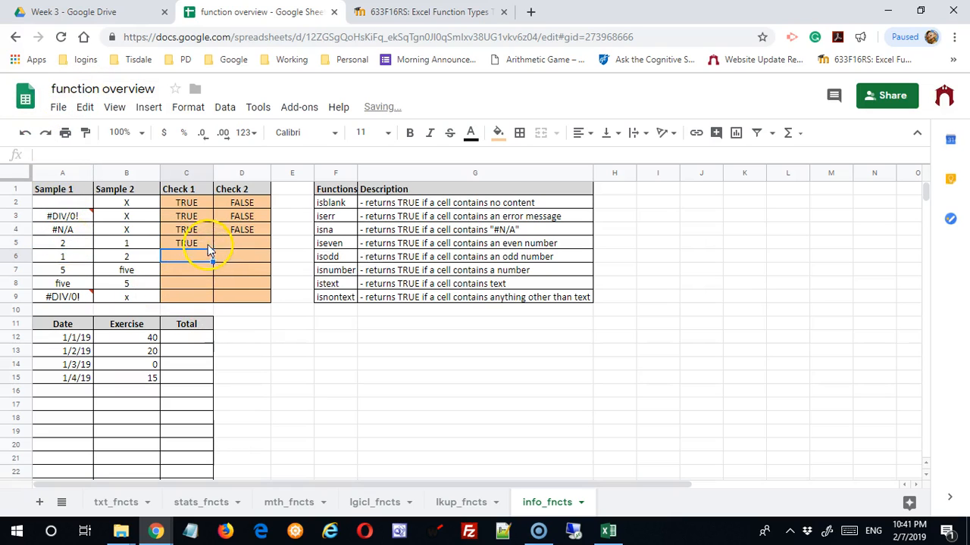
pyautogui.click(207, 245)
pyautogui.moveTo(214, 248); pyautogui.dragTo(265, 250)
# Step: Enter =isodd(A6) in C6 to test for an odd number, and fill it across to D6
pyautogui.click(193, 256)
pyautogui.write('=iso')
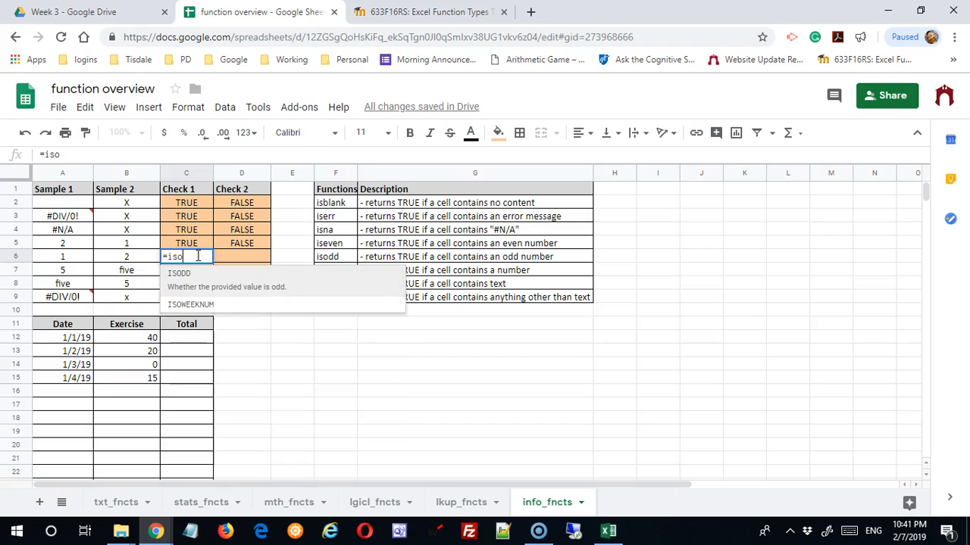
pyautogui.write('dd(')
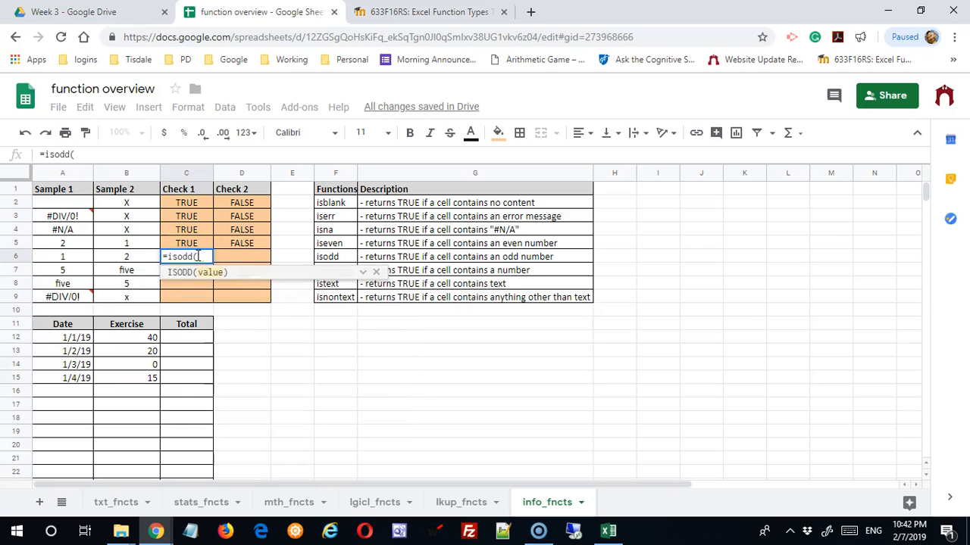
pyautogui.click(85, 257)
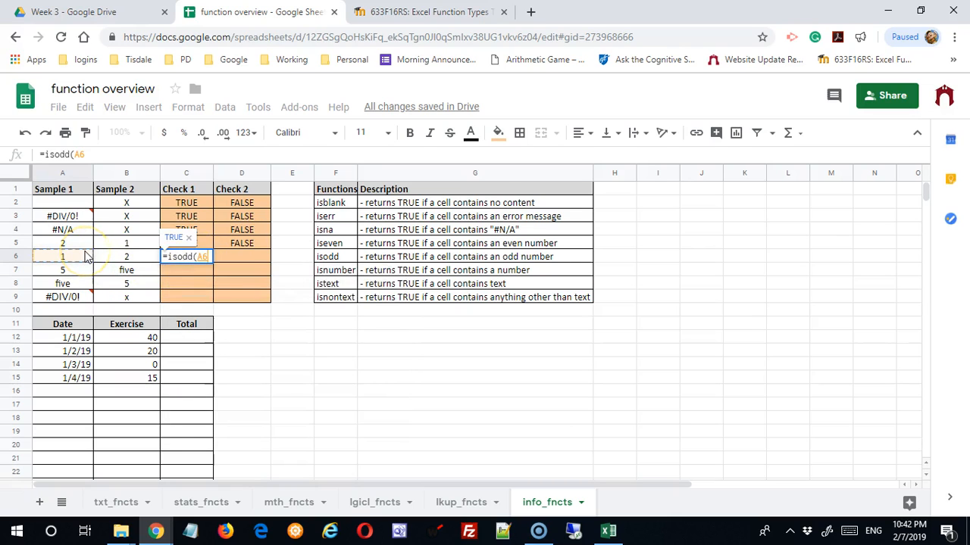
pyautogui.press('Return')
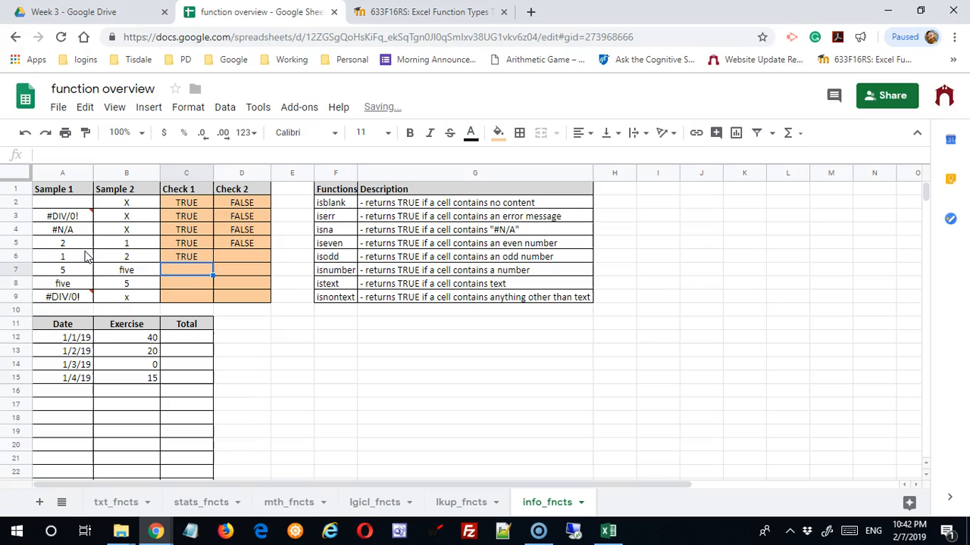
pyautogui.click(197, 257)
pyautogui.moveTo(213, 262); pyautogui.dragTo(231, 258)
# Step: Enter =isnumber(A7) in C7 to test the Sample 1 cell for a number, and fill it across to D7
pyautogui.click(203, 274)
pyautogui.write('=isnumber')
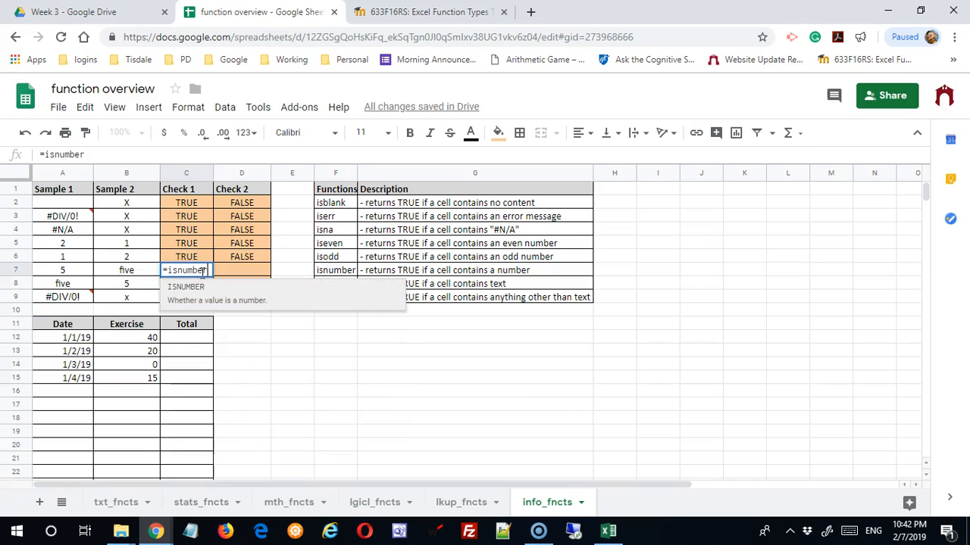
pyautogui.write('(')
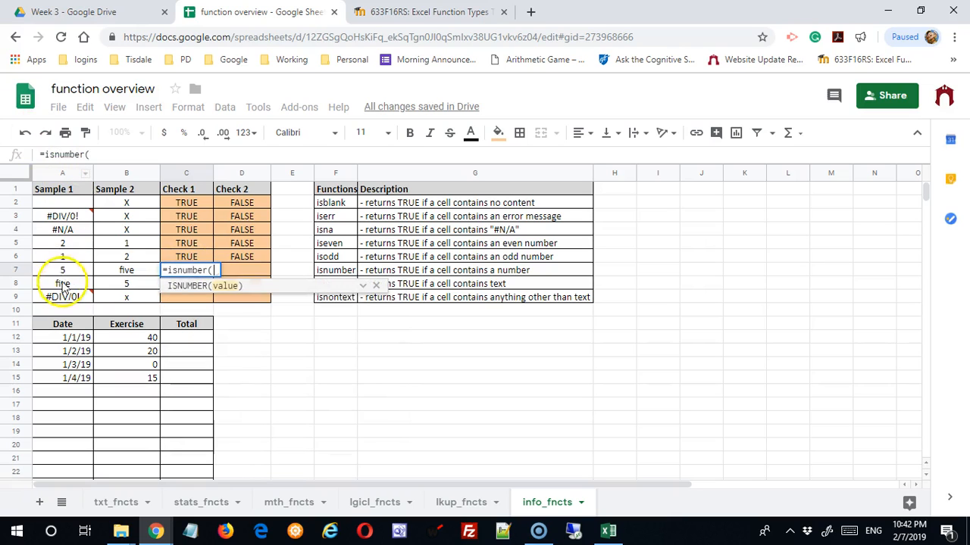
pyautogui.click(60, 269)
pyautogui.press('Return')
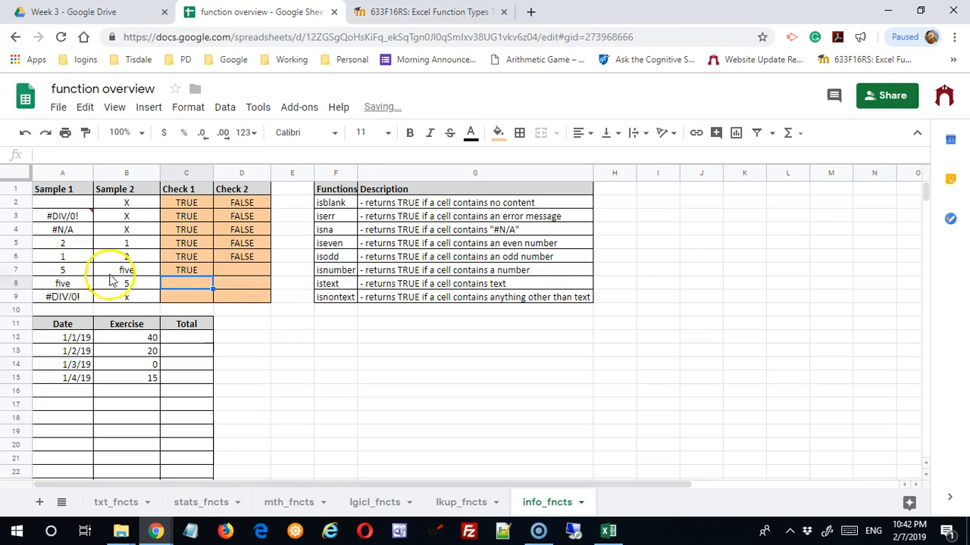
pyautogui.click(191, 271)
pyautogui.moveTo(212, 275); pyautogui.dragTo(235, 280)
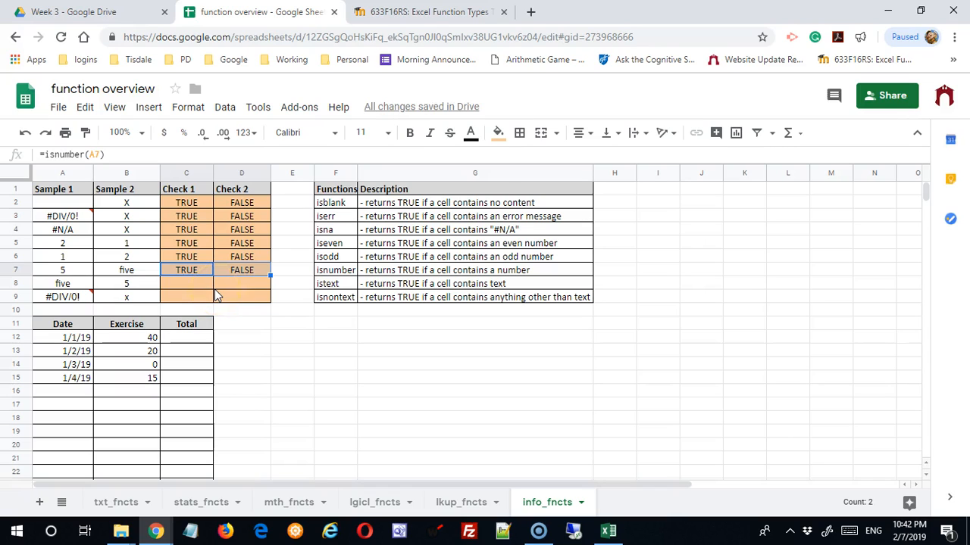
# Step: Enter =istext(A7) in C8 and check its reference against the Sample 1 cell in the same row
pyautogui.click(201, 286)
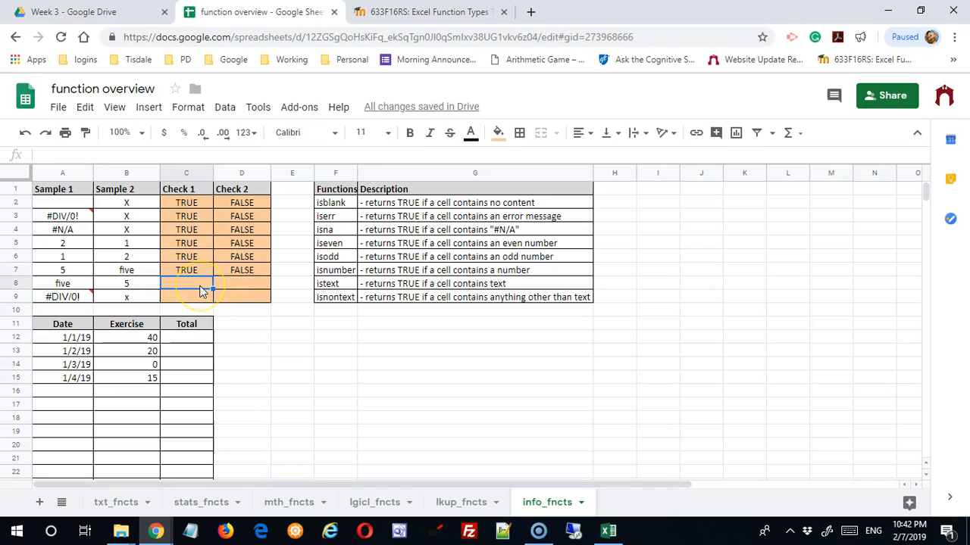
pyautogui.write('=')
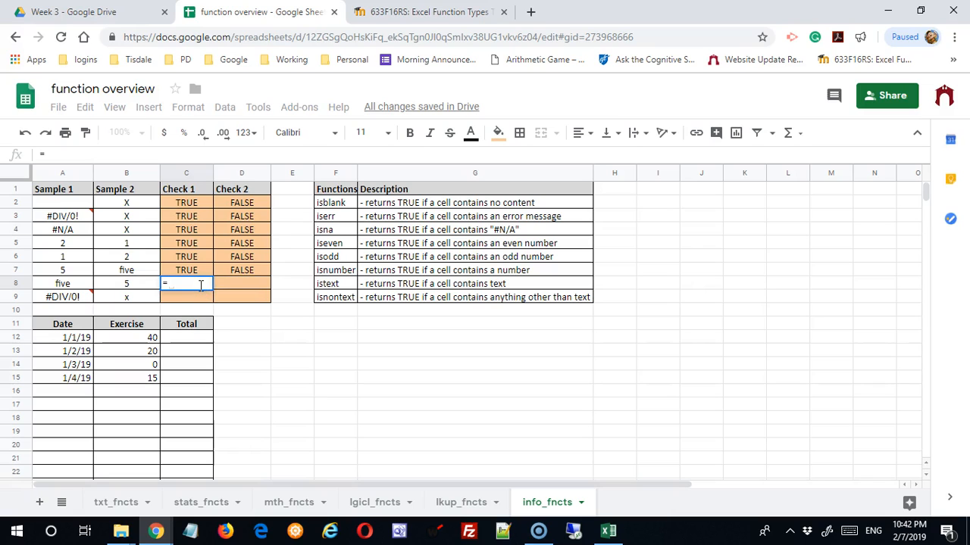
pyautogui.write('istext')
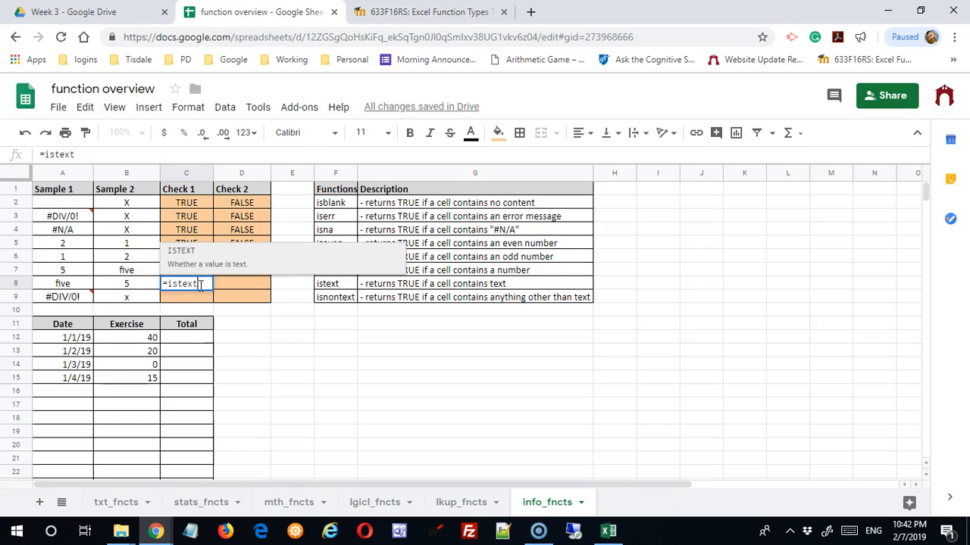
pyautogui.write('(')
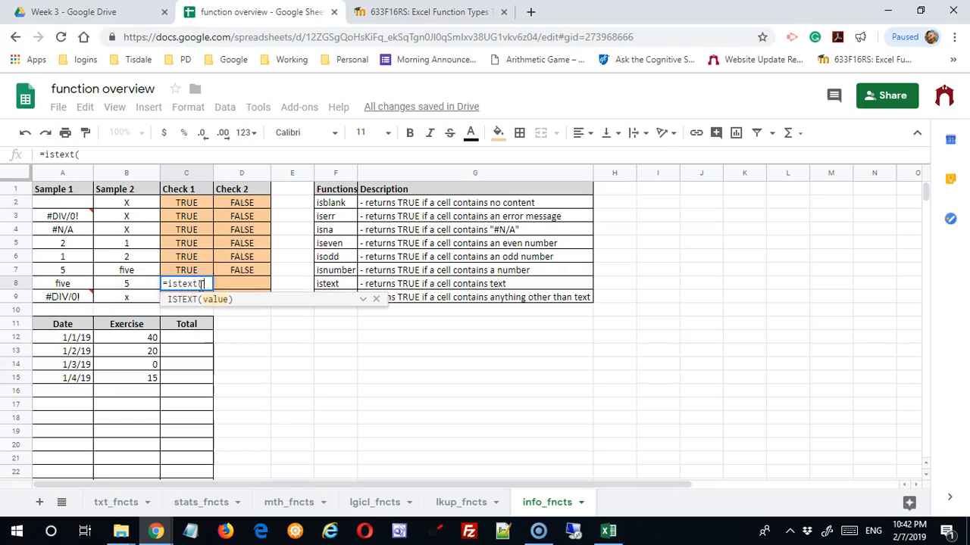
pyautogui.click(84, 275)
pyautogui.press('Return')
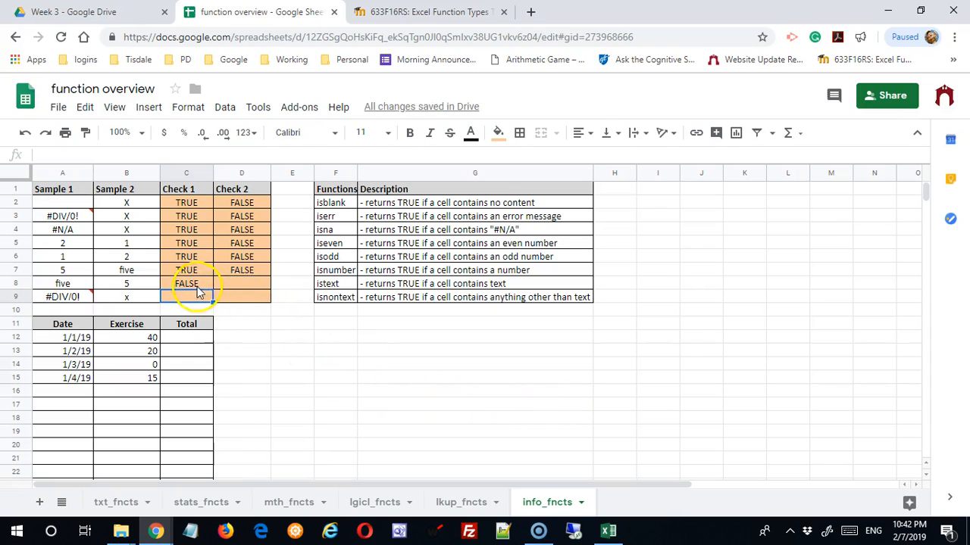
pyautogui.click(195, 283)
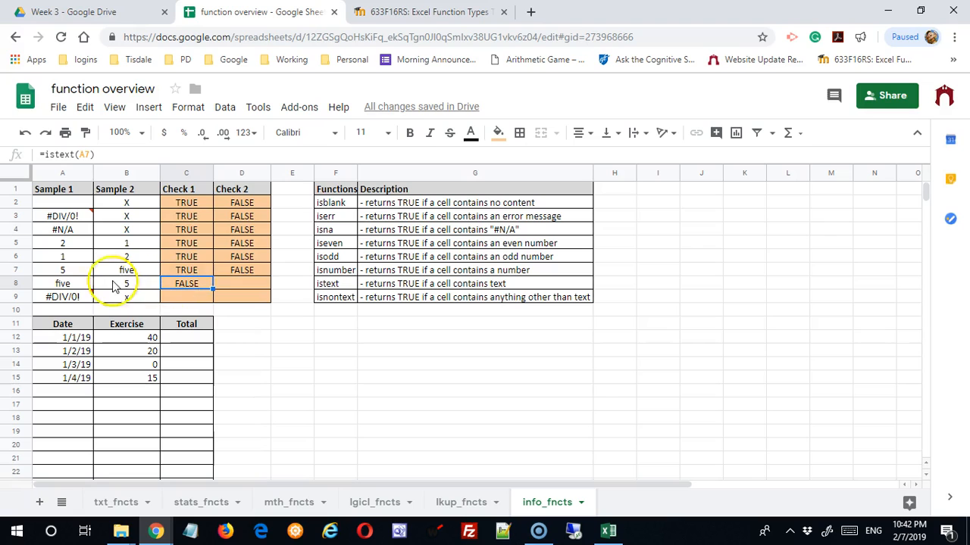
pyautogui.click(66, 285)
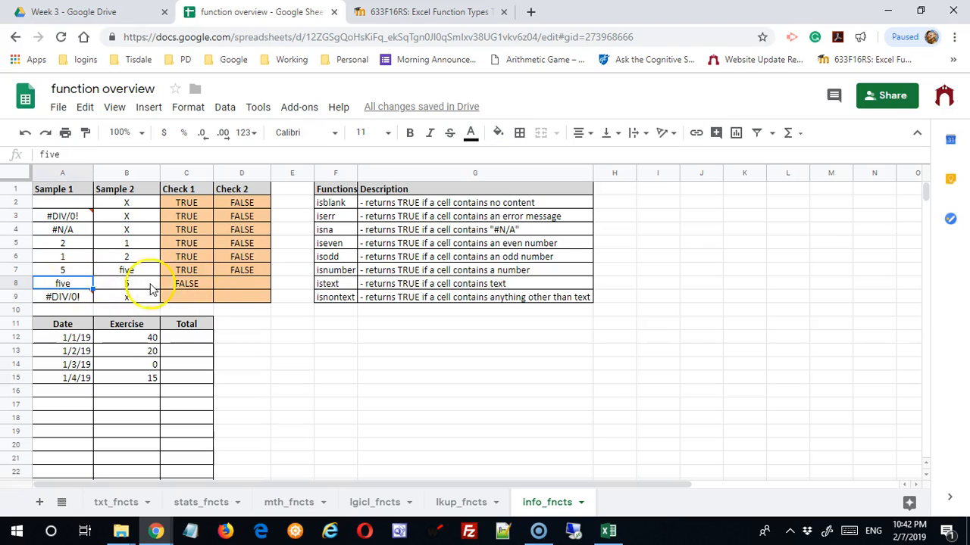
pyautogui.click(195, 283)
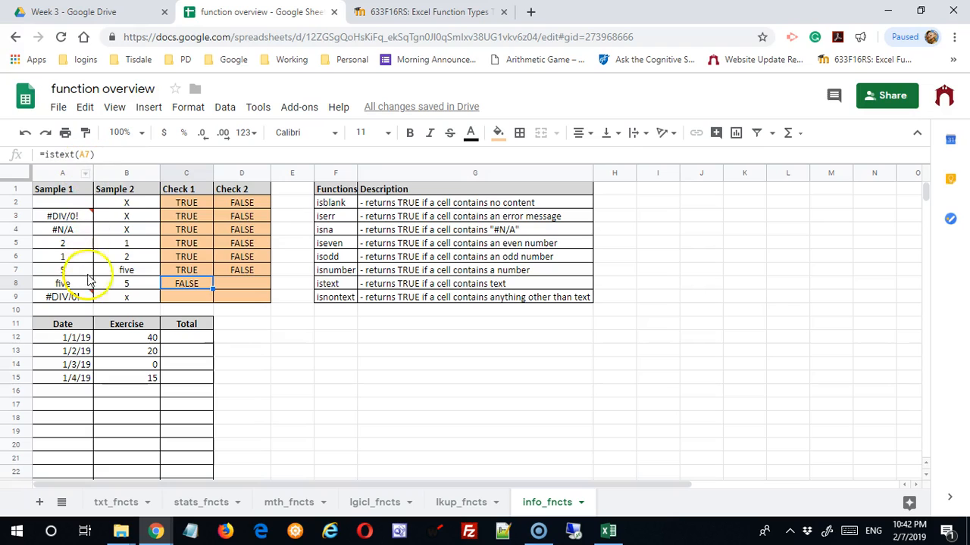
# Step: Correct the C8 formula to =istext(A8), and fill it down to C9 and across to D8
pyautogui.doubleClick(89, 155)
pyautogui.press('BackSpace')
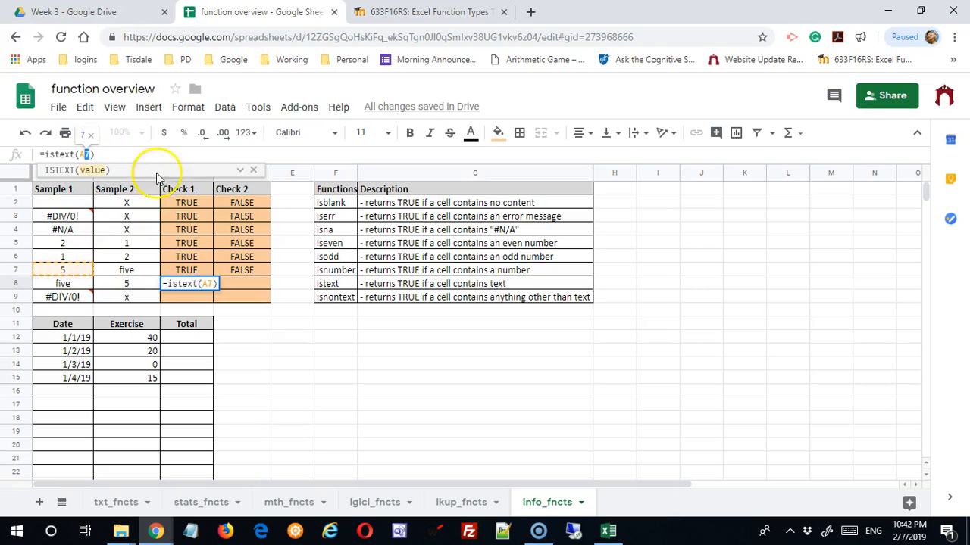
pyautogui.write('A8')
pyautogui.press('Return')
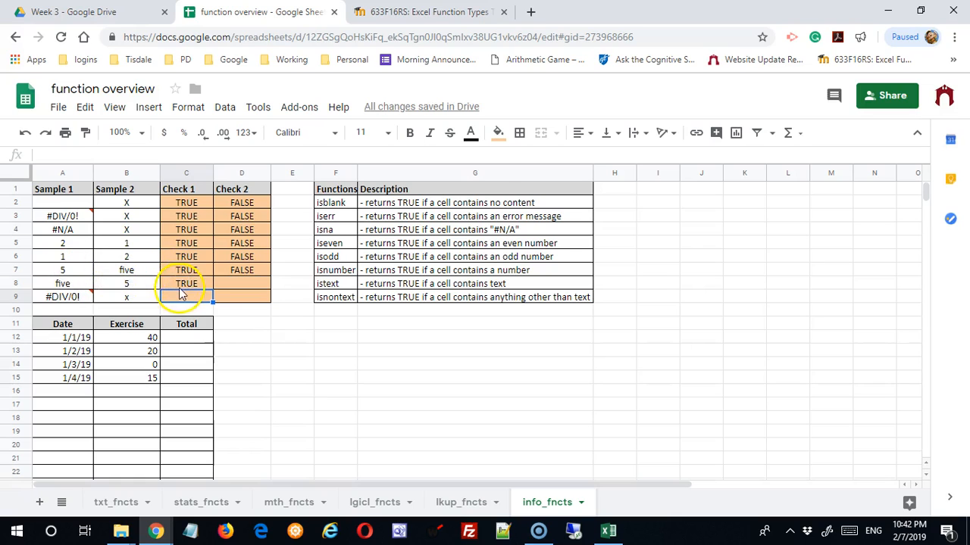
pyautogui.click(178, 288)
pyautogui.moveTo(213, 288)
pyautogui.mouseDown()
pyautogui.moveTo(242, 288)
pyautogui.moveTo(214, 301)
pyautogui.mouseUp()
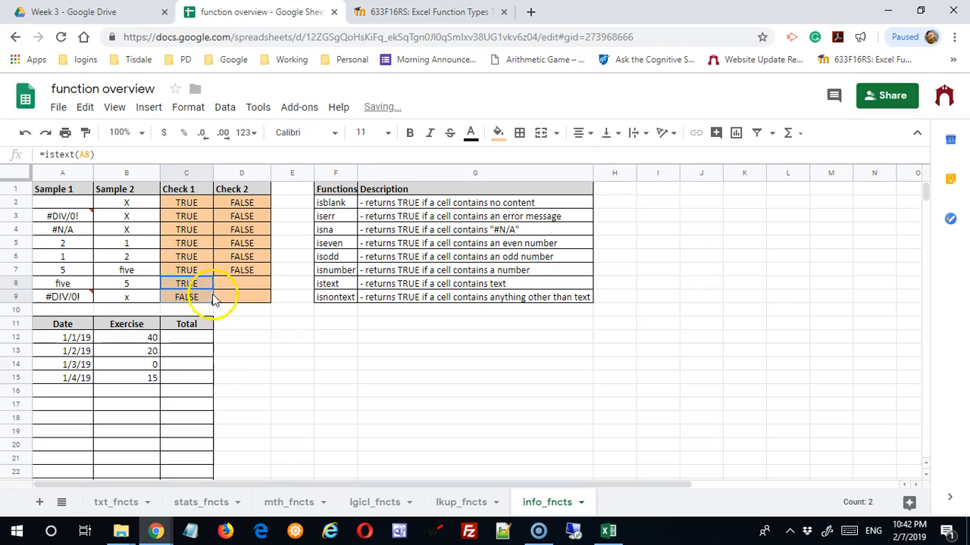
pyautogui.click(208, 287)
pyautogui.moveTo(212, 289); pyautogui.dragTo(250, 288)
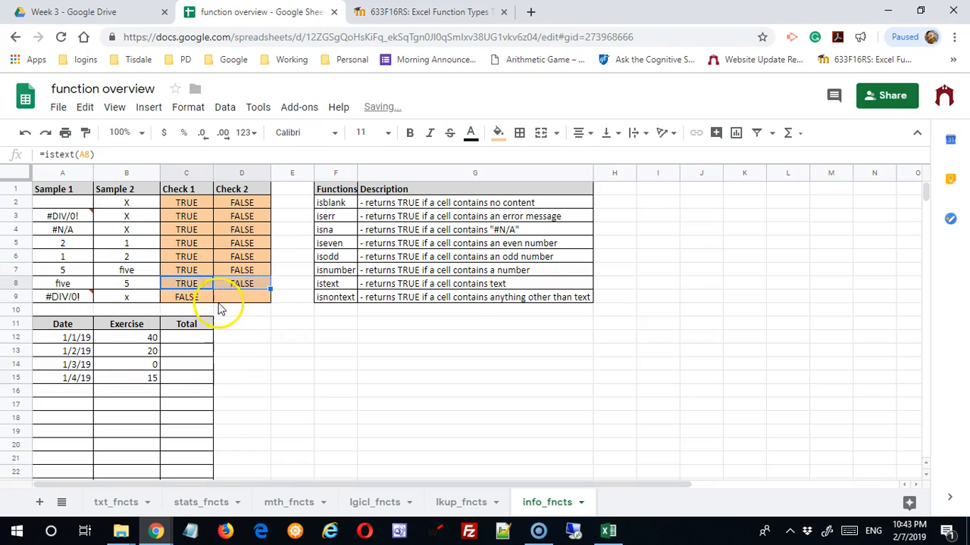
# Step: Replace the content of C9 with isnontext( without a leading equals sign
pyautogui.click(201, 298)
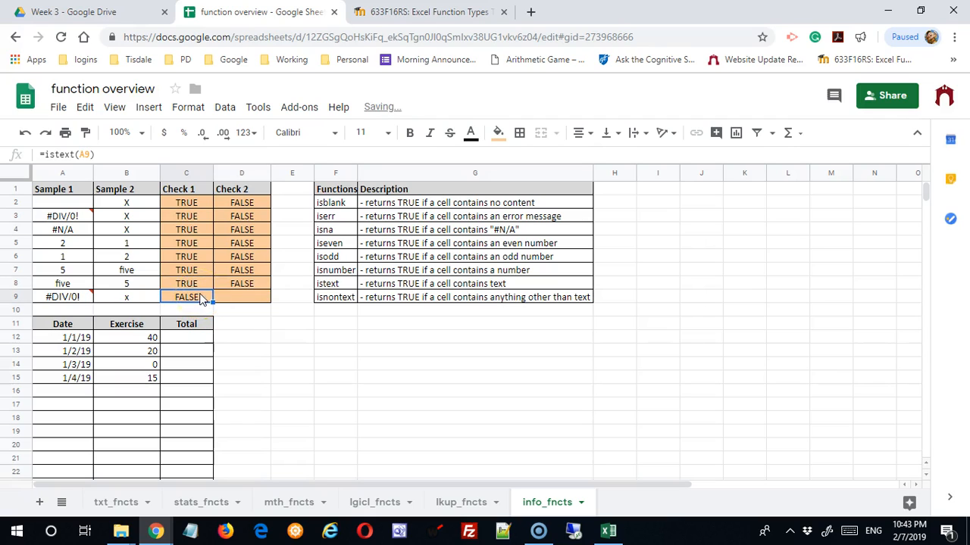
pyautogui.write('ins')
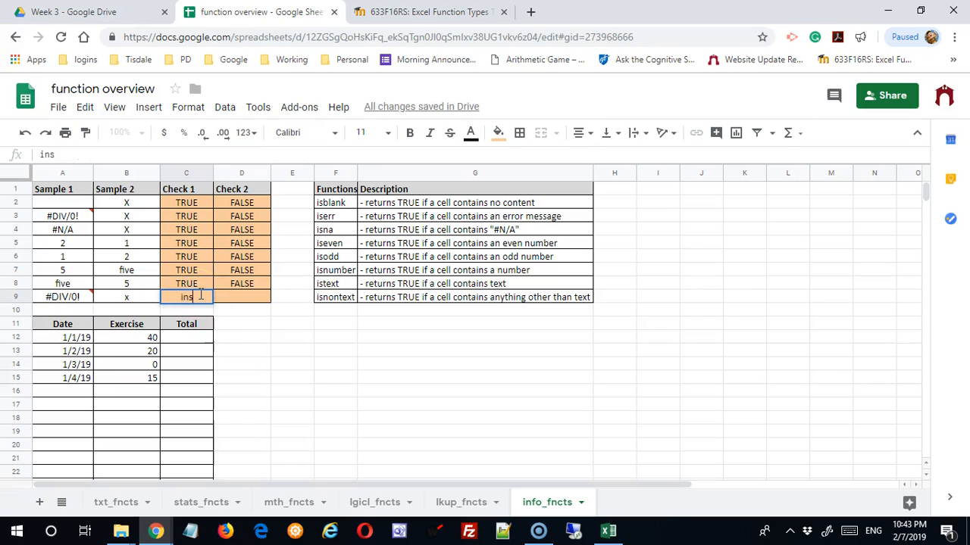
pyautogui.write('n')
pyautogui.press('BackSpace')
pyautogui.press('BackSpace')
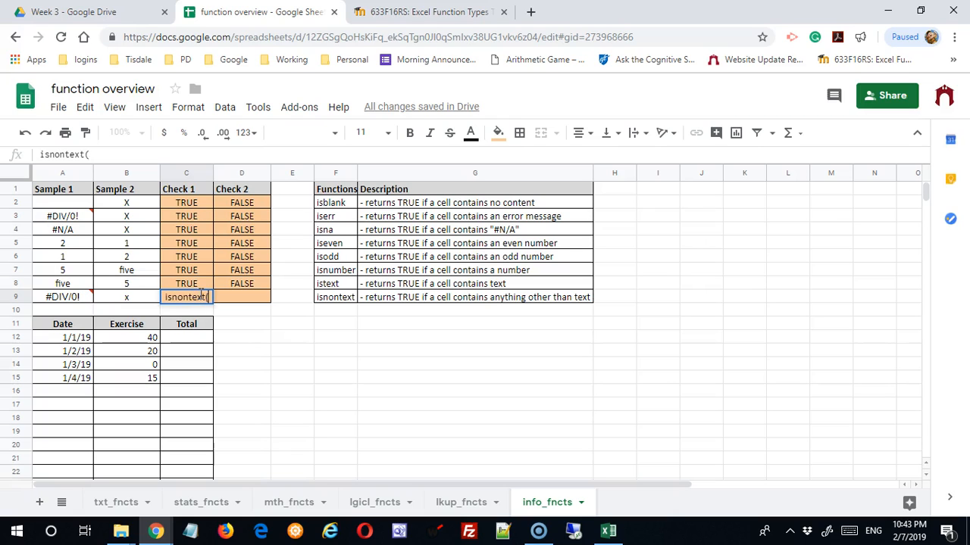
pyautogui.click(76, 297)
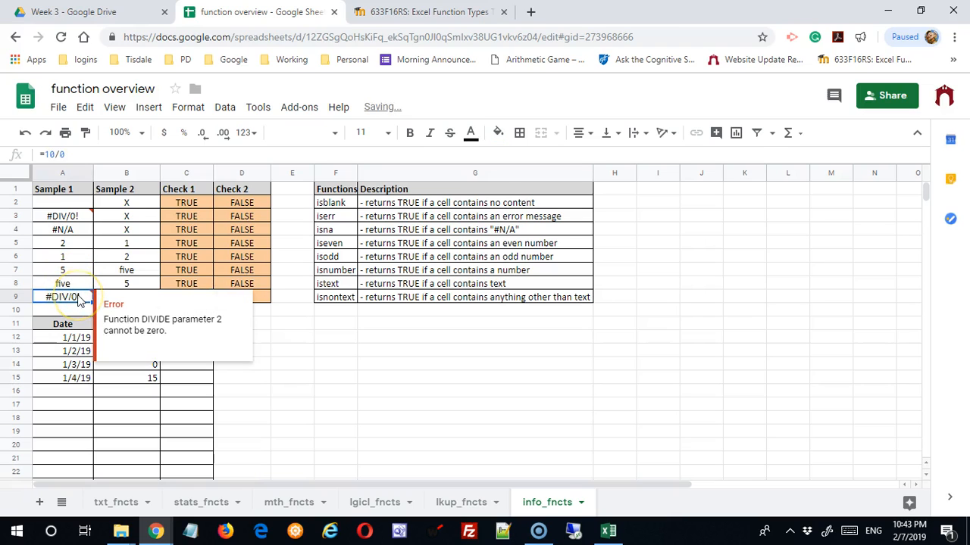
pyautogui.click(526, 391)
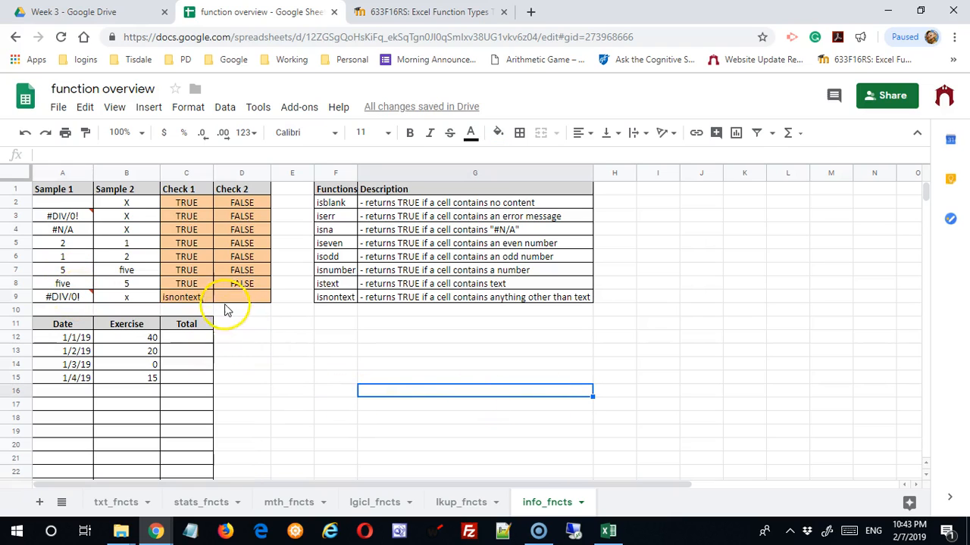
# Step: Complete the C9 entry as =isnontext(A9) to test for anything other than text, and fill it across to D9
pyautogui.click(206, 297)
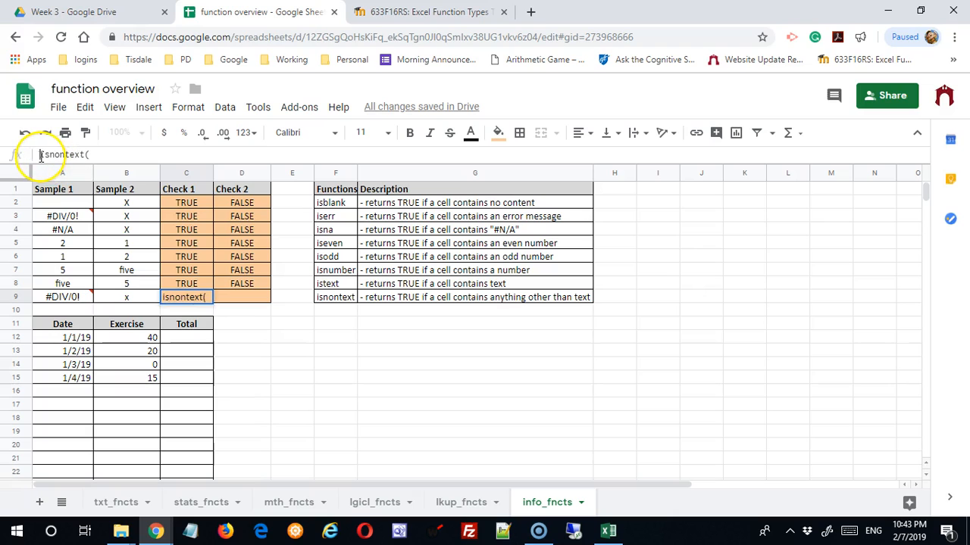
pyautogui.press('F2')
pyautogui.press('Home')
pyautogui.write('=')
pyautogui.click(121, 156)
pyautogui.click(62, 300)
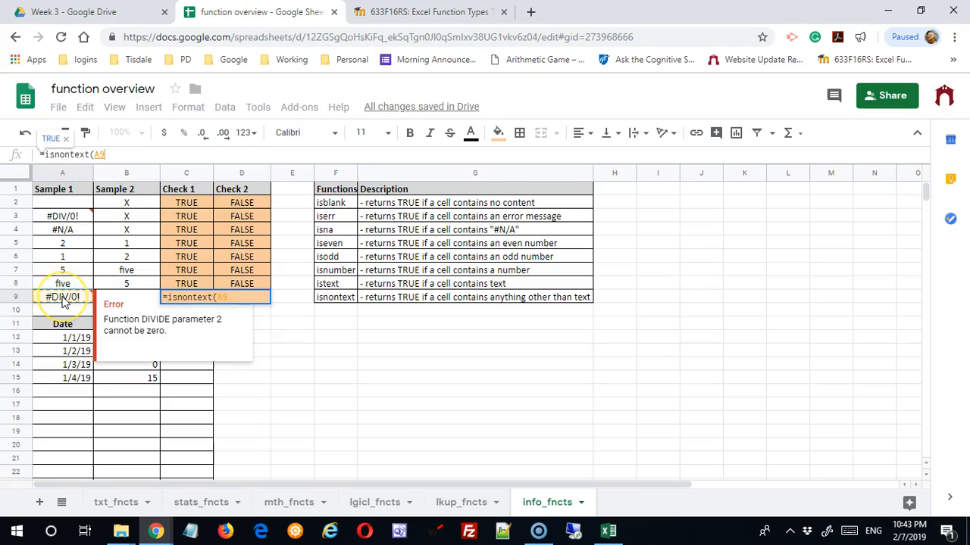
pyautogui.press('Return')
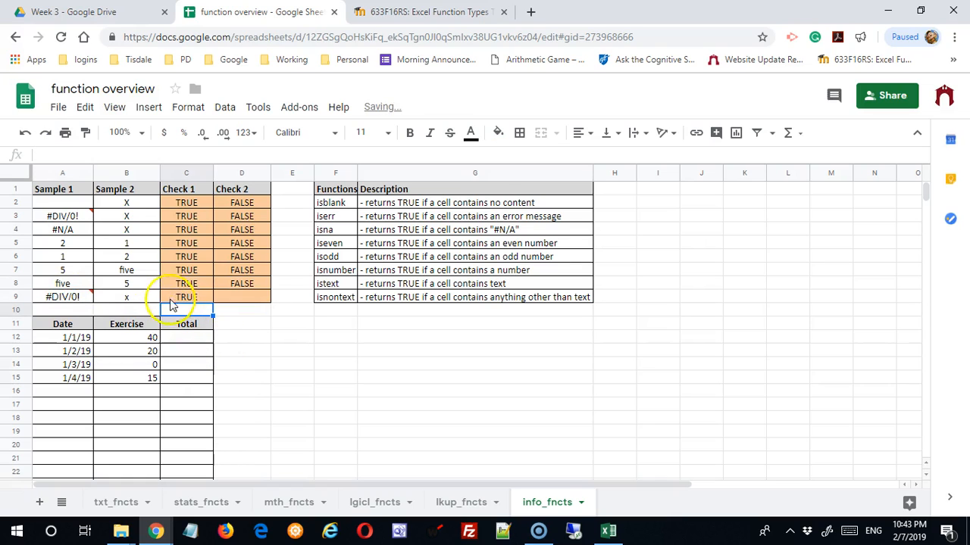
pyautogui.click(191, 299)
pyautogui.moveTo(209, 303); pyautogui.dragTo(246, 301)
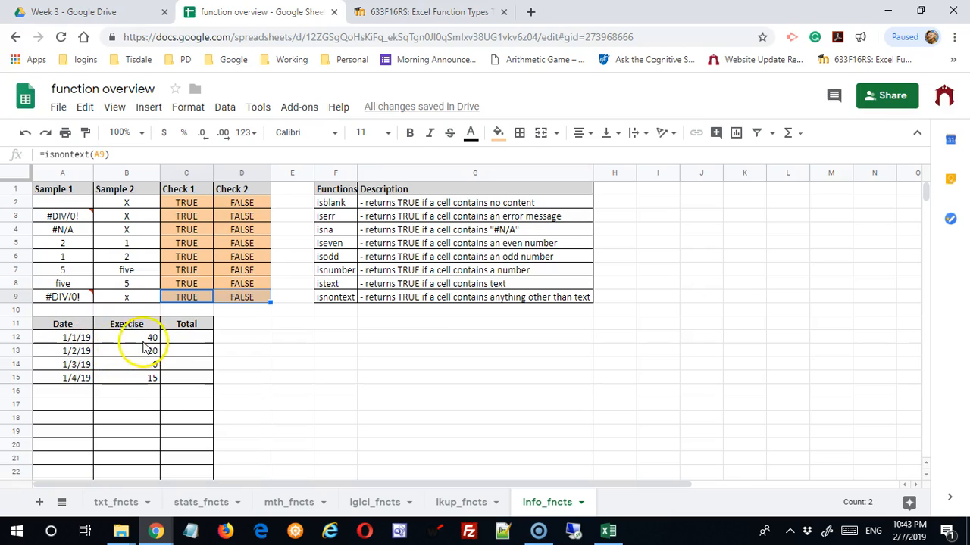
# Step: Enter =sum(B12:) in C12, the first Total cell of the exercise table
pyautogui.click(195, 342)
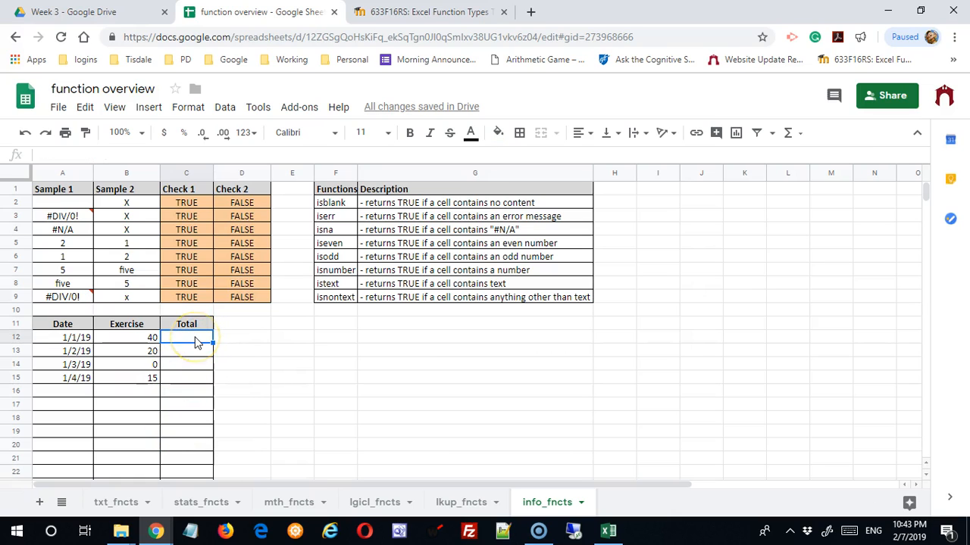
pyautogui.write('=sum')
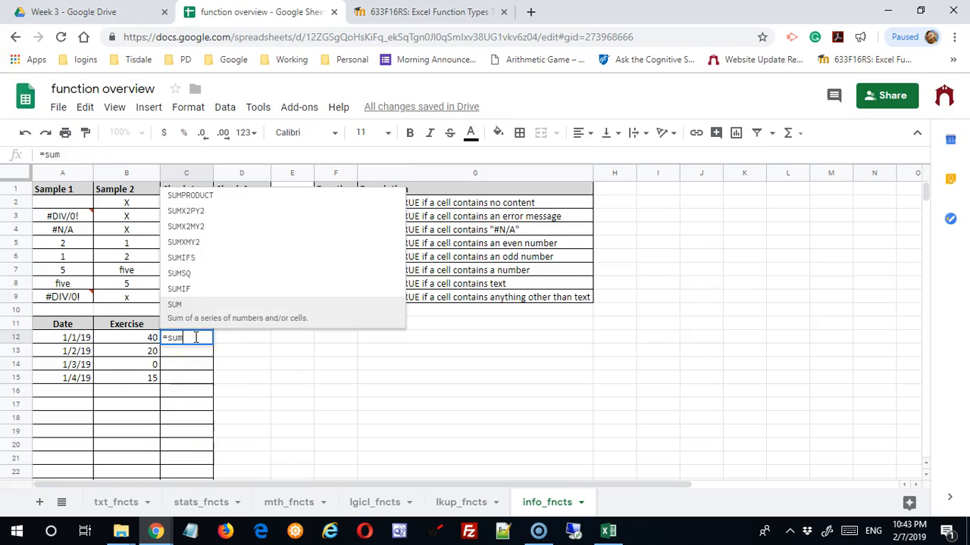
pyautogui.write('(')
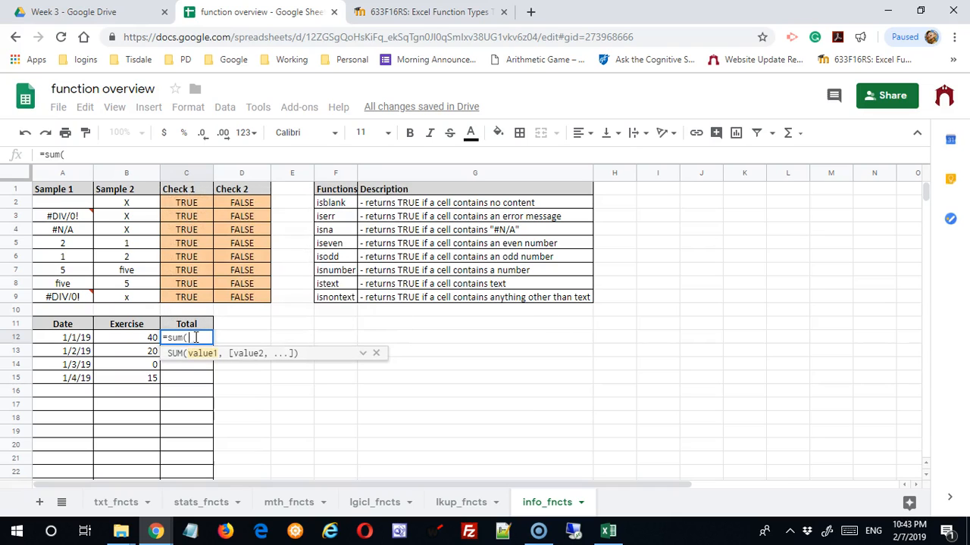
pyautogui.click(150, 343)
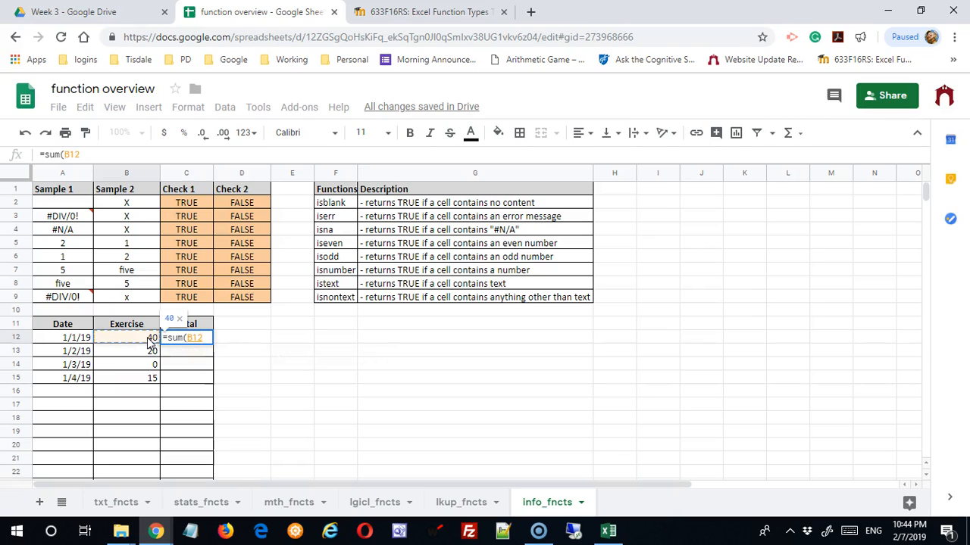
pyautogui.write(':)')
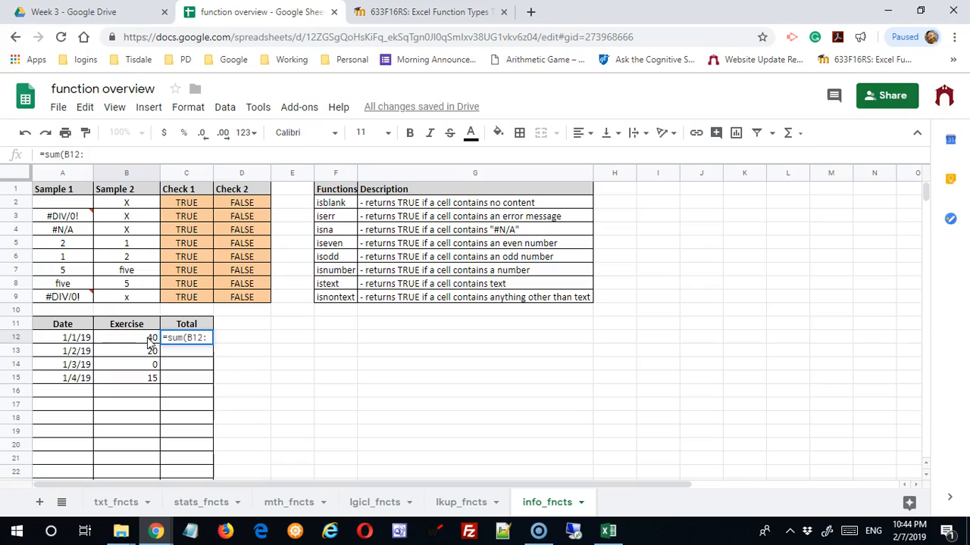
pyautogui.click(149, 343)
pyautogui.click(185, 343)
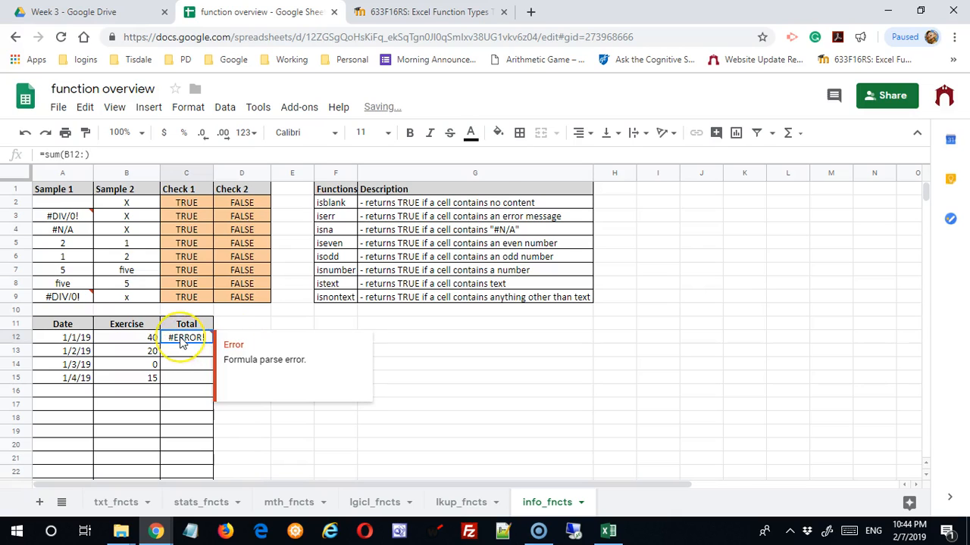
# Step: Complete the range in the C12 Total formula so it reads =sum(B12:b12), and reselect the cell
pyautogui.click(84, 154)
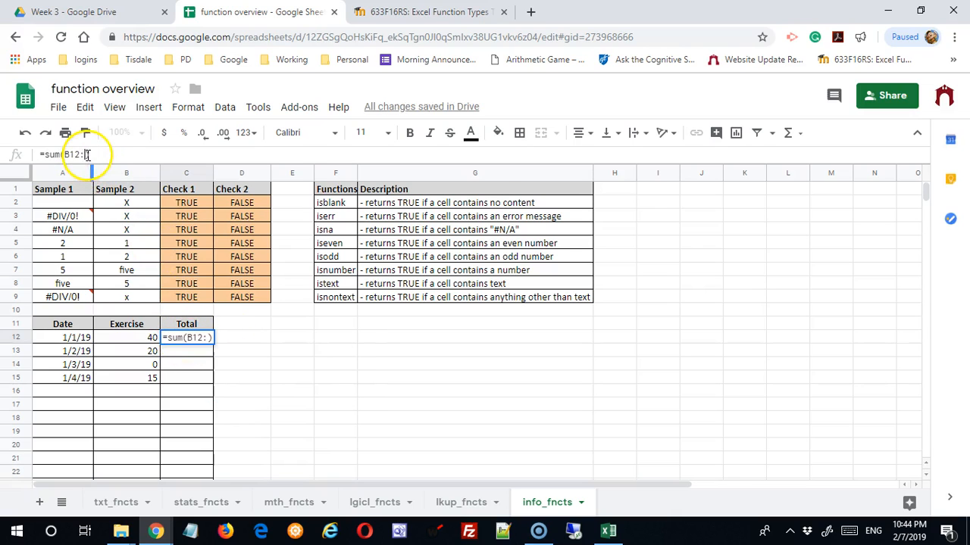
pyautogui.write('b12')
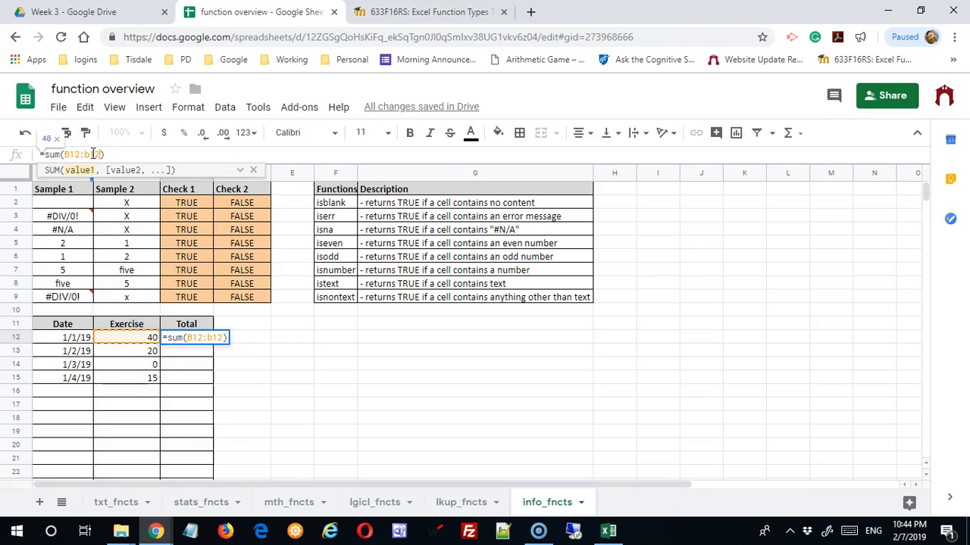
pyautogui.click(150, 155)
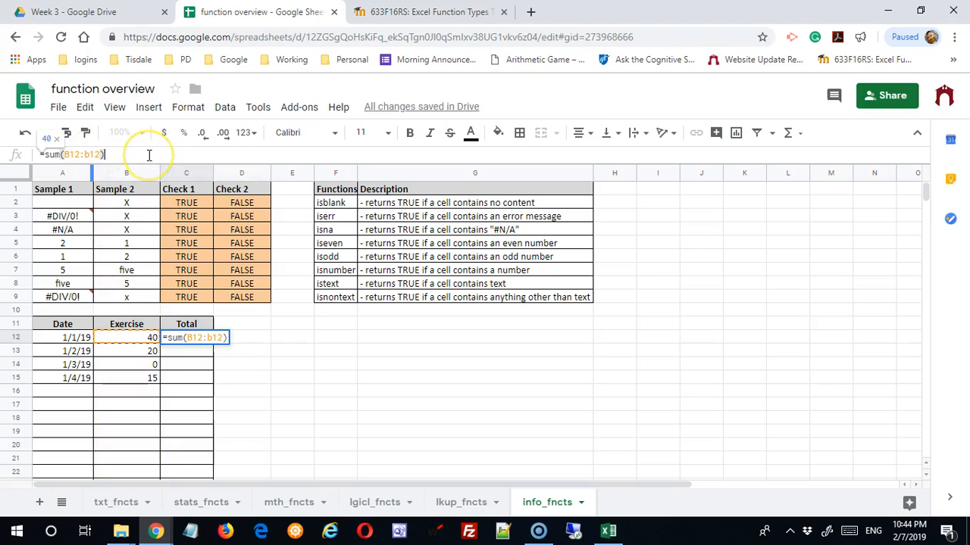
pyautogui.press('Return')
pyautogui.click(210, 354)
pyautogui.click(203, 340)
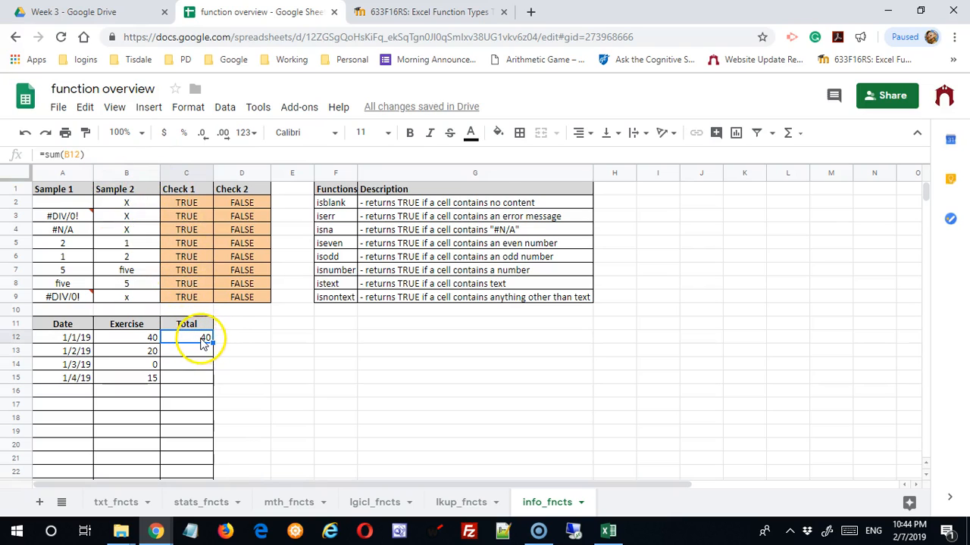
# Step: Extend the sum range in the C12 Total formula so it reads =sum(B12:b12)
pyautogui.click(80, 154)
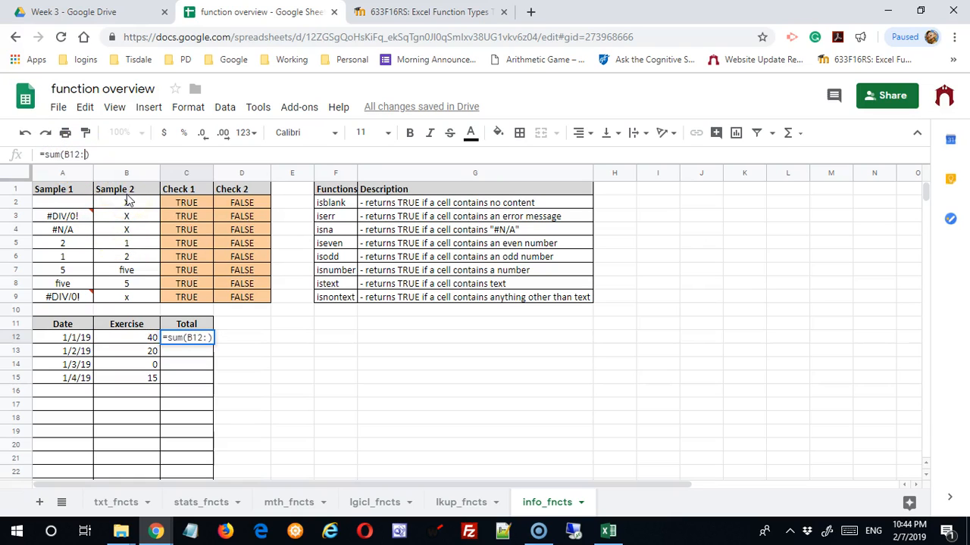
pyautogui.write('b12')
# Step: Cycle the B12:b12 range in the C12 formula through its absolute and mixed reference styles, returning to fully relative references
pyautogui.click(74, 155)
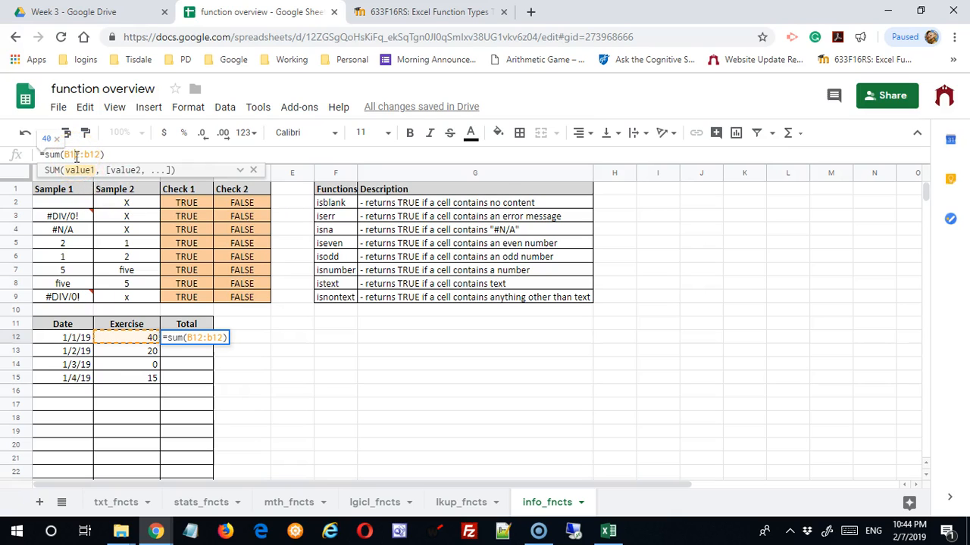
pyautogui.press('F4')
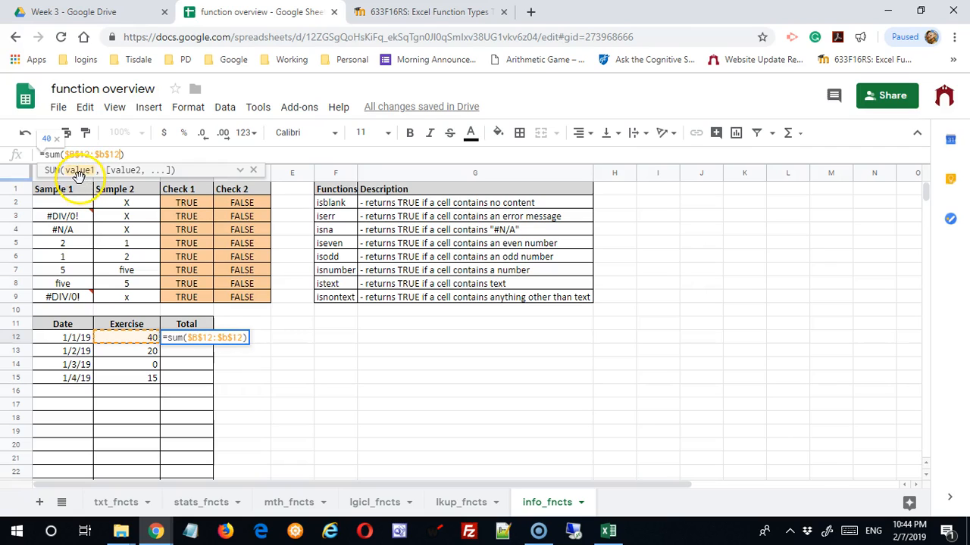
pyautogui.press('F4')
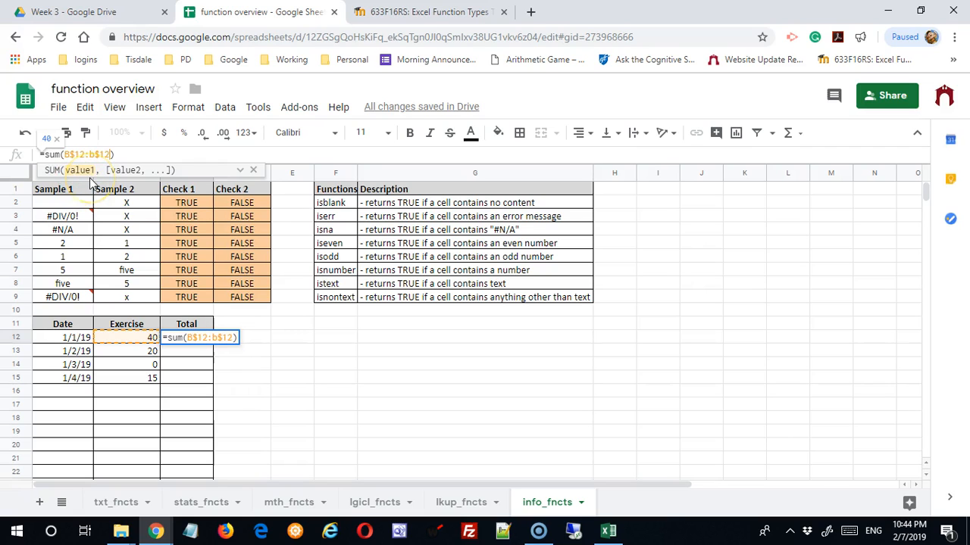
pyautogui.press('F4')
pyautogui.press('F4')
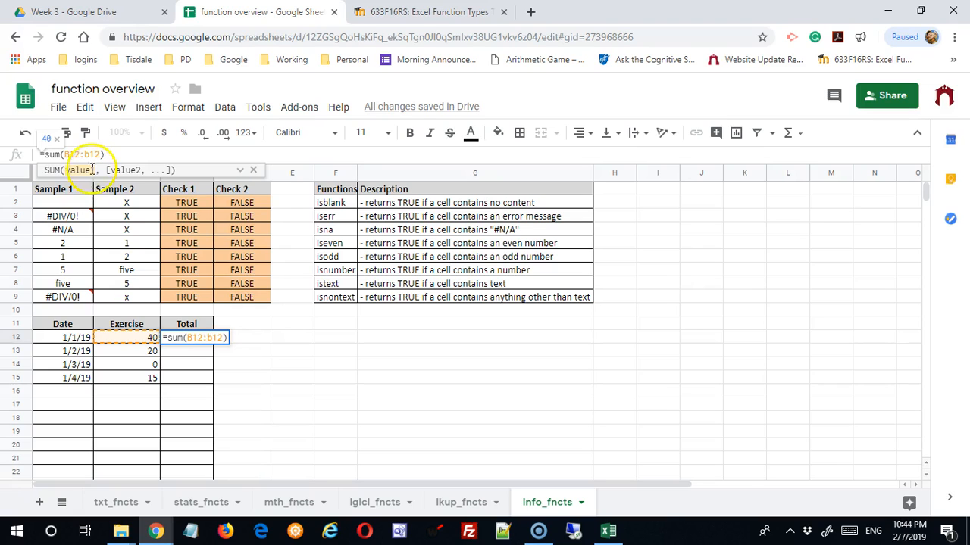
# Step: Anchor only the range's starting cell so the C12 formula becomes =sum($B$12:b12), and commit it
pyautogui.click(68, 154)
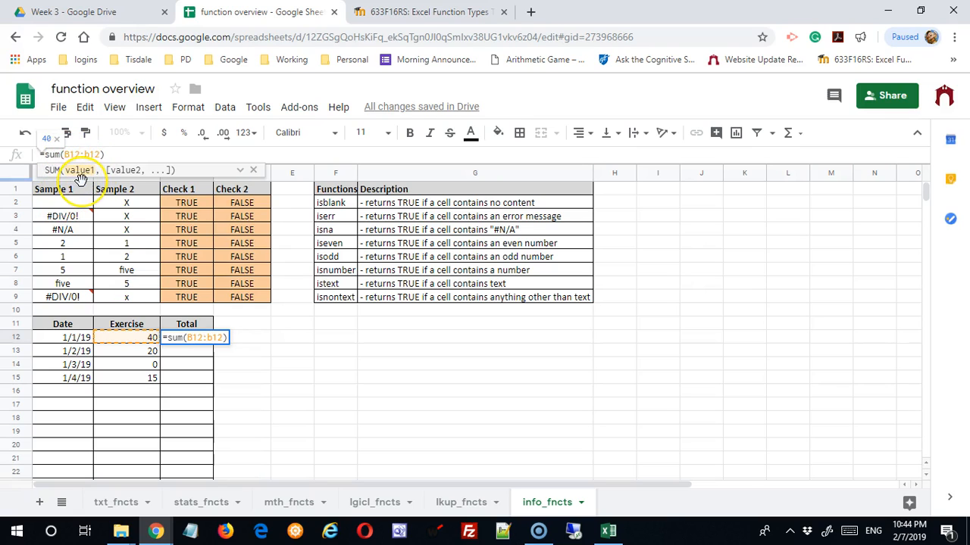
pyautogui.write('%')
pyautogui.press('BackSpace')
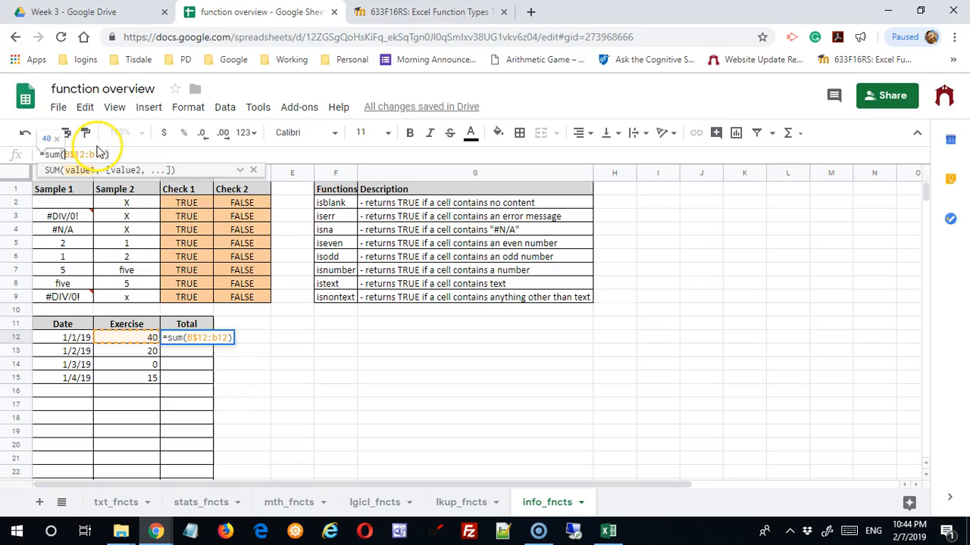
pyautogui.write('$')
pyautogui.press('Return')
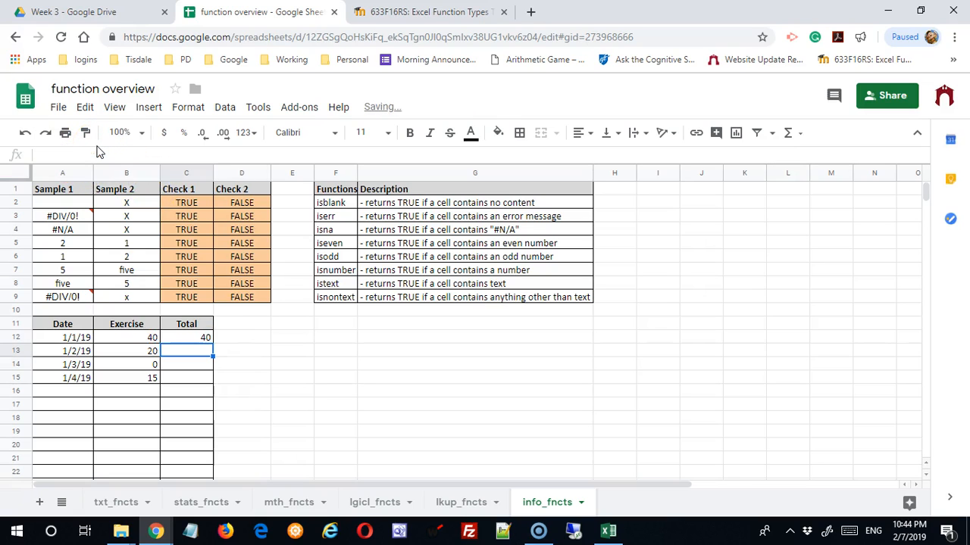
# Step: Copy the C12 running-total formula into C13 and reselect that cell
pyautogui.click(206, 339)
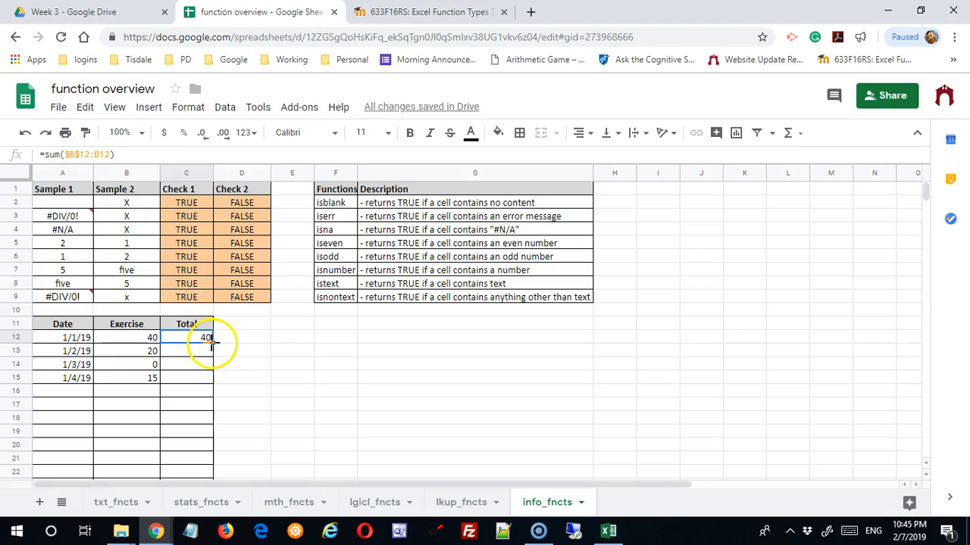
pyautogui.moveTo(212, 343); pyautogui.dragTo(201, 356)
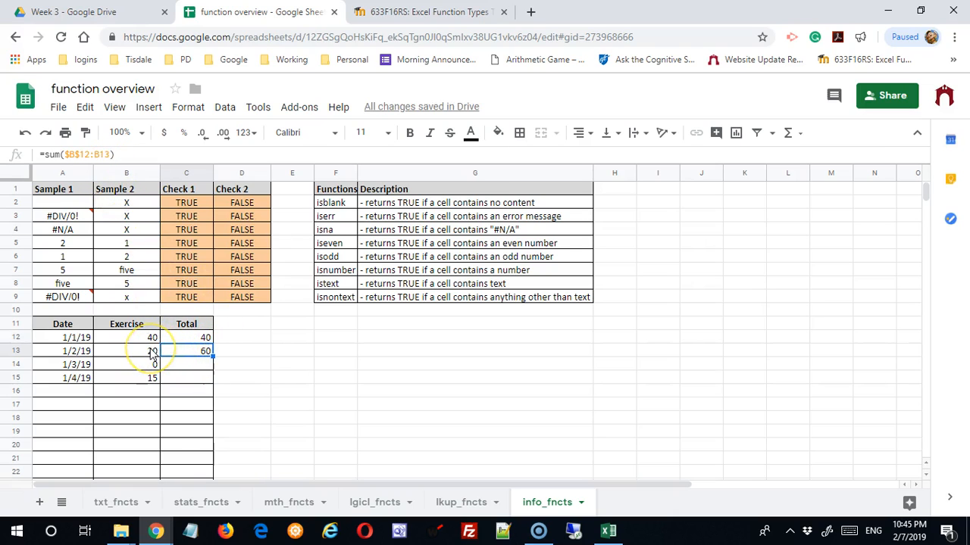
pyautogui.click(204, 347)
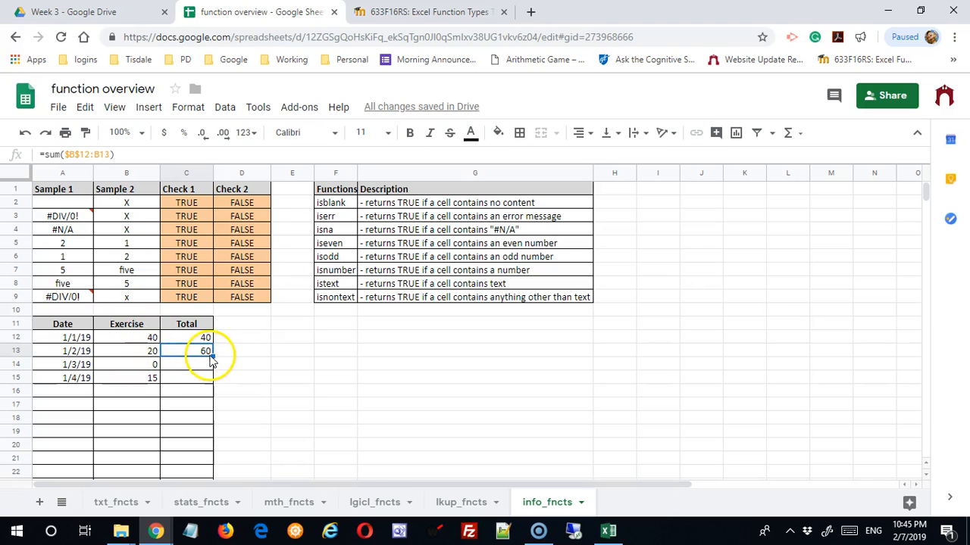
# Step: Fill the running-total formula from C13 down through the remaining rows of the Total column
pyautogui.moveTo(211, 354); pyautogui.dragTo(200, 383)
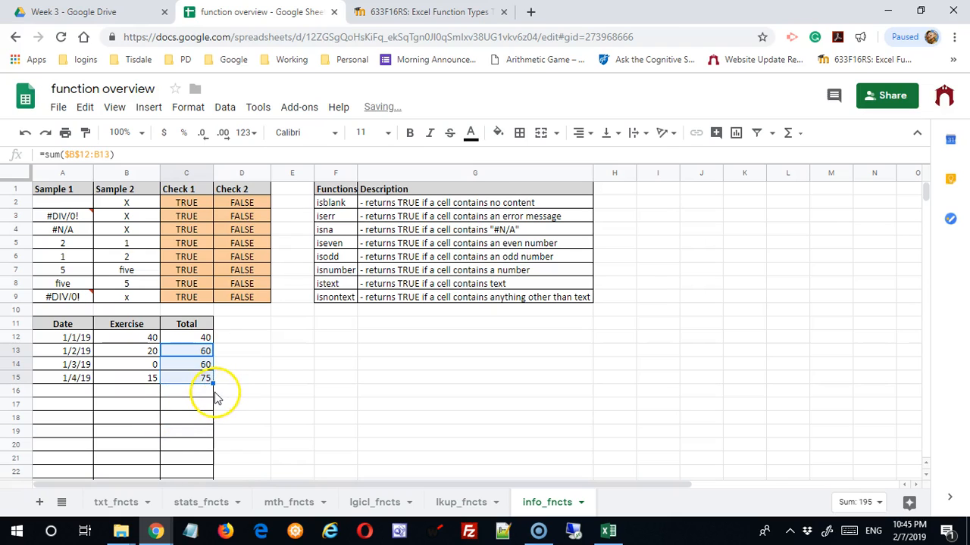
pyautogui.moveTo(213, 384); pyautogui.dragTo(220, 483)
pyautogui.scroll(-2, 239, 410)
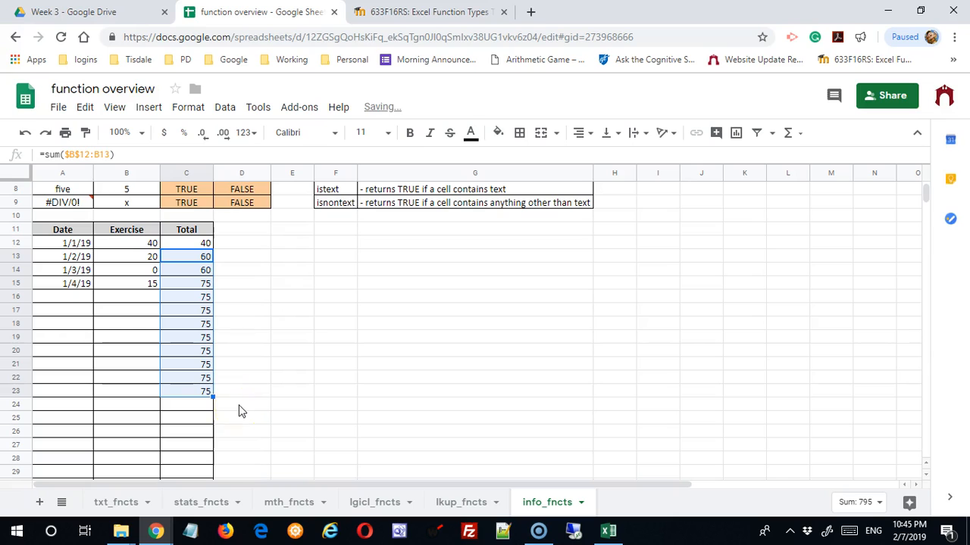
pyautogui.moveTo(215, 393); pyautogui.dragTo(212, 470)
pyautogui.scroll(2, 250, 457)
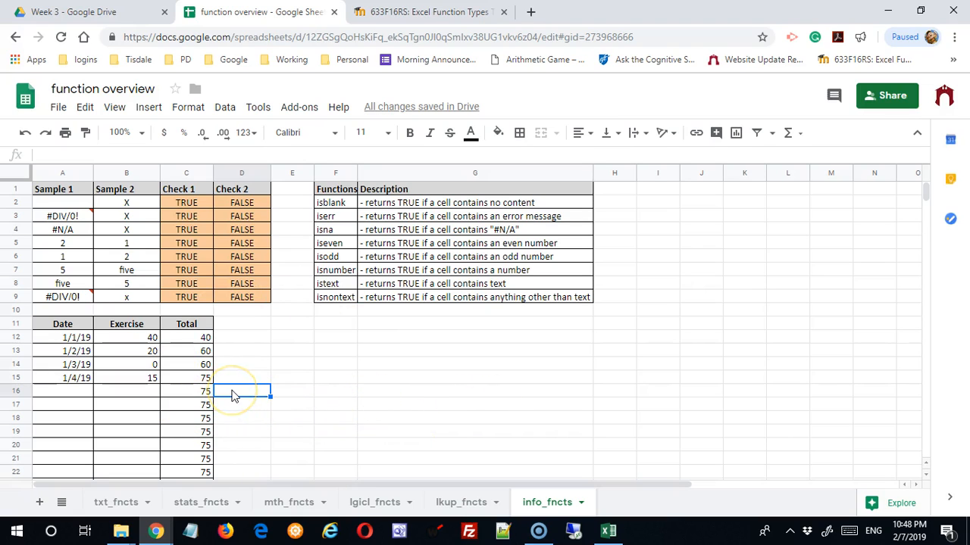
pyautogui.write('=')
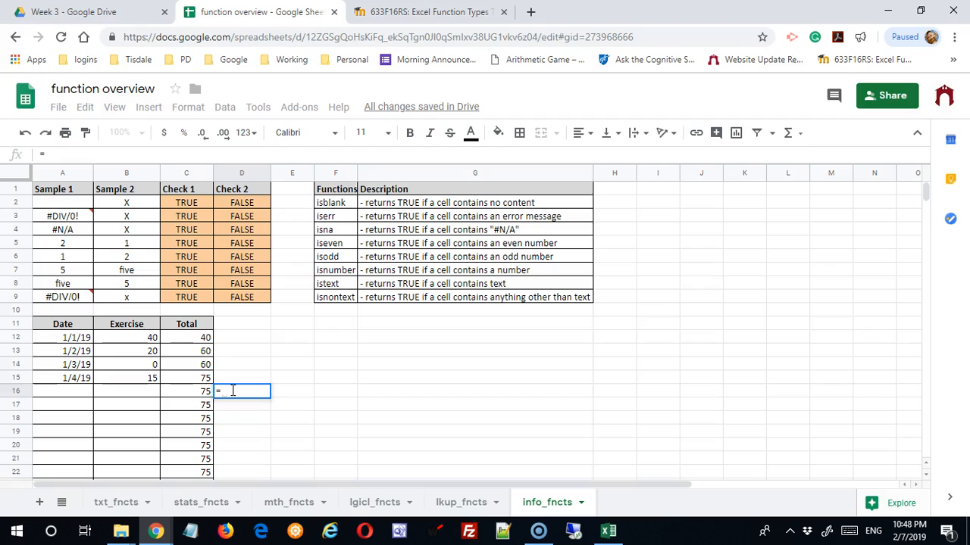
pyautogui.click(248, 341)
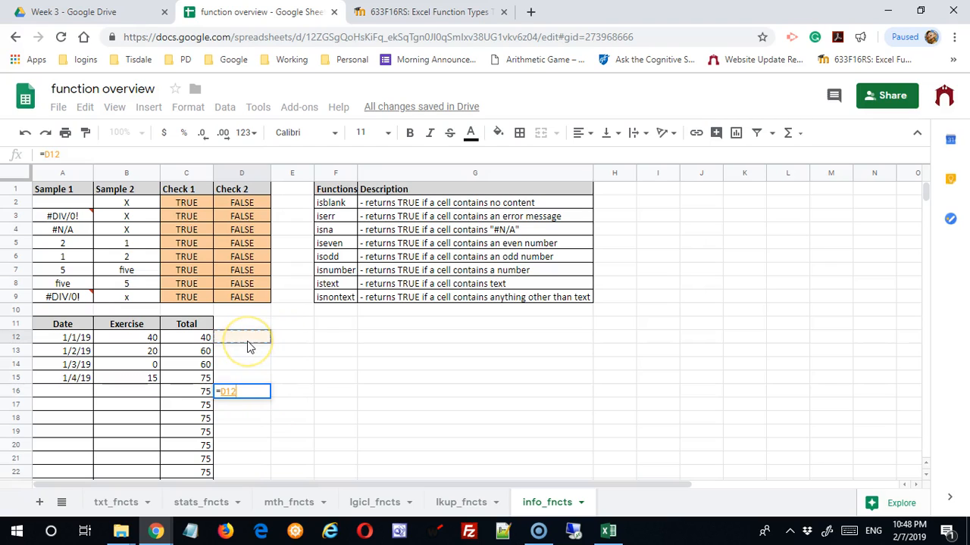
pyautogui.write('``')
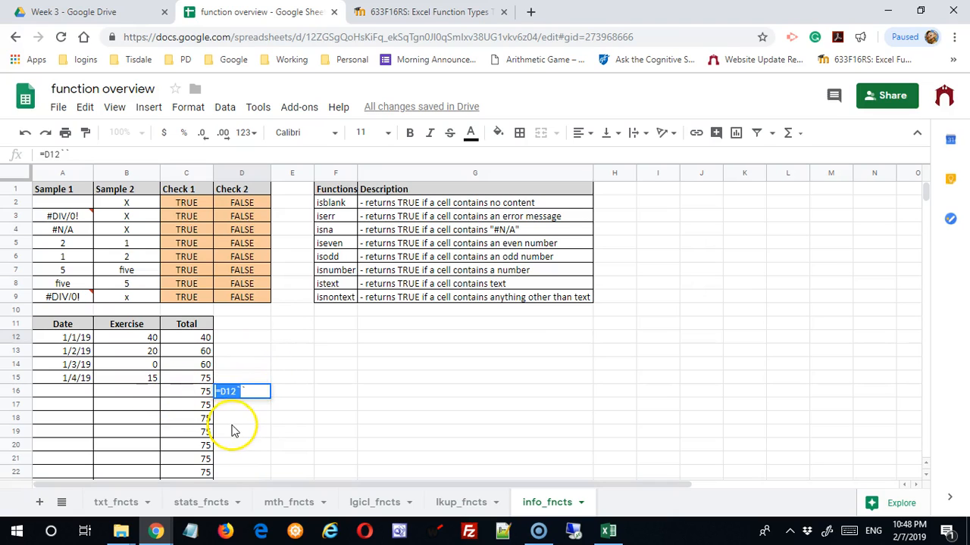
pyautogui.press('Escape')
pyautogui.write('`')
pyautogui.press('Escape')
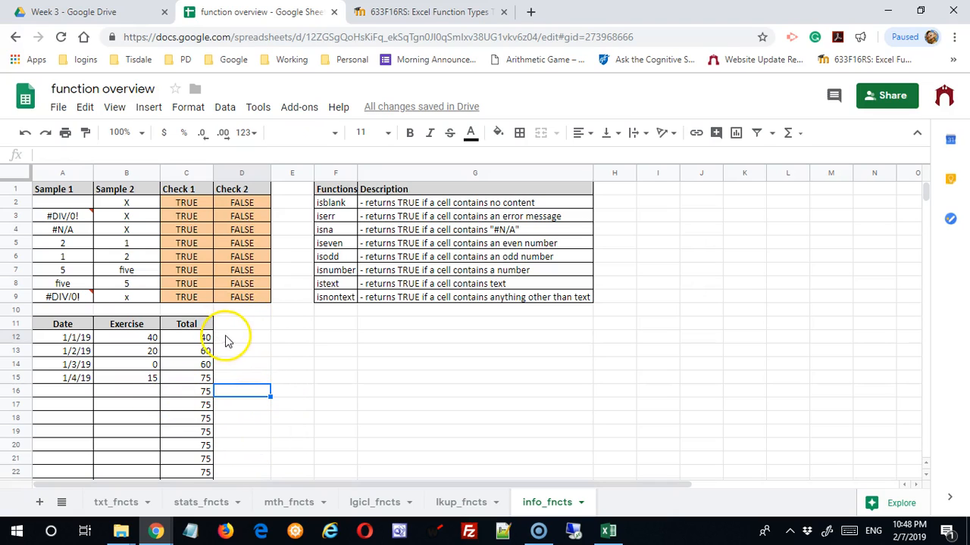
# Step: Enter =isblank(B12) in D12 to test whether the Exercise cell is empty, and fill it down to D19
pyautogui.click(234, 338)
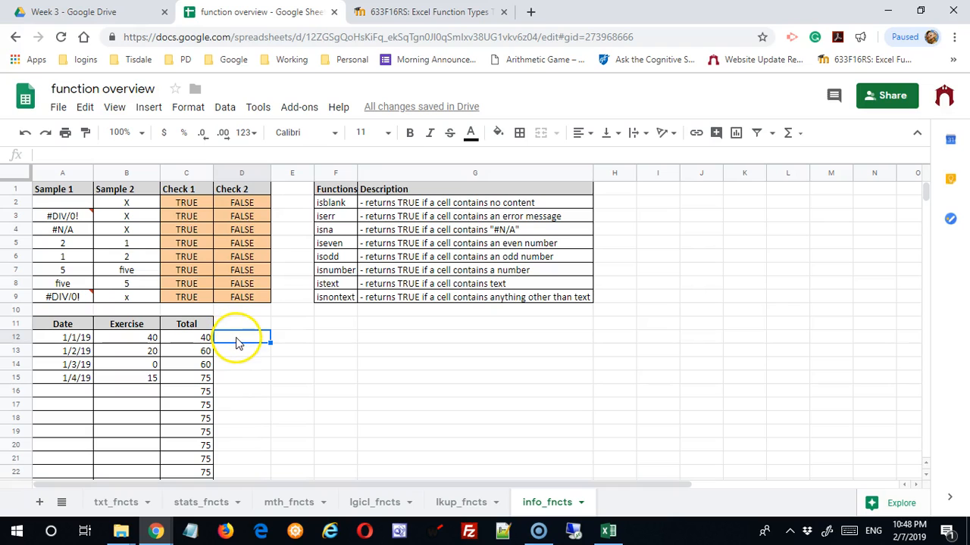
pyautogui.write('=isb')
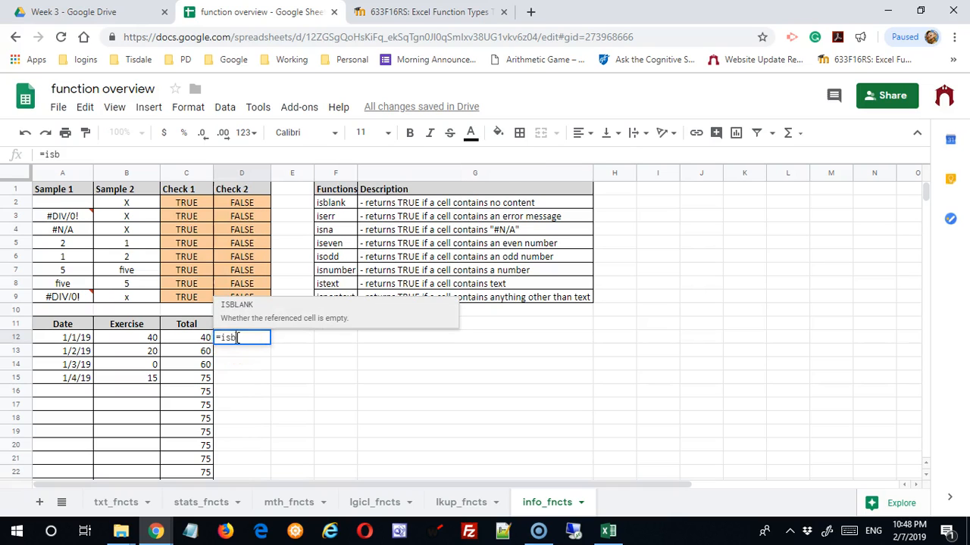
pyautogui.write('lank')
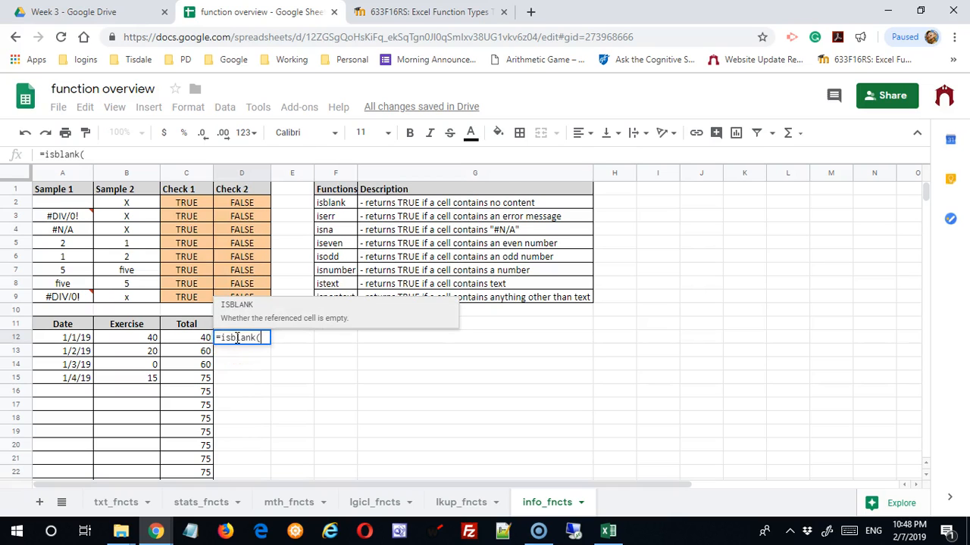
pyautogui.write('(')
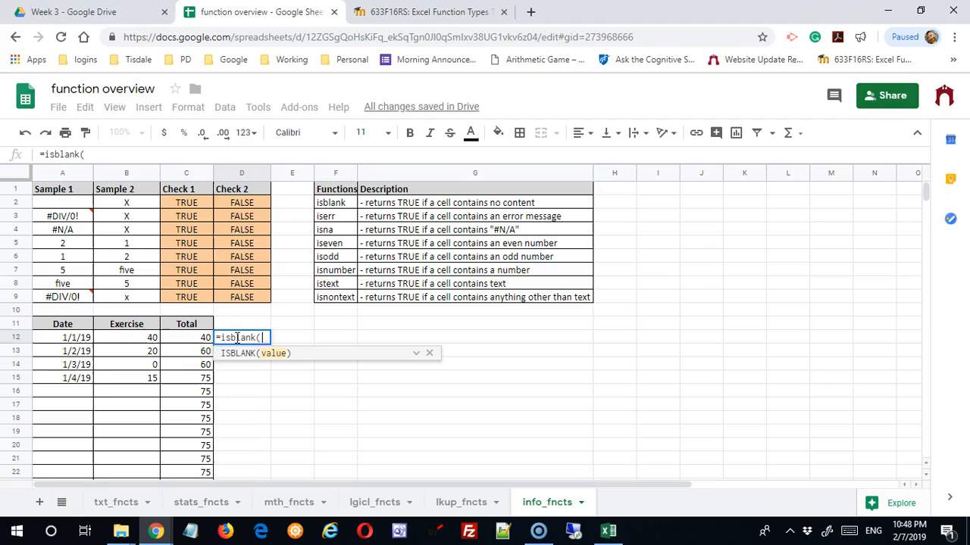
pyautogui.click(150, 341)
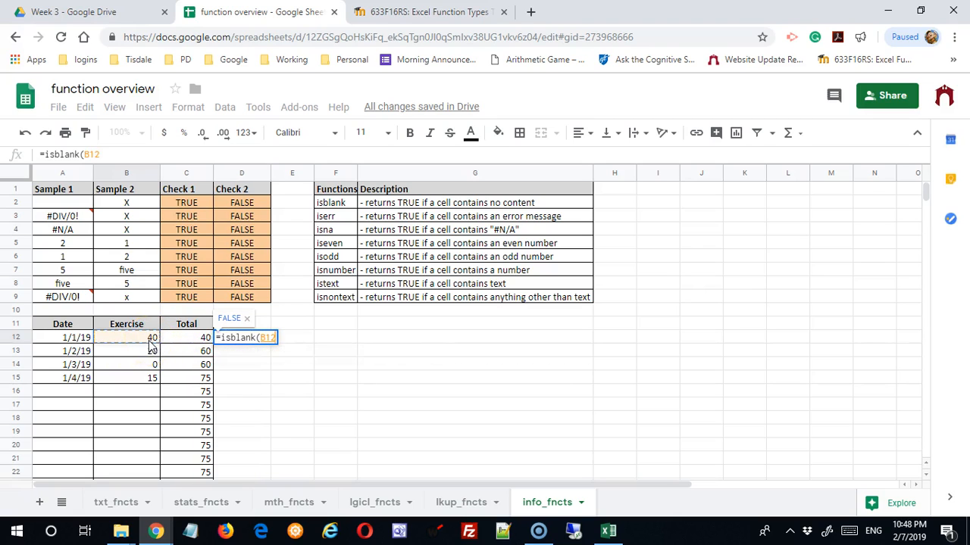
pyautogui.press('Return')
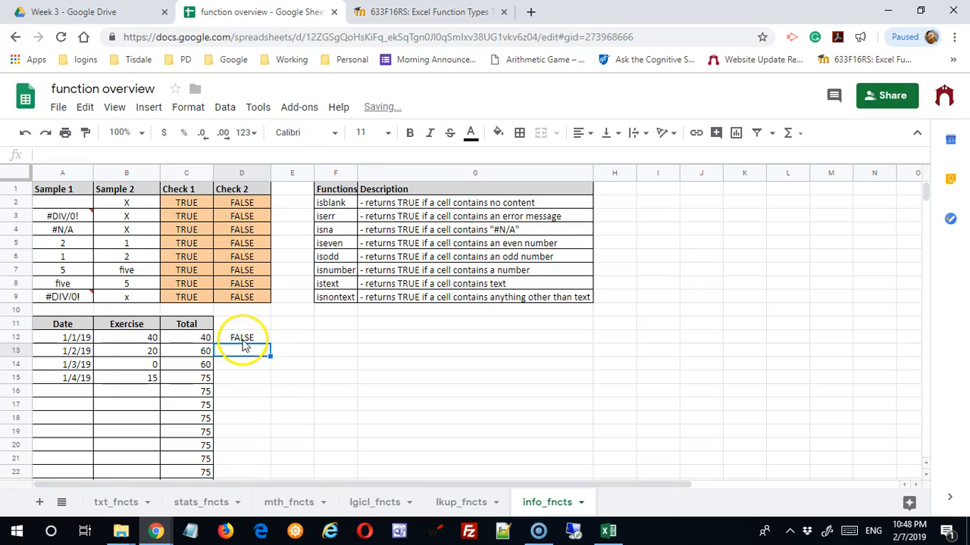
pyautogui.click(244, 341)
pyautogui.moveTo(270, 343); pyautogui.dragTo(266, 437)
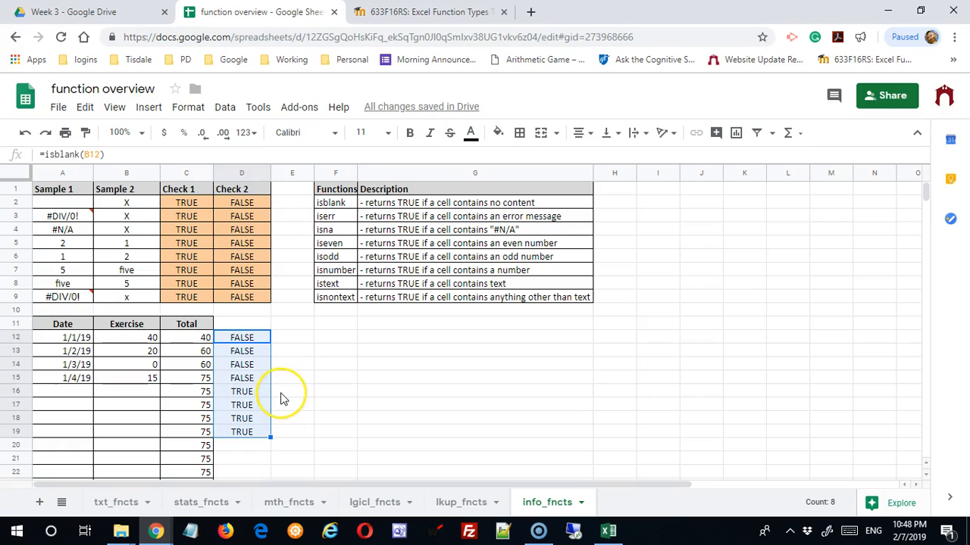
# Step: Enter =if(D16=true,"","X") in E16 to show nothing for blank Exercise rows and X otherwise
pyautogui.click(283, 395)
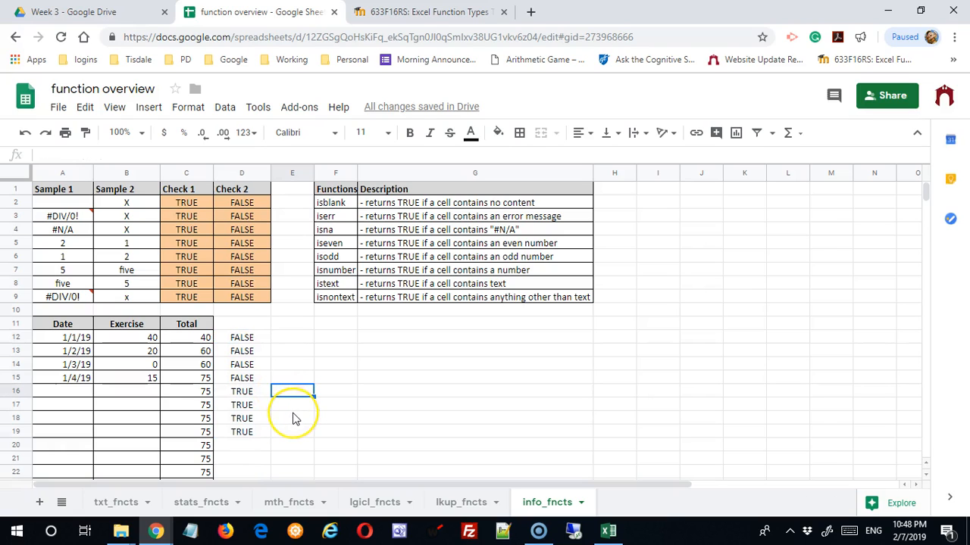
pyautogui.write('=if')
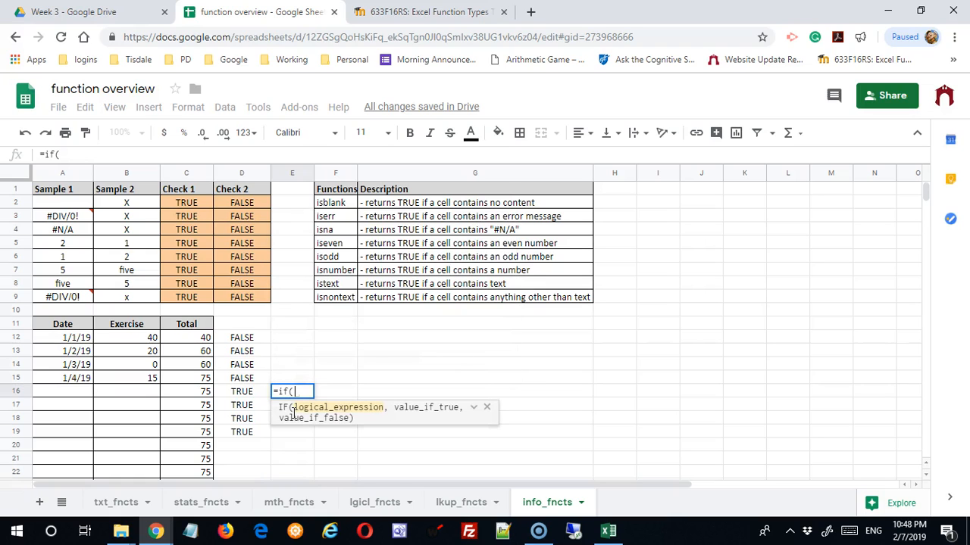
pyautogui.write('(')
pyautogui.click(252, 396)
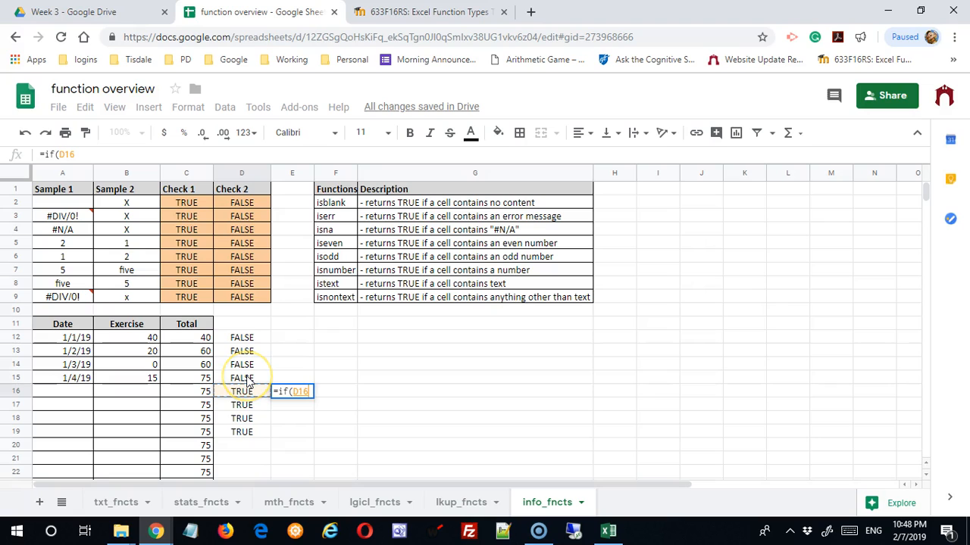
pyautogui.write('=')
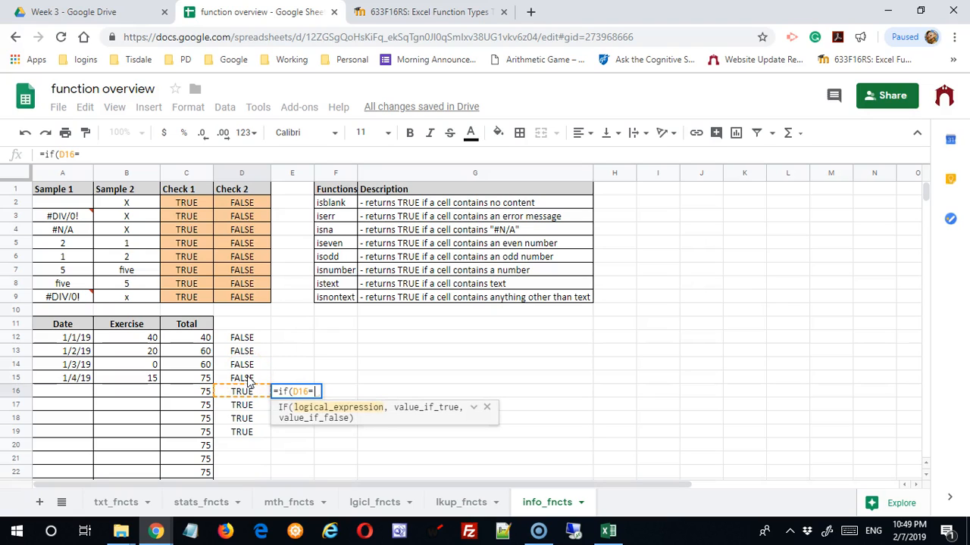
pyautogui.write('true,')
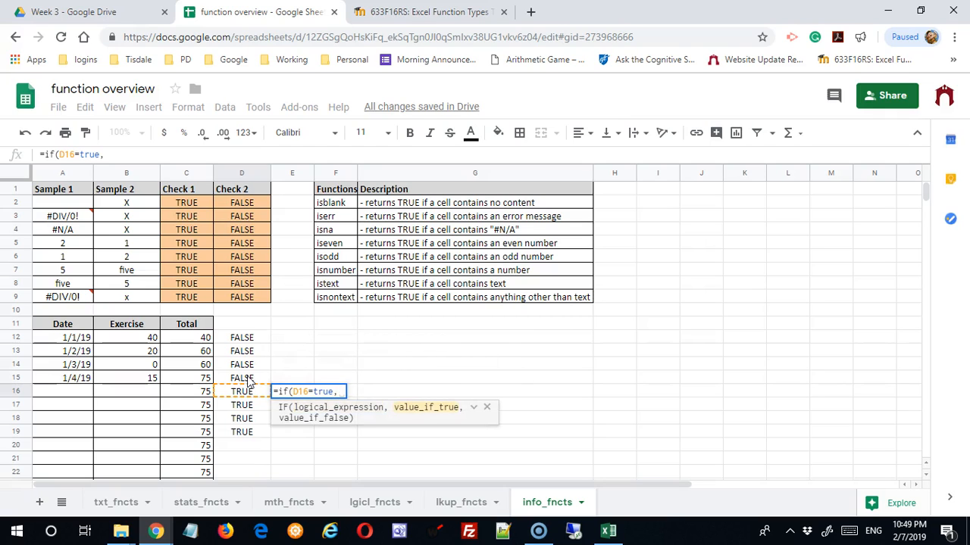
pyautogui.write('""')
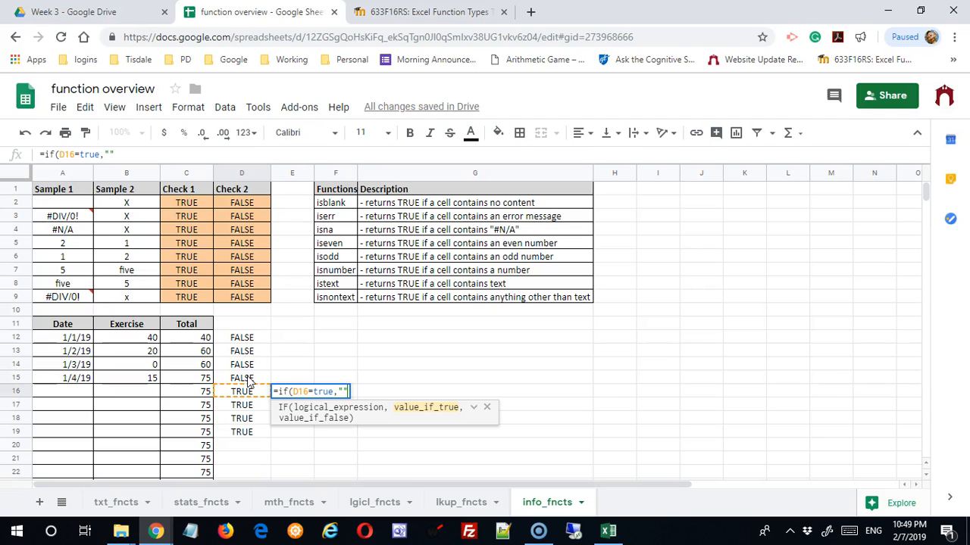
pyautogui.write(',"X')
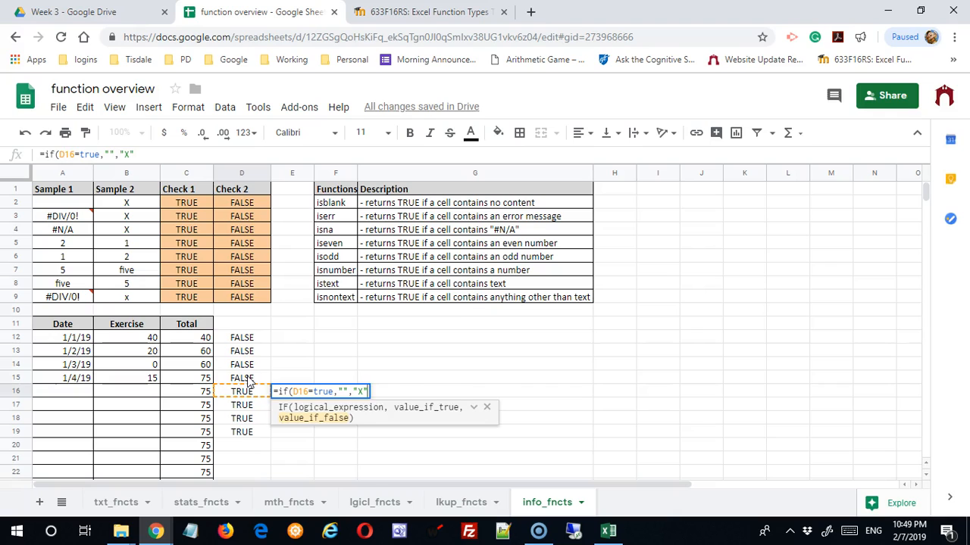
pyautogui.press('Return')
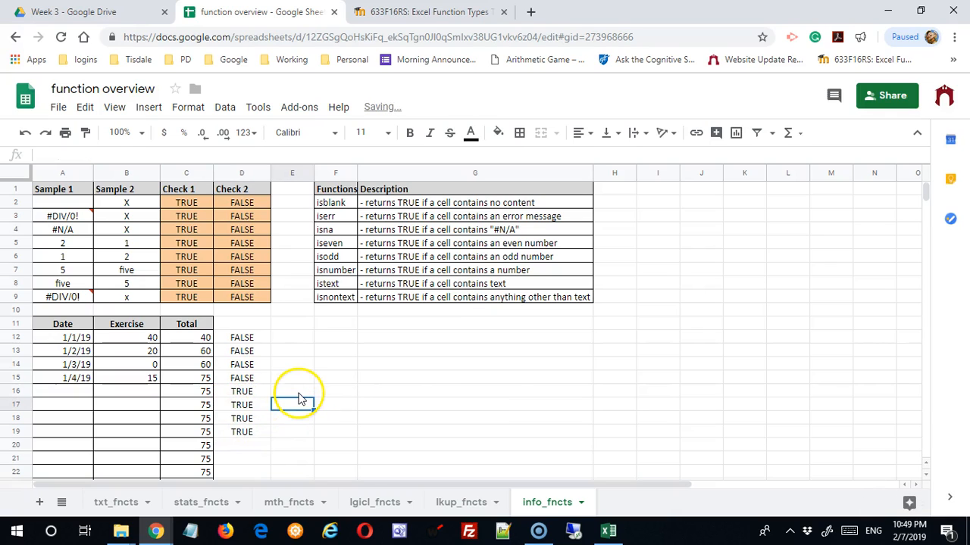
# Step: Fill the E16 IF formula upward to E12, then deselect the range
pyautogui.click(298, 394)
pyautogui.moveTo(312, 395); pyautogui.dragTo(311, 339)
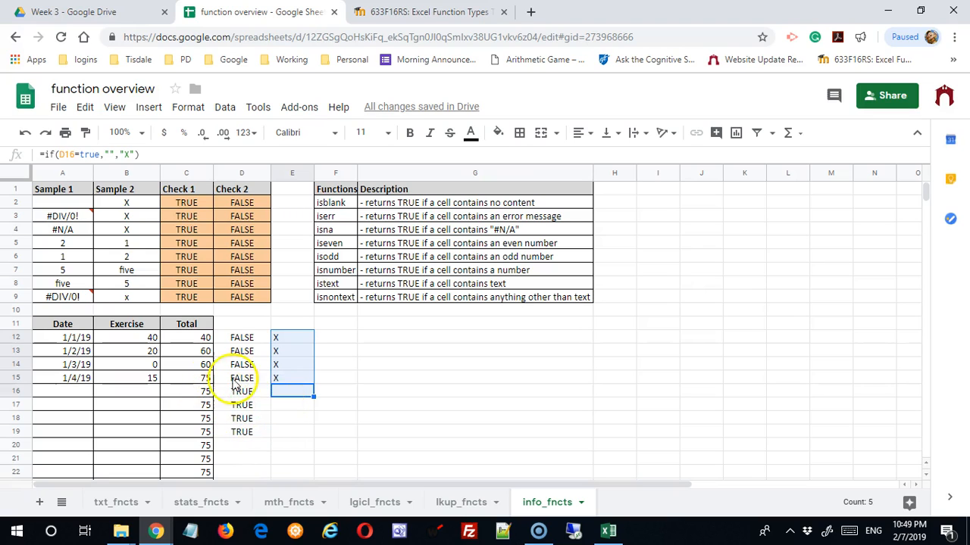
pyautogui.click(294, 420)
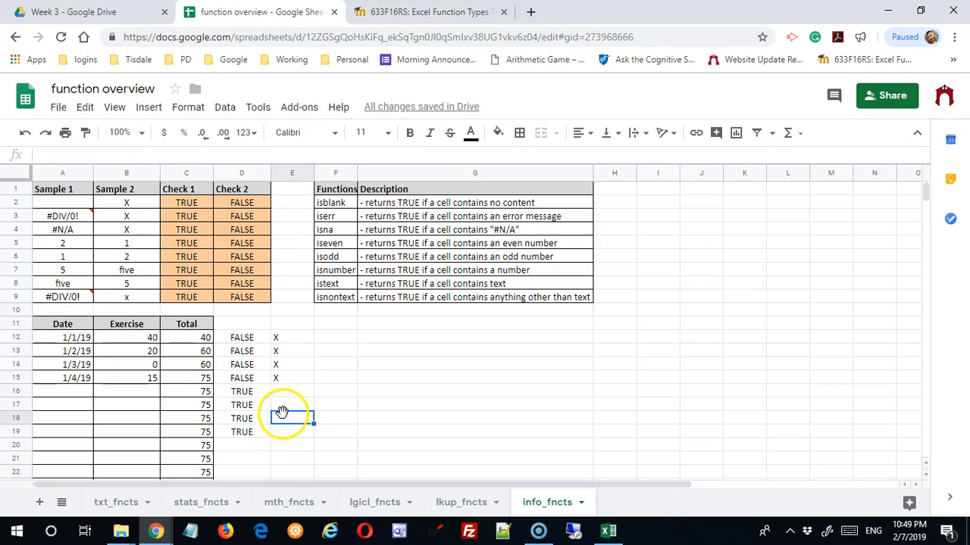
# Step: Replace the D16 reference in E16's IF formula with isblank(B16), reusing the test from D16
pyautogui.click(280, 393)
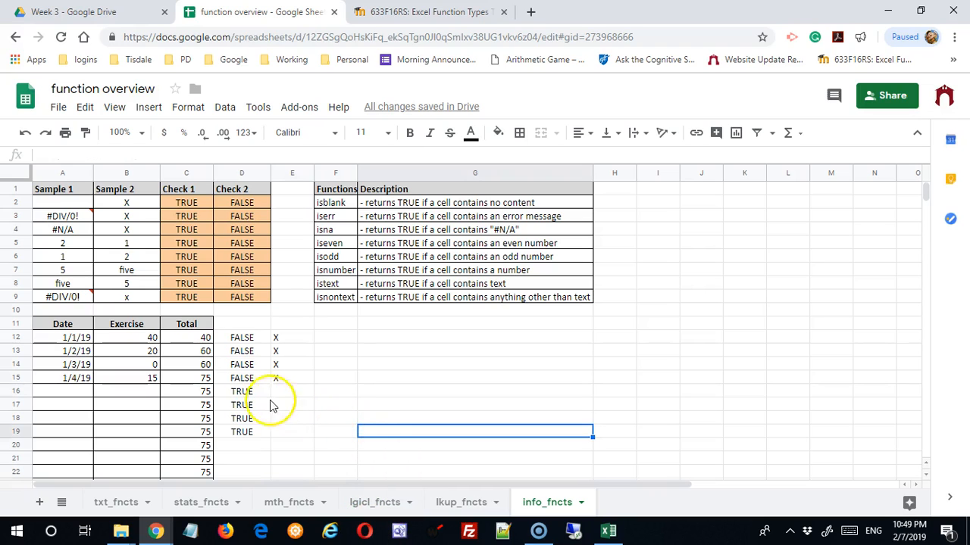
pyautogui.click(237, 394)
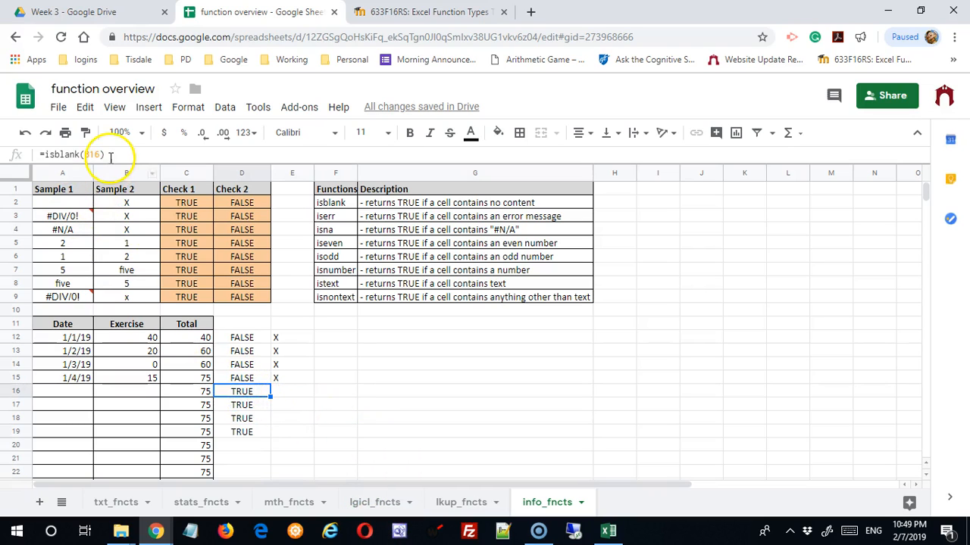
pyautogui.moveTo(121, 153); pyautogui.dragTo(42, 160)
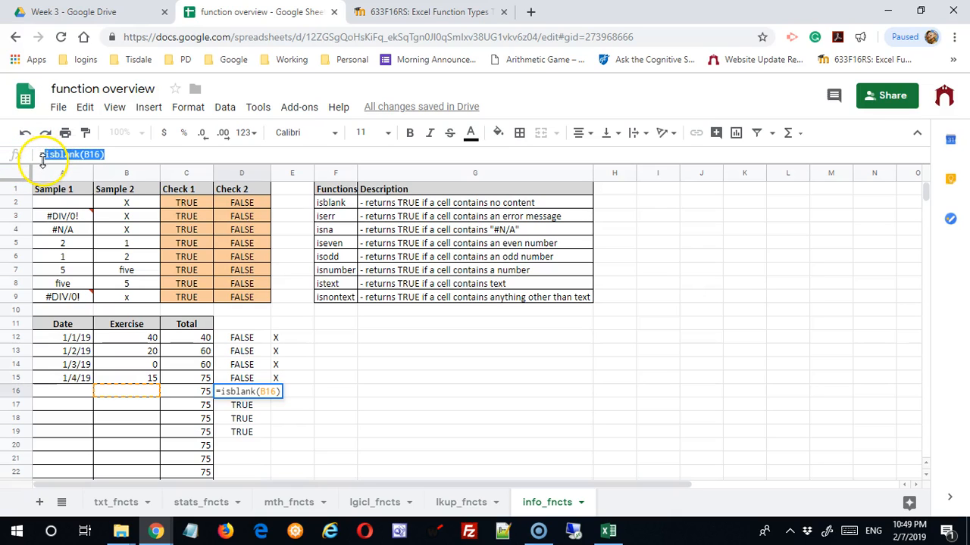
pyautogui.press('Escape')
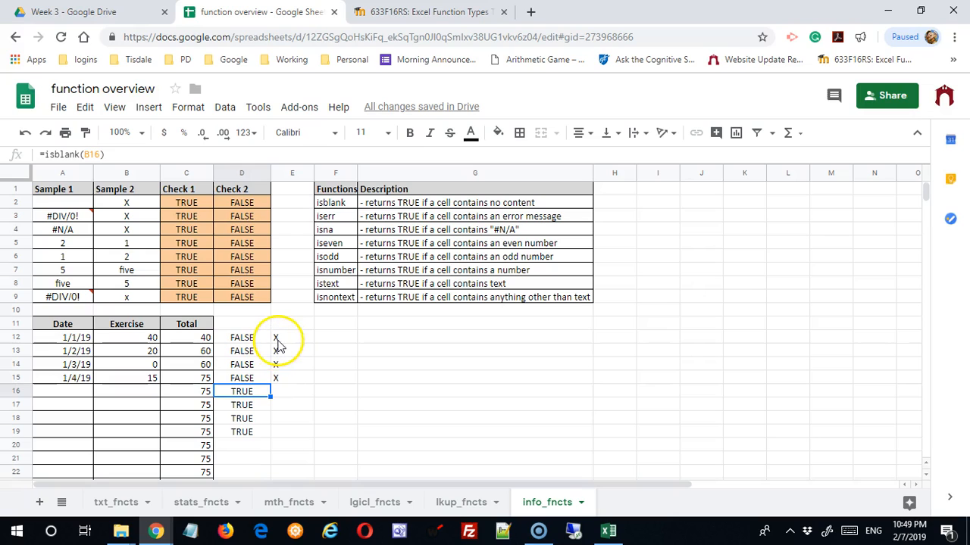
pyautogui.click(280, 391)
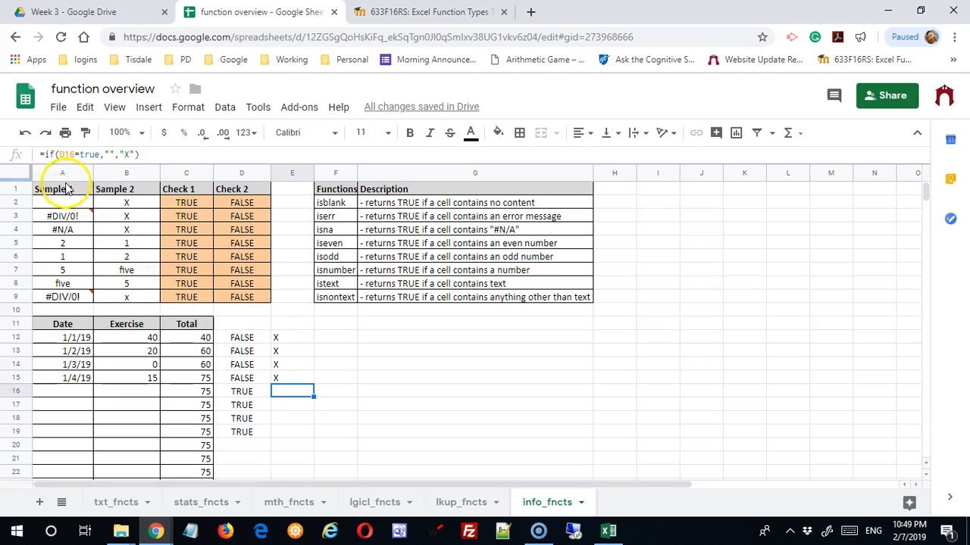
pyautogui.click(59, 156)
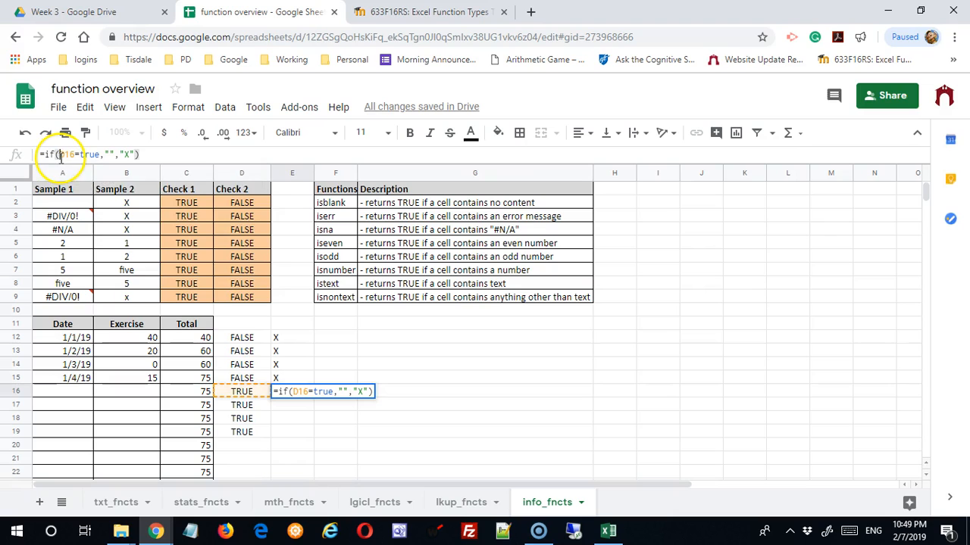
pyautogui.moveTo(59, 155); pyautogui.dragTo(74, 156)
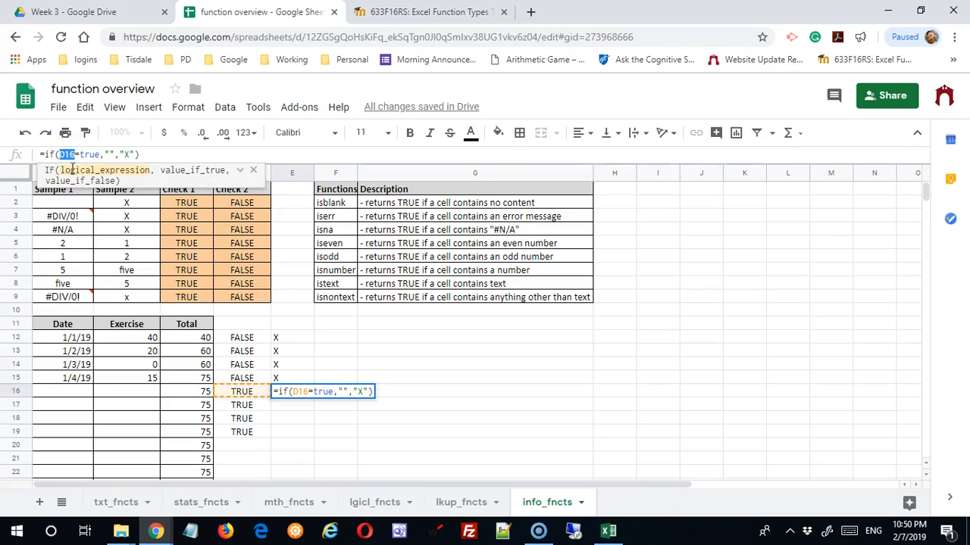
pyautogui.write('isblank(B16)')
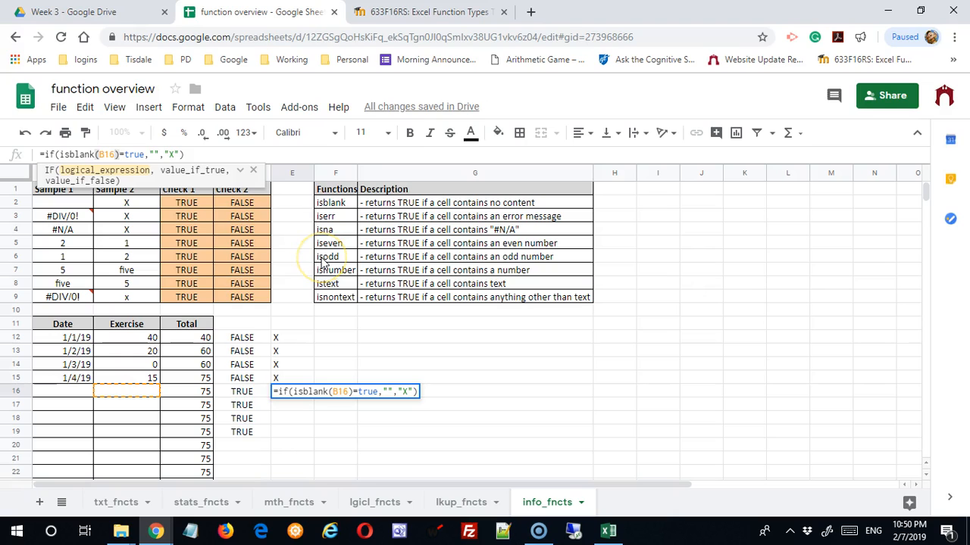
pyautogui.press('Return')
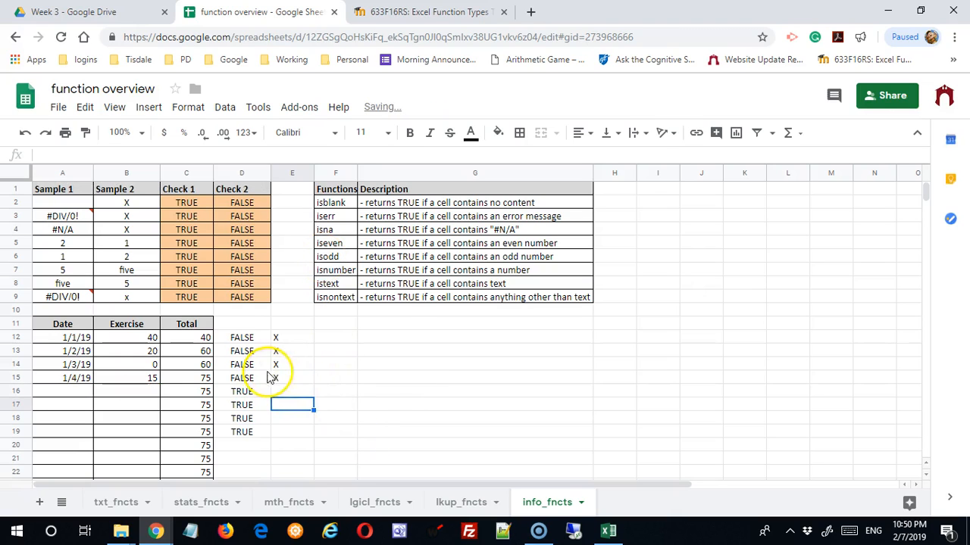
# Step: Fill the combined IF and ISBLANK formula from E16 upward to E12, then reselect E16
pyautogui.click(288, 393)
pyautogui.moveTo(315, 396); pyautogui.dragTo(315, 339)
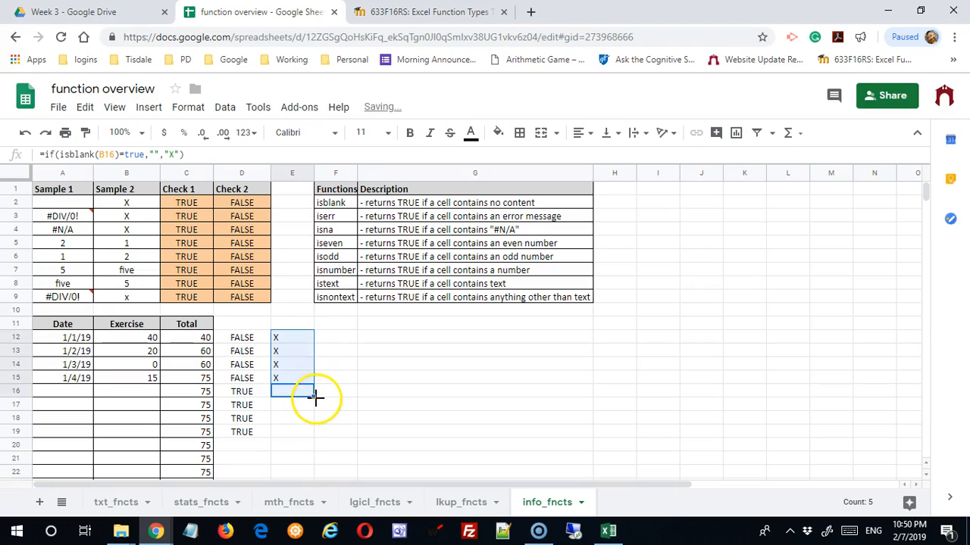
pyautogui.click(321, 401)
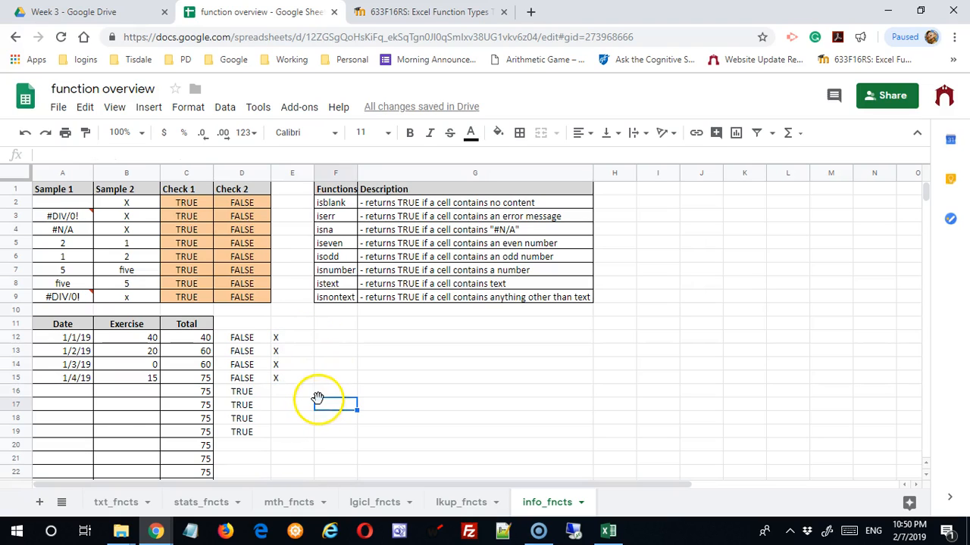
pyautogui.click(277, 393)
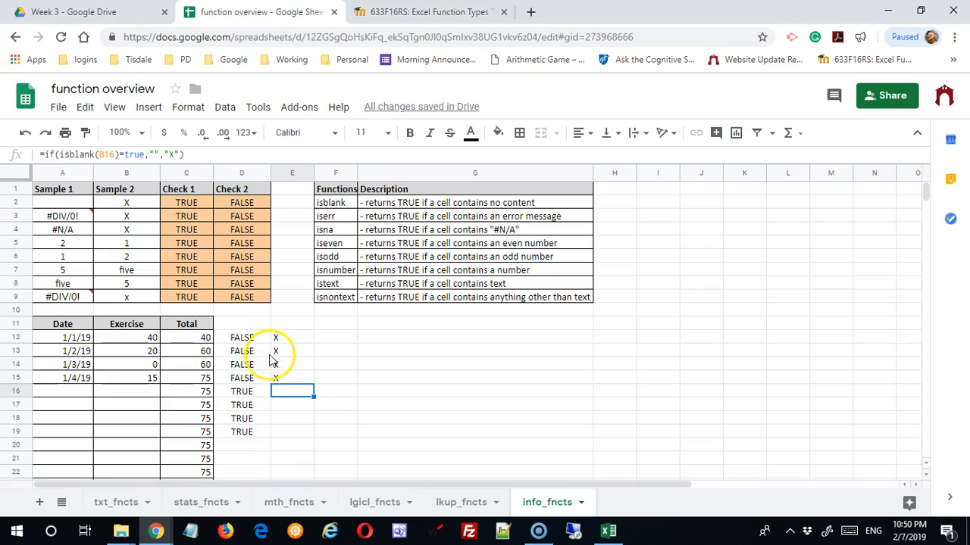
# Step: Replace the "X" result in E16's IF formula with C16's running-total expression, sum($B$12:B16)
pyautogui.click(203, 393)
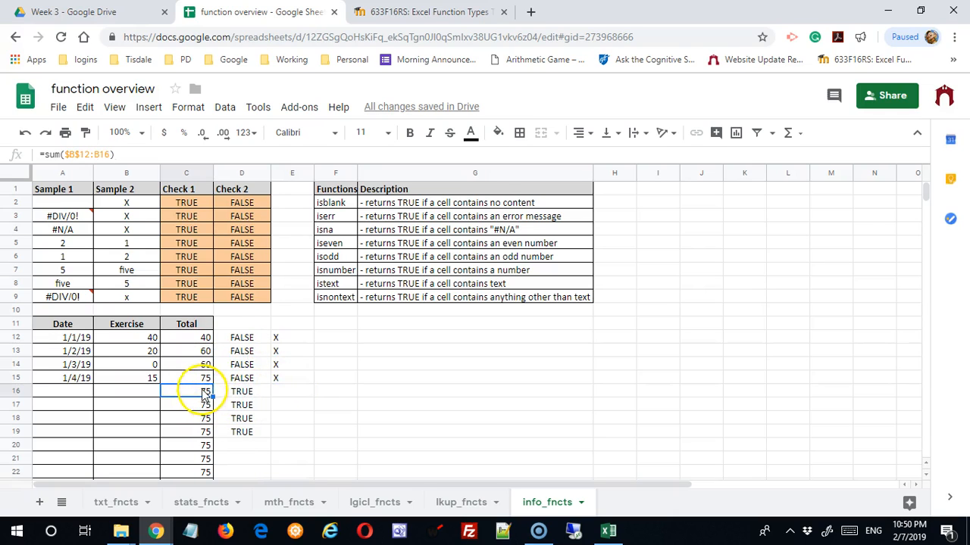
pyautogui.moveTo(45, 156); pyautogui.dragTo(113, 155)
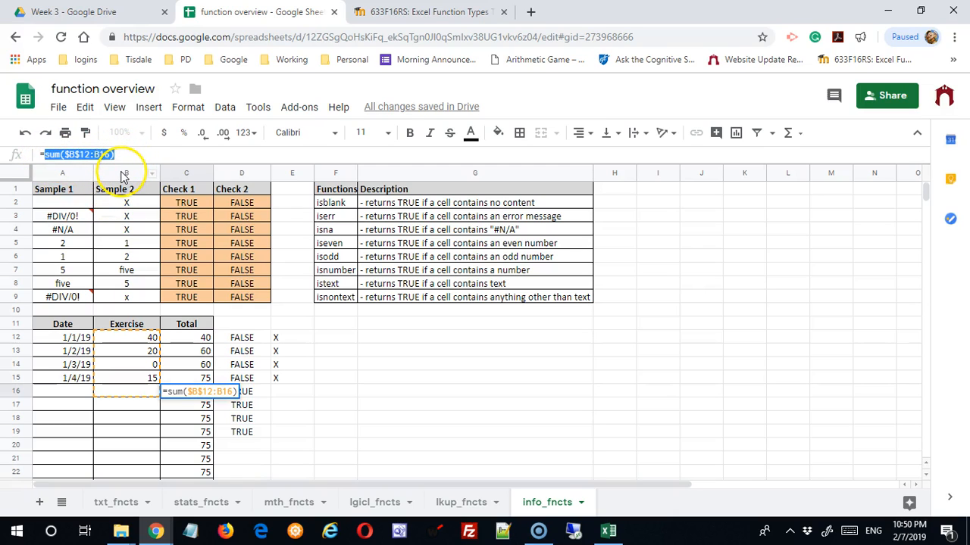
pyautogui.press('Escape')
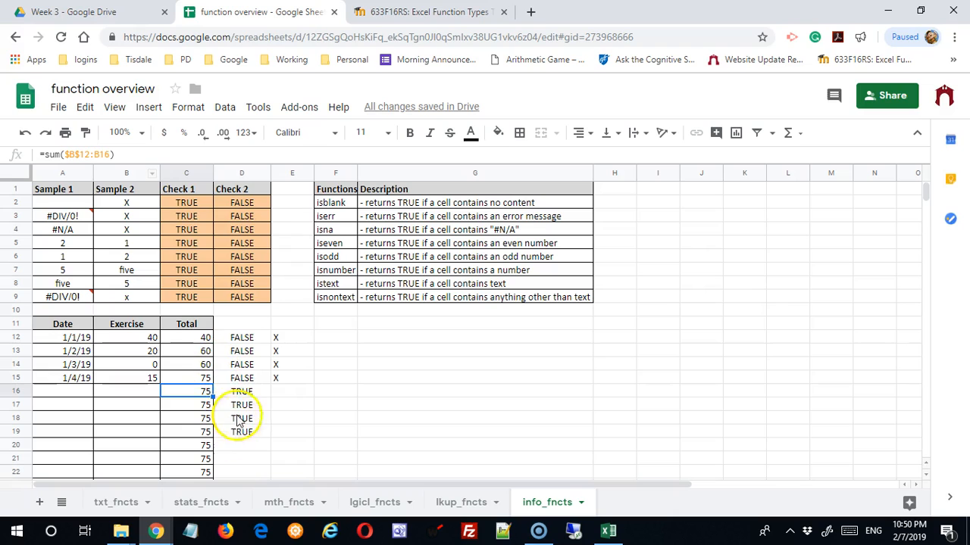
pyautogui.click(278, 393)
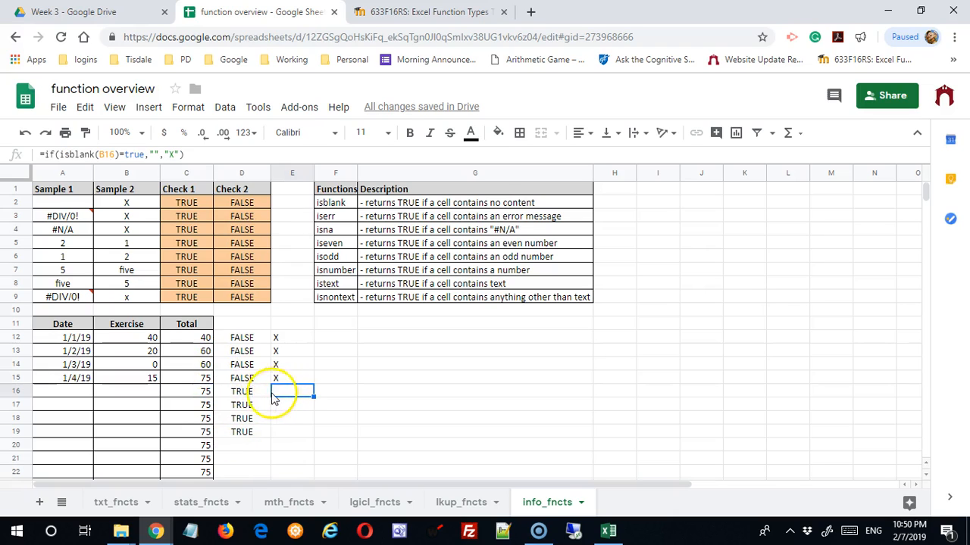
pyautogui.click(169, 156)
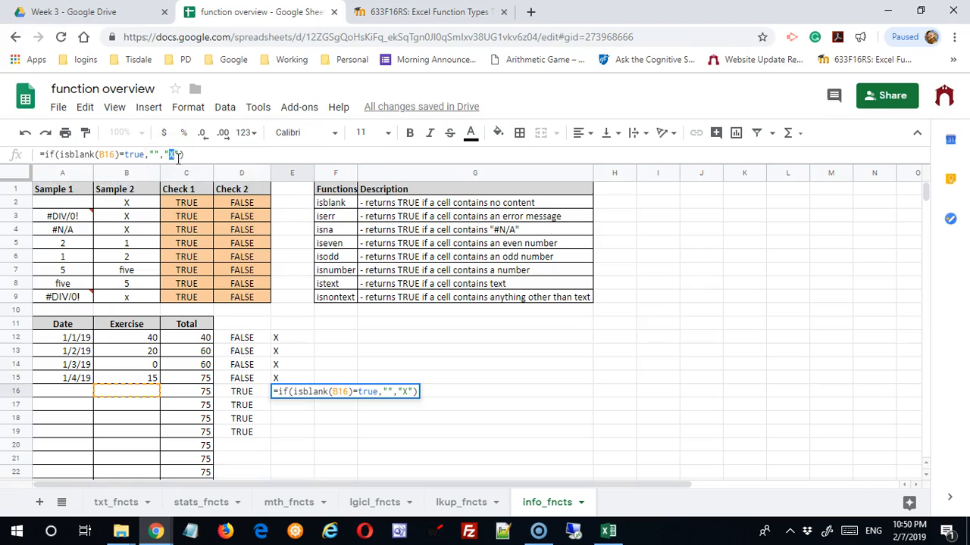
pyautogui.moveTo(169, 155); pyautogui.dragTo(178, 156)
pyautogui.press('BackSpace')
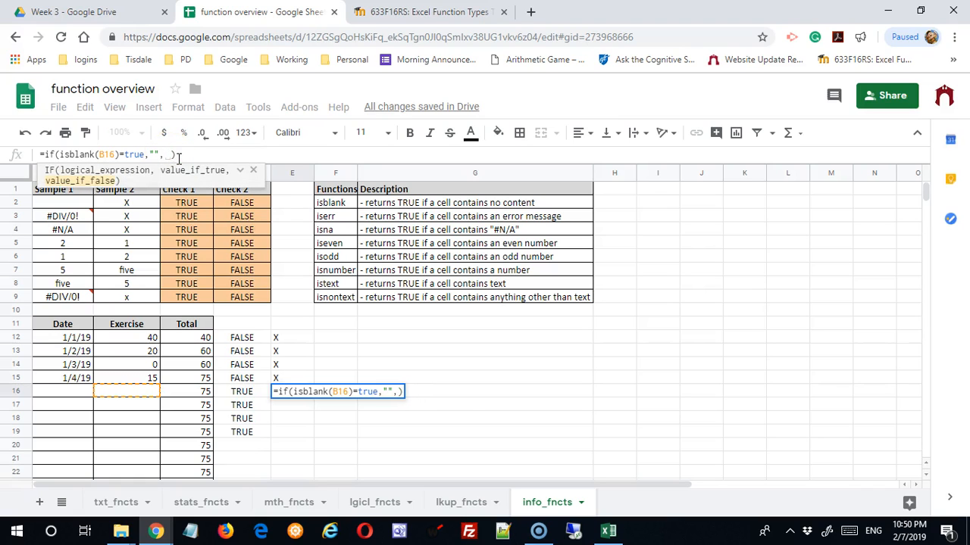
pyautogui.write('sum(B15:B16)')
pyautogui.click(184, 157)
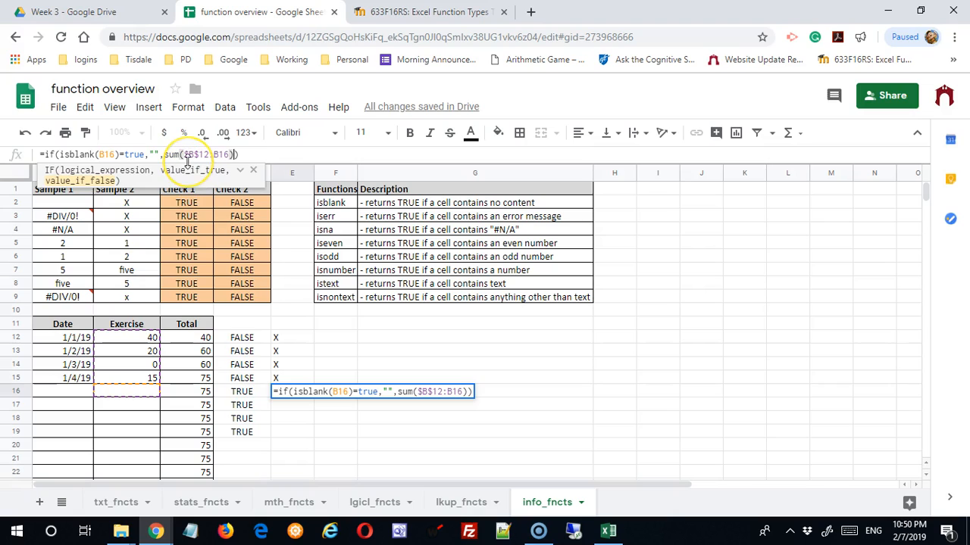
pyautogui.press('Return')
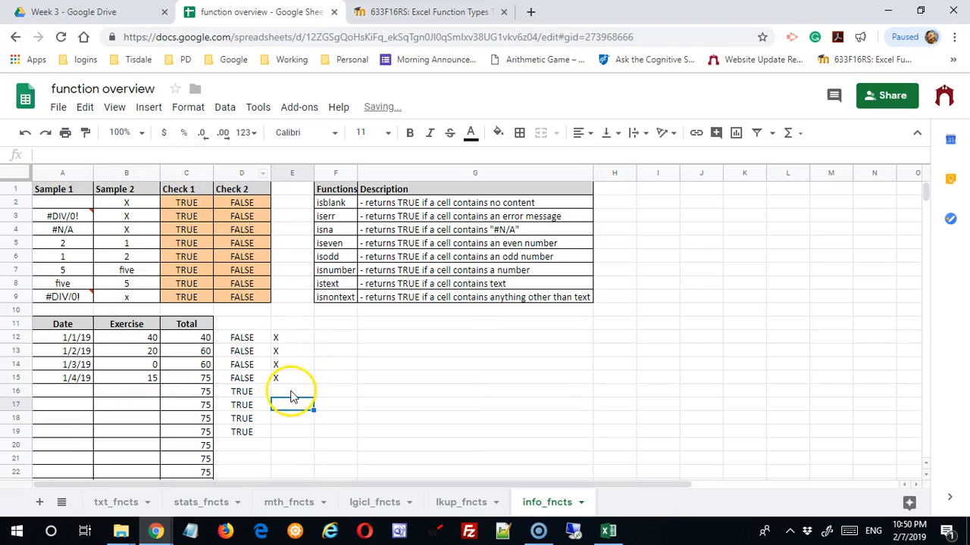
# Step: Fill the running-total IF formula from E16 upward to E12, and enter 8 in B16 to test it
pyautogui.click(292, 394)
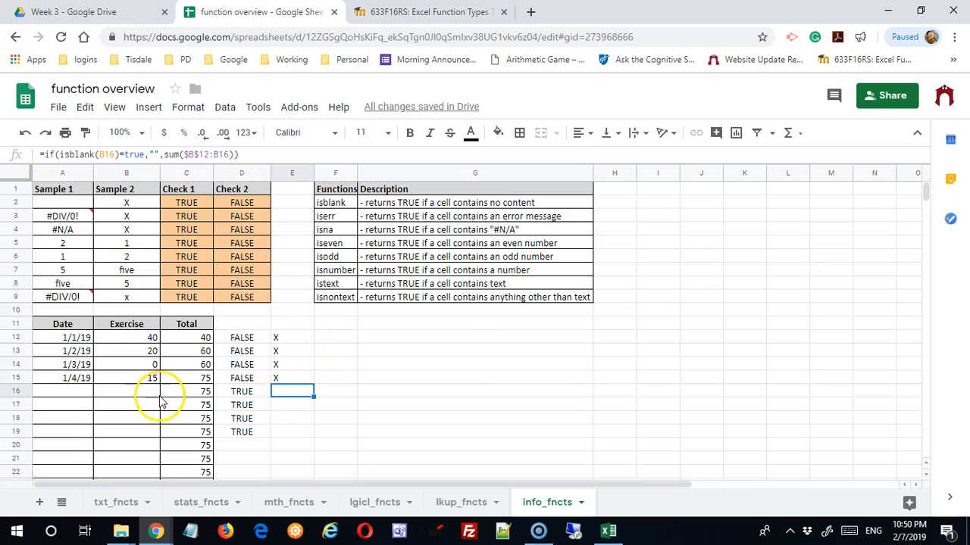
pyautogui.moveTo(313, 395); pyautogui.dragTo(305, 339)
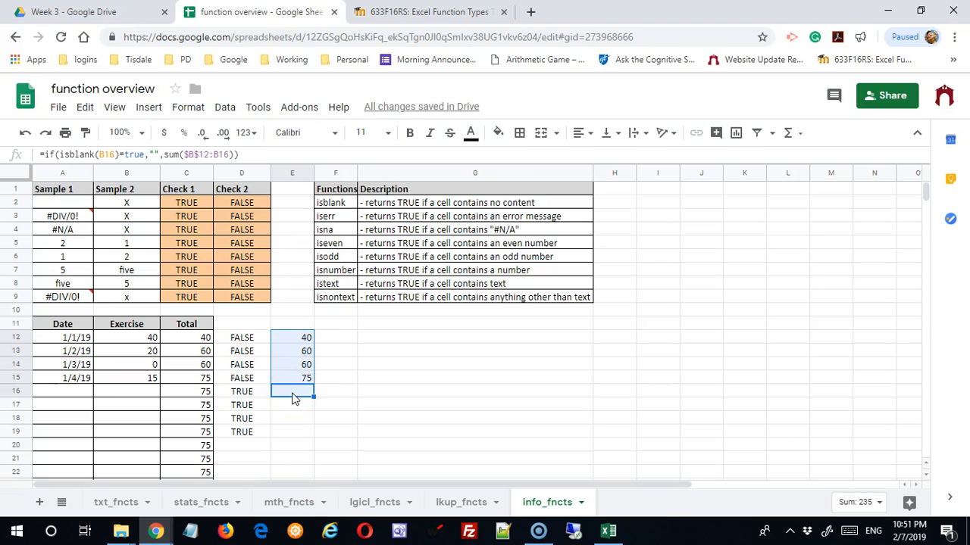
pyautogui.click(155, 391)
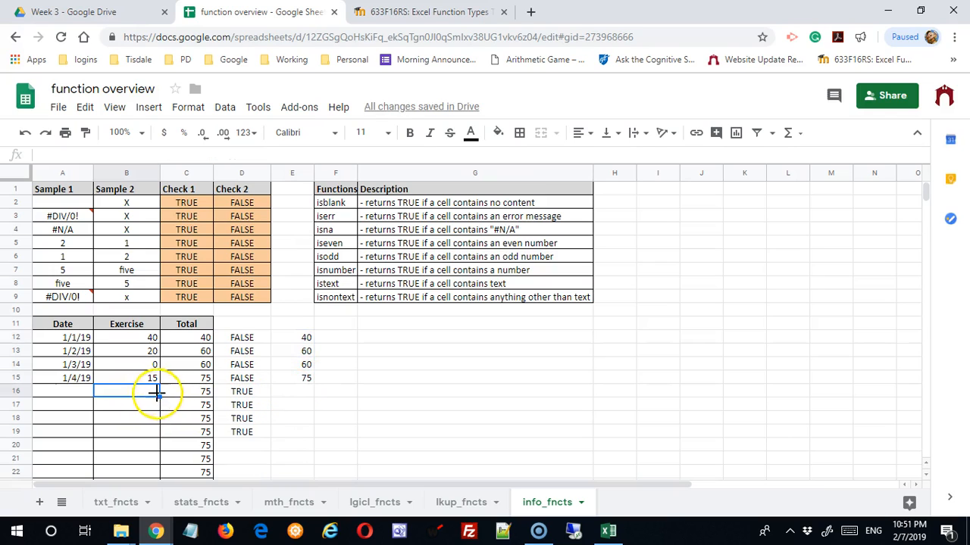
pyautogui.write('8')
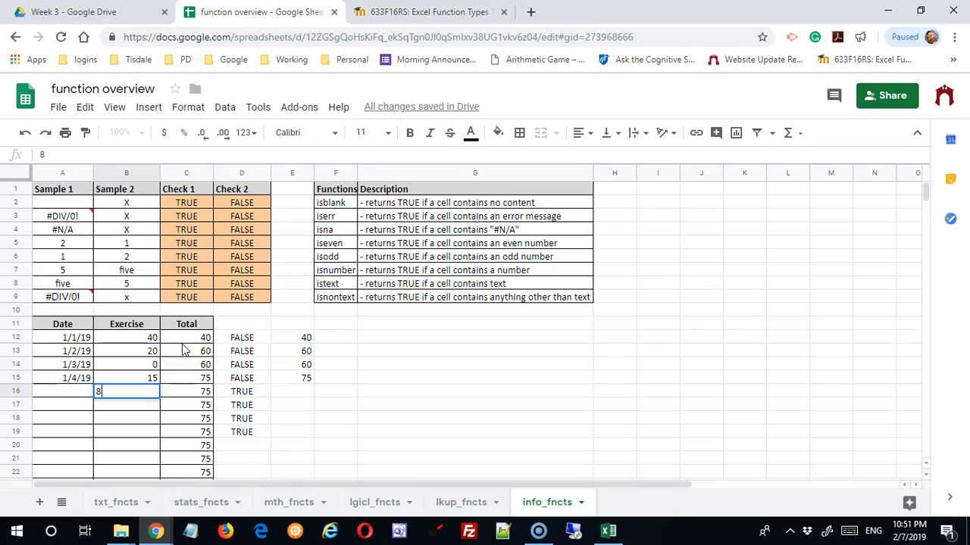
pyautogui.press('Return')
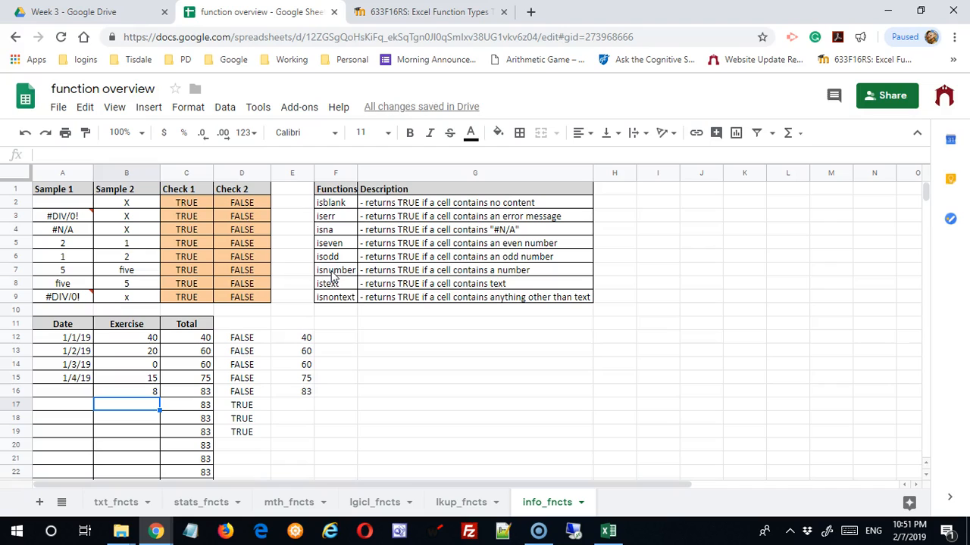
# Step: Copy the full text of E16's IF formula and paste it into C16, replacing the plain SUM formula
pyautogui.click(301, 396)
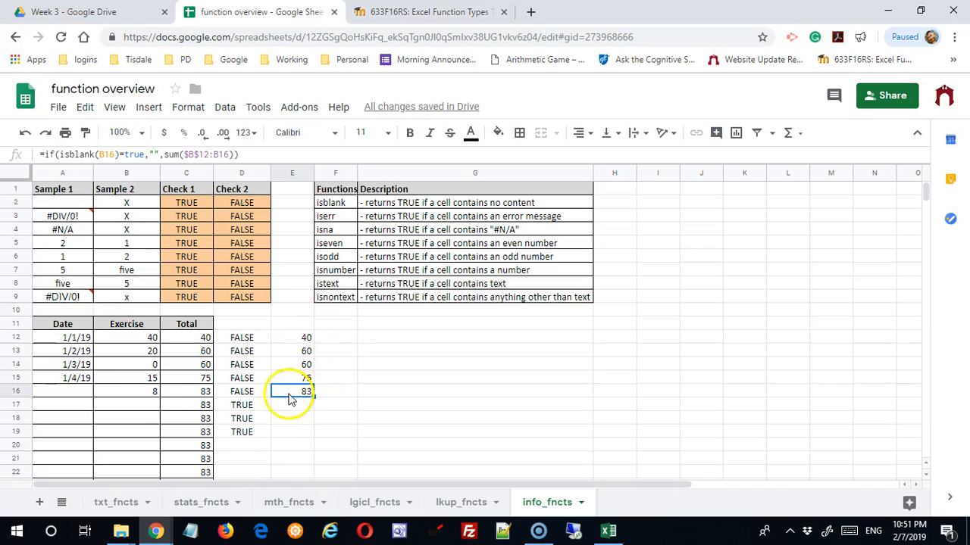
pyautogui.moveTo(265, 156); pyautogui.dragTo(39, 154)
pyautogui.hotkey('ctrl', 'c')
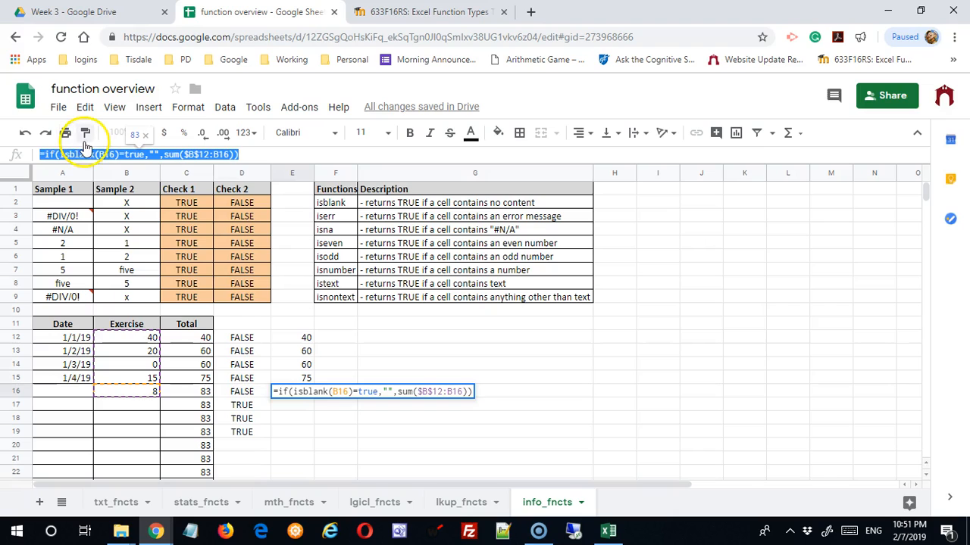
pyautogui.press('Escape')
pyautogui.click(207, 394)
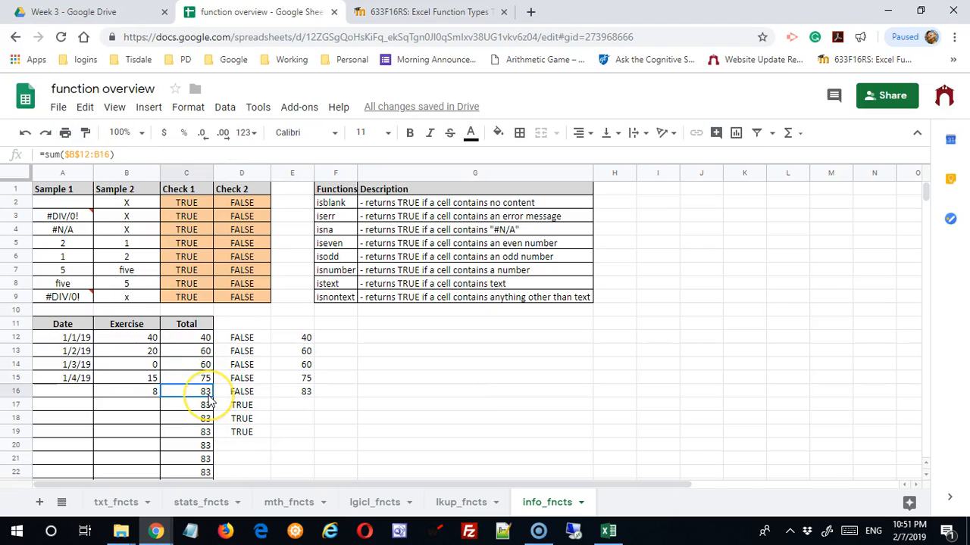
pyautogui.hotkey('ctrl', 'v')
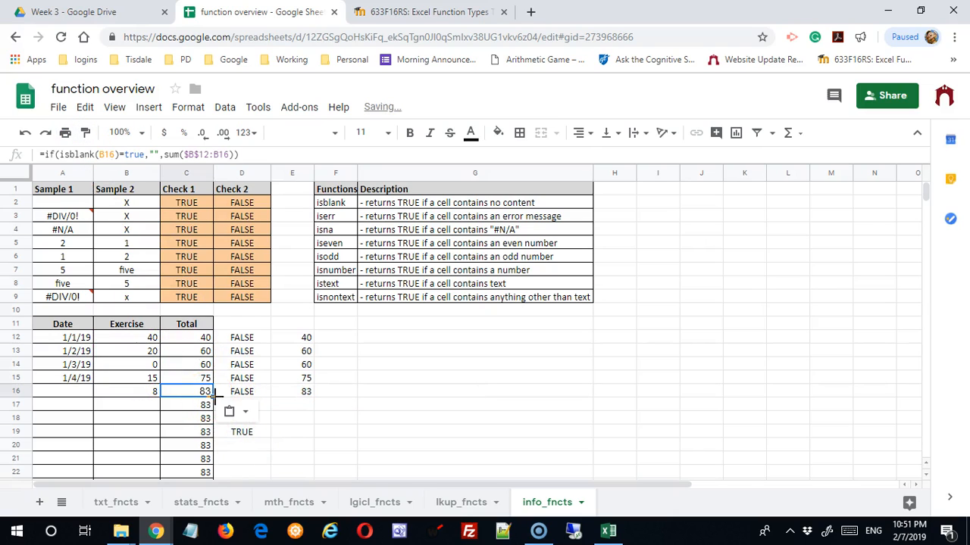
# Step: Fill the C16 formula upward to C12 and apply all borders to C12:C16
pyautogui.moveTo(209, 394); pyautogui.dragTo(208, 338)
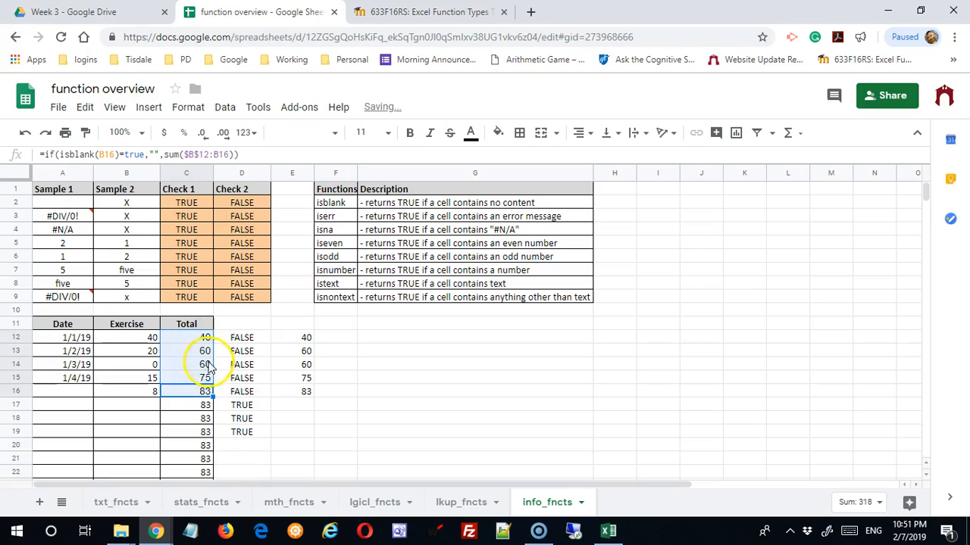
pyautogui.click(520, 133)
pyautogui.click(526, 163)
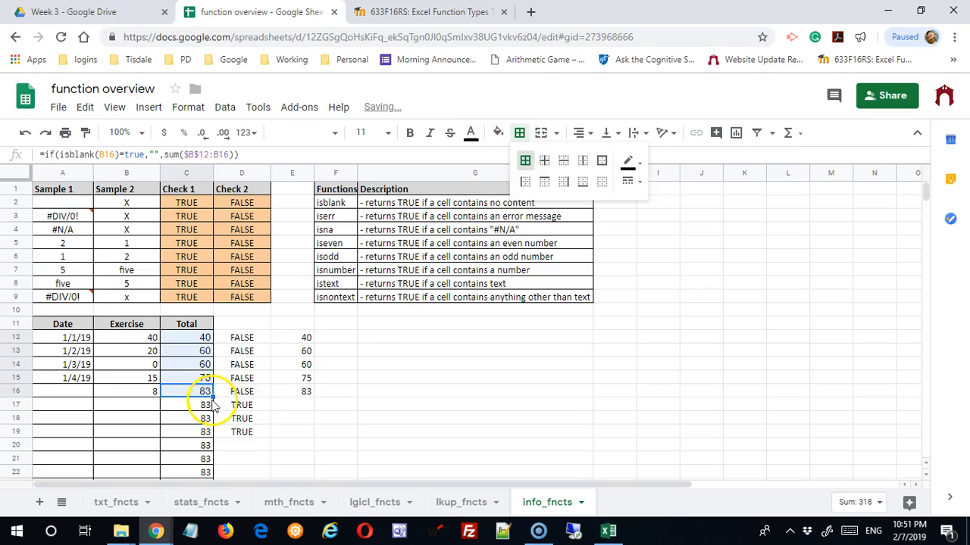
# Step: Fill the C16 formula down through the remaining rows of the Total column
pyautogui.click(201, 407)
pyautogui.click(206, 394)
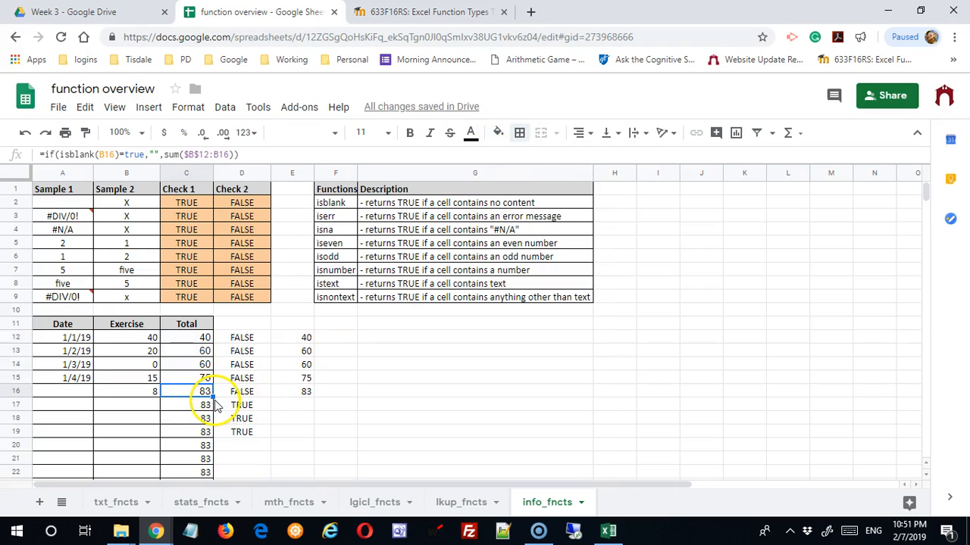
pyautogui.moveTo(213, 397); pyautogui.dragTo(217, 498)
pyautogui.scroll(6, 277, 388)
# Step: Clear the helper formulas in D11:F20 and widen column F to fit the Functions heading
pyautogui.moveTo(229, 322); pyautogui.dragTo(322, 450)
pyautogui.press('Delete')
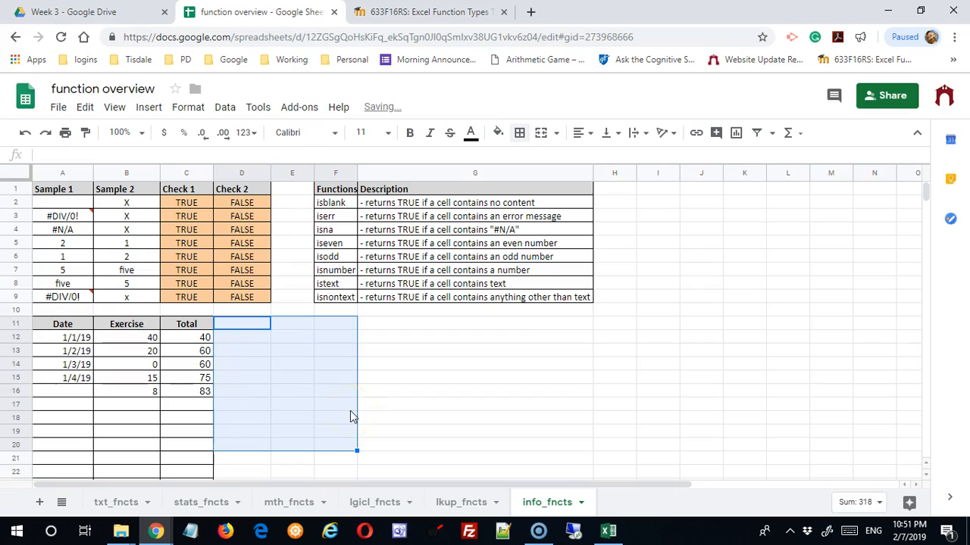
pyautogui.click(503, 459)
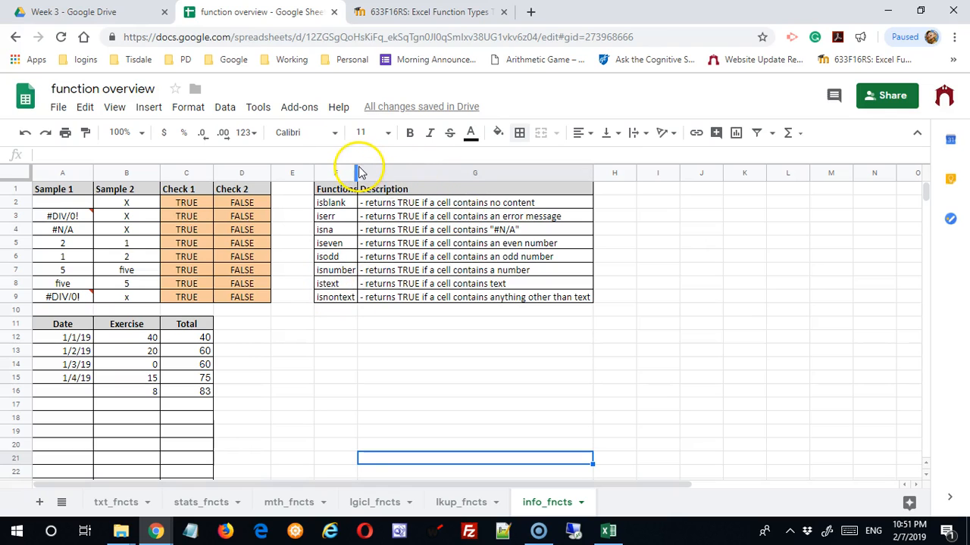
pyautogui.moveTo(356, 166); pyautogui.dragTo(375, 166)
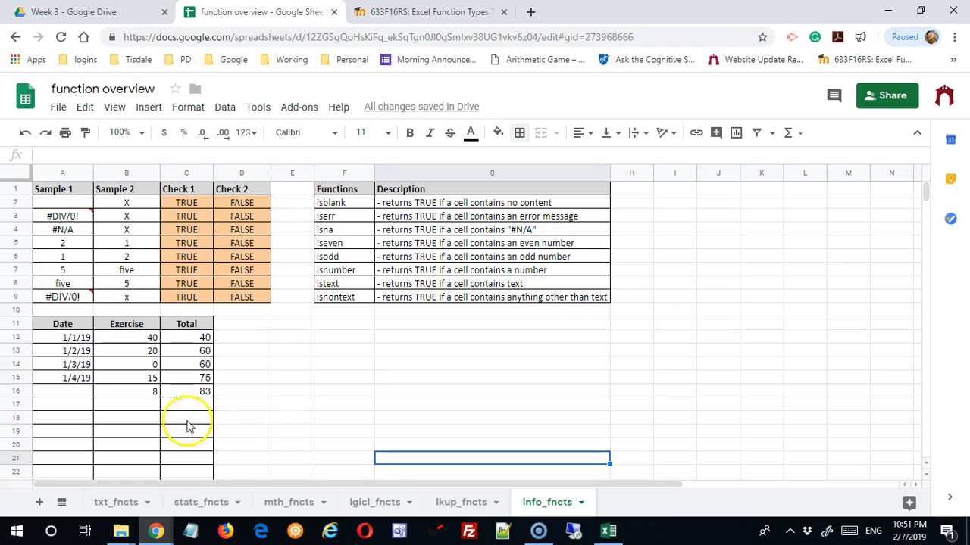
# Step: Examine the combined IF, ISBLANK and SUM formula in C16
pyautogui.click(190, 394)
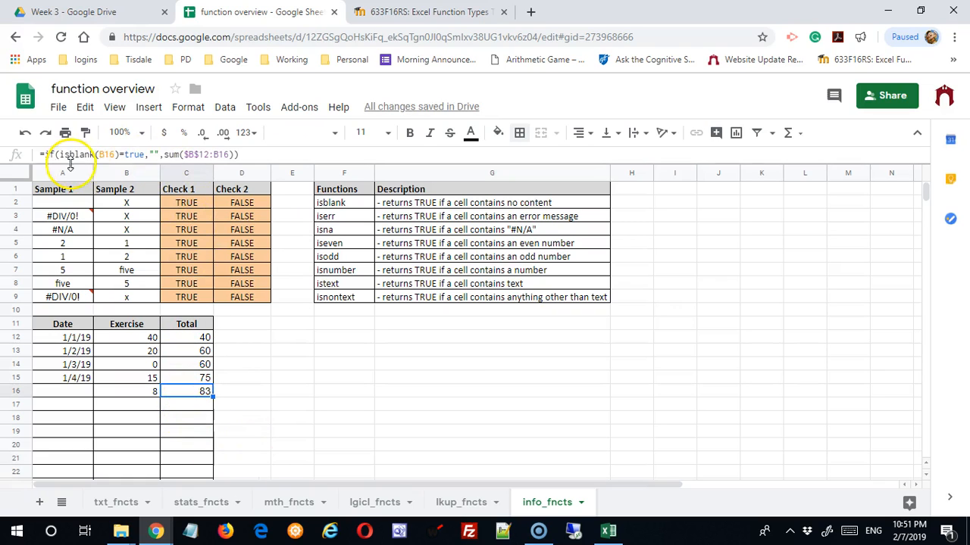